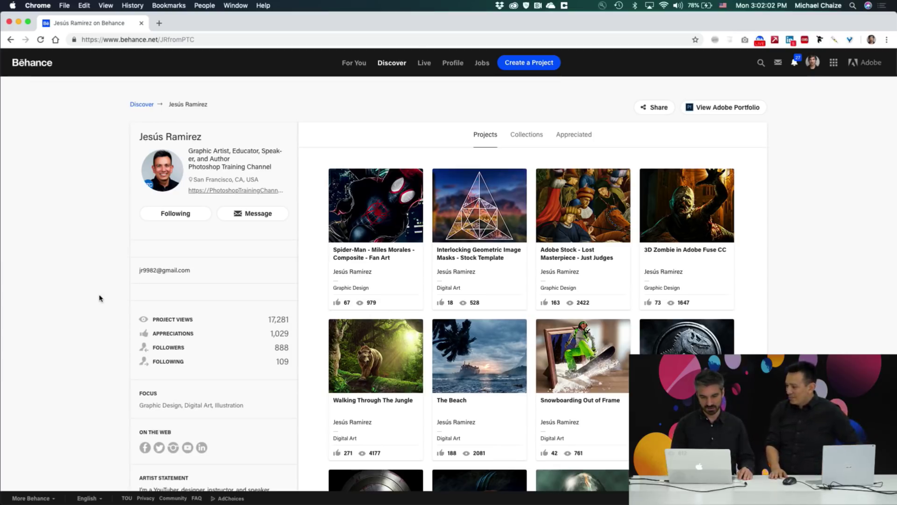
Look over the artist's projects on the profile page and open "Adobe Stock - Lost Masterpiece - Just Judges".
scroll(99, 297, "down", 5)
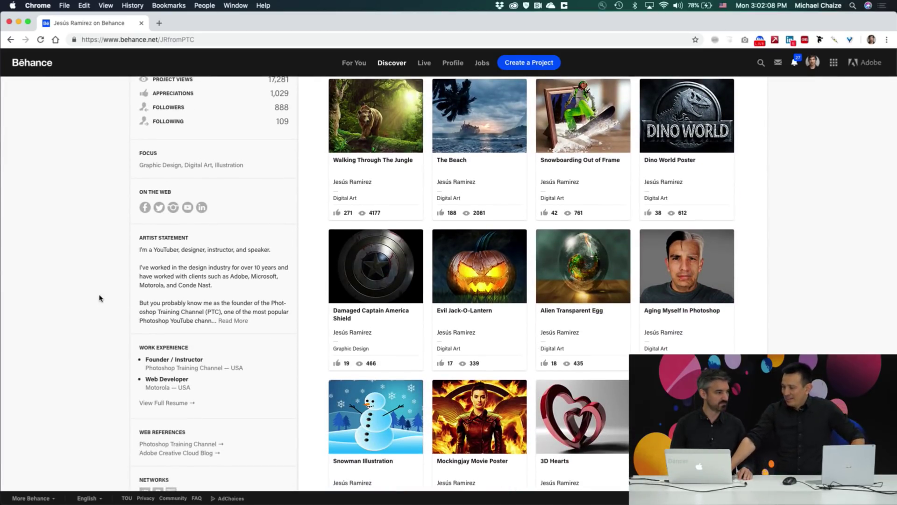
scroll(273, 323, "down", 2)
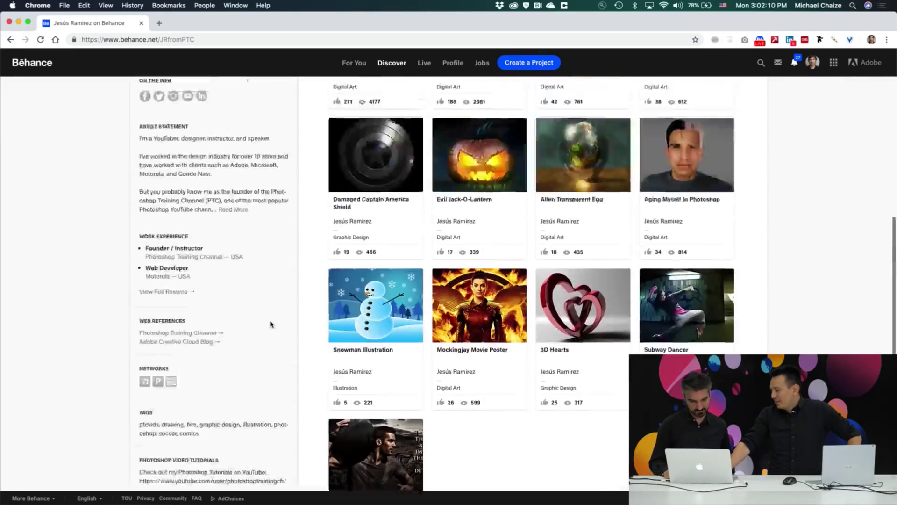
scroll(271, 324, "up", 7)
scroll(271, 323, "up", 1)
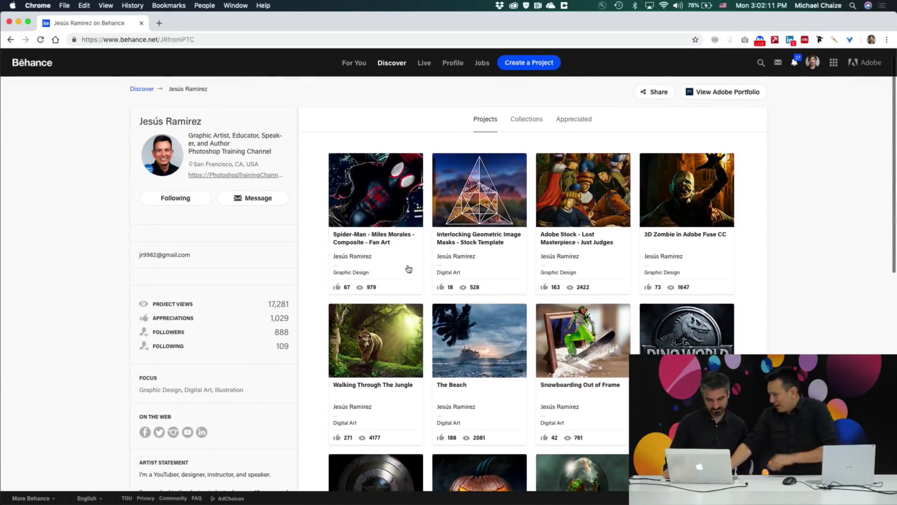
left_click(552, 243)
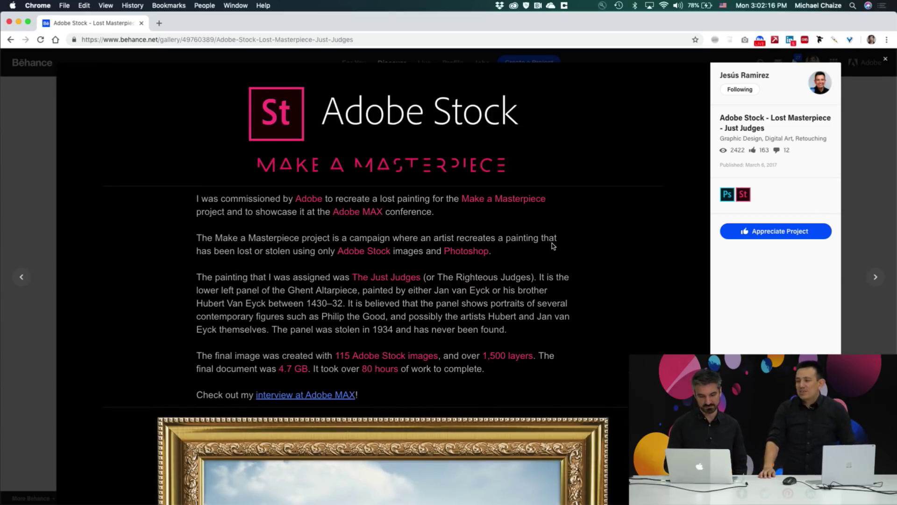
Examine the framed Just Judges painting from the project description down to the Adobe MAX interview section.
scroll(554, 284, "down", 8)
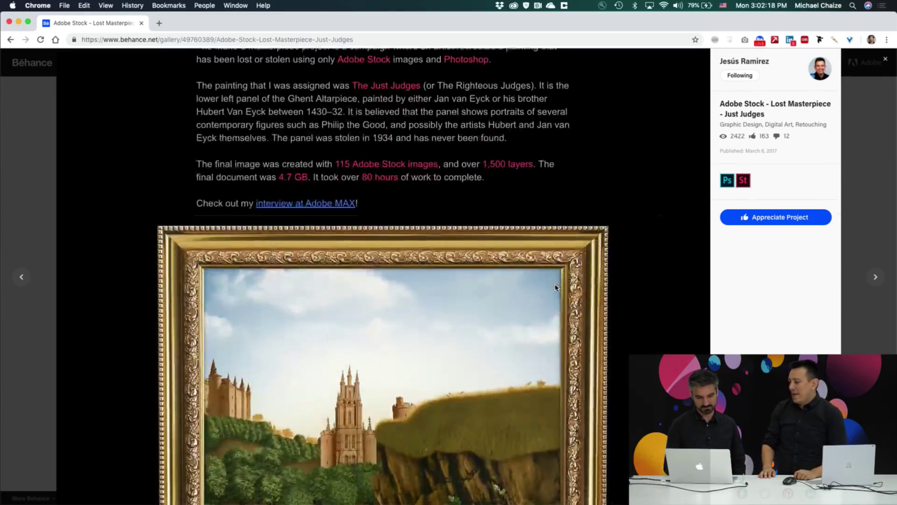
scroll(555, 285, "down", 10)
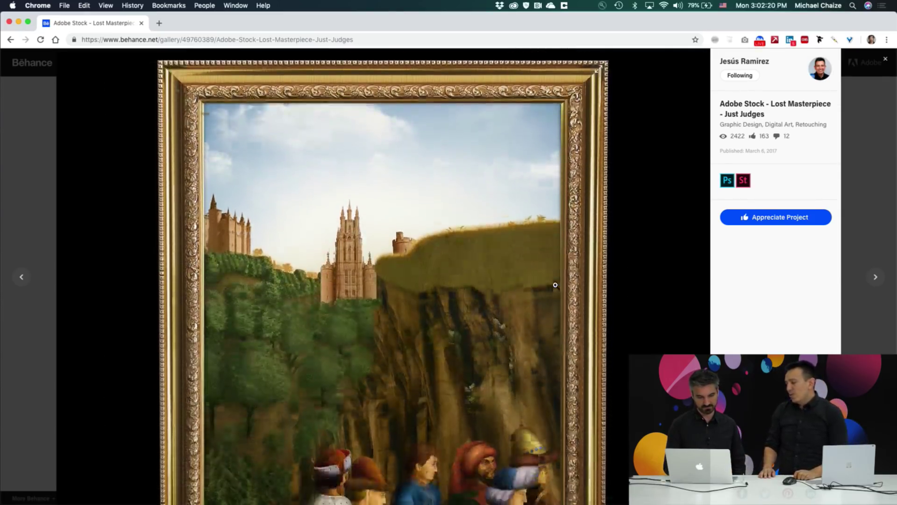
scroll(555, 284, "down", 10)
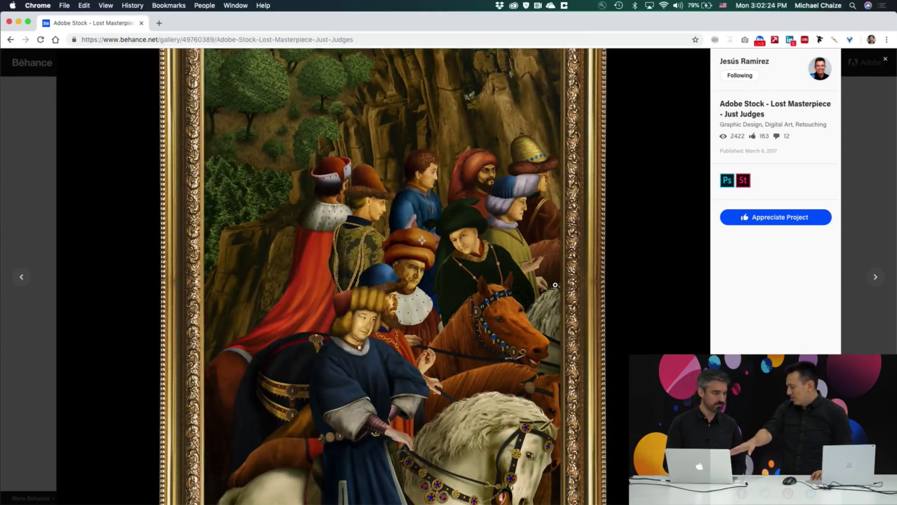
scroll(555, 284, "down", 3)
scroll(555, 285, "down", 1)
scroll(555, 285, "down", 20)
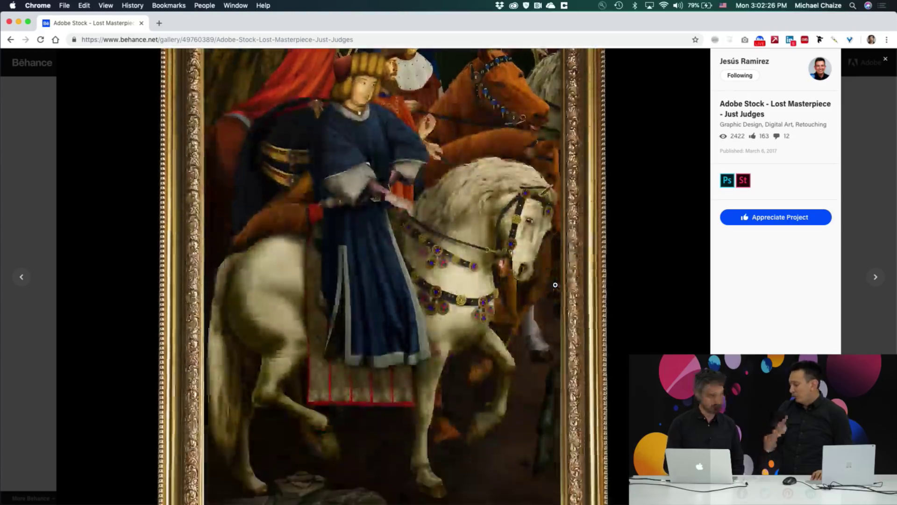
scroll(555, 285, "down", 6)
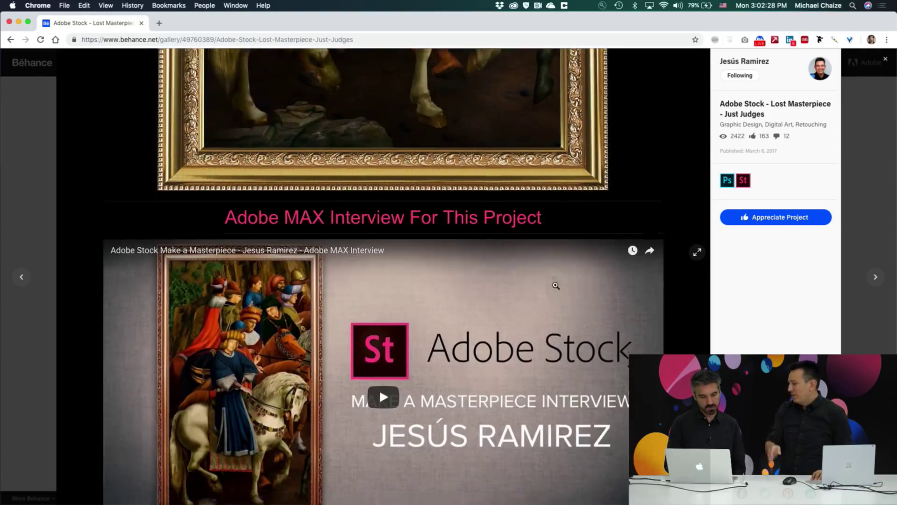
Play the embedded Adobe MAX interview video with its sound muted, and pause it.
left_click(375, 251)
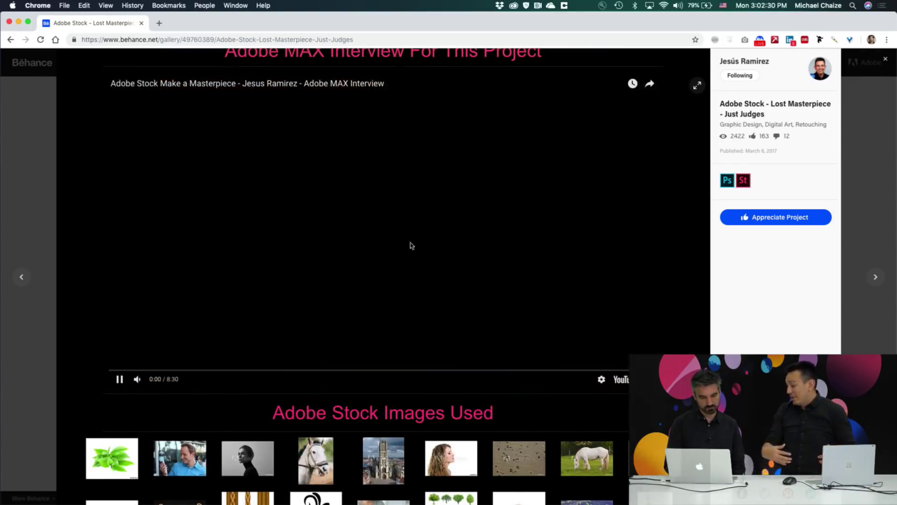
left_click(137, 379)
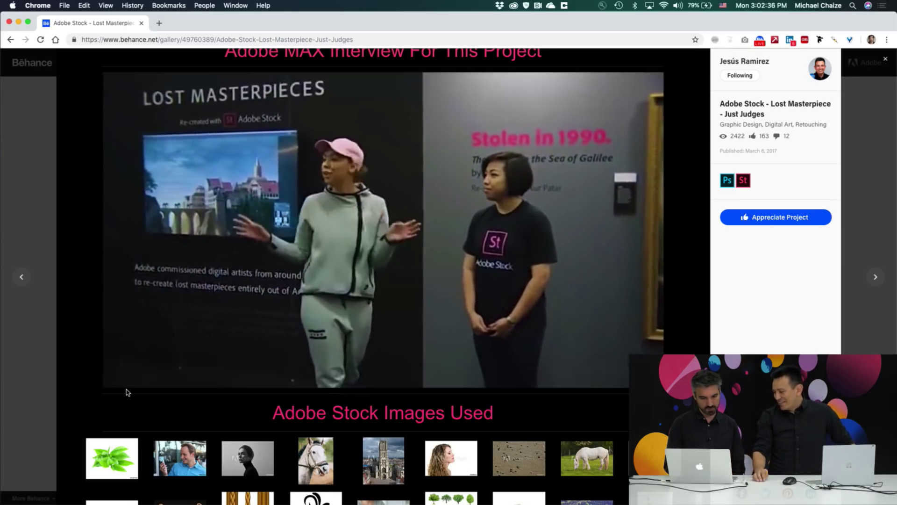
left_click(195, 332)
Look through the Adobe Stock images used, down to the comparison of the recreation and the original.
scroll(89, 386, "down", 3)
scroll(89, 386, "down", 10)
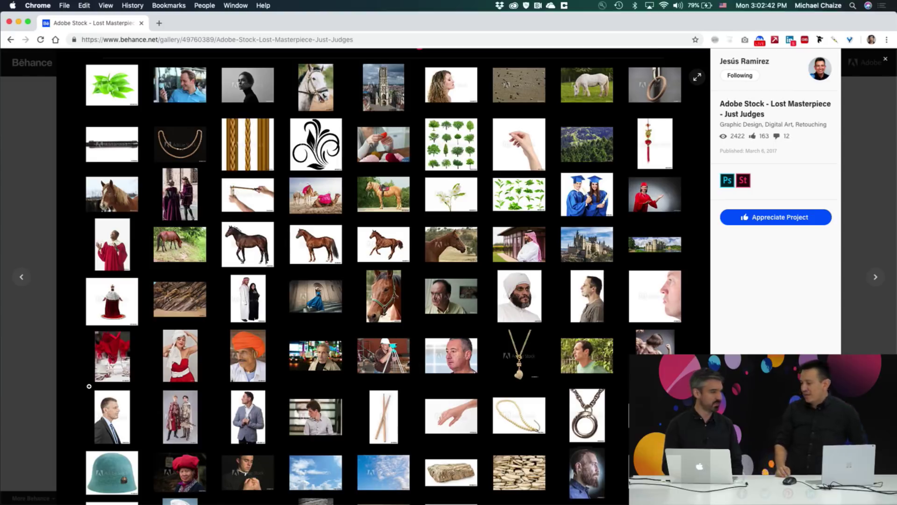
scroll(89, 386, "down", 4)
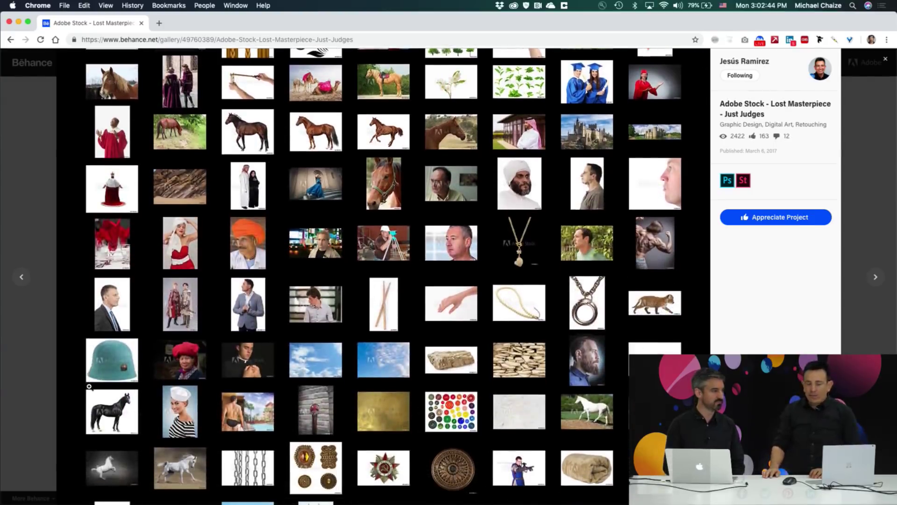
scroll(88, 385, "down", 10)
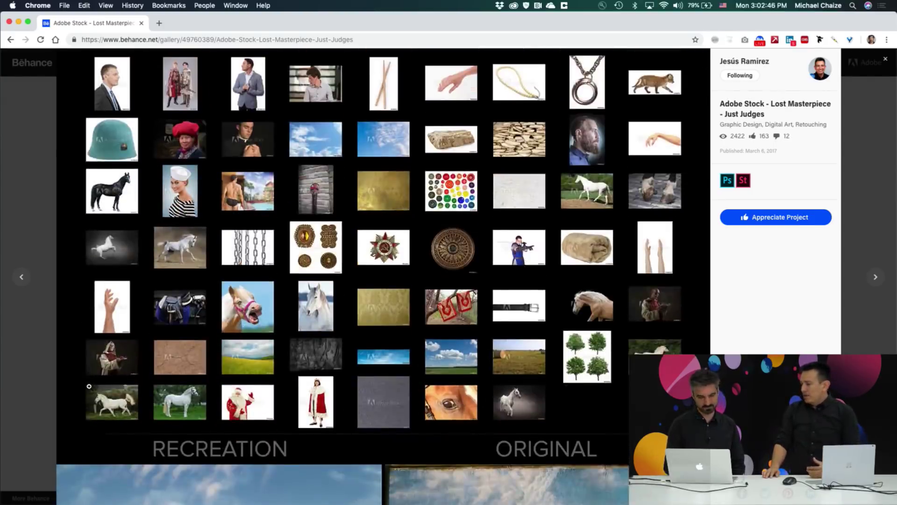
scroll(89, 386, "down", 8)
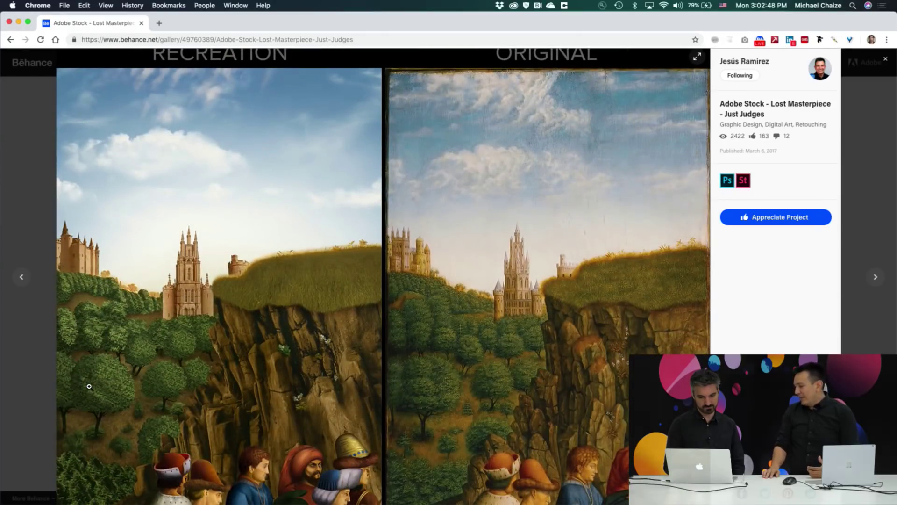
Enlarge the recreation and original comparison, step through the following detail and composite images, and close the enlarged view.
left_click(230, 275)
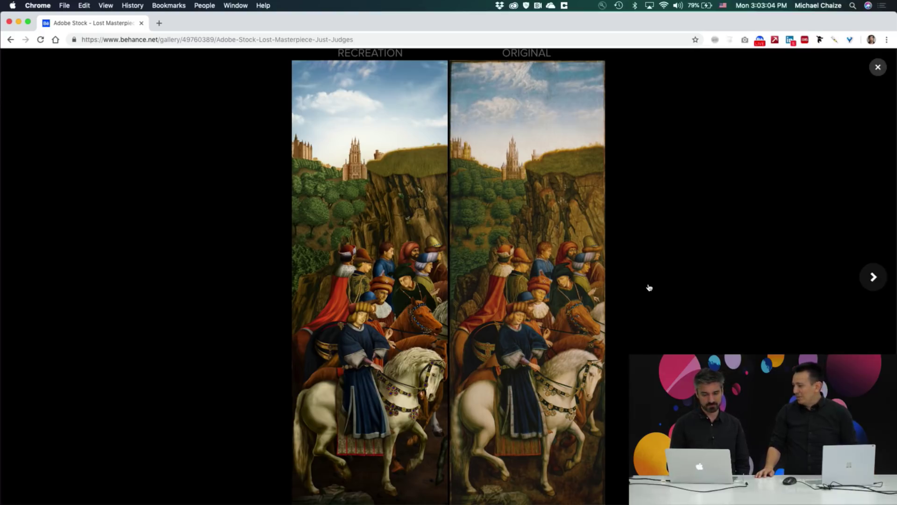
left_click(870, 279)
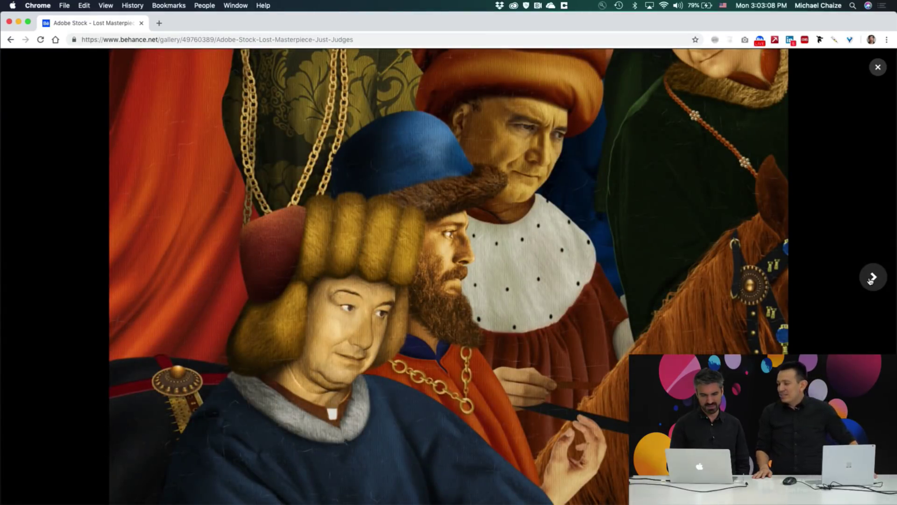
left_click(870, 280)
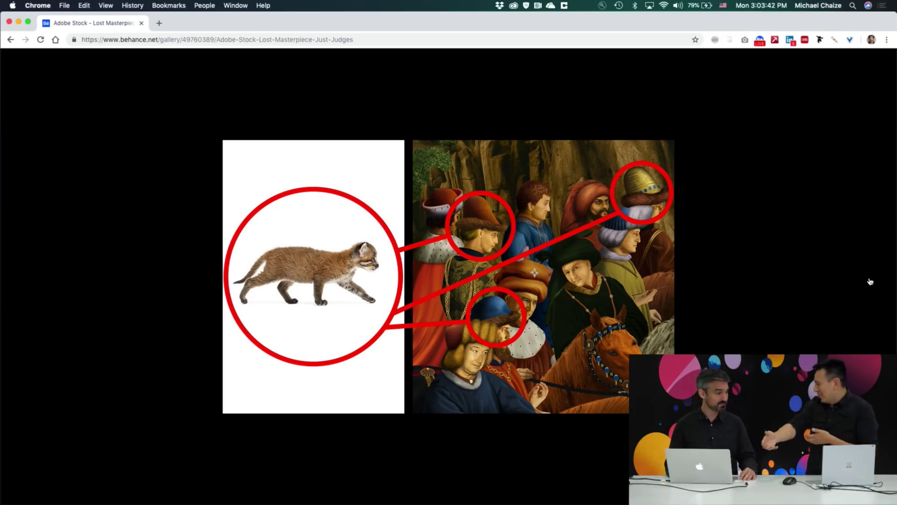
left_click(870, 281)
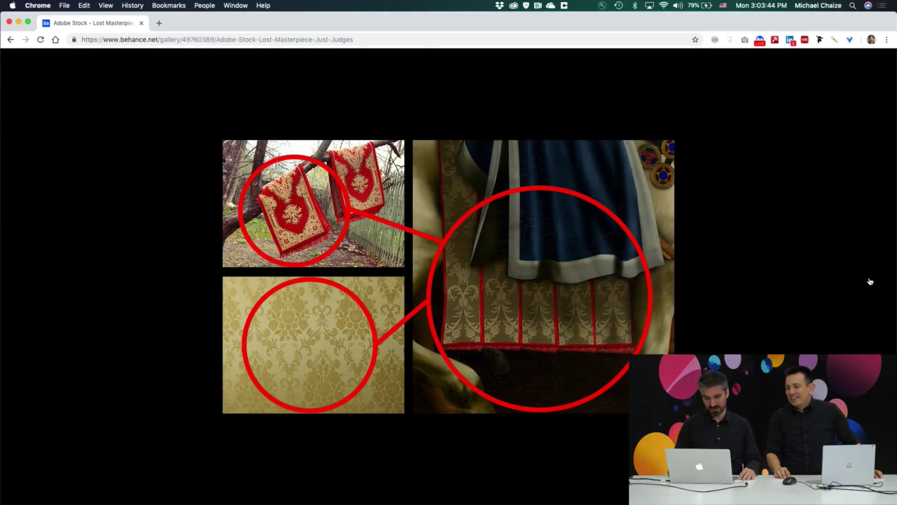
left_click(870, 282)
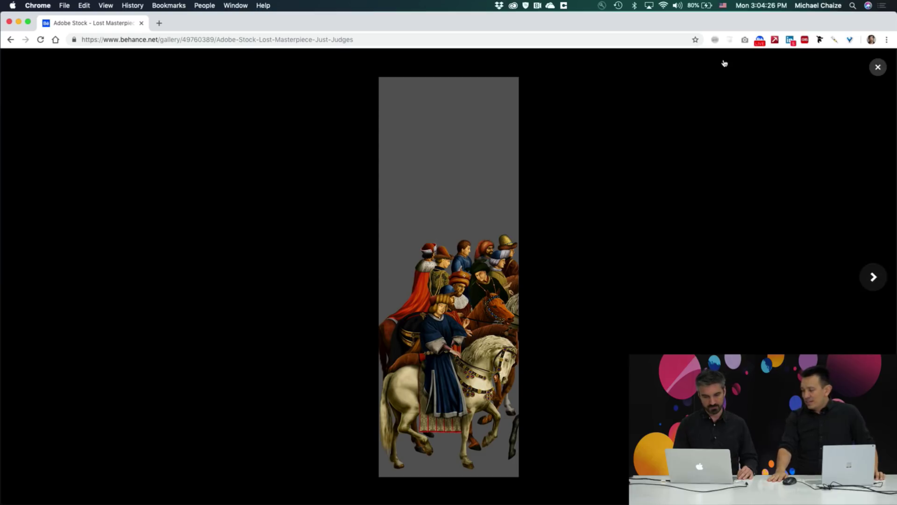
left_click(878, 68)
Review the rest of the comparison and the Composite Samples section, and return to the artist's profile.
scroll(448, 246, "down", 10)
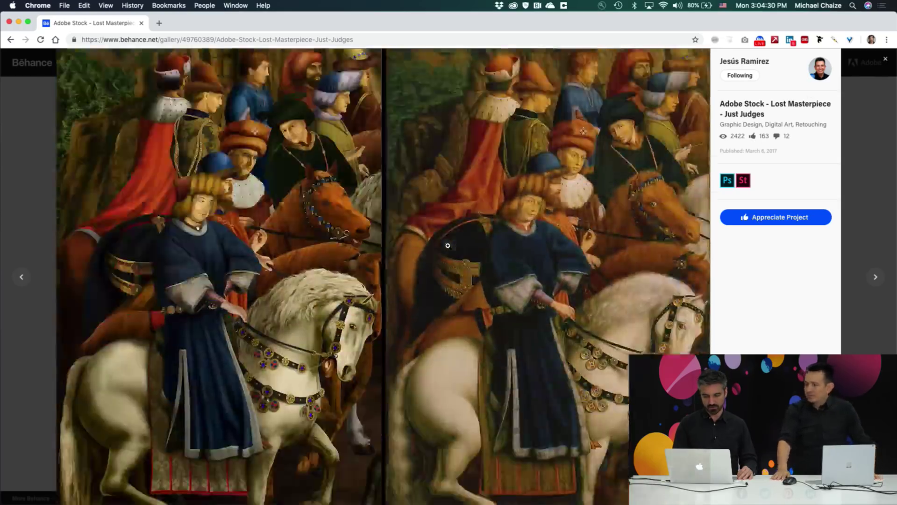
scroll(447, 246, "down", 20)
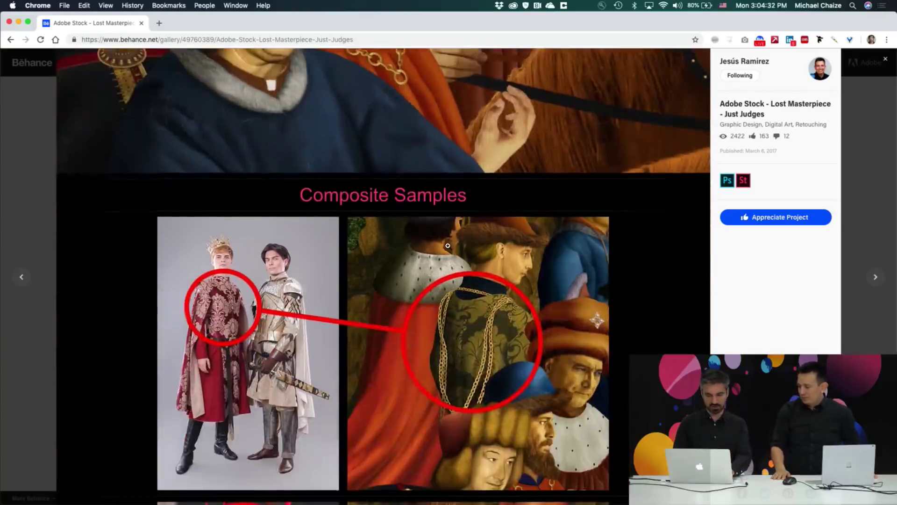
scroll(448, 246, "down", 5)
left_click(27, 180)
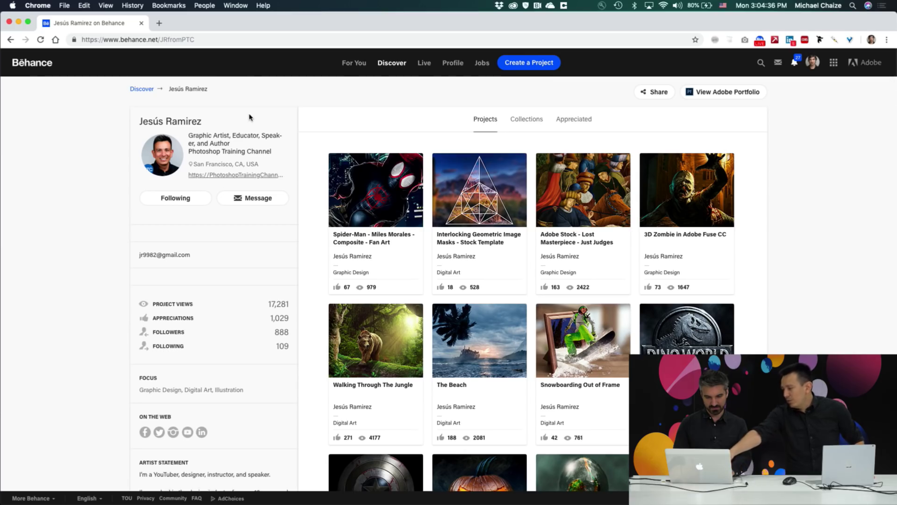
Open the "Spider-Man - Miles Morales - Composite - Fan Art" project and examine its description and the Adobe Stock images used.
left_click(390, 189)
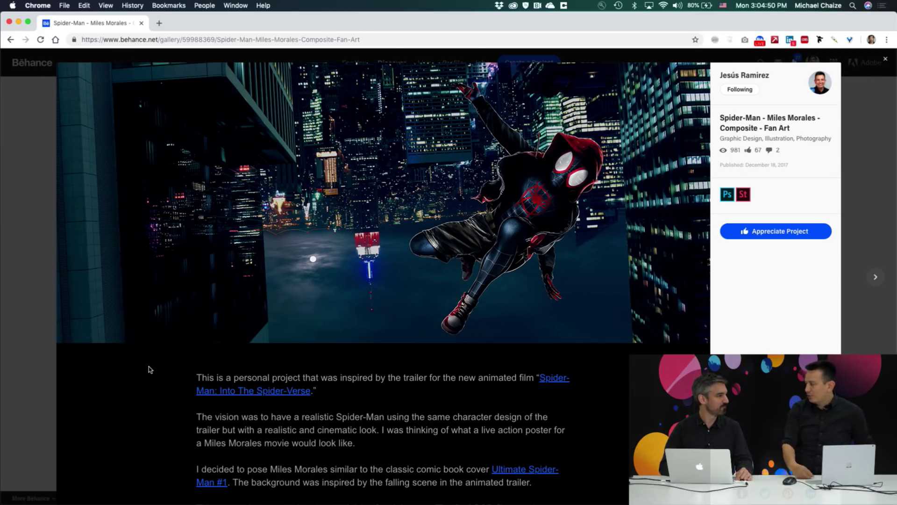
scroll(150, 370, "down", 4)
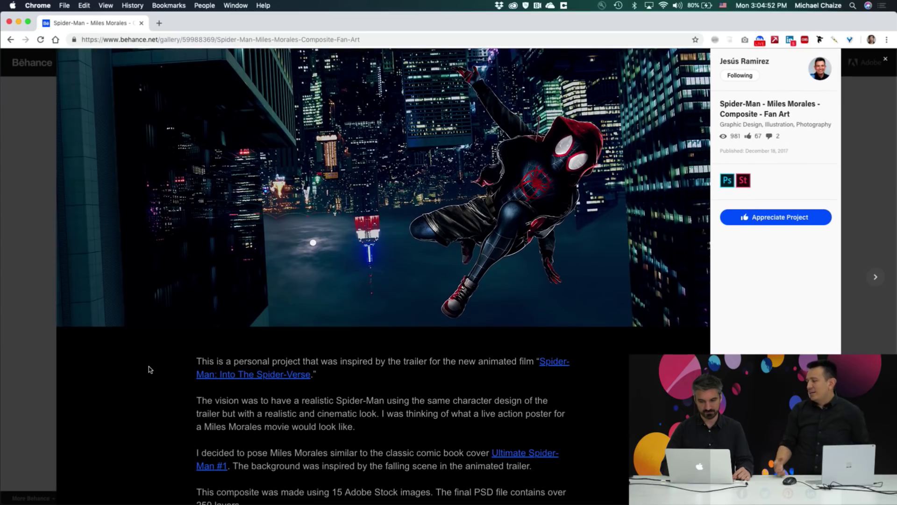
scroll(150, 369, "down", 12)
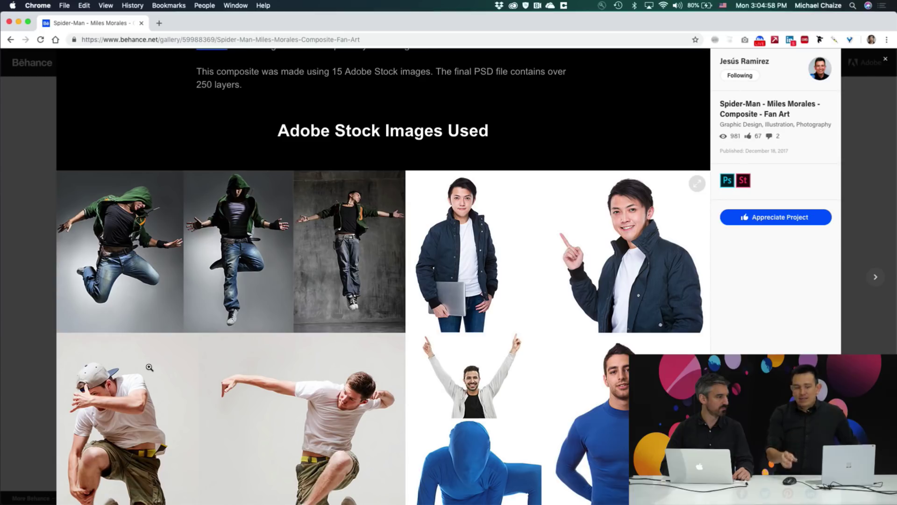
scroll(150, 367, "down", 3)
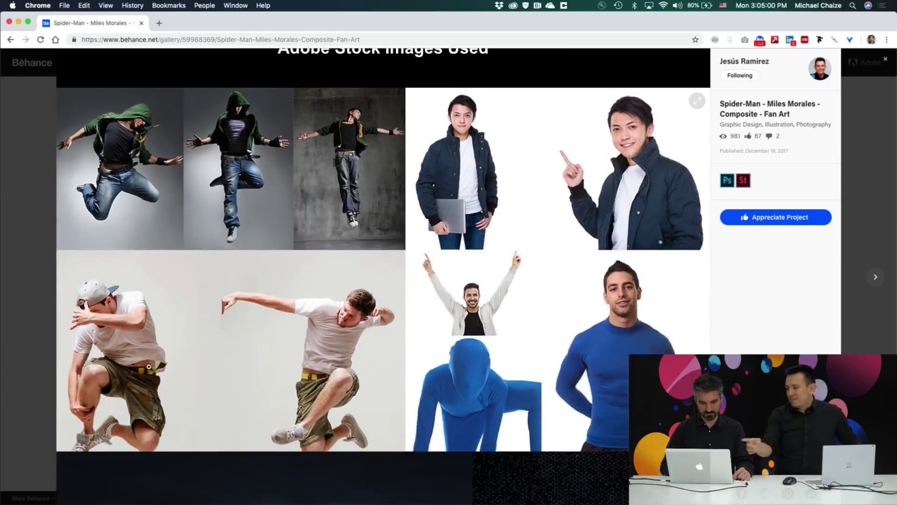
scroll(149, 367, "down", 6)
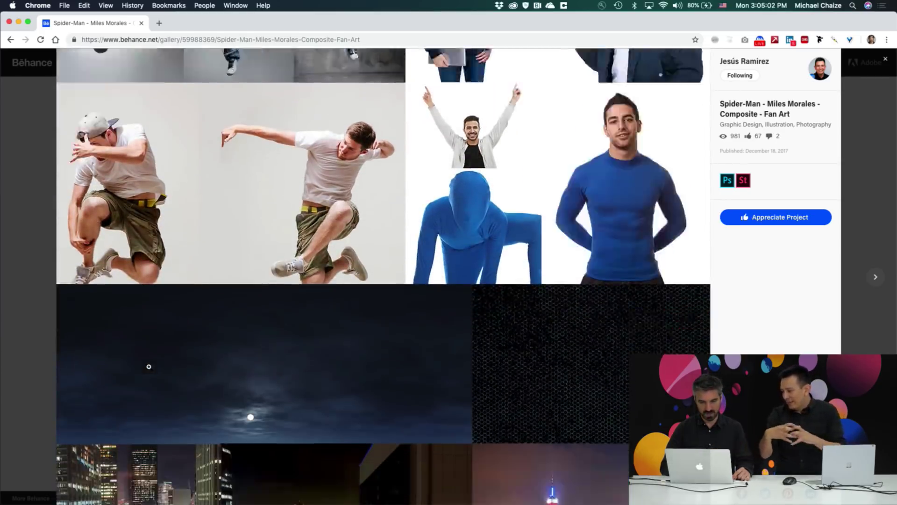
scroll(149, 366, "down", 13)
scroll(149, 368, "up", 20)
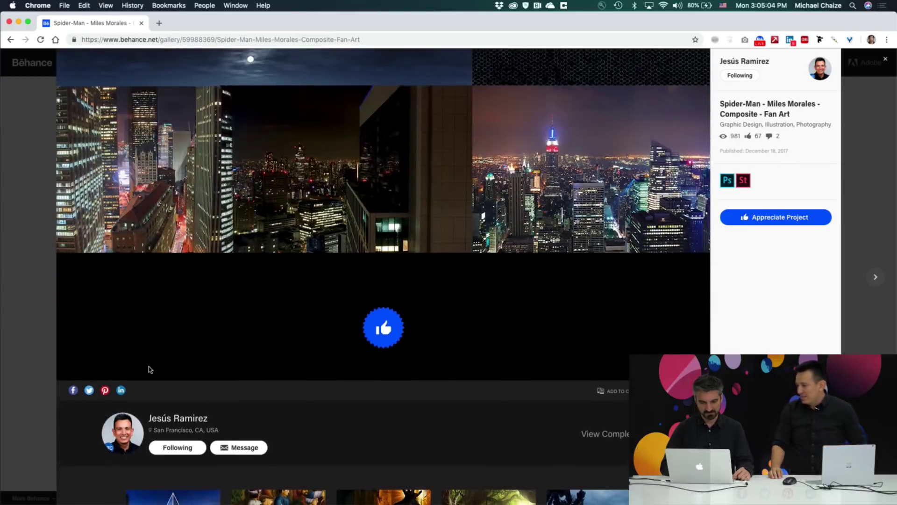
scroll(148, 340, "up", 14)
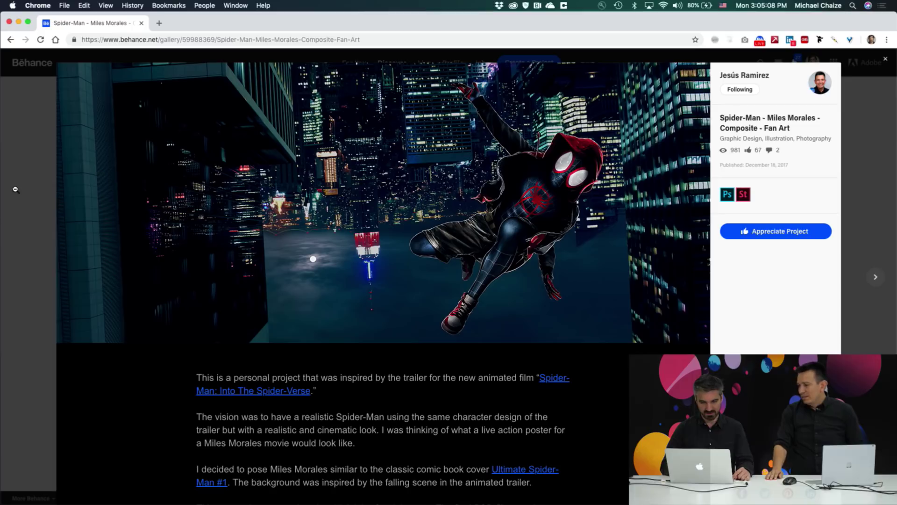
View the main Spider-Man artwork enlarged, and close it and the project to return to the profile.
left_click(270, 203)
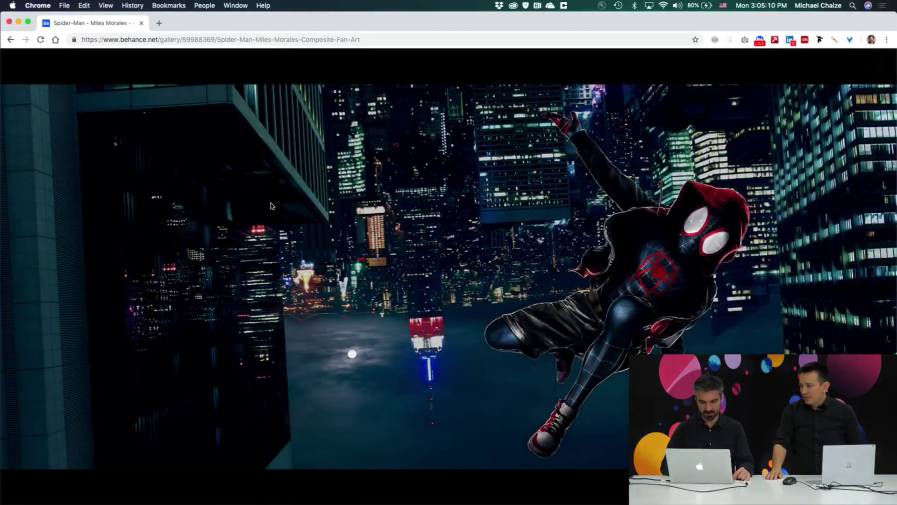
left_click(877, 67)
left_click(818, 84)
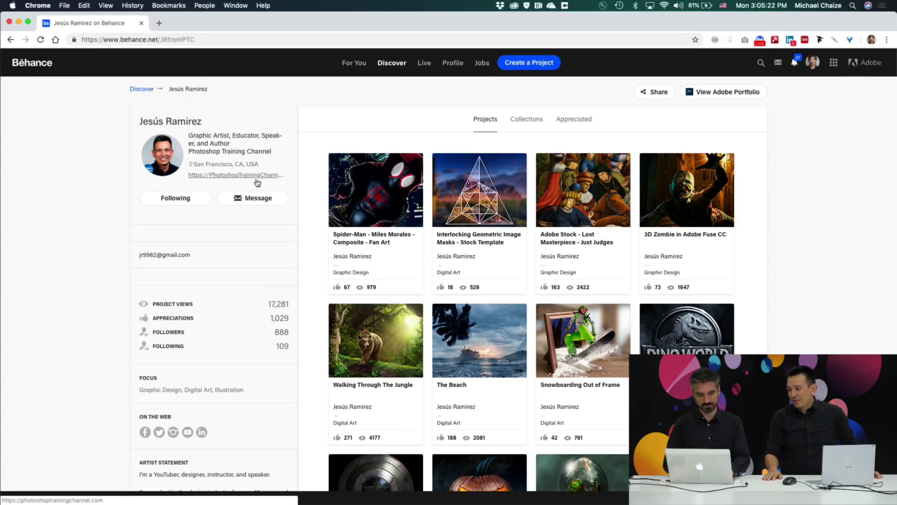
Open the Photoshop Training Channel website from the profile in a new tab and show its latest free tutorials.
left_click(232, 176, "super")
left_click(205, 25)
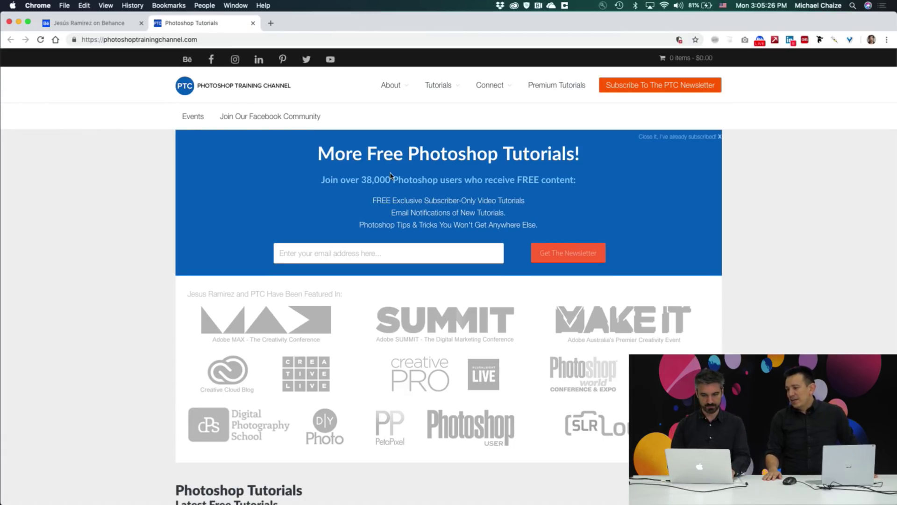
scroll(704, 213, "down", 6)
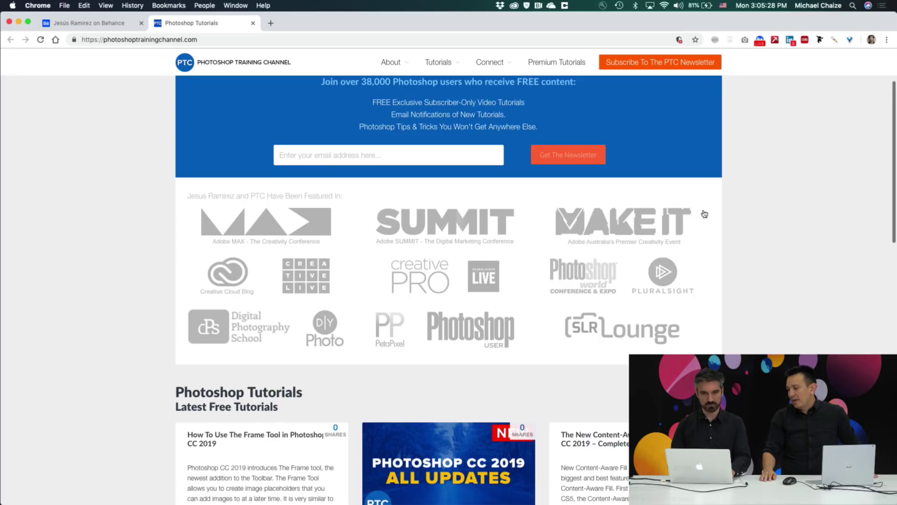
scroll(704, 213, "up", 1)
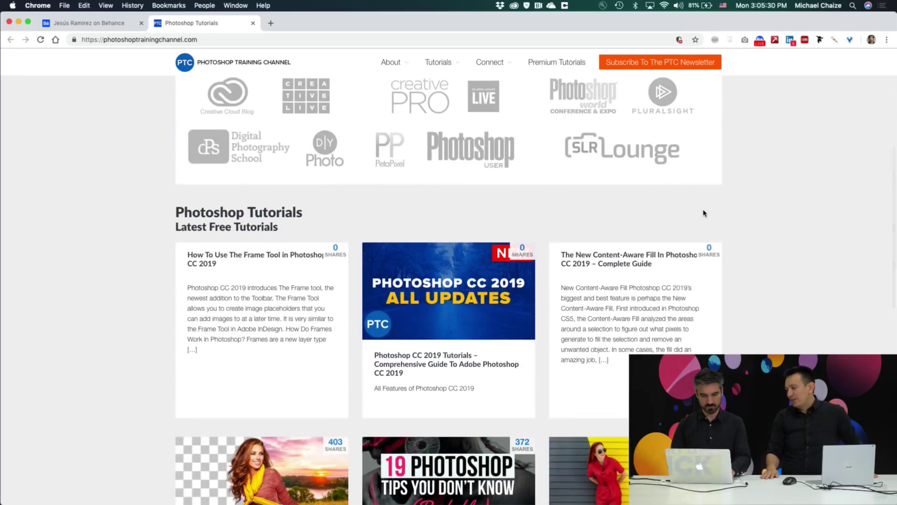
Browse the Photoshop CC 2019 guides among the latest free tutorials, including the Content-Aware Fill guide.
scroll(703, 208, "down", 3)
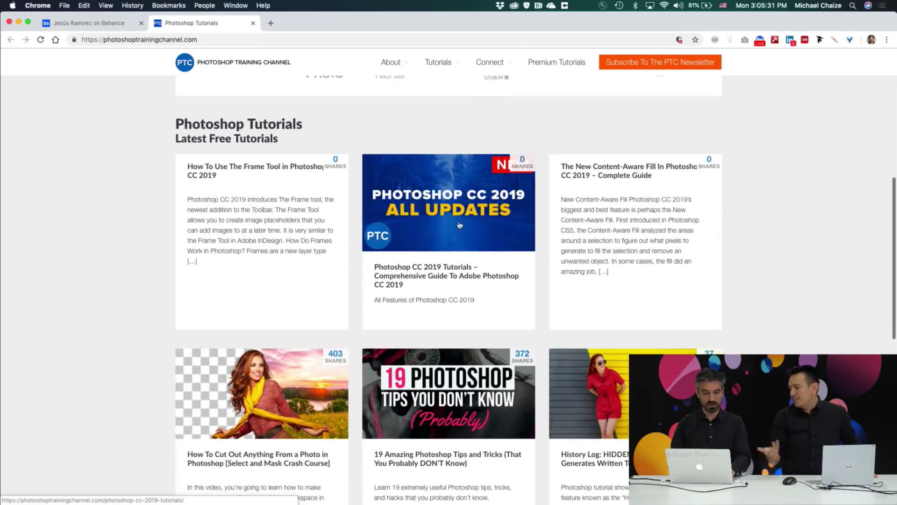
left_click(506, 316)
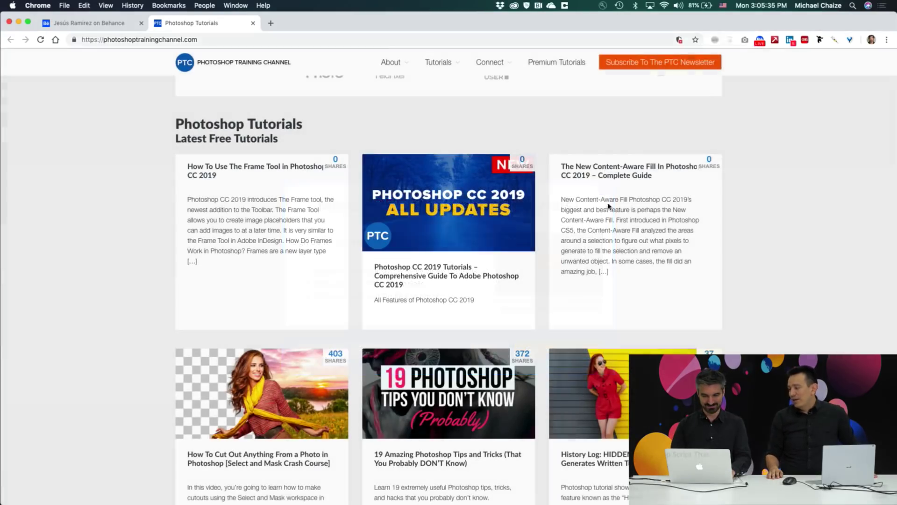
left_click(603, 188)
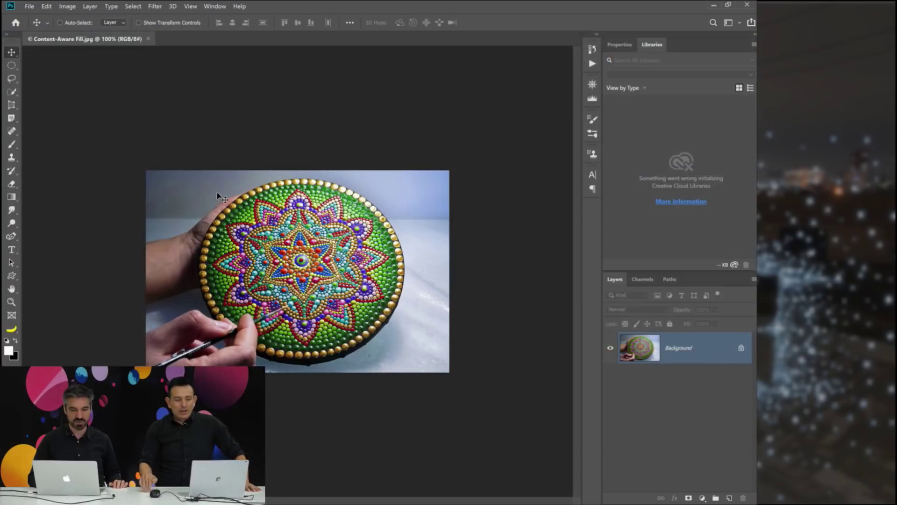
Fit Content-Aware Fill.jpg to the window and draw a Lasso selection around the lower hand and its brush.
left_click(13, 290)
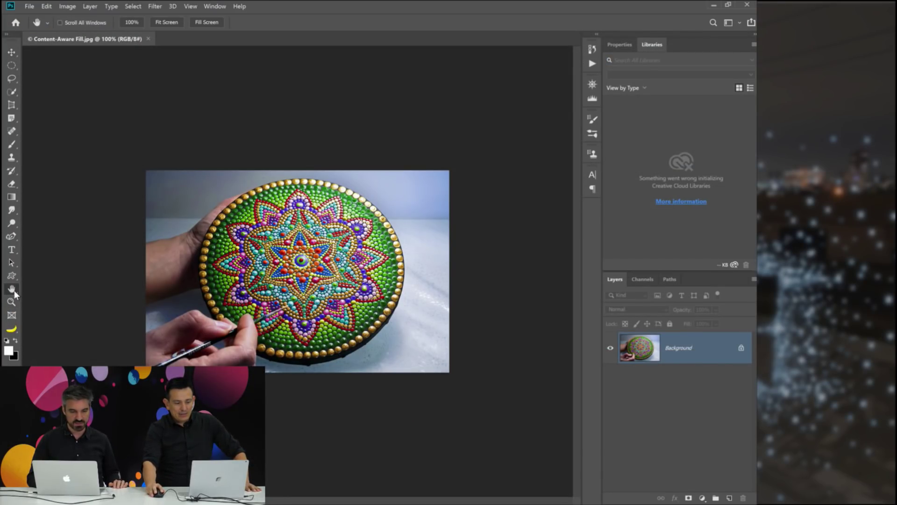
double_click(14, 292)
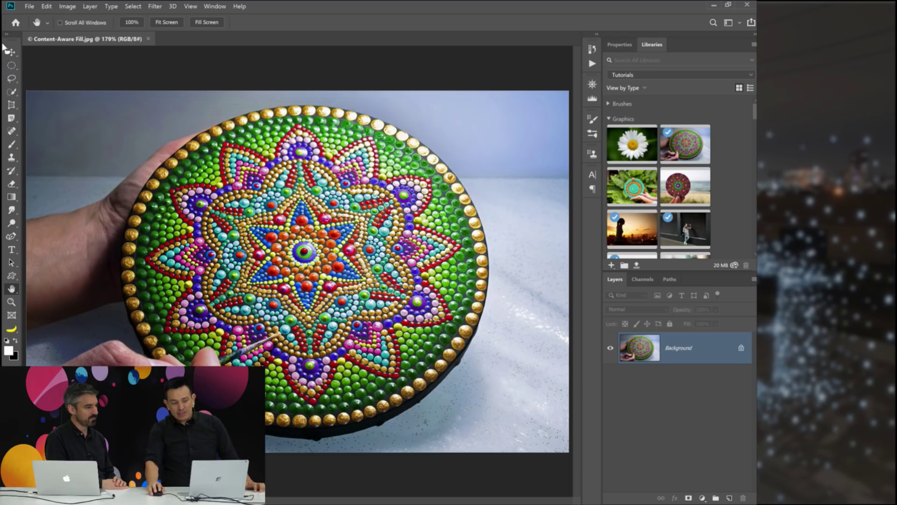
left_click(13, 77)
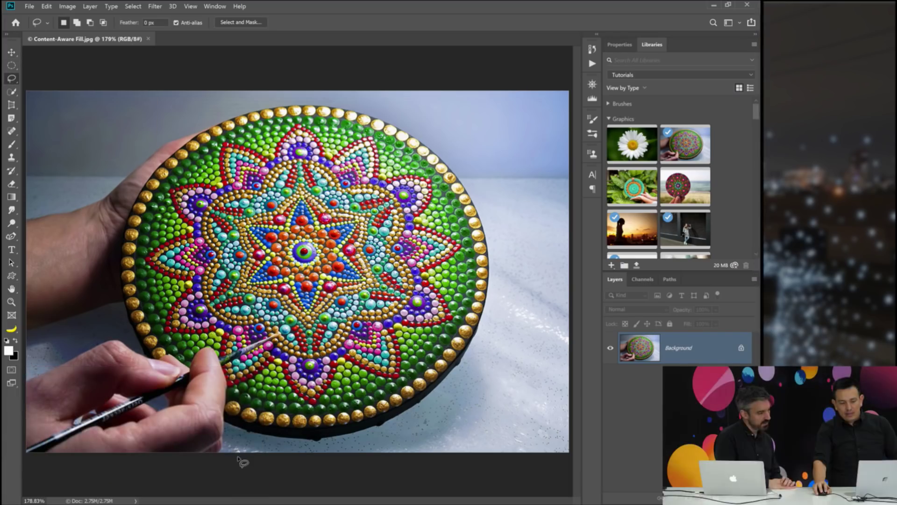
mouse_move(233, 447)
left_mouse_down()
mouse_move(235, 379)
mouse_move(294, 333)
left_mouse_up()
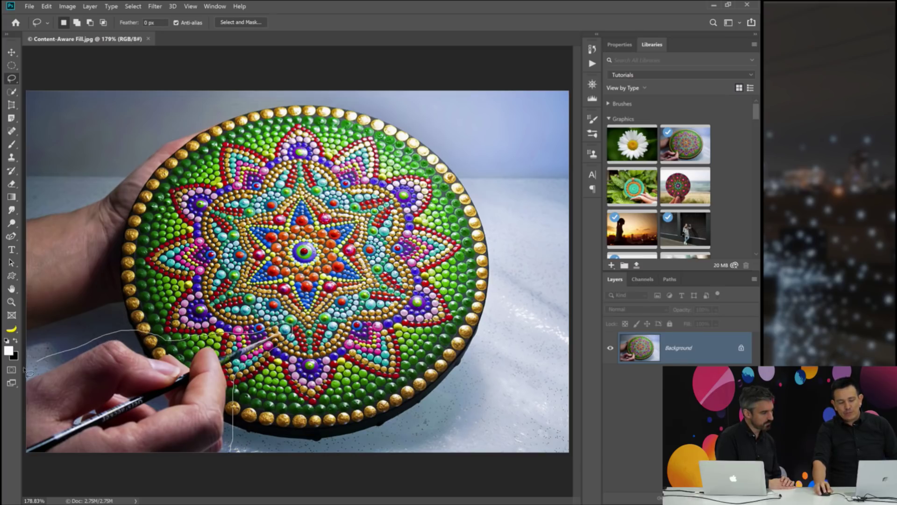
left_click_drag(99, 466, 228, 469)
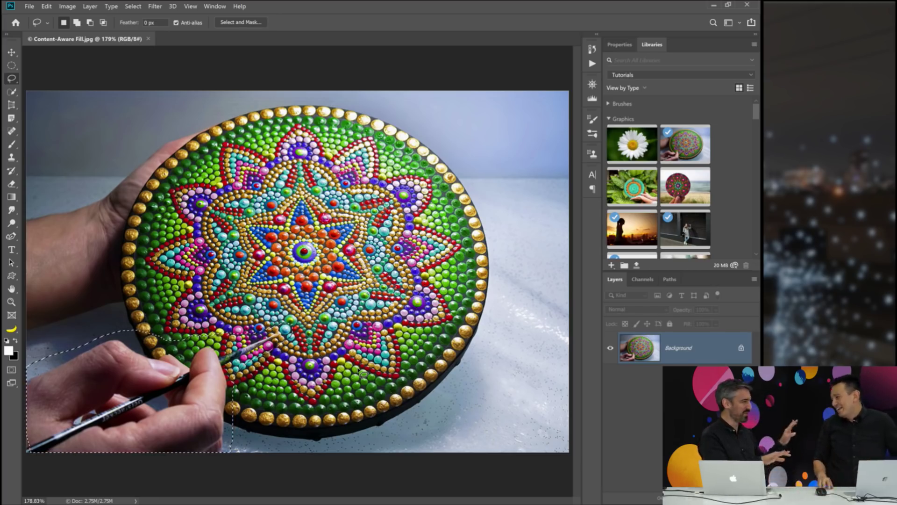
Try filling the selected hand using the Fill command with Content-Aware contents and Color Adaptation, and undo the fill.
left_click(46, 6)
left_click(76, 153)
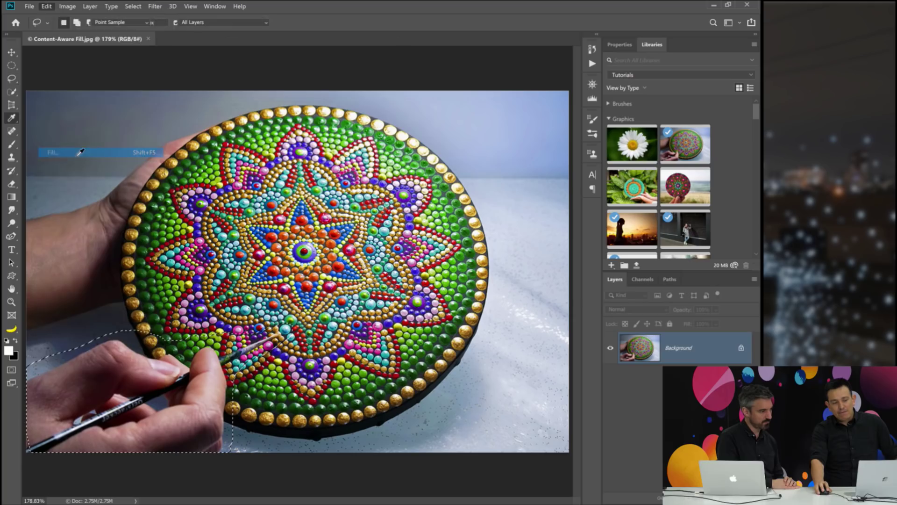
left_click_drag(320, 46, 323, 50)
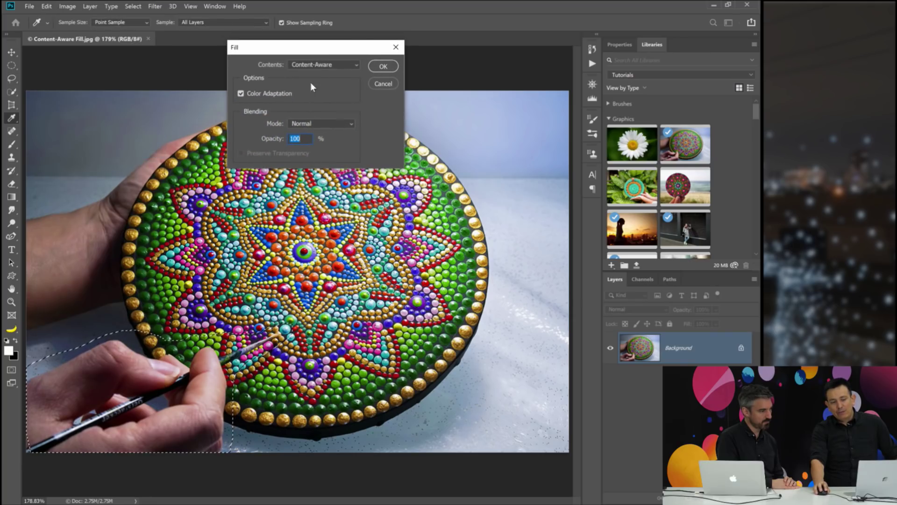
left_click(304, 68)
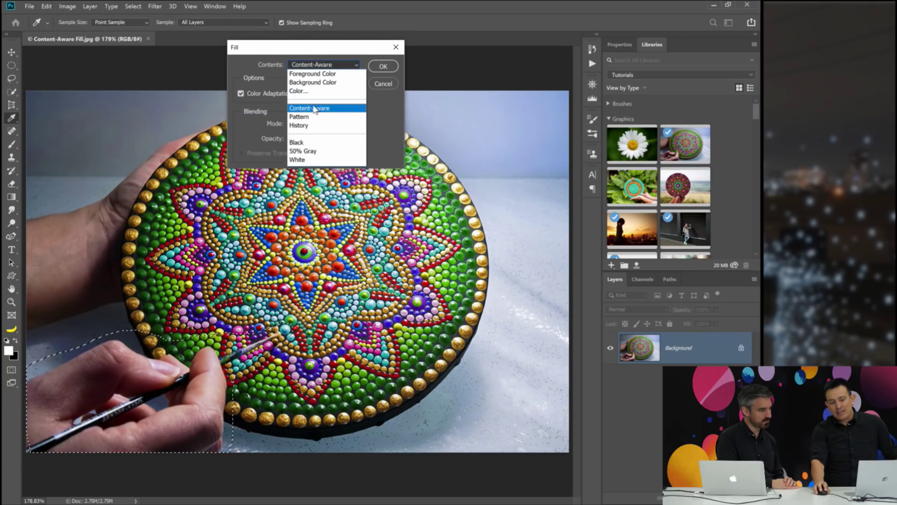
left_click(314, 108)
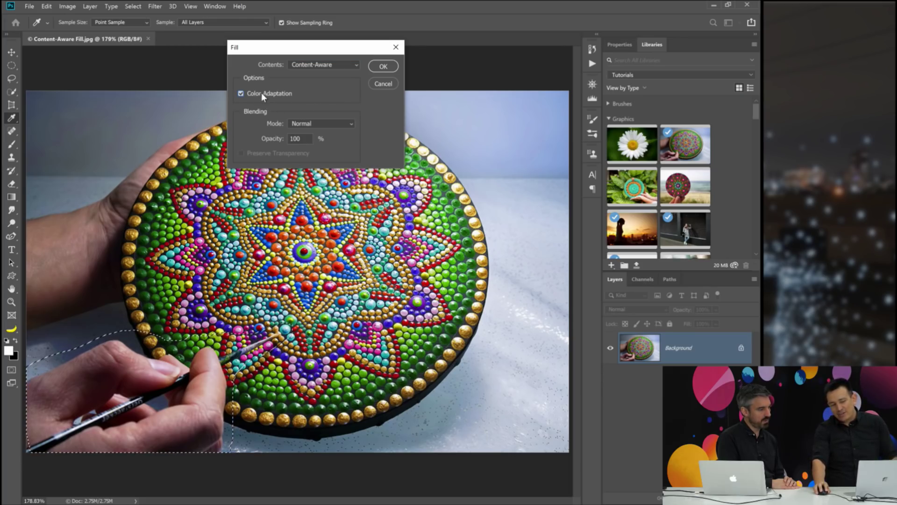
left_click(382, 66)
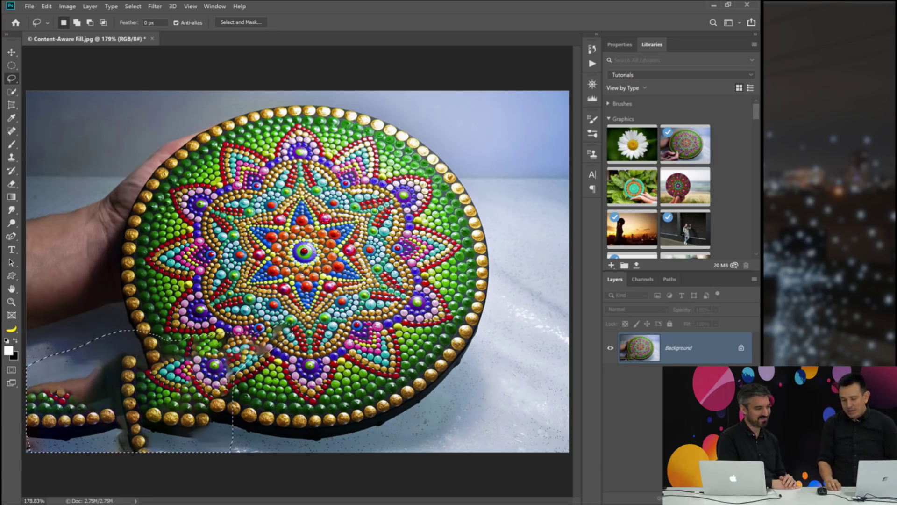
key("ctrl+z")
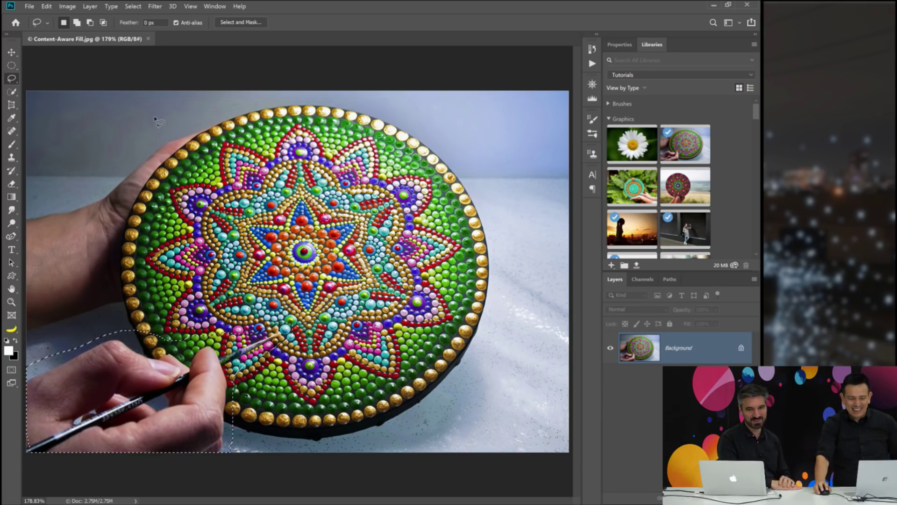
Start Content-Aware Fill on the hand selection and exclude the upper hand and the stone's central star from the sampling area.
left_click(47, 7)
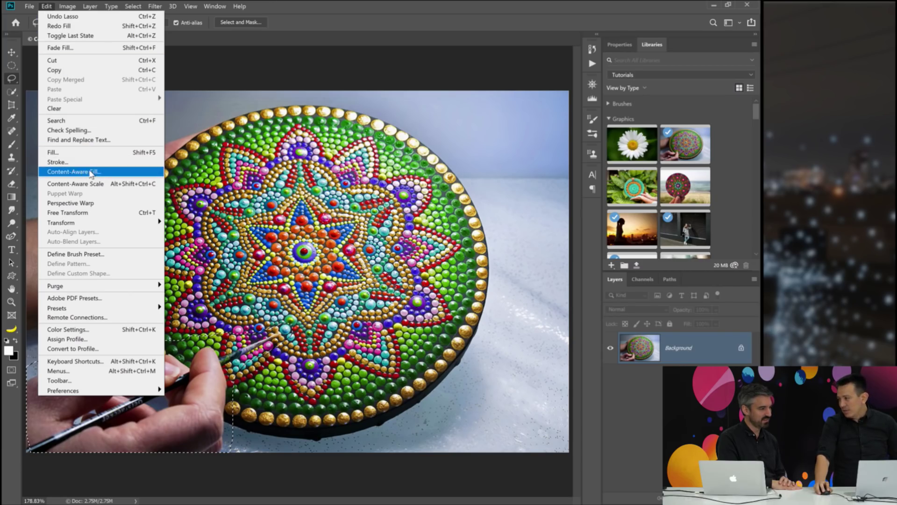
left_click(90, 172)
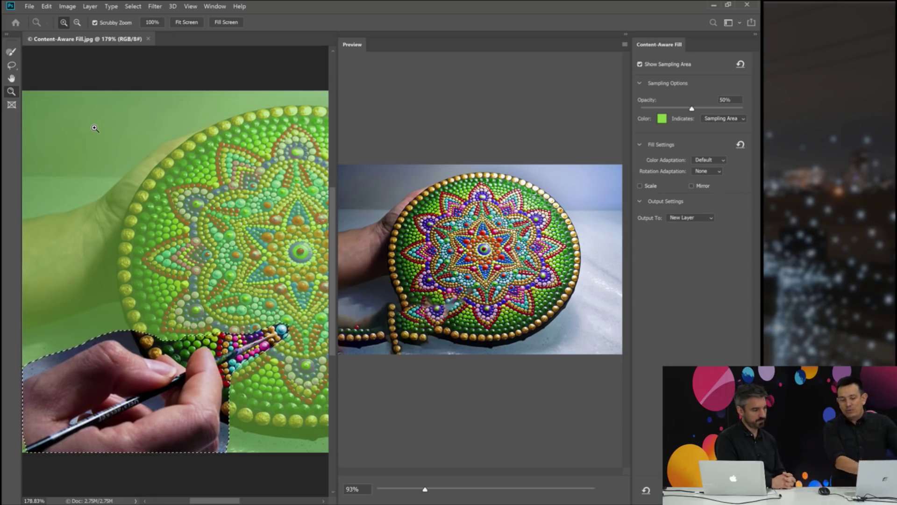
left_click(11, 51)
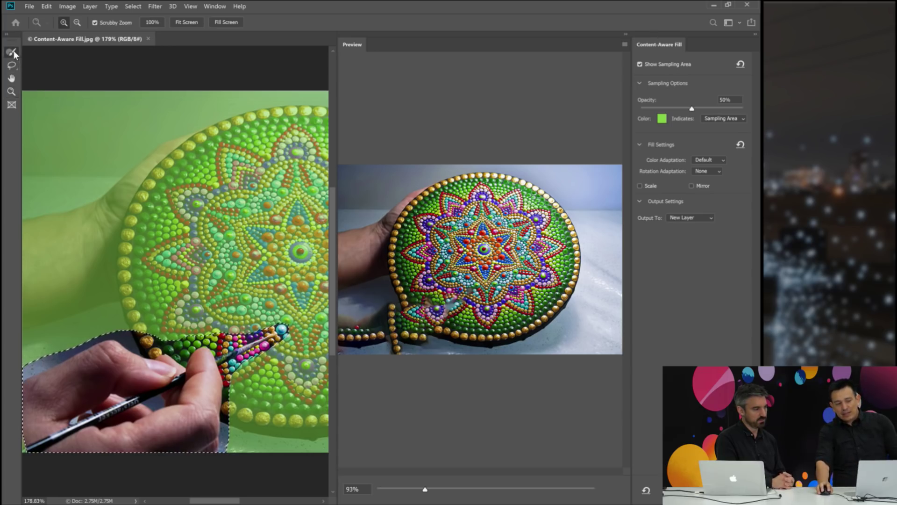
mouse_move(196, 128)
left_mouse_down()
mouse_move(173, 147)
mouse_move(120, 231)
mouse_move(97, 295)
mouse_move(47, 301)
mouse_move(84, 282)
mouse_move(56, 224)
mouse_move(84, 257)
mouse_move(49, 191)
mouse_move(88, 173)
left_mouse_up()
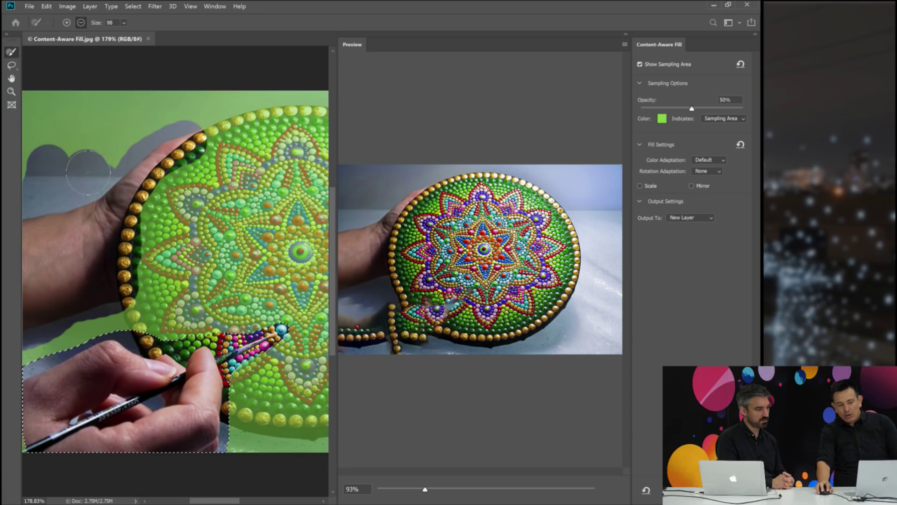
mouse_move(288, 265)
left_mouse_down()
mouse_move(198, 276)
mouse_move(185, 240)
mouse_move(255, 234)
mouse_move(243, 303)
mouse_move(180, 272)
left_mouse_up()
left_click(198, 277)
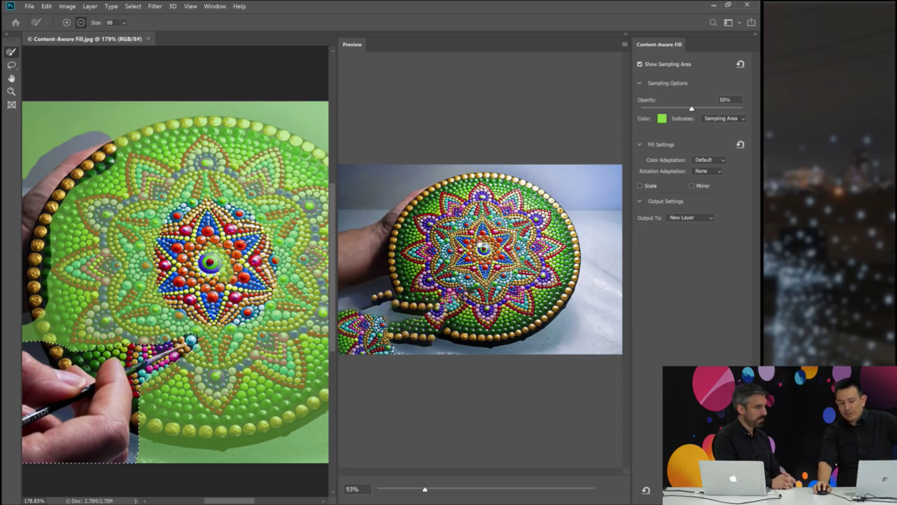
Enlarge the fill preview to 119% and enable the Mirror and Scale fill settings, leaving Color Adaptation at Default.
left_click_drag(425, 489, 441, 491)
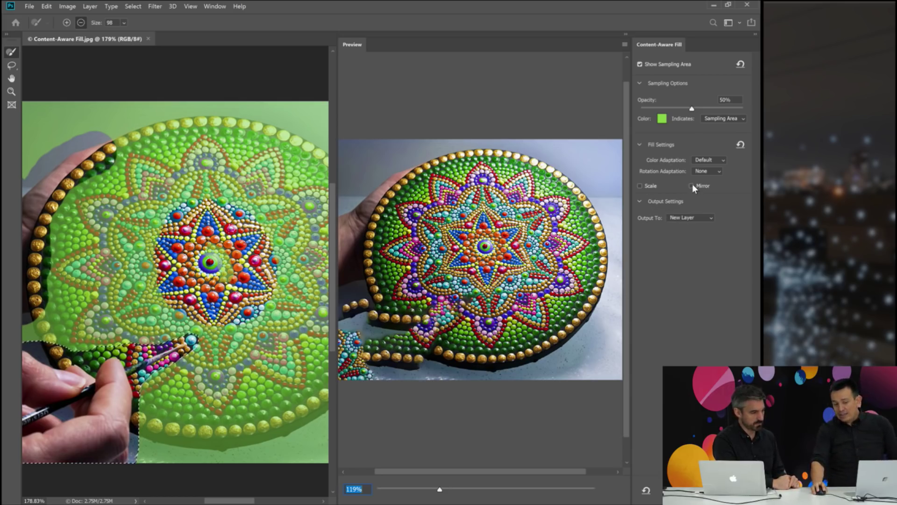
mouse_move(680, 187)
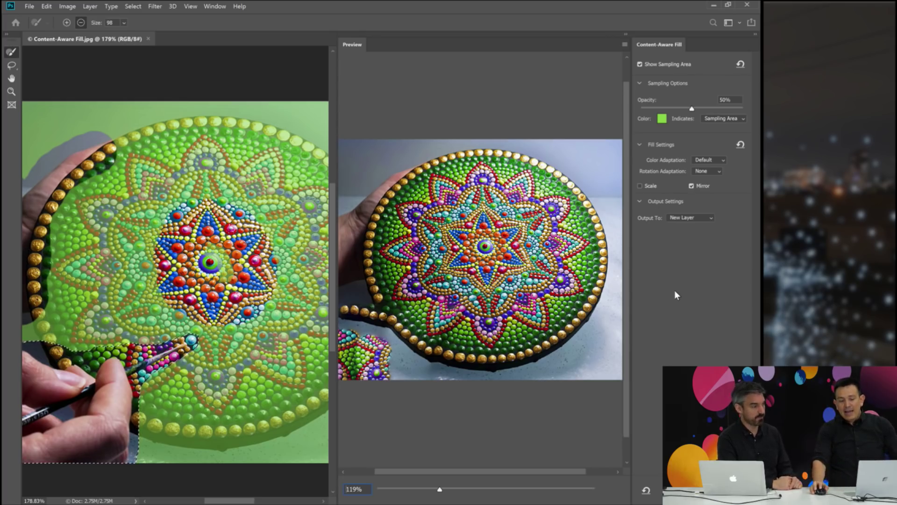
left_click(712, 160)
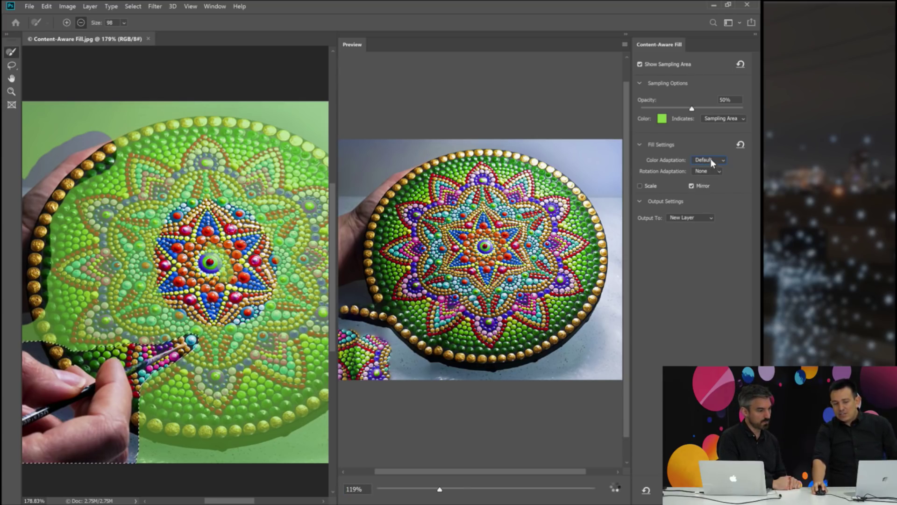
left_click(707, 171)
left_click(714, 239)
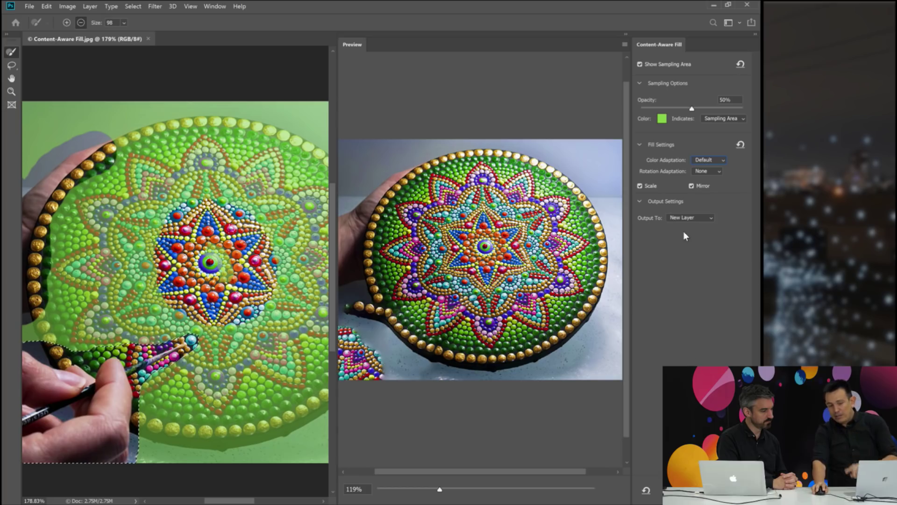
Set the fill output to New Layer and apply the Content-Aware Fill.
left_click(679, 218)
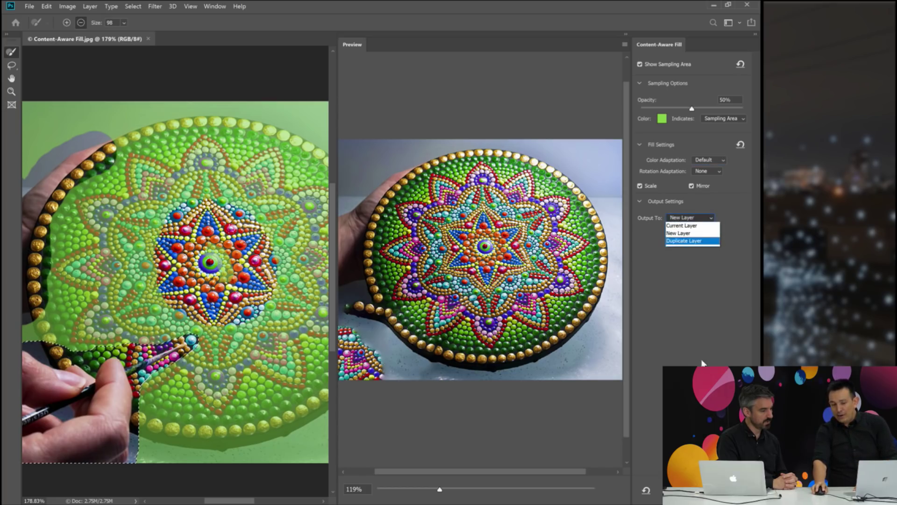
left_click(684, 233)
key("Return")
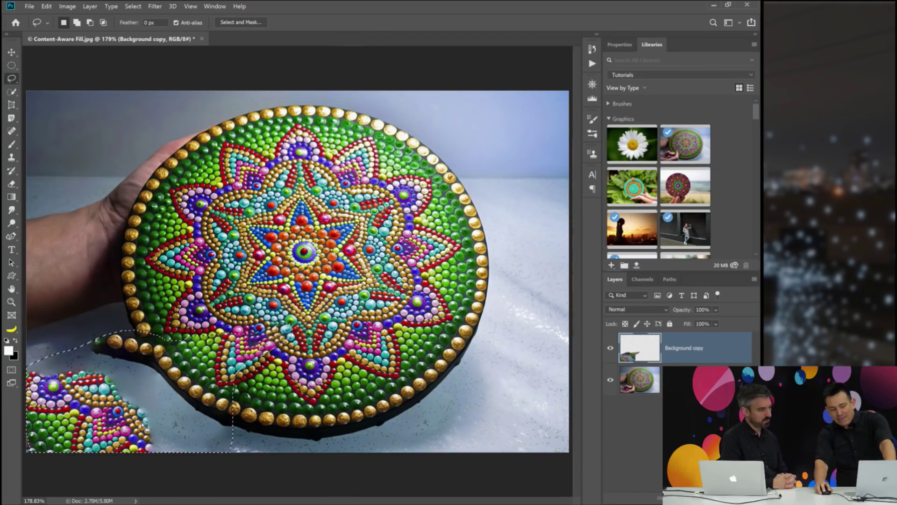
Deselect on the Background layer and draw an elliptical selection around the painted stone.
left_click(648, 387)
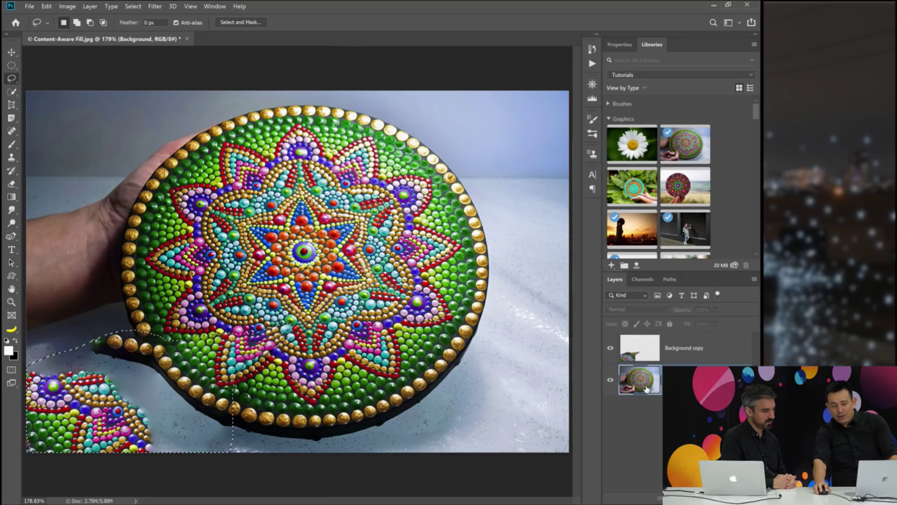
key("ctrl+d")
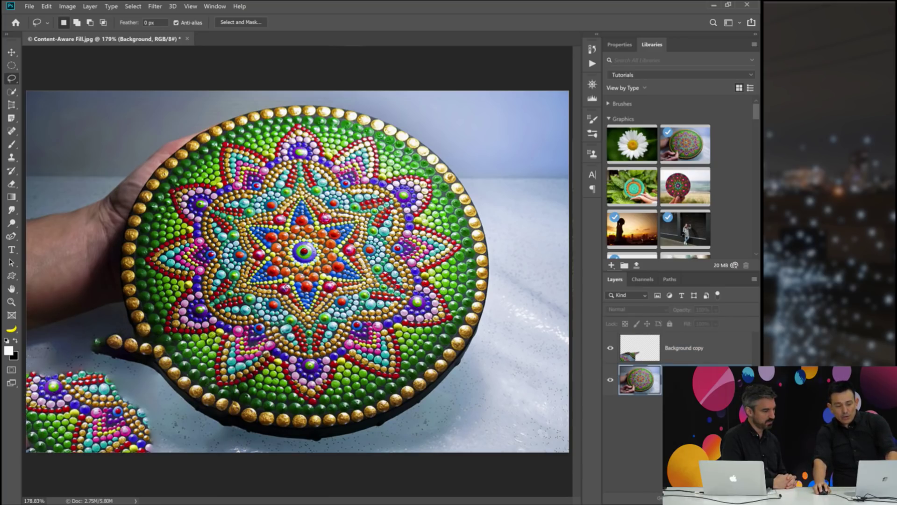
left_click(11, 65)
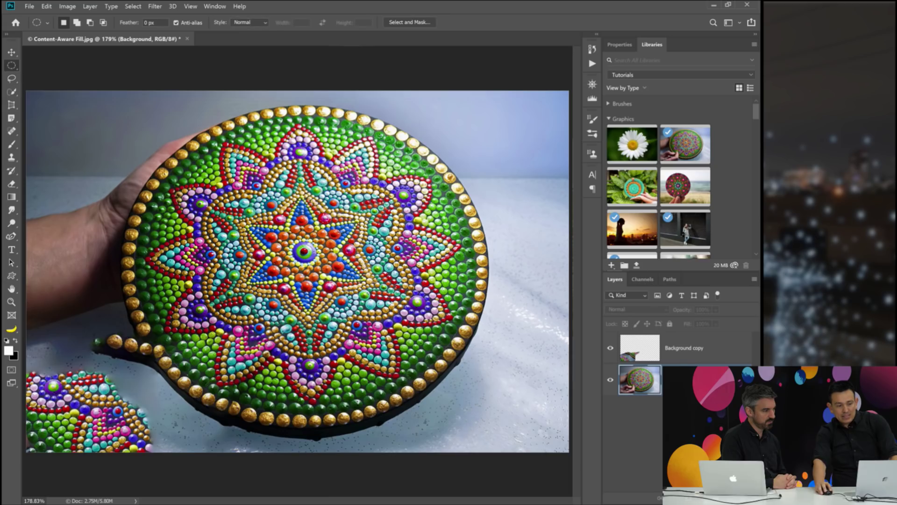
left_click_drag(236, 154, 491, 432)
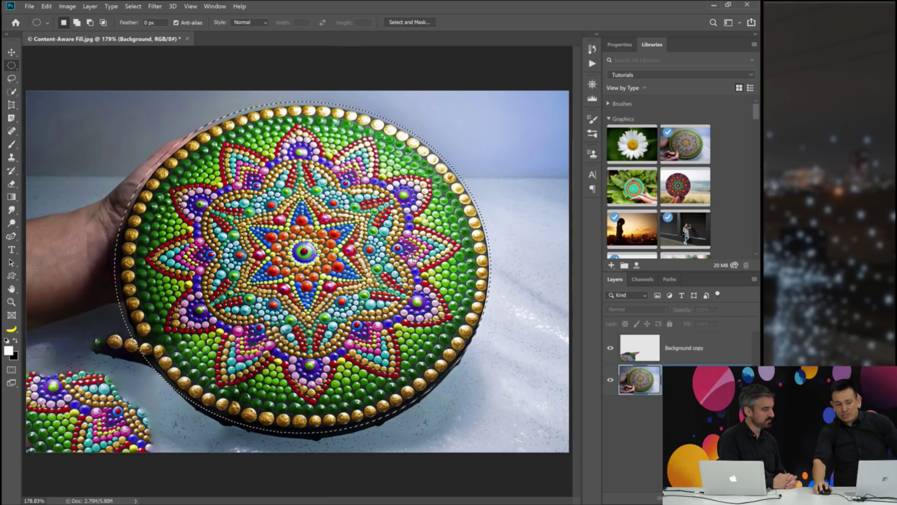
Transform the elliptical selection with Warp, pulling its upper corners inward to follow the stone's edge, and apply it.
right_click(384, 261)
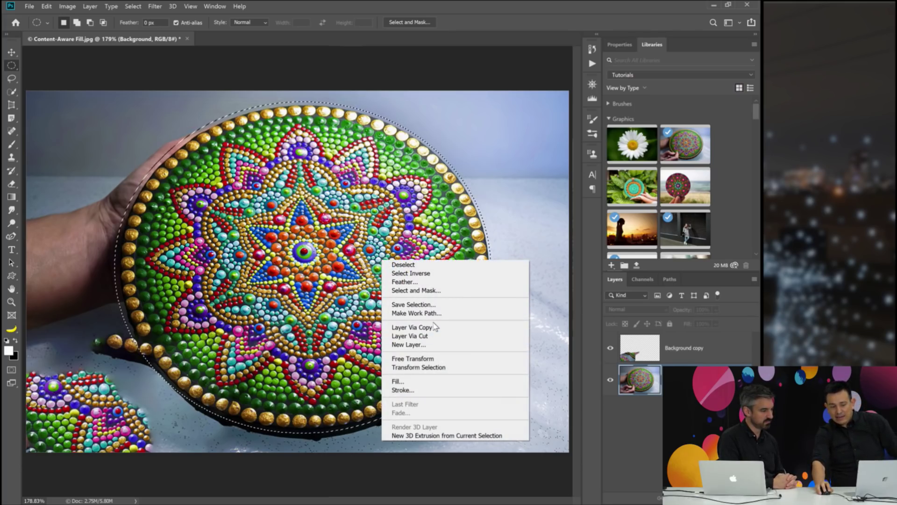
left_click(446, 367)
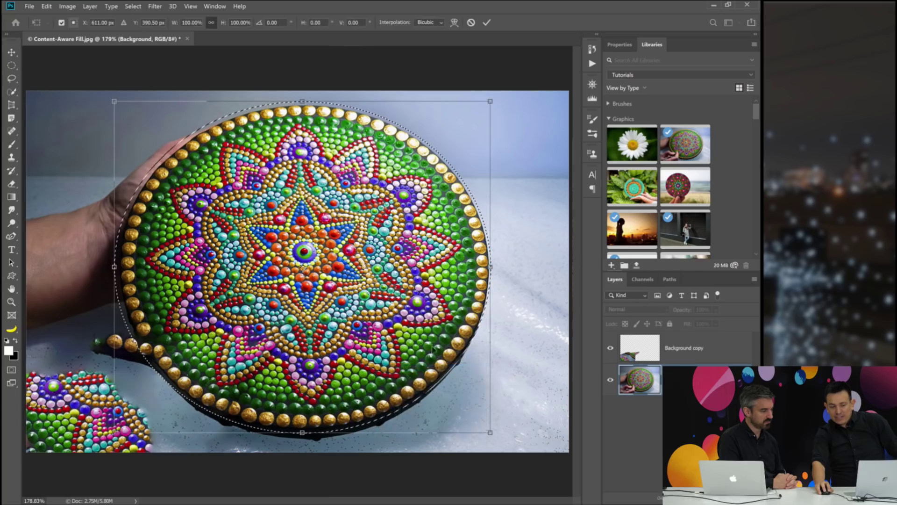
right_click(391, 288)
left_click(422, 350)
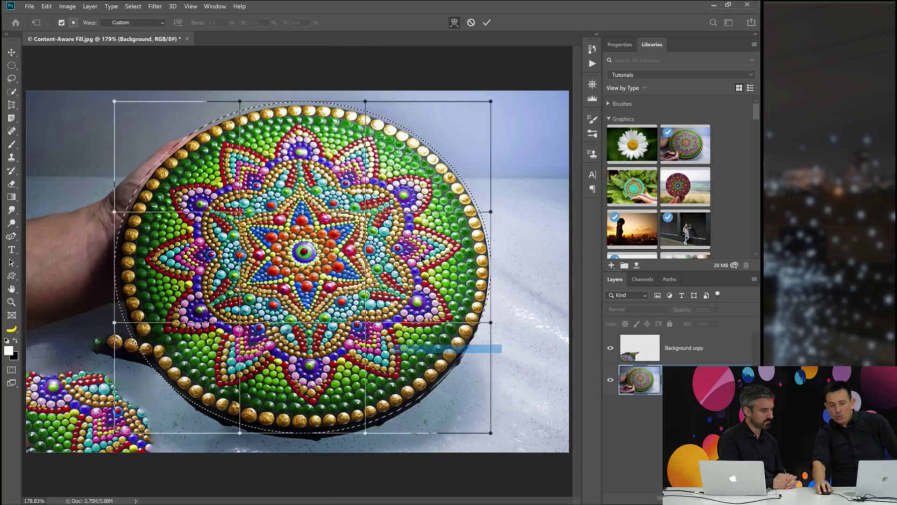
mouse_move(492, 100)
left_mouse_down()
mouse_move(493, 89)
mouse_move(483, 106)
left_mouse_up()
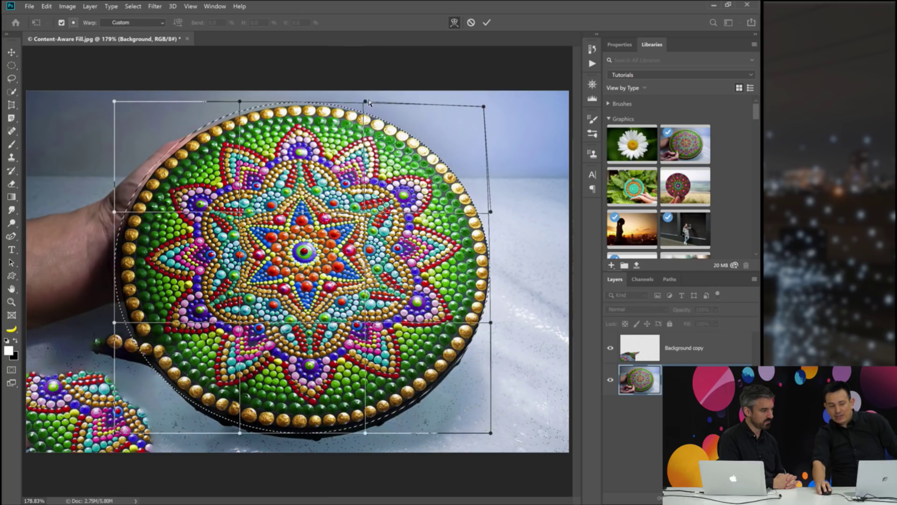
left_click_drag(116, 101, 119, 109)
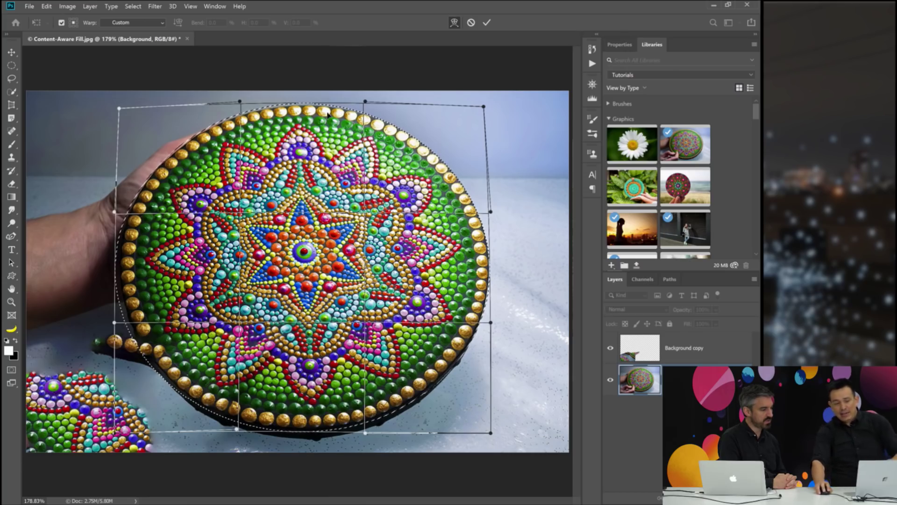
left_click(488, 22)
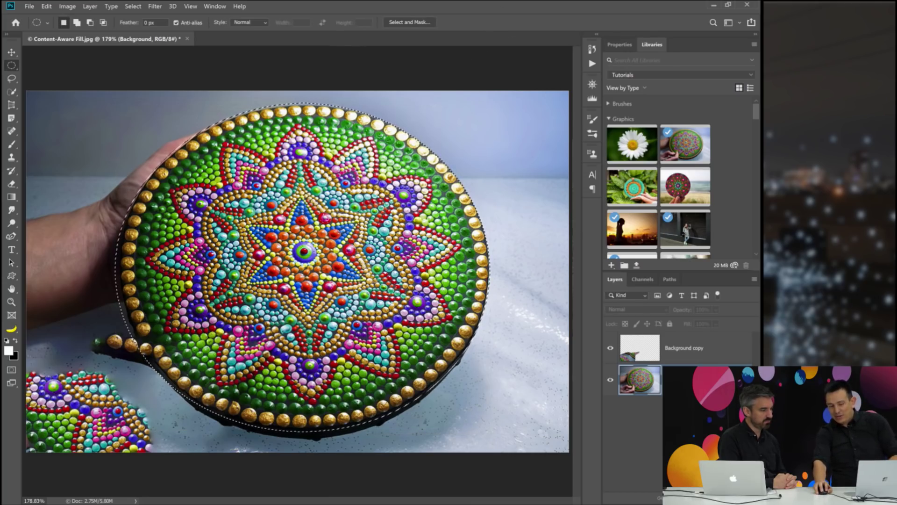
Mask the photo layer with the stone selection and clip the Background copy layer to it.
left_click(688, 498)
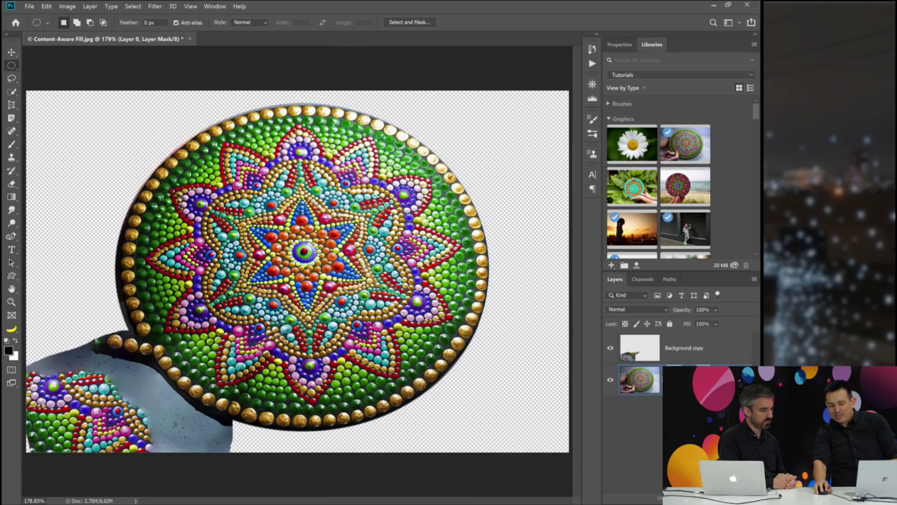
left_click(654, 351)
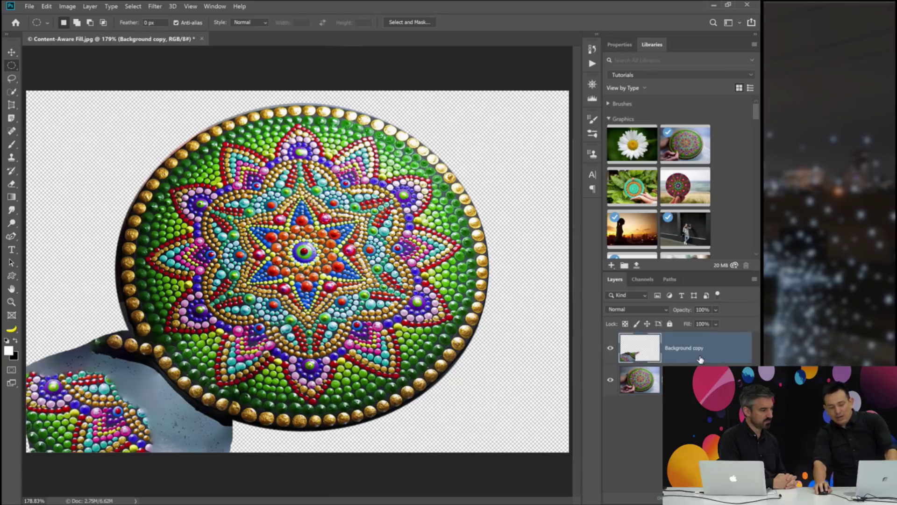
left_click(699, 363, "alt")
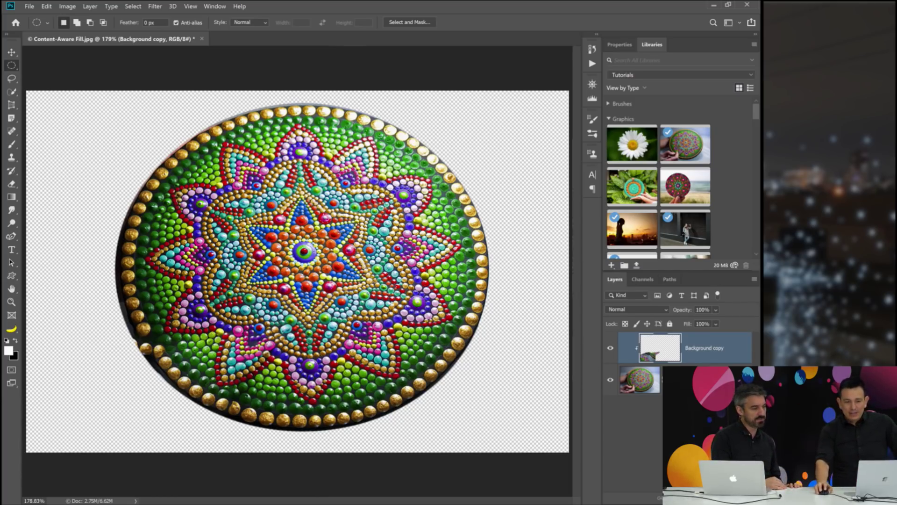
Close the Content-Aware Fill.jpg document without saving its changes.
left_click(202, 39)
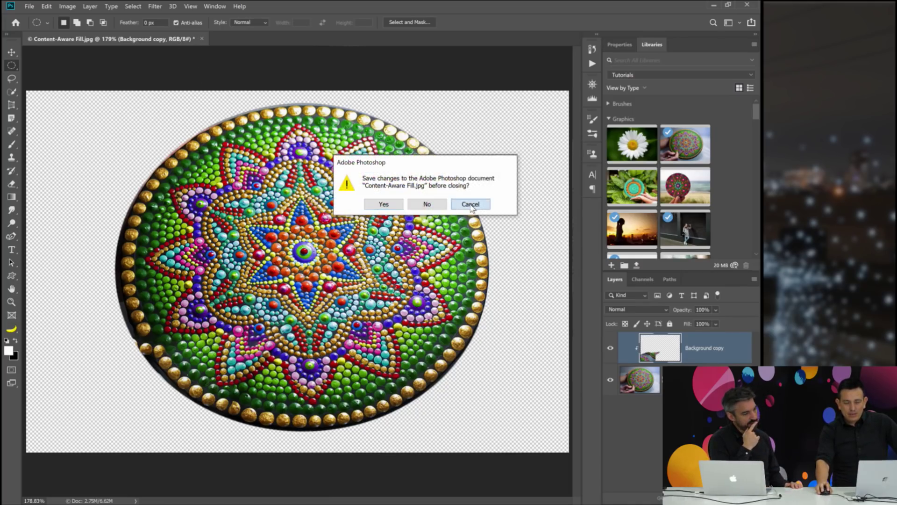
left_click(460, 205)
left_click(201, 39)
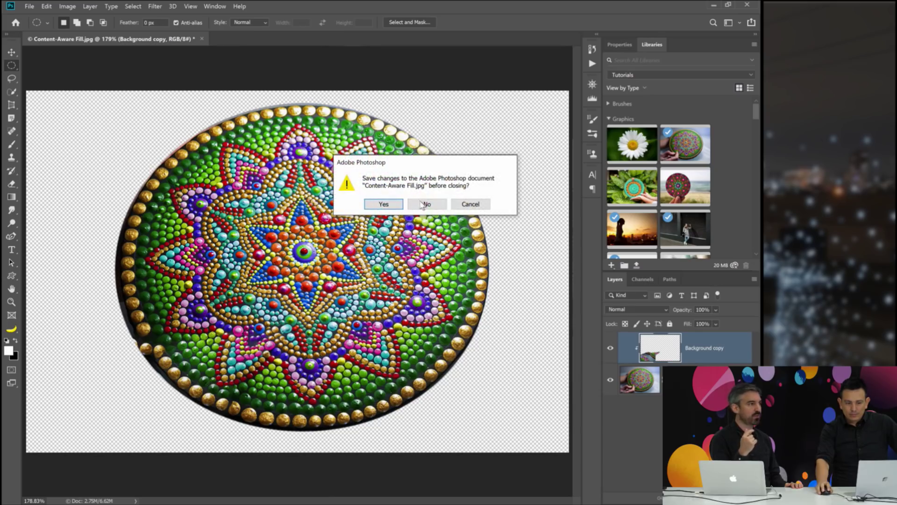
left_click(427, 204)
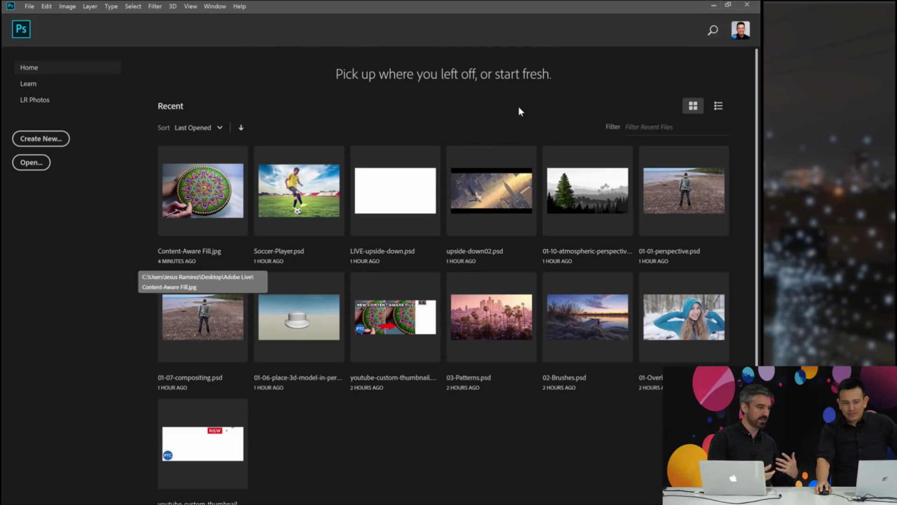
Examine the Taskspaces keyboard shortcuts for Content-Aware Fill, including the Show Sampling Area entry, and leave without changing anything.
left_click(47, 7)
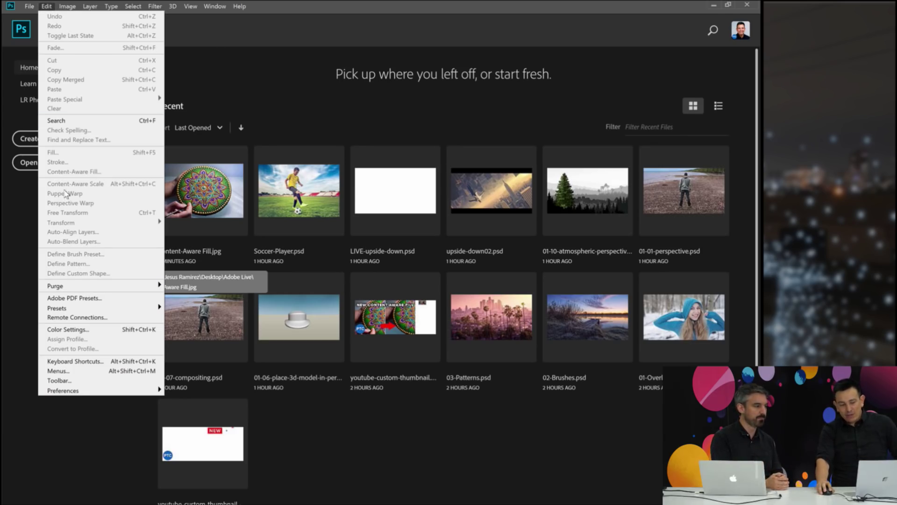
left_click(93, 363)
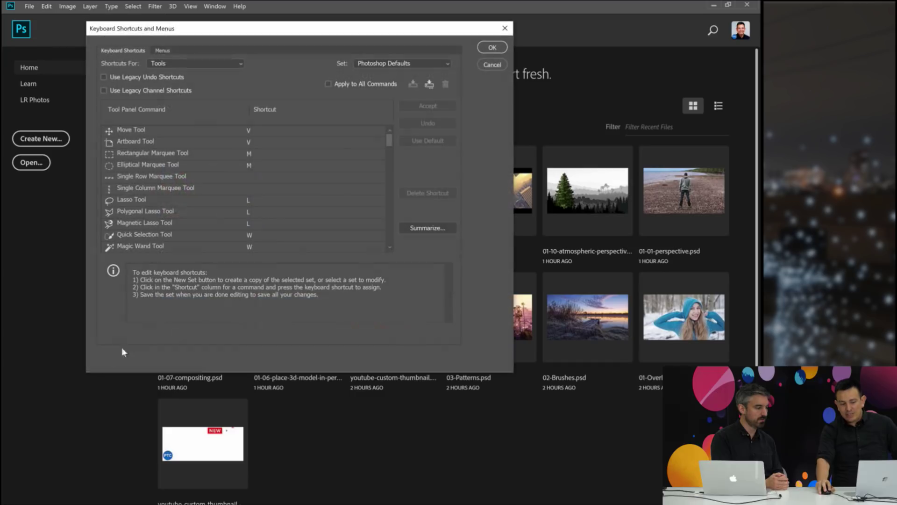
left_click(195, 63)
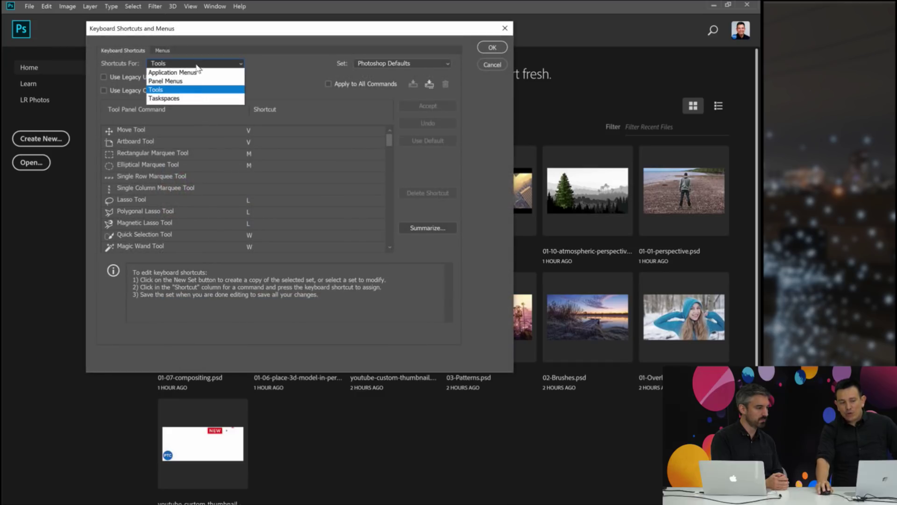
left_click(185, 99)
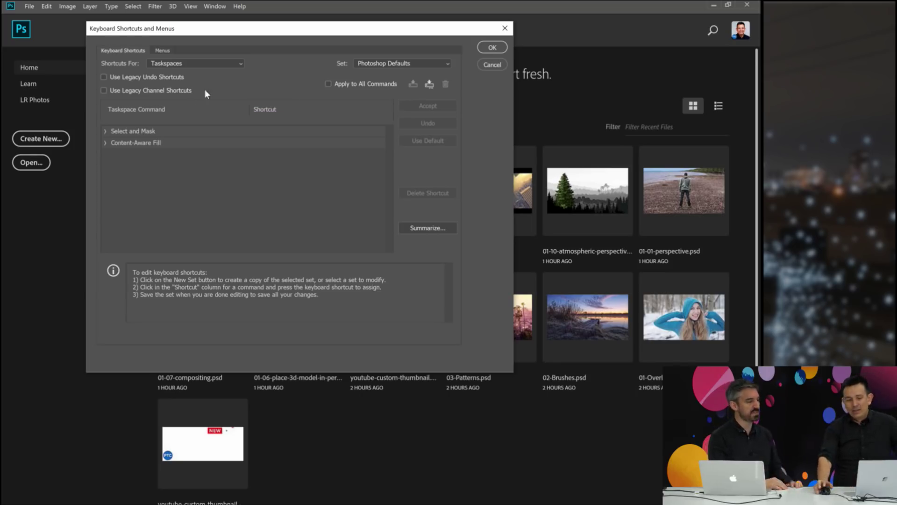
left_click(105, 142)
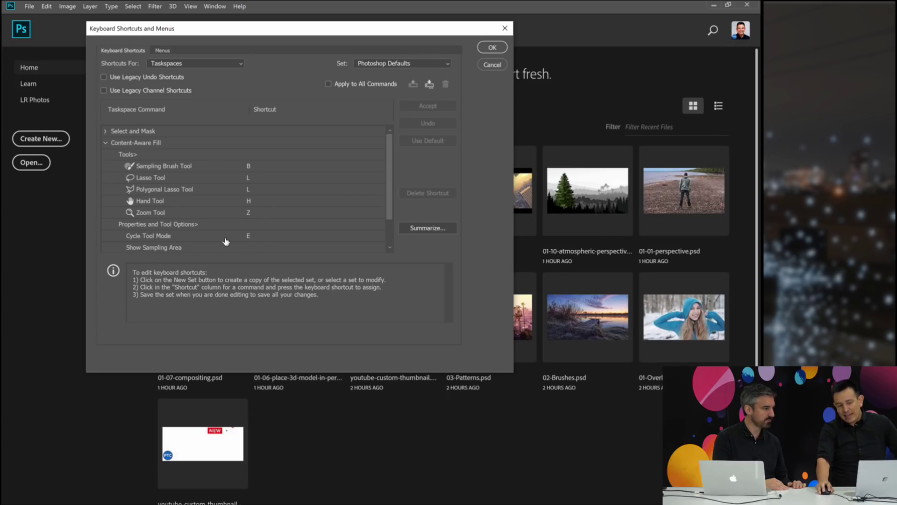
left_click(256, 248)
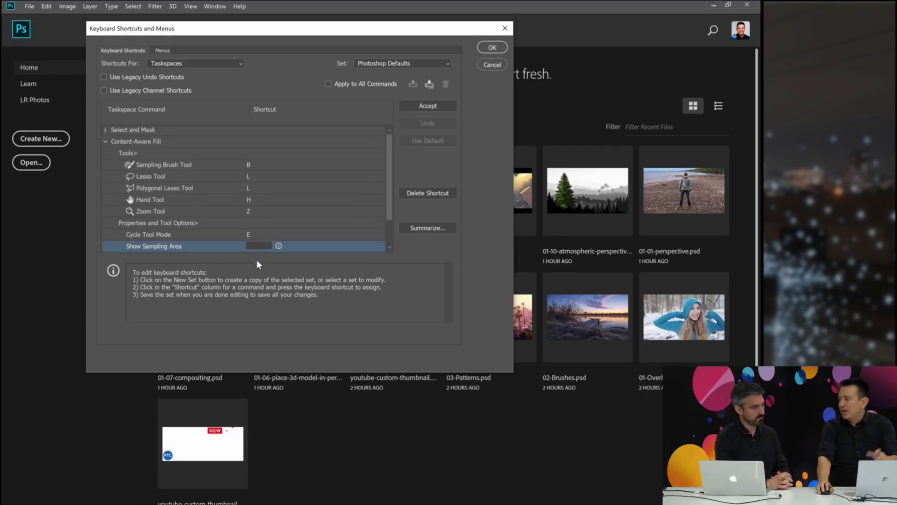
left_click(494, 67)
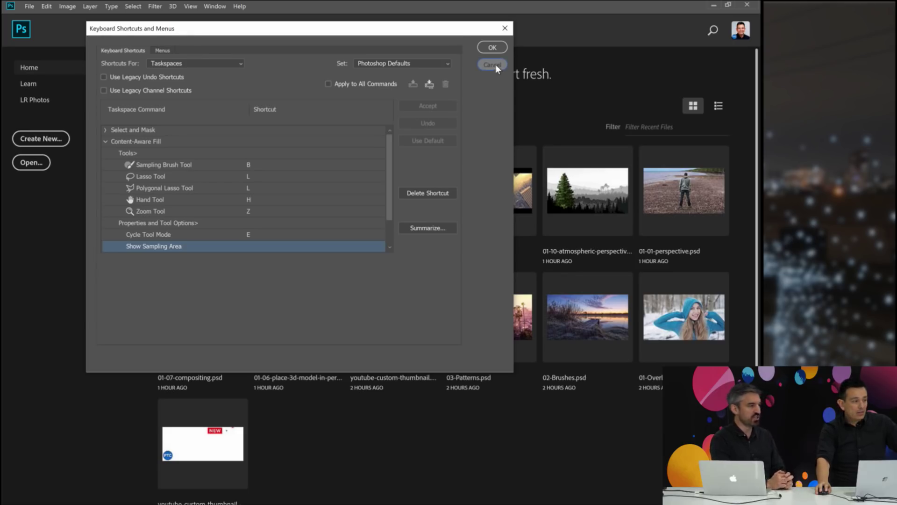
left_click(494, 65)
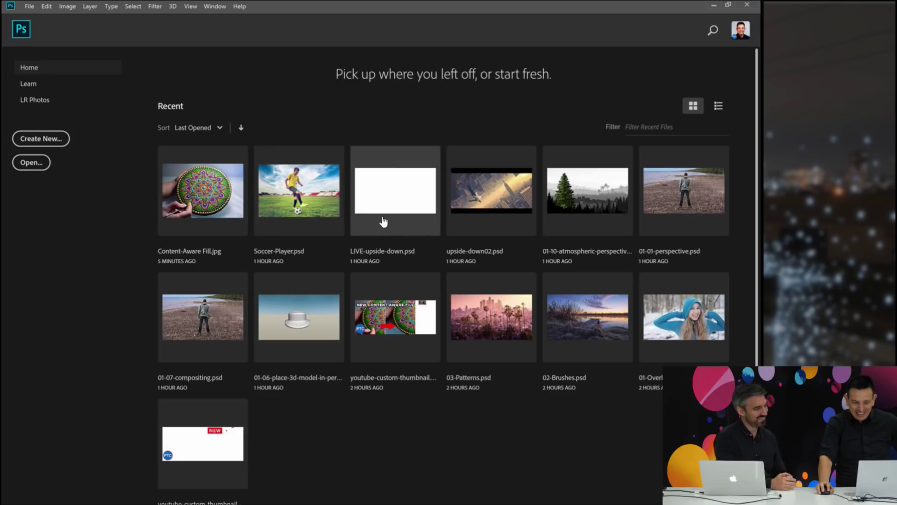
Open the recent file LIVE-upside-down.psd.
left_click(392, 191)
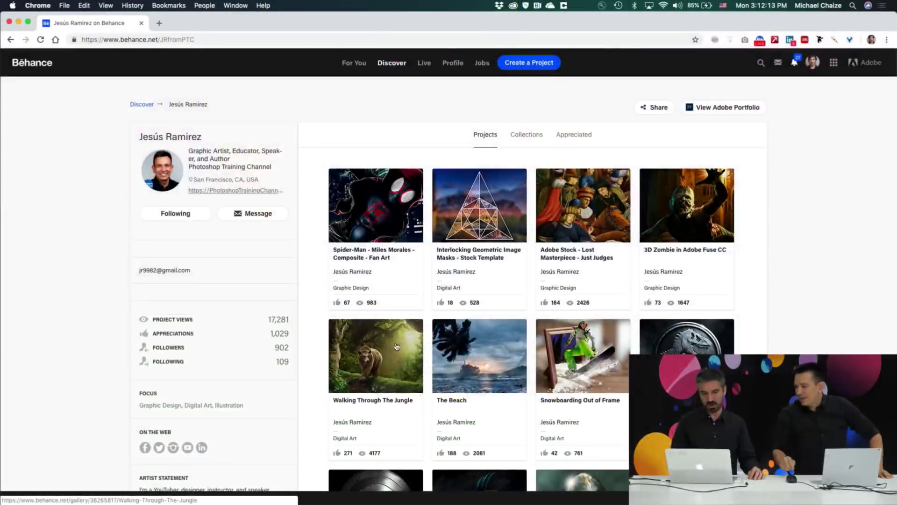
Switch to Chrome, open the Behance project Walking Through The Jungle and view its main image enlarged.
left_click(397, 353)
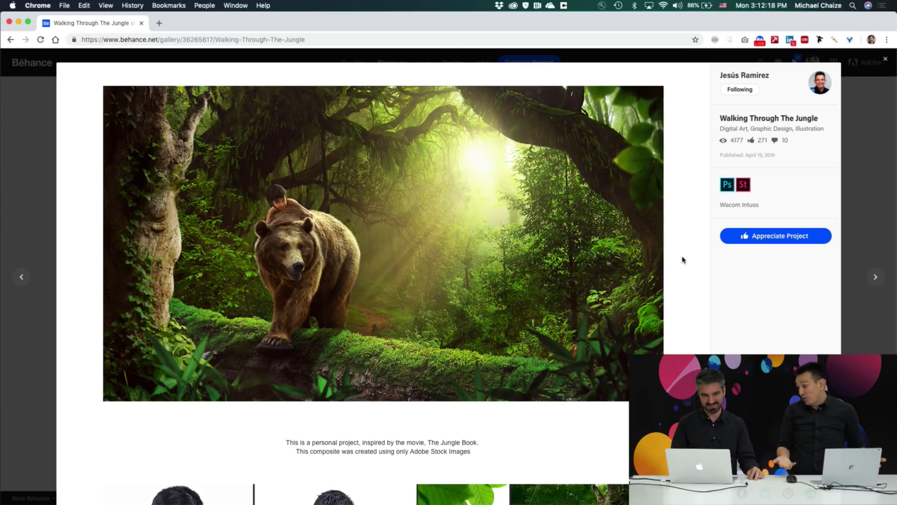
left_click(336, 242)
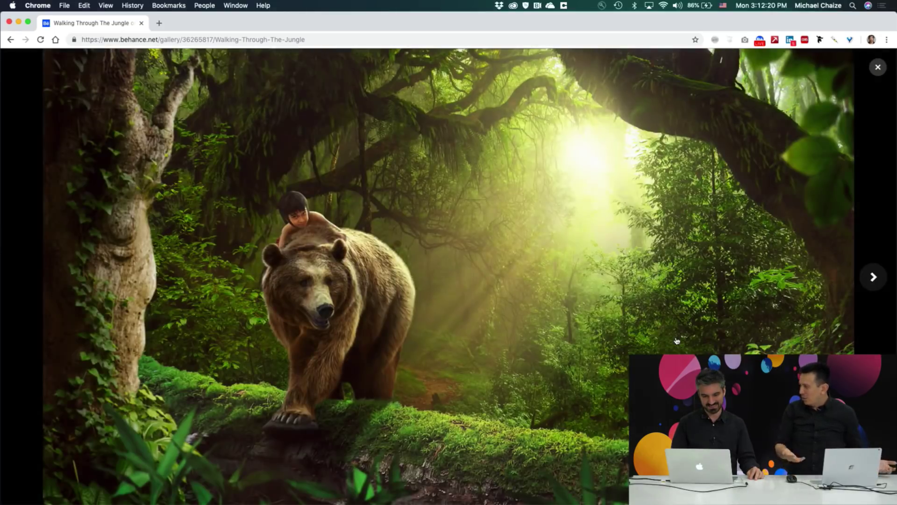
left_click(877, 67)
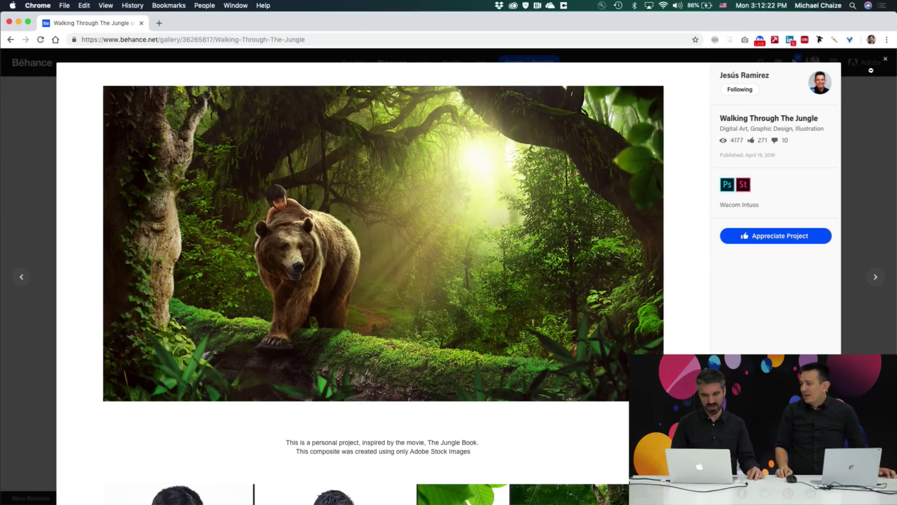
Look through the project's stock source images, magazine cover, video and compositing course section, and close the project.
scroll(553, 240, "down", 5)
scroll(553, 241, "down", 2)
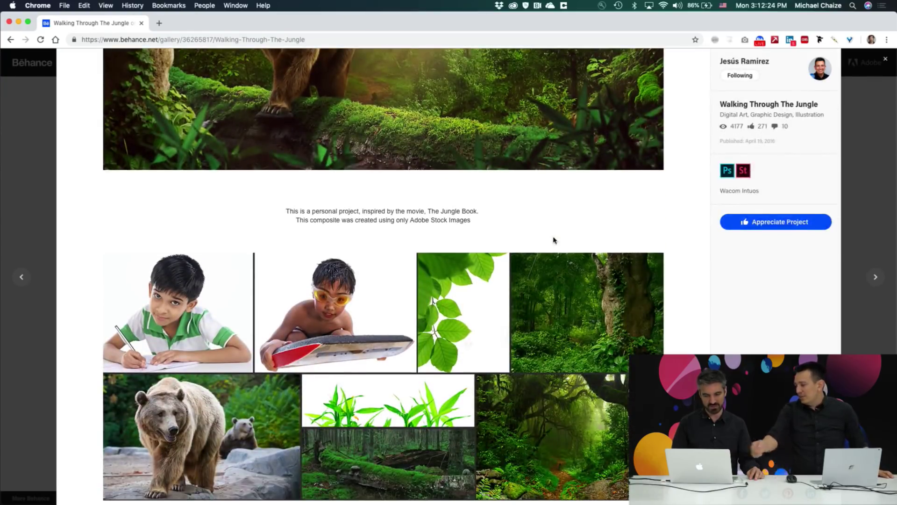
scroll(554, 240, "down", 4)
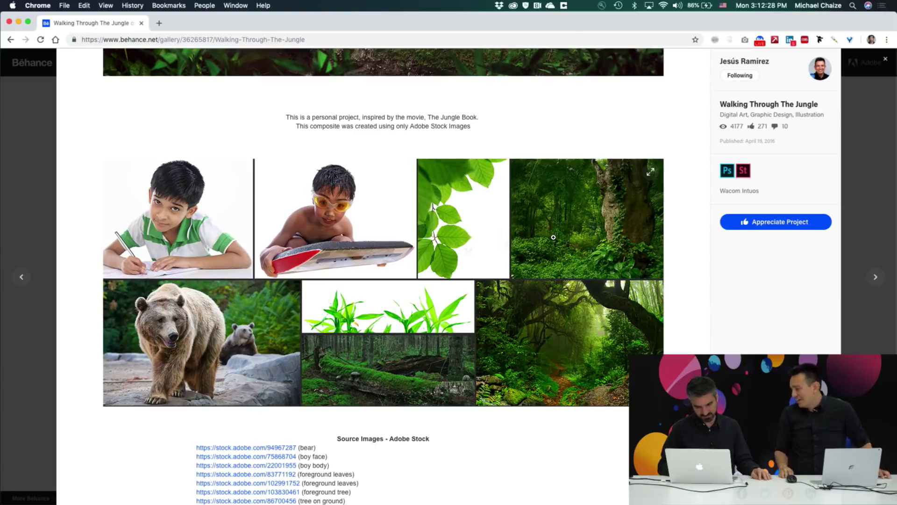
scroll(553, 238, "down", 8)
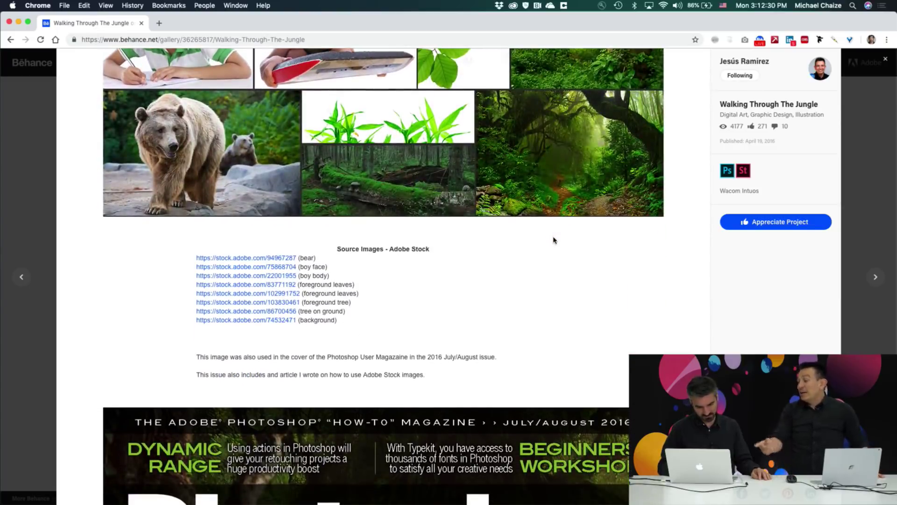
scroll(553, 240, "down", 9)
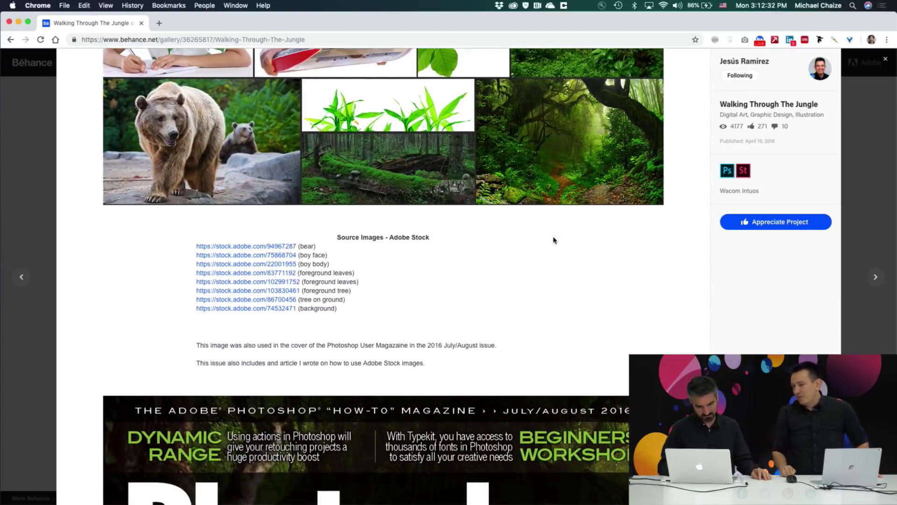
scroll(553, 238, "down", 12)
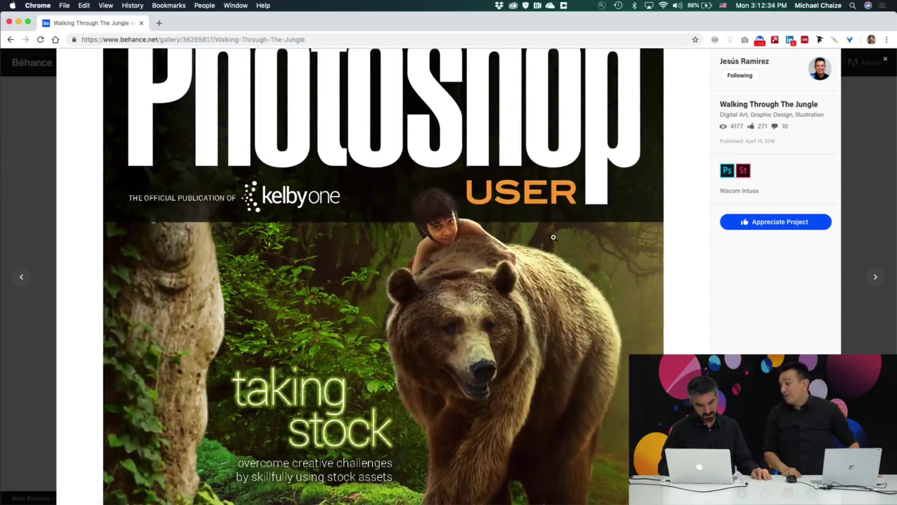
scroll(554, 237, "down", 6)
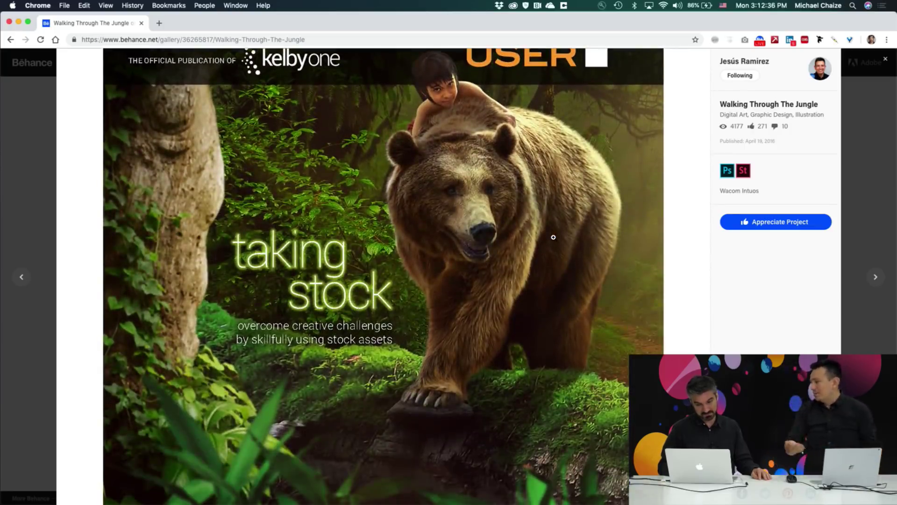
scroll(553, 237, "down", 5)
scroll(553, 237, "down", 11)
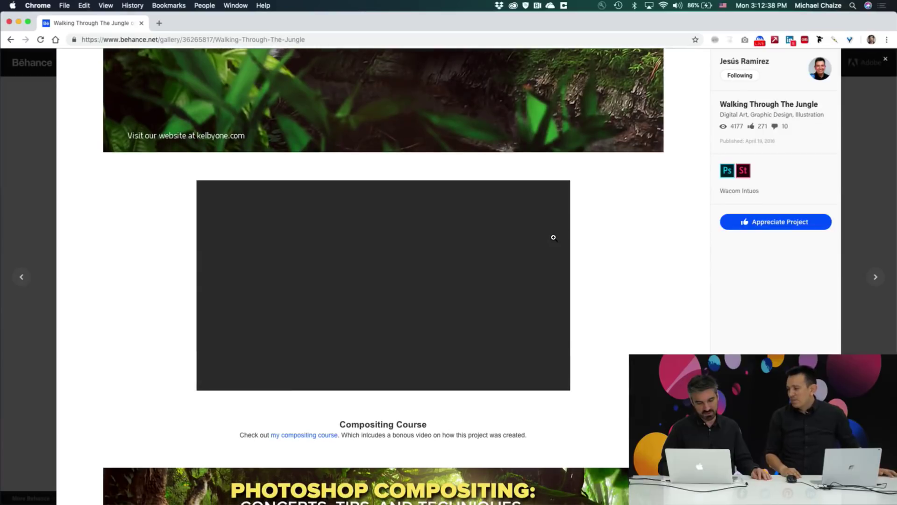
scroll(615, 294, "down", 3)
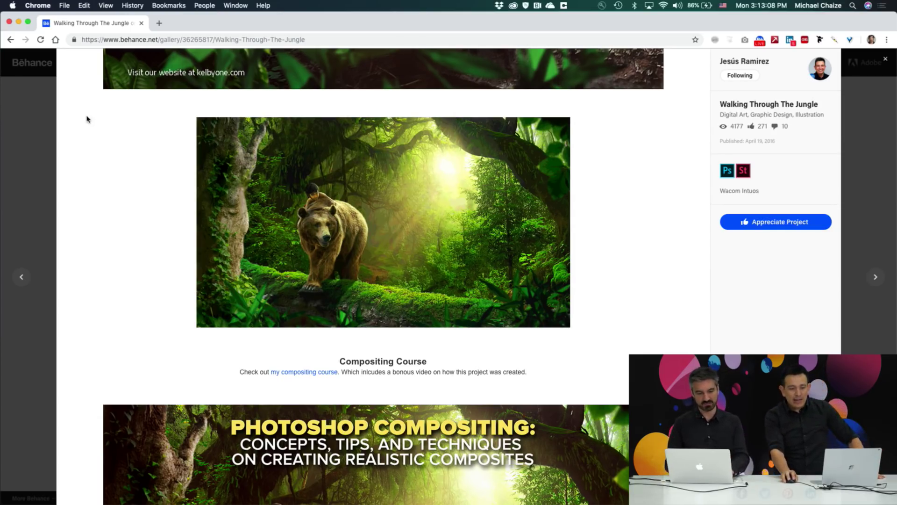
left_click(48, 120)
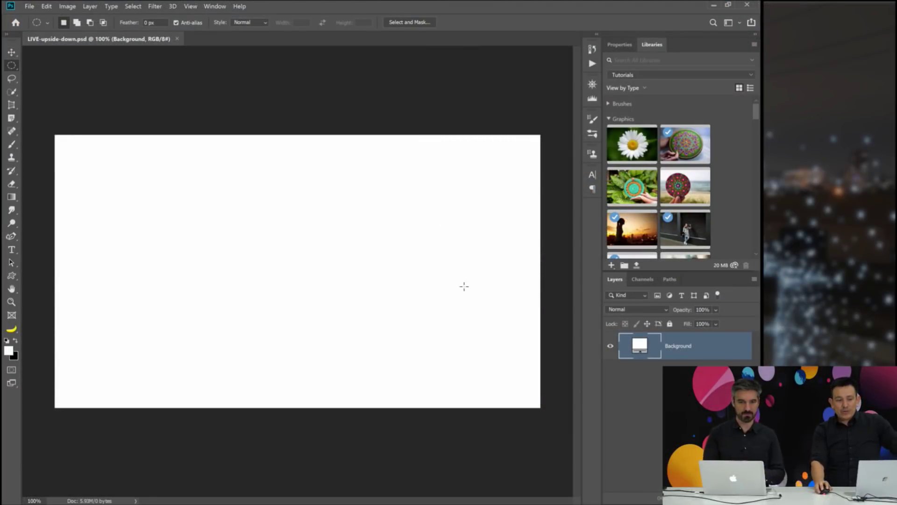
In Photoshop, start a new guide layout for the blank canvas with rows enabled and 3 columns.
left_click(213, 7)
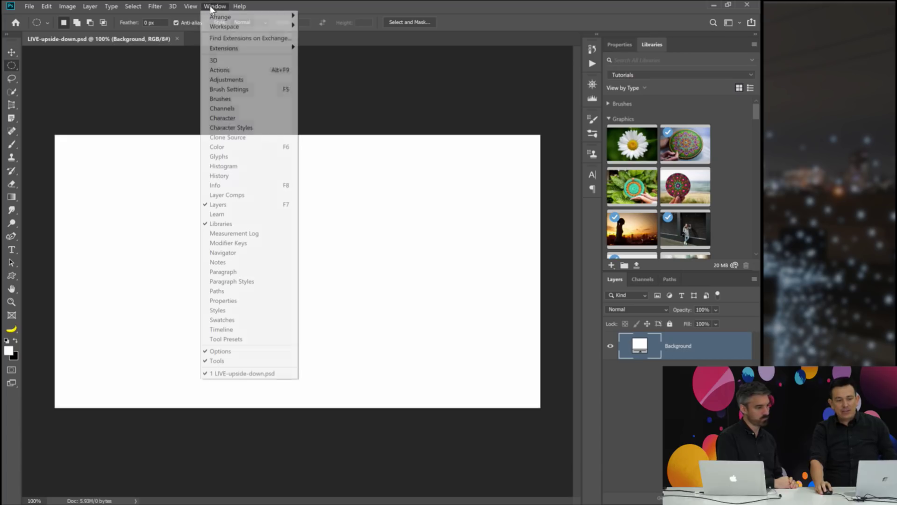
mouse_move(191, 6)
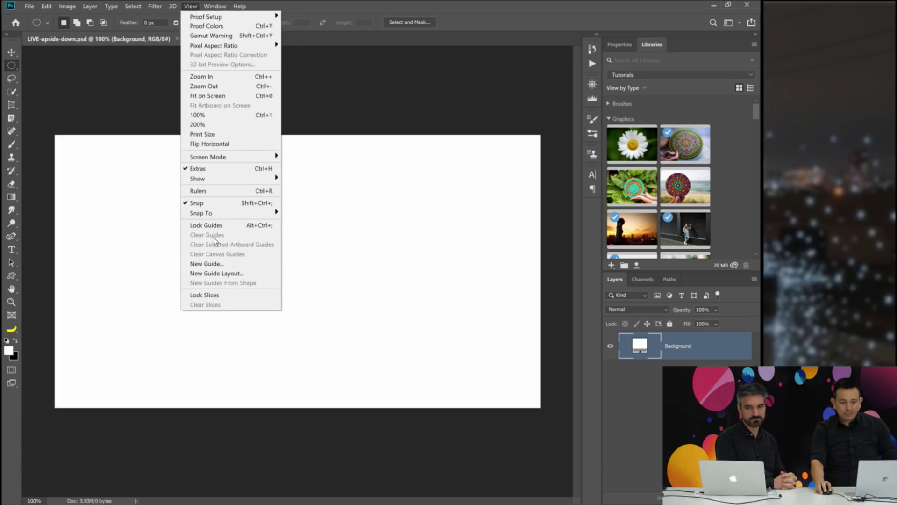
left_click(217, 273)
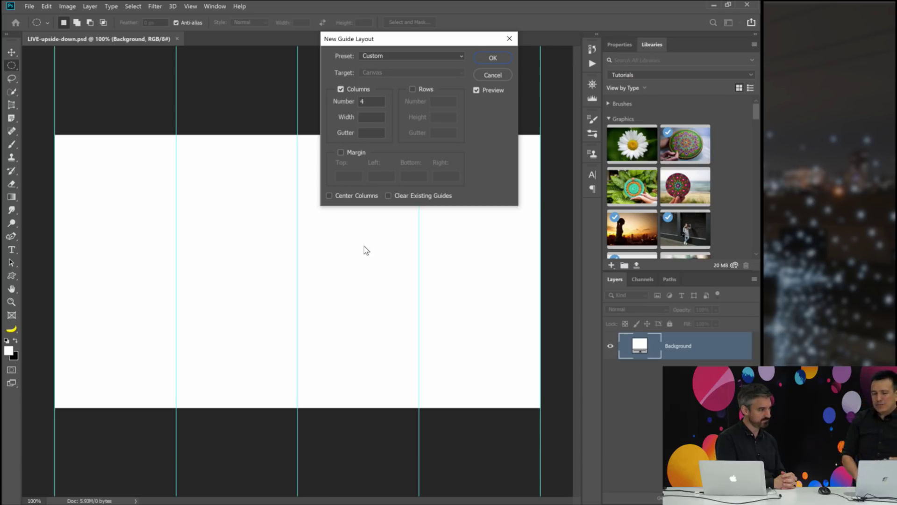
left_click(411, 89)
double_click(435, 101)
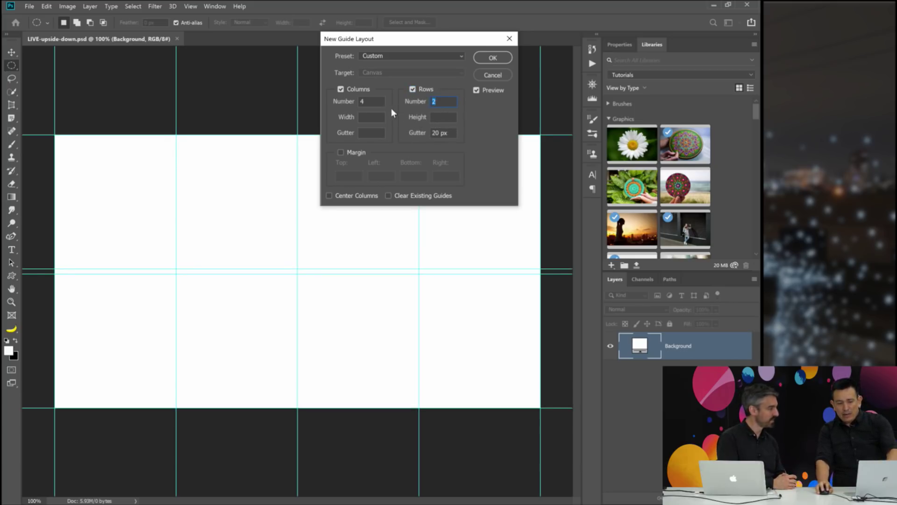
type("3")
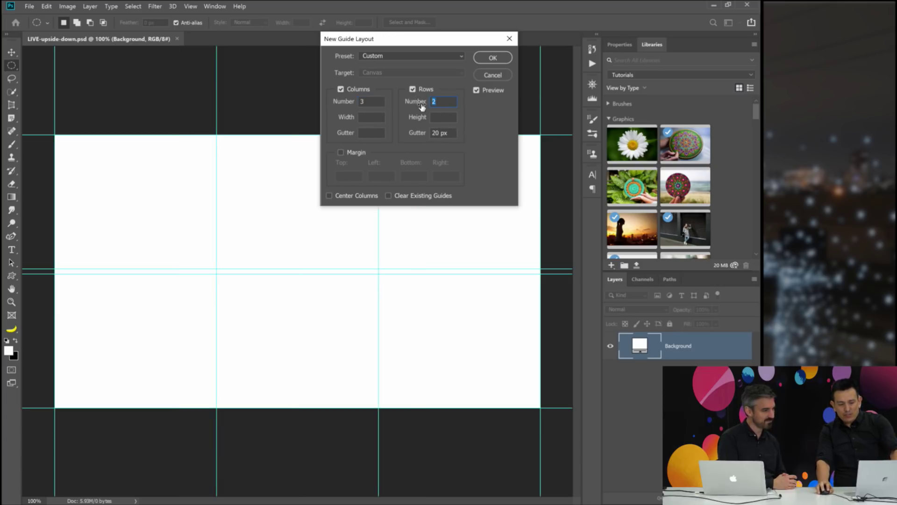
Set the guide layout to 2 rows with a row gutter of 0.
type("1")
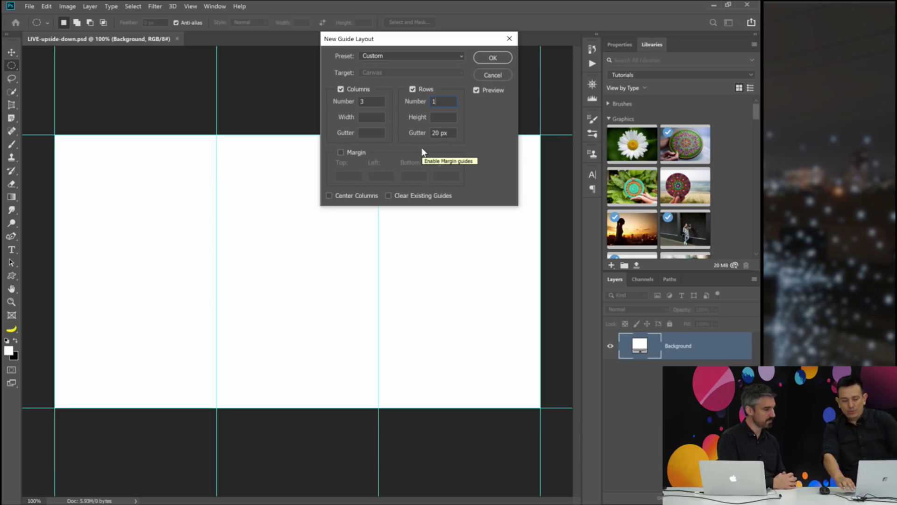
key("BackSpace")
type("2")
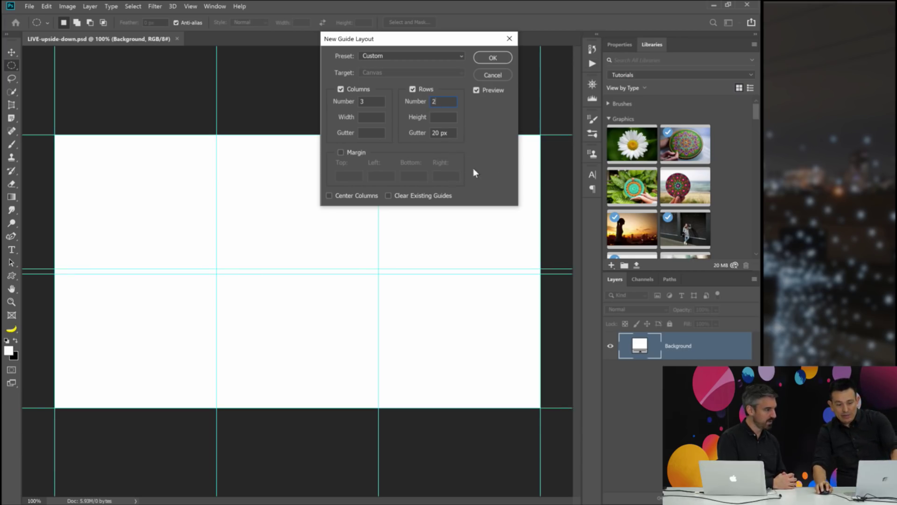
key("Tab")
key("Tab")
type("0")
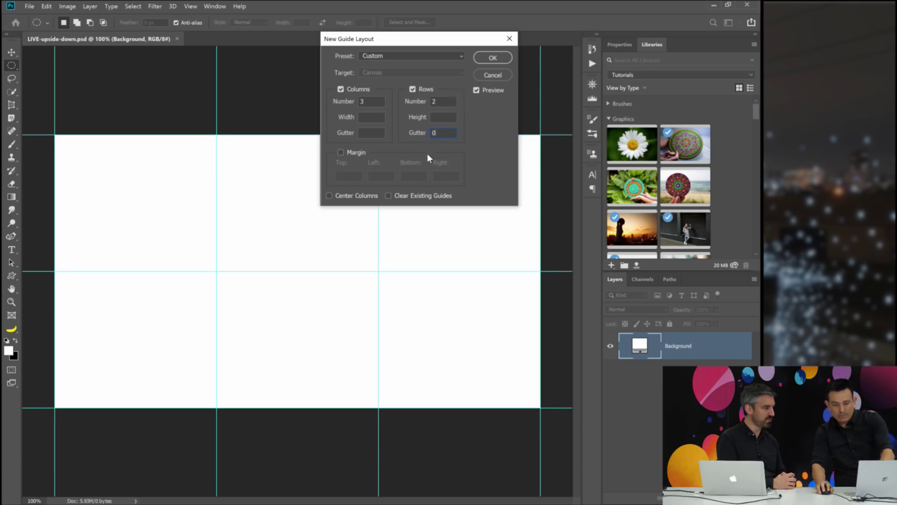
Apply the new guide layout to the blank canvas.
left_click(493, 58)
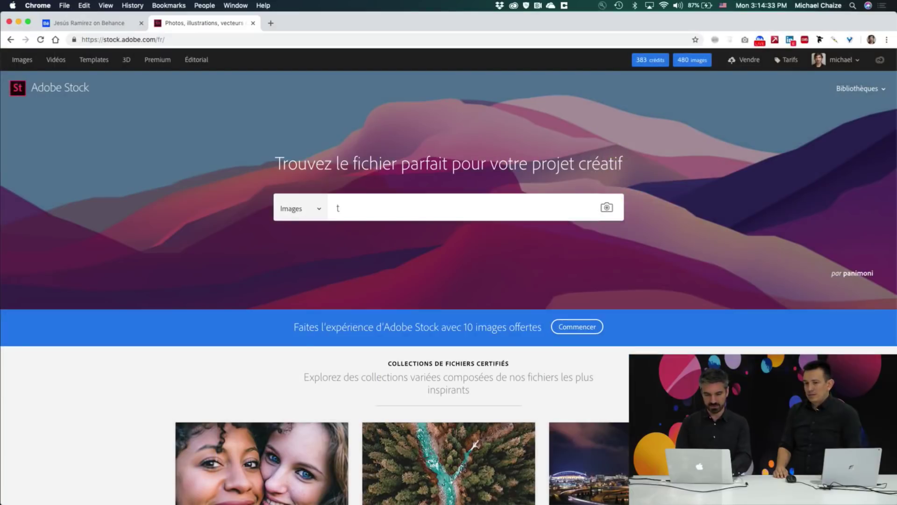
Switch to Adobe Stock in Chrome, search images for "tropical forrest" and look through the results.
type("ropical forre")
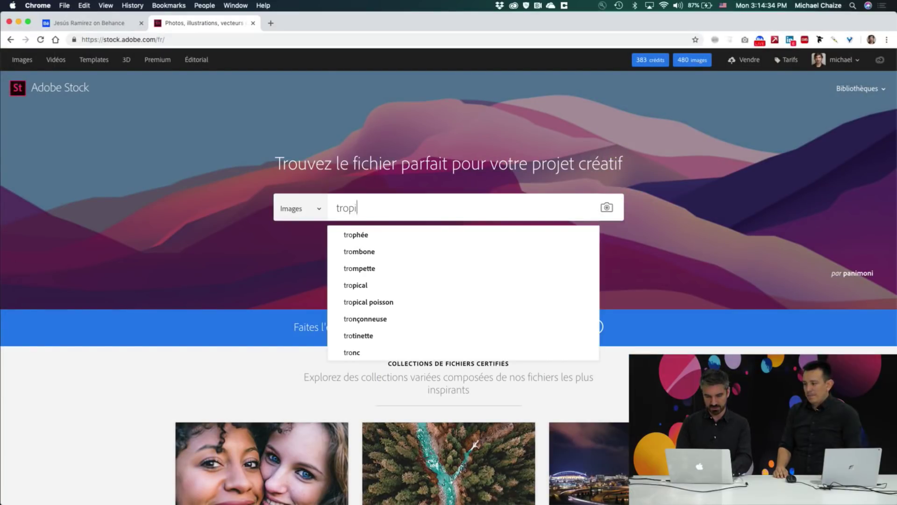
type("st")
key("Return")
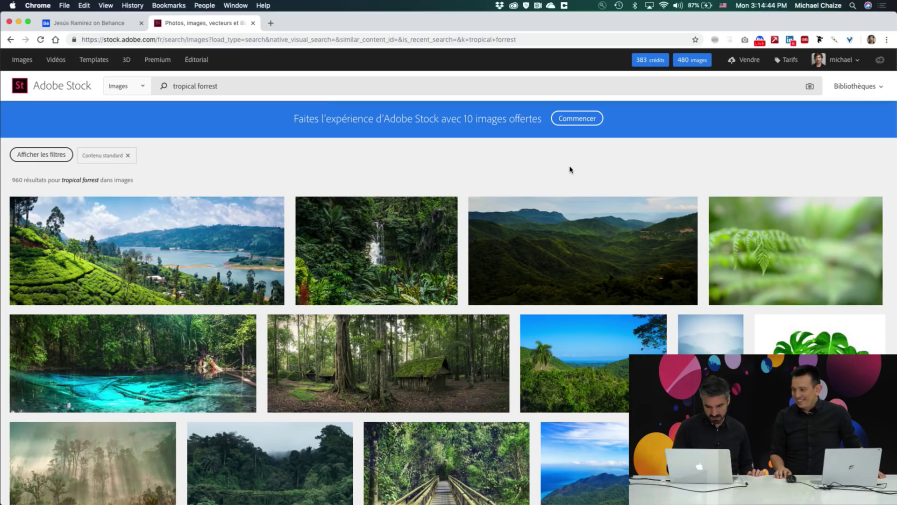
scroll(570, 168, "down", 3)
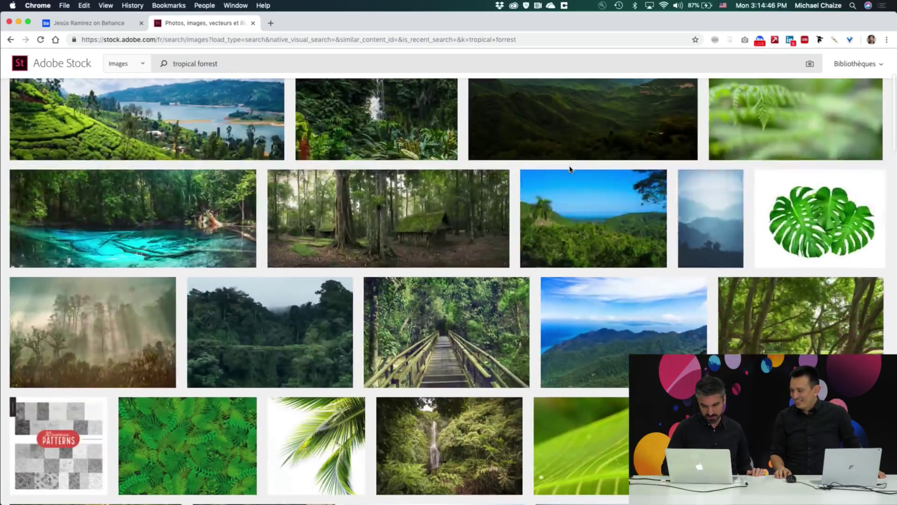
scroll(581, 223, "down", 3)
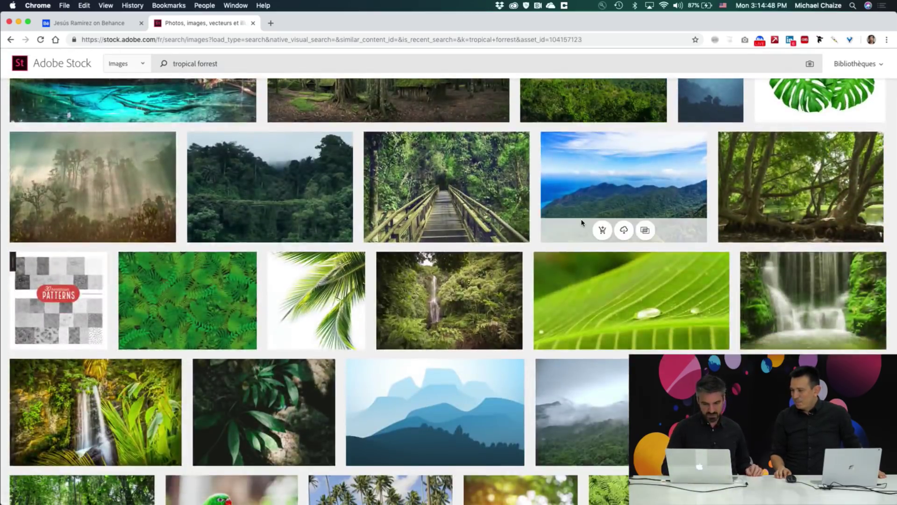
Open the tropical forest photo with palm trees and clear blue sky, find similar files and look through the matches.
left_click(582, 222)
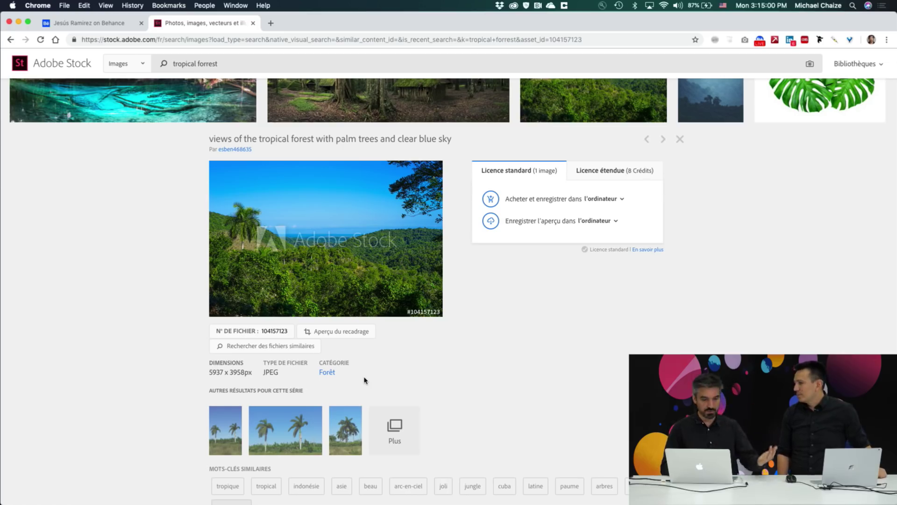
left_click(300, 347)
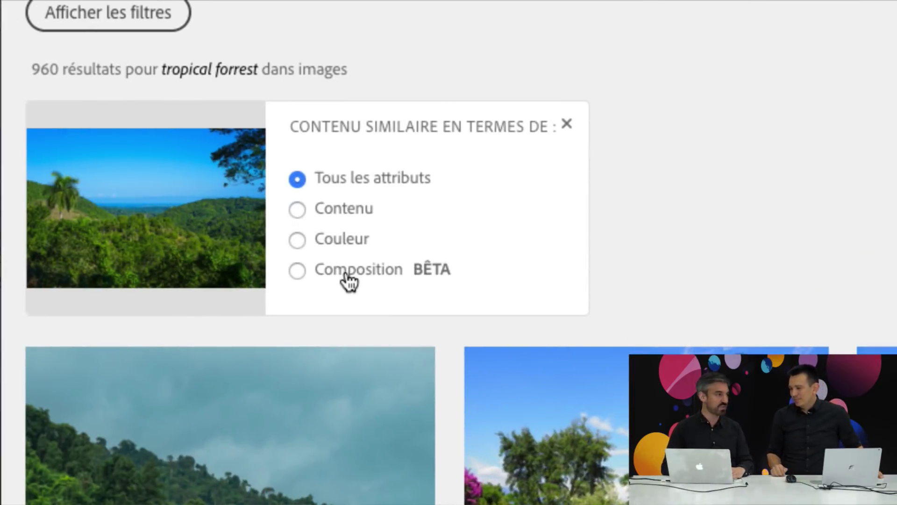
scroll(348, 280, "down", 5)
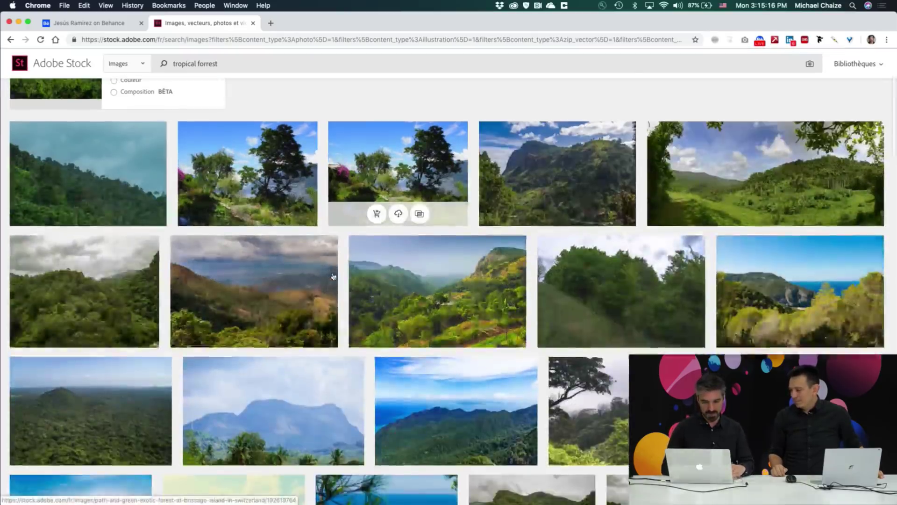
scroll(333, 276, "down", 5)
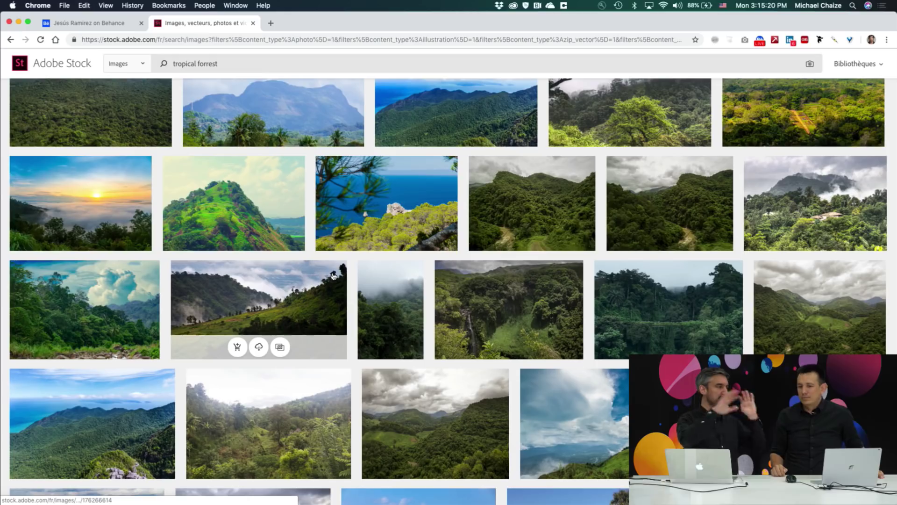
scroll(333, 276, "down", 3)
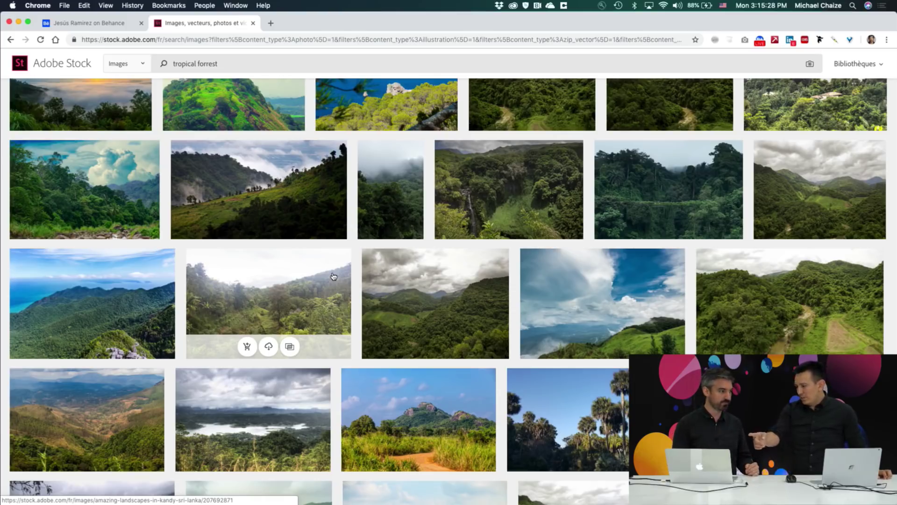
scroll(426, 201, "down", 3)
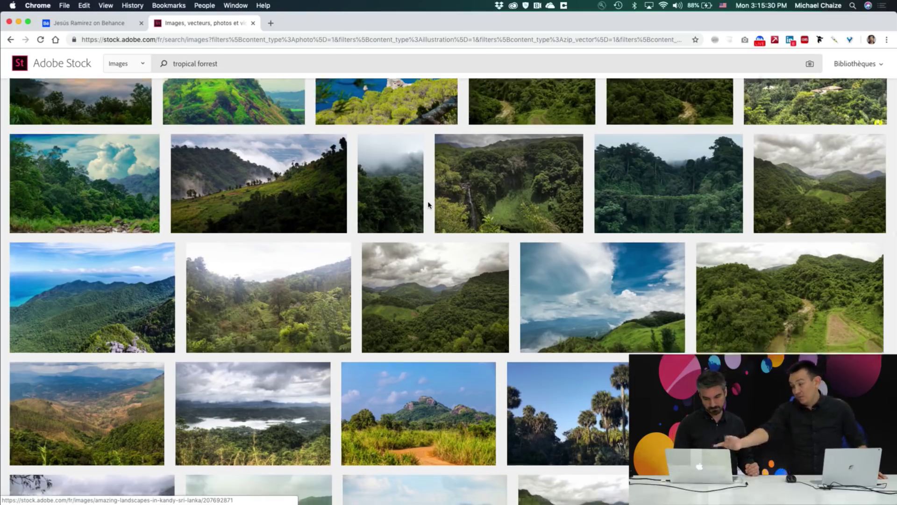
scroll(427, 202, "up", 2)
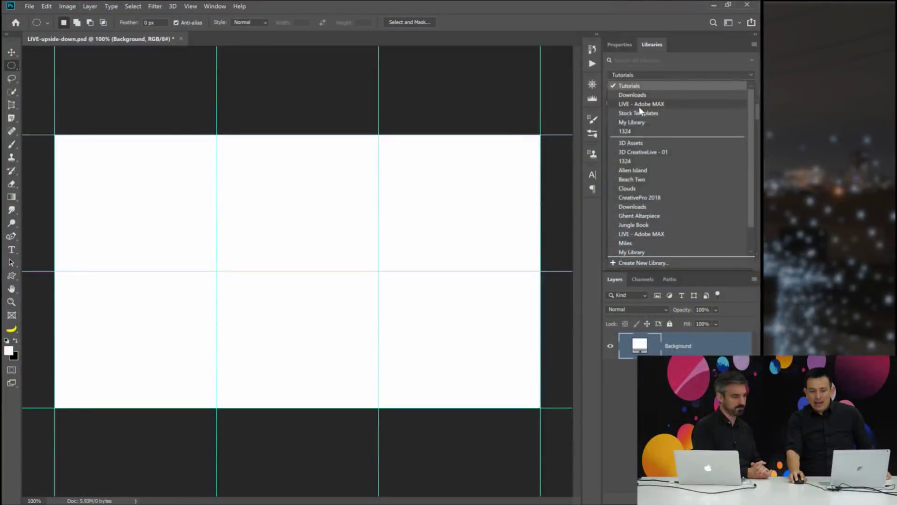
Switch to Photoshop, open the LIVE - Adobe MAX library and place its "shanghai at dusk" image on the canvas.
left_click(638, 107)
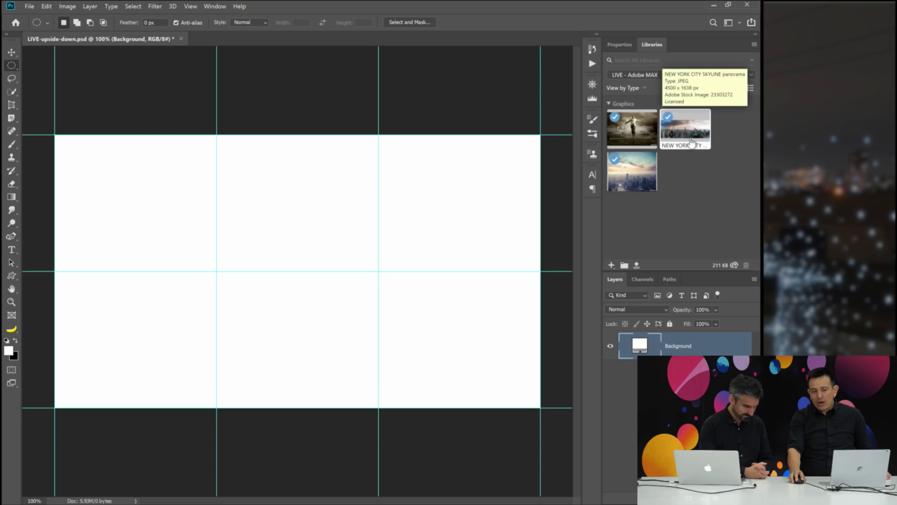
left_click_drag(631, 171, 286, 284)
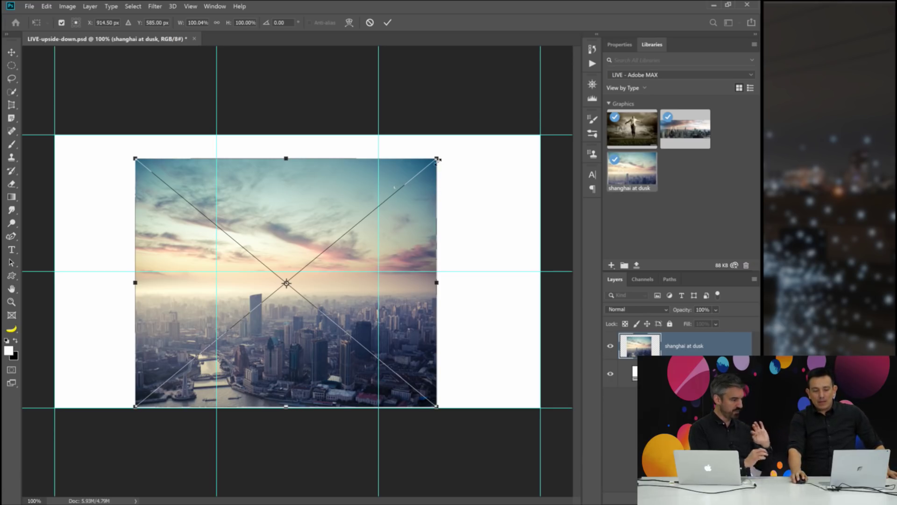
Scale the placed city image to about 160.8% so it spans the full canvas width, and apply the transform.
left_click_drag(436, 159, 567, 106)
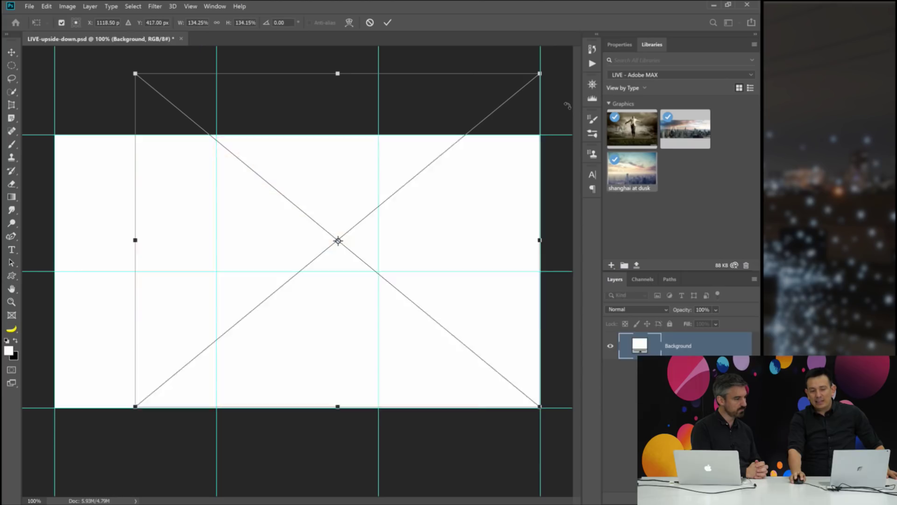
left_click_drag(135, 406, 56, 472)
left_click_drag(134, 446, 135, 395)
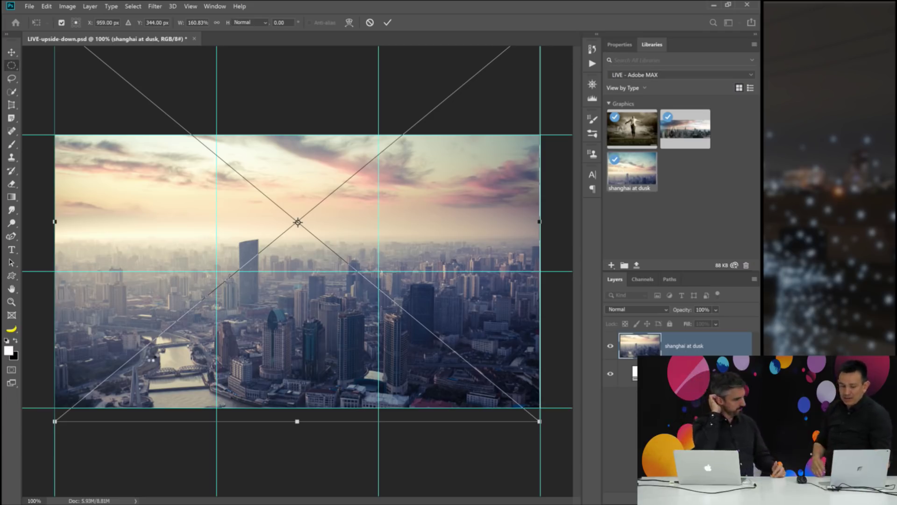
key("Return")
key("m")
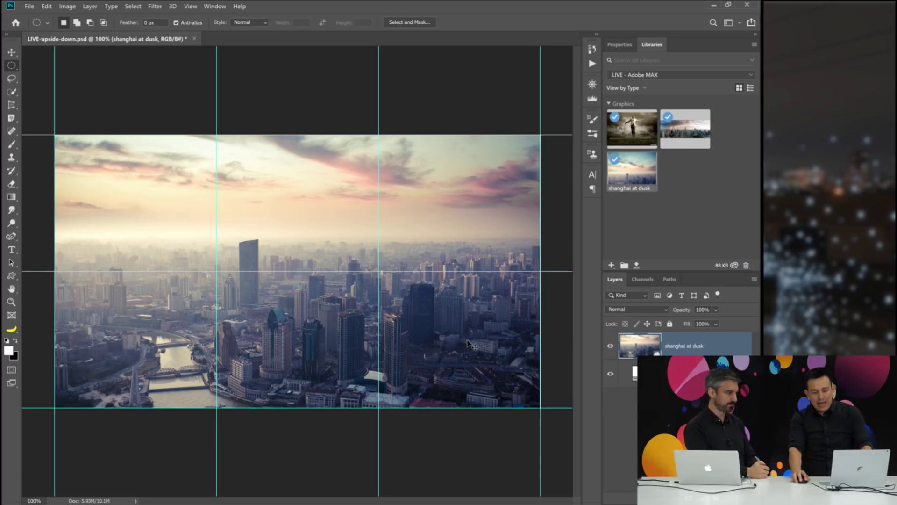
Try free-transforming the city image by rotating it about -2 degrees and returning it to 0.
key("ctrl+t")
left_click_drag(506, 452, 461, 388)
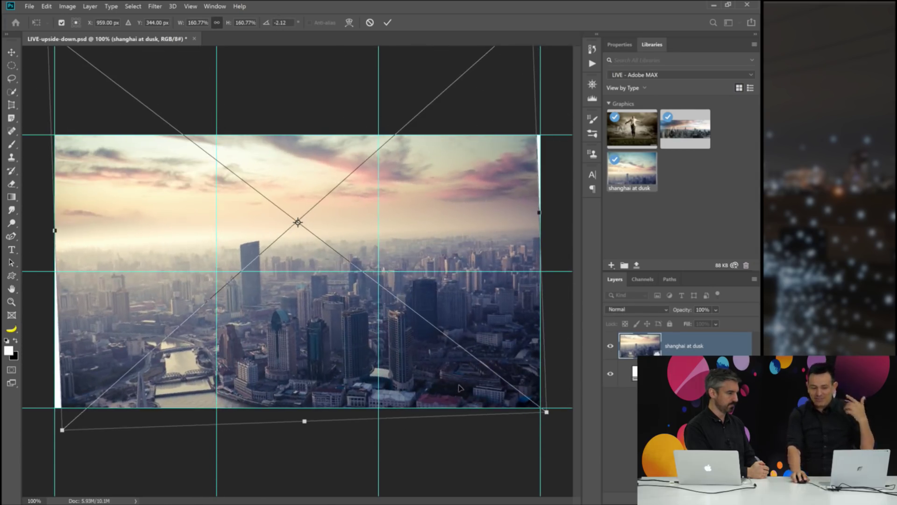
left_click_drag(120, 456, 124, 446)
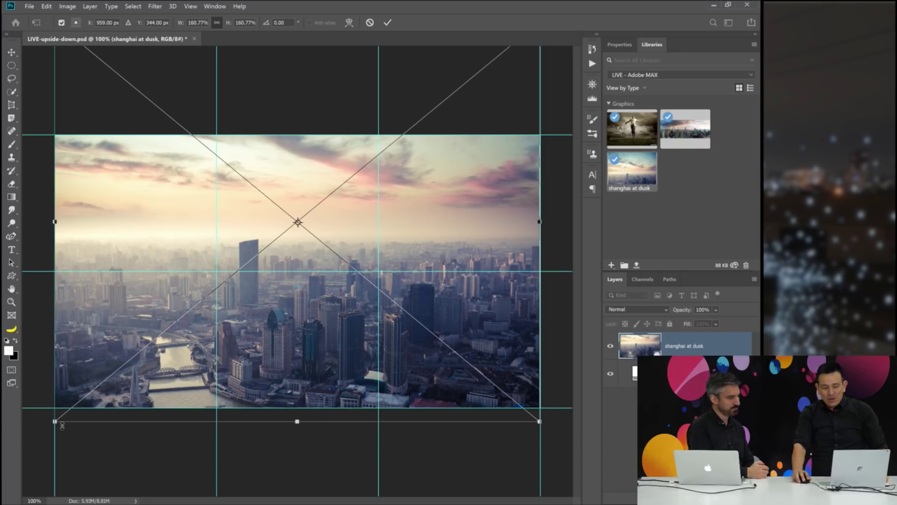
mouse_move(50, 426)
left_mouse_down()
mouse_move(75, 404)
mouse_move(56, 410)
left_mouse_up()
key("Return")
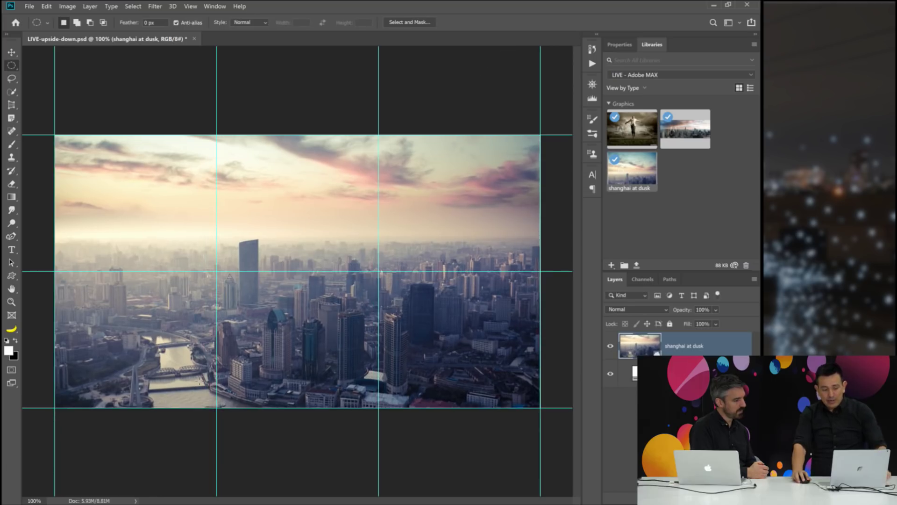
Try moving the city image and scaling it proportionally to about 111%, and cancel the transform.
key("ctrl+t")
key("ctrl+z")
key("ctrl+z")
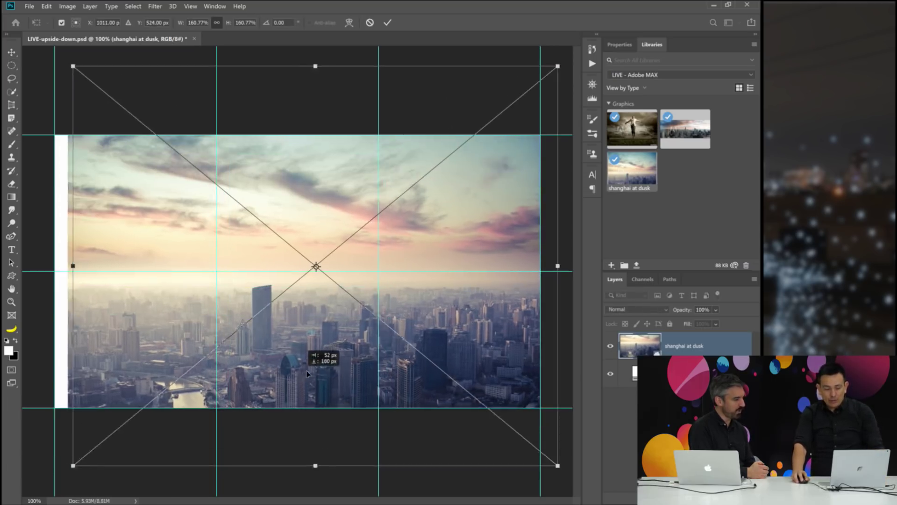
left_click_drag(77, 65, 215, 190)
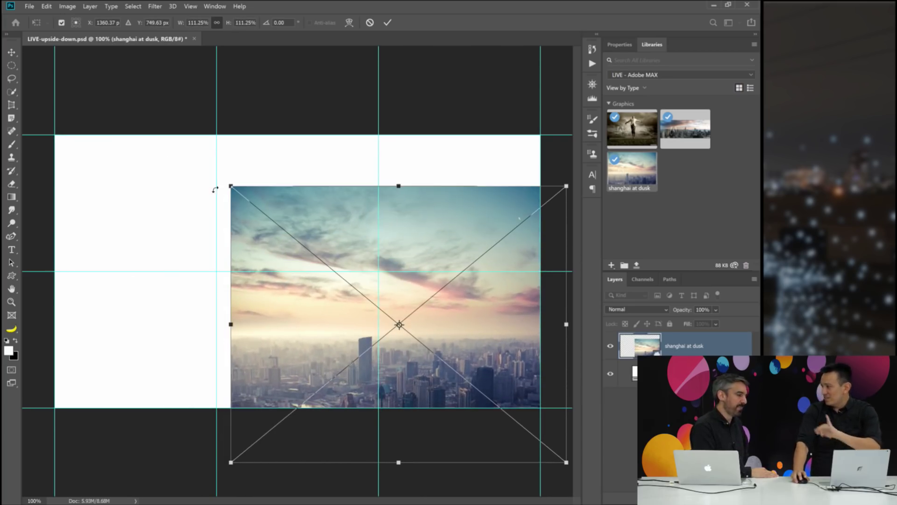
key("Escape")
key("m")
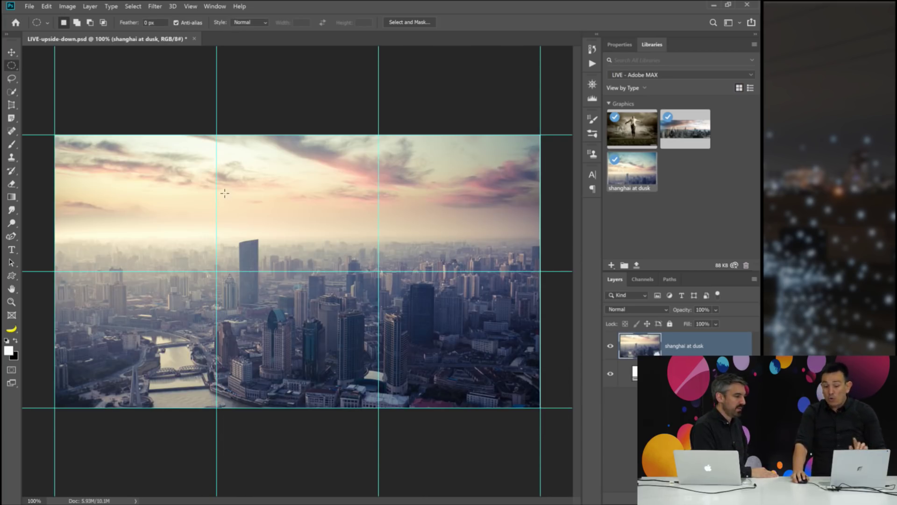
Hide the city layer and draw a rectangle shape about 820 by 501 px, filled with dark red.
left_click(610, 349)
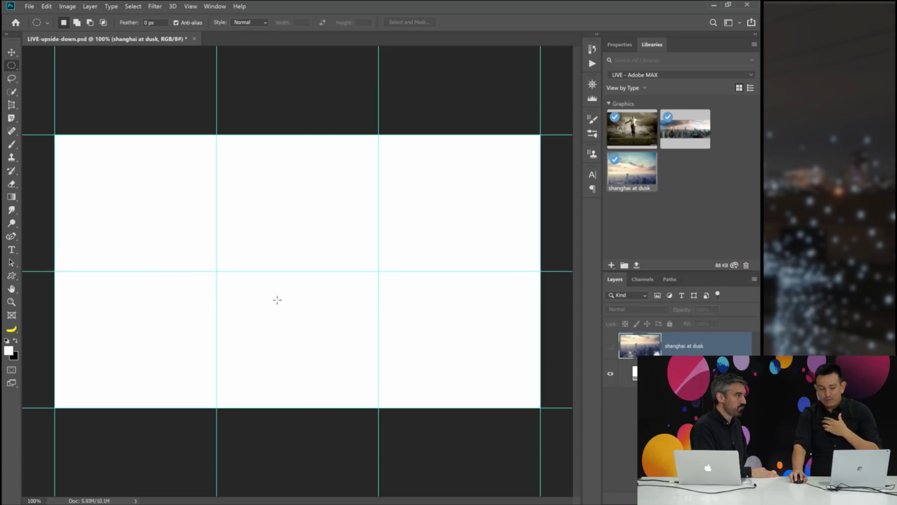
left_click(12, 275)
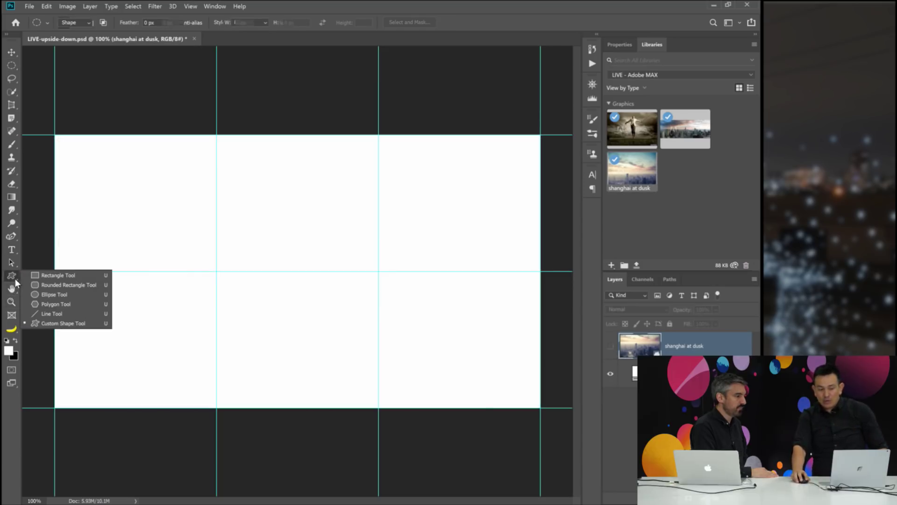
left_click(71, 277)
left_click_drag(165, 194, 372, 321)
left_click(114, 23)
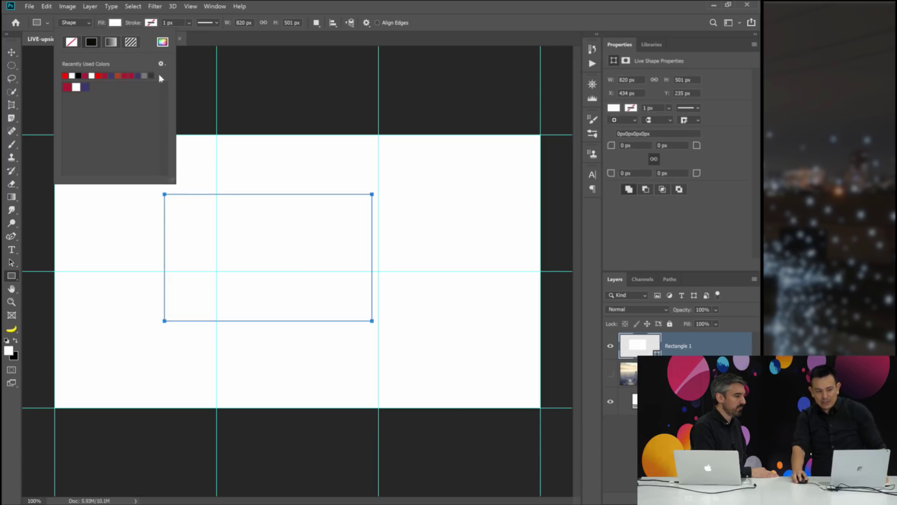
left_click(68, 87)
left_click(438, 39)
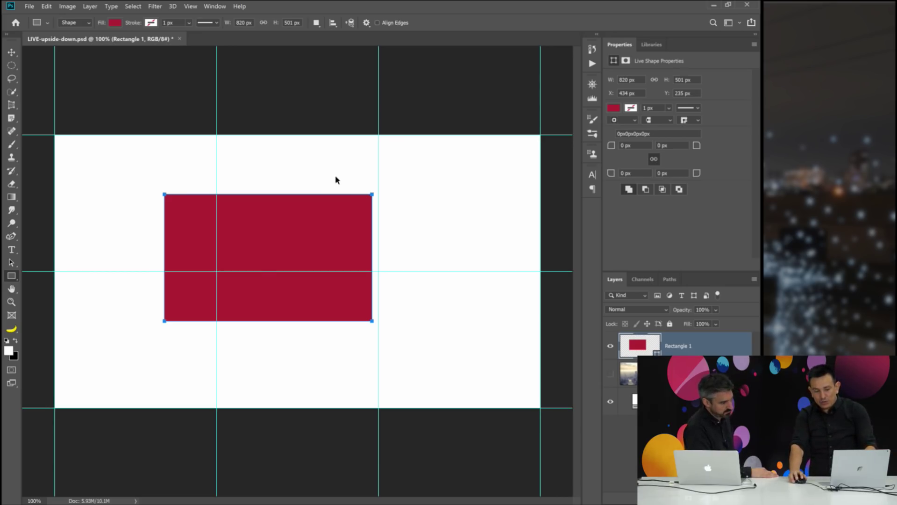
Try free-transform scaling on the red rectangle, cancel it, delete the rectangle and show the city layer again.
key("ctrl+t")
mouse_move(167, 195)
left_mouse_down()
mouse_move(240, 218)
mouse_move(185, 184)
mouse_move(266, 240)
mouse_move(104, 177)
mouse_move(186, 189)
mouse_move(136, 200)
mouse_move(147, 181)
mouse_move(152, 190)
left_mouse_up()
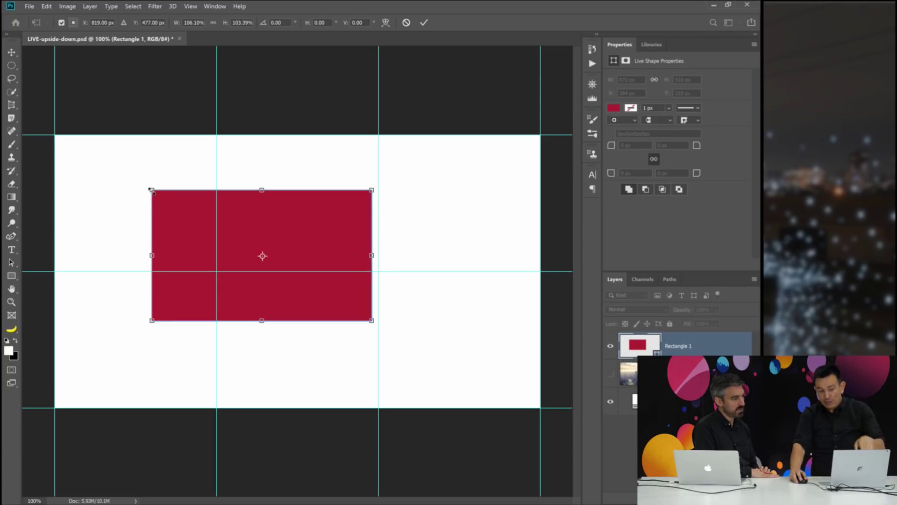
left_click_drag(152, 190, 83, 186)
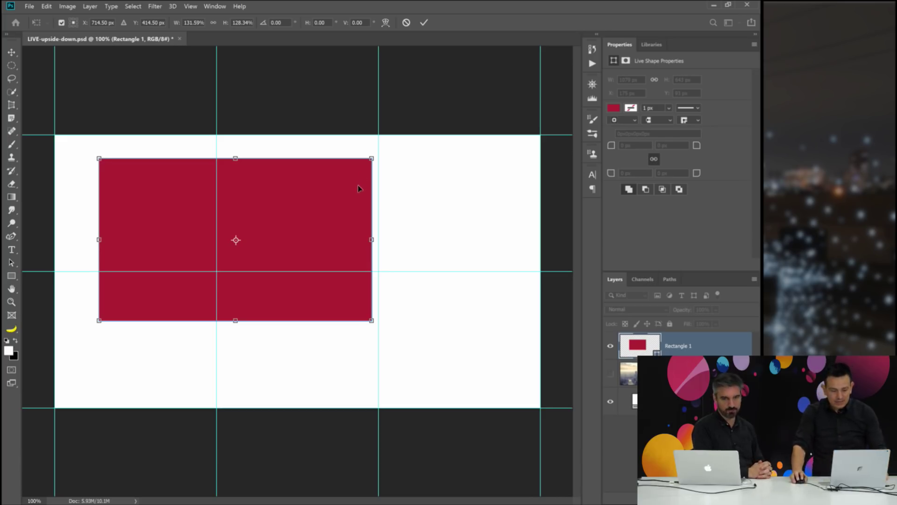
key("Escape")
left_click_drag(639, 348, 750, 497)
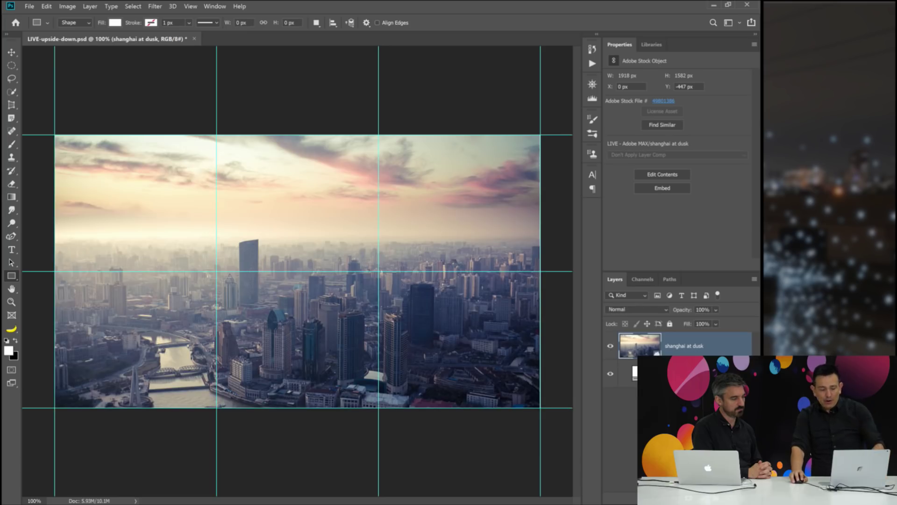
Turn the city image upside down by 180 degrees and move it down so its horizon sits near the middle horizontal guide.
key("ctrl+t")
left_click_drag(542, 421, 212, 159)
double_click(393, 222)
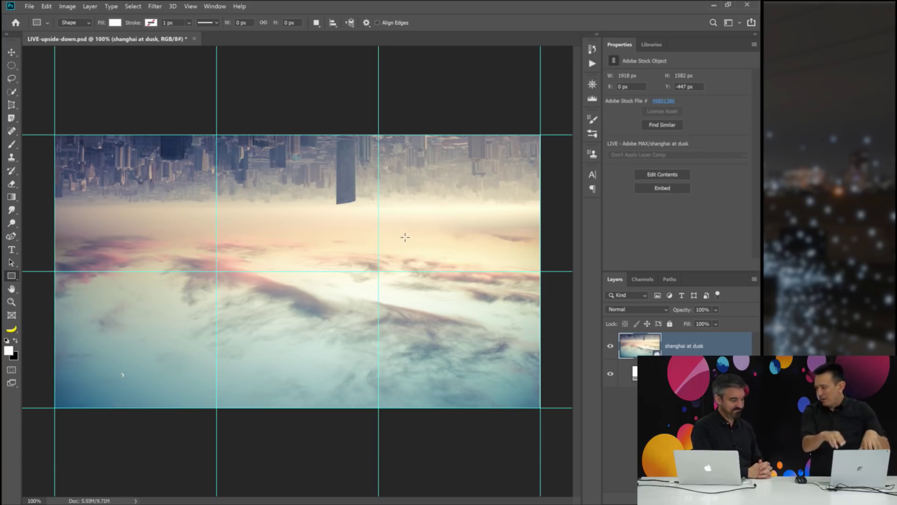
left_click(12, 52)
left_click_drag(285, 168, 308, 276)
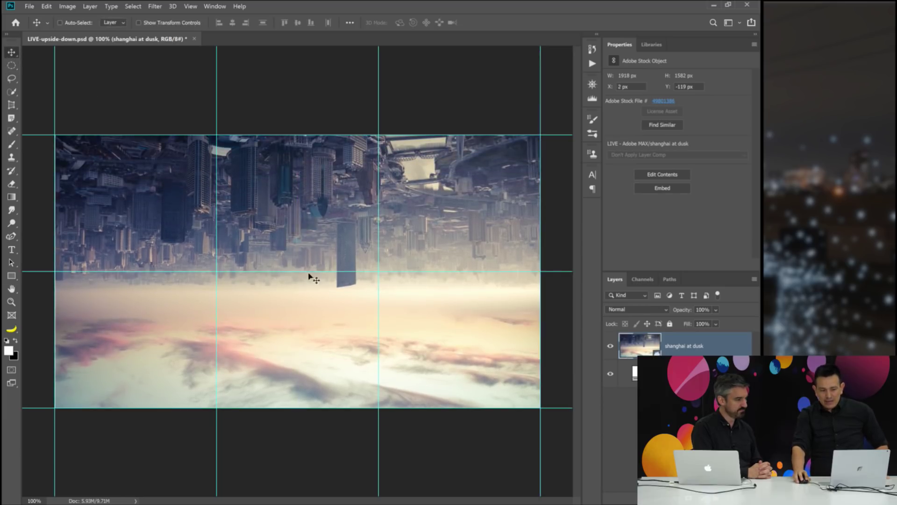
Enlarge the upside-down Shanghai image proportionally to about 184% and move it up so its horizon sits just above the middle horizontal guide.
key("ctrl+t")
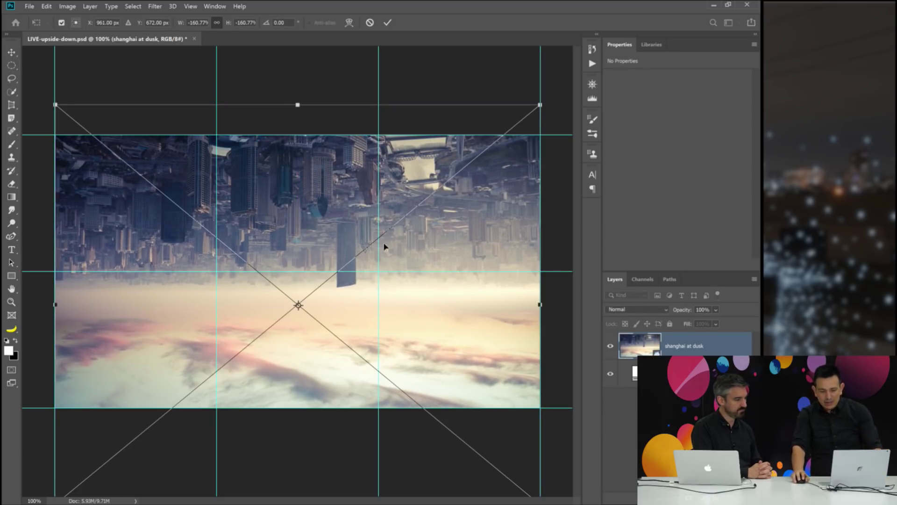
scroll(411, 271, "down", 3)
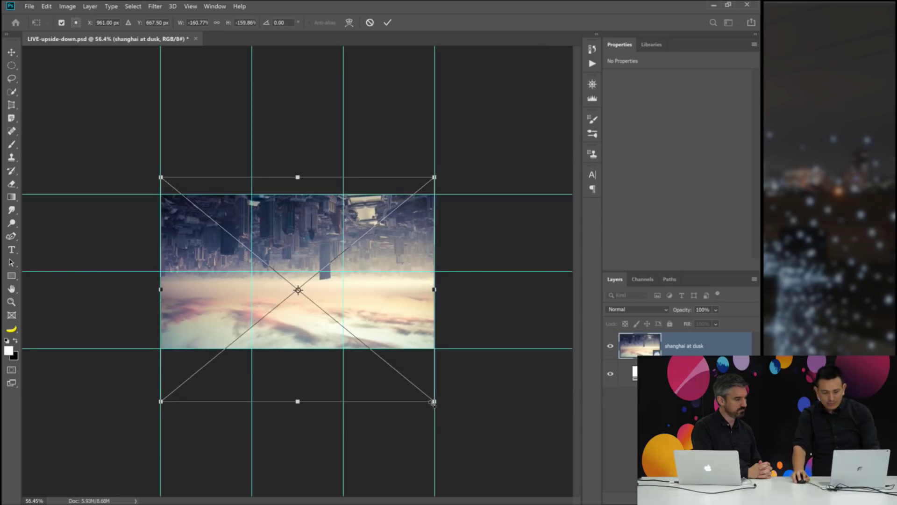
left_click_drag(433, 401, 473, 436)
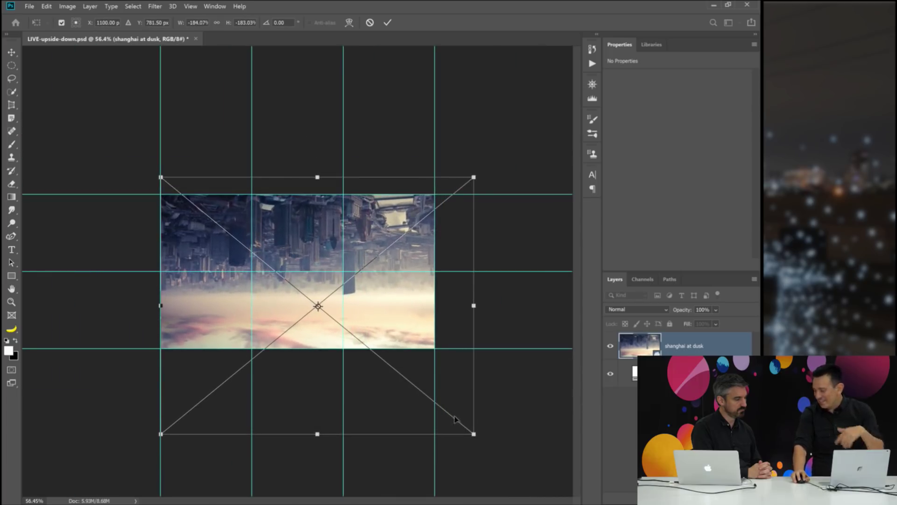
left_click_drag(411, 327, 387, 300)
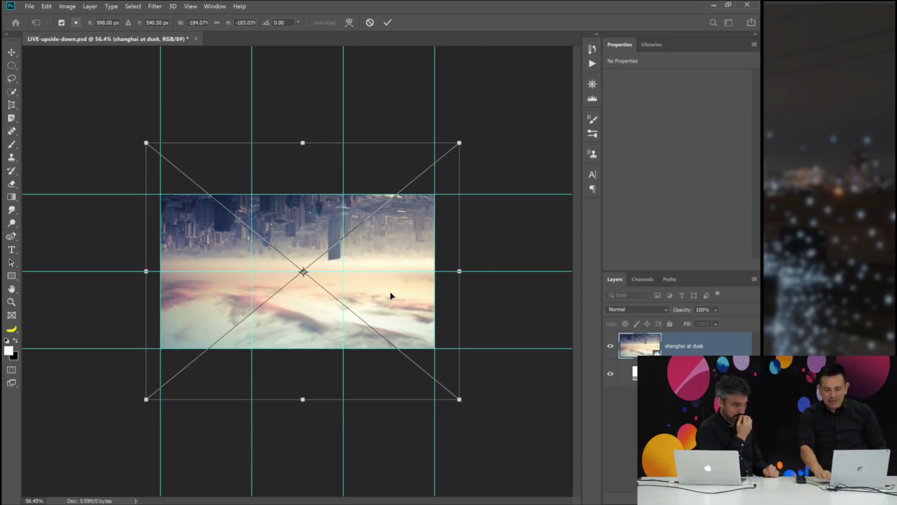
key("Return")
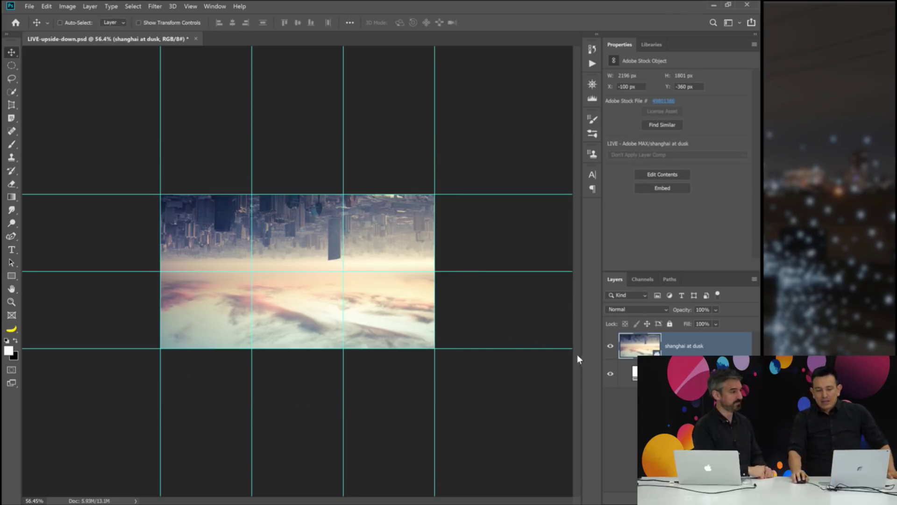
Place the New York City skyline panorama from the library above the Shanghai layer and scale it proportionally to about 367%.
left_click(656, 45)
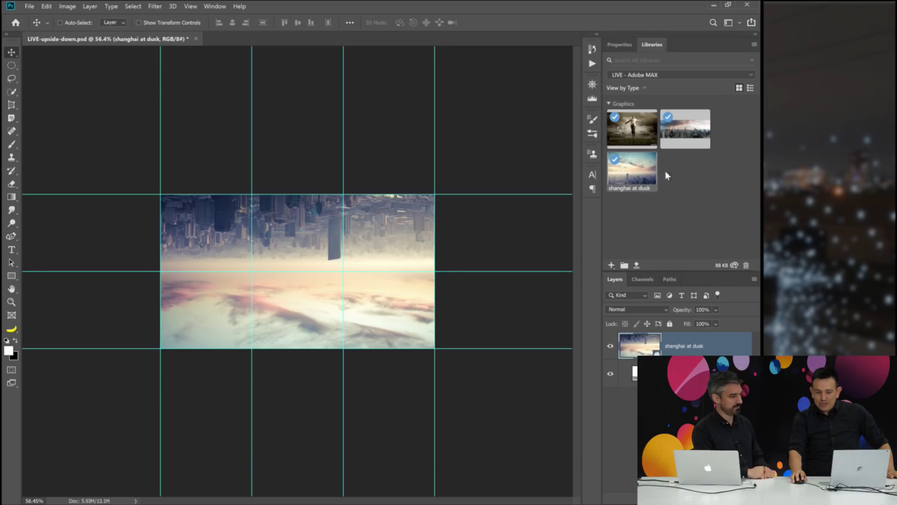
left_click_drag(668, 138, 631, 157)
left_click_drag(366, 302, 367, 300)
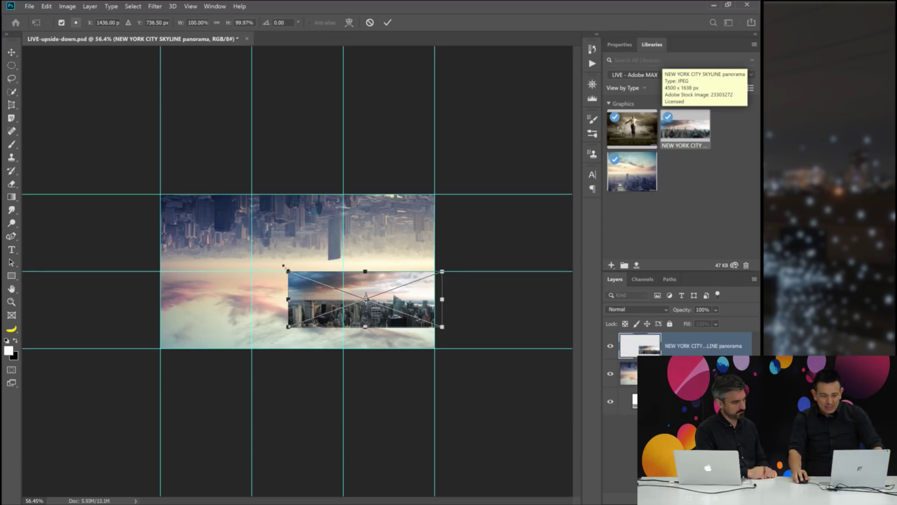
left_click_drag(283, 266, 30, 177)
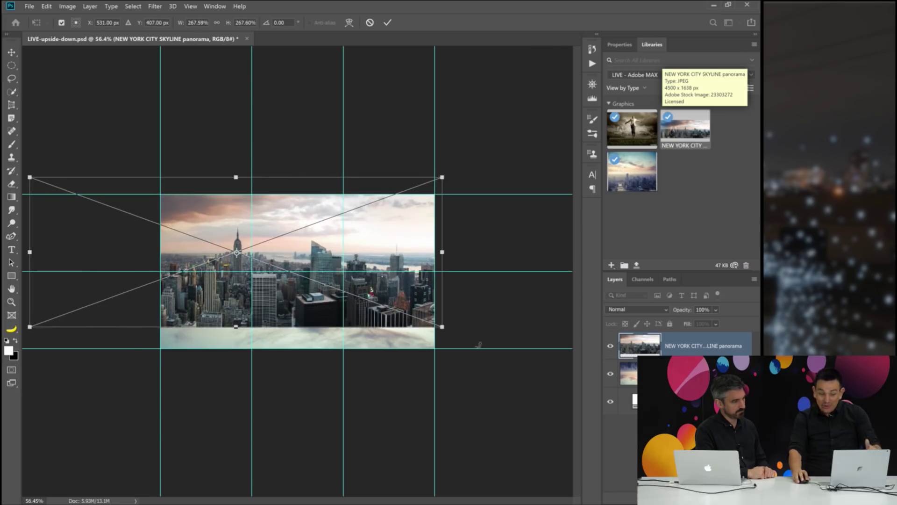
left_click_drag(442, 327, 594, 382)
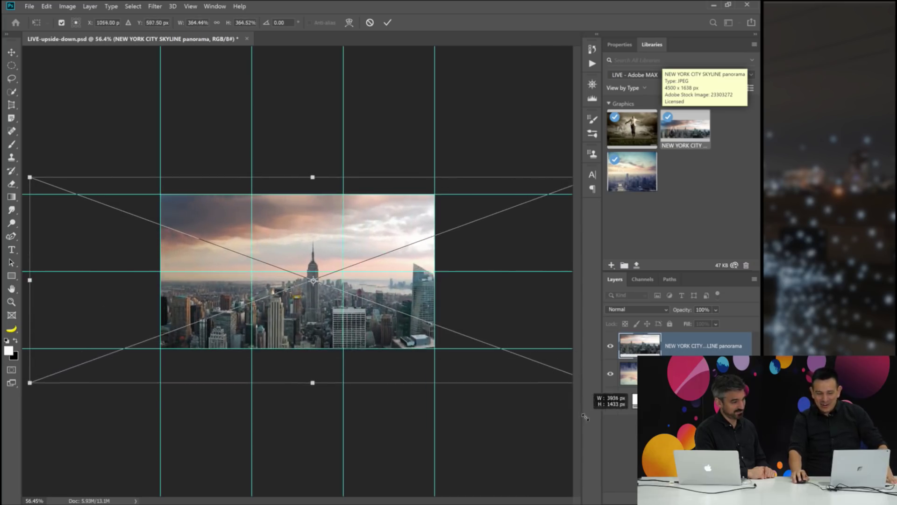
Position the panorama with the Empire State Building on the second inner vertical guide, then compare the composition with the layer hidden and shown.
left_click_drag(399, 359, 420, 378)
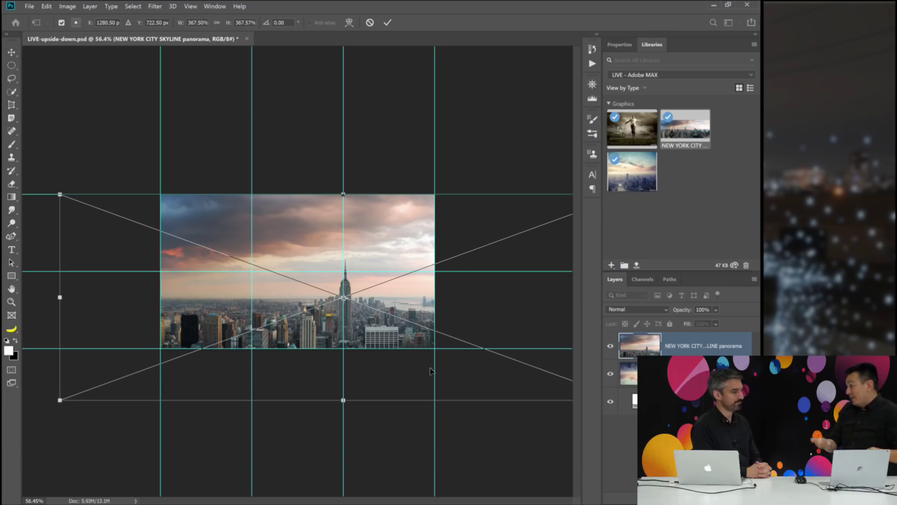
key("Return")
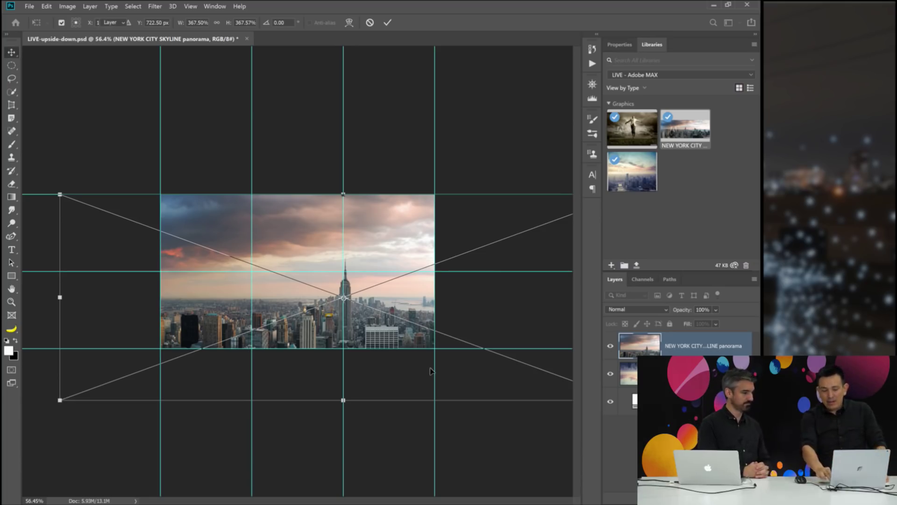
left_click(610, 348)
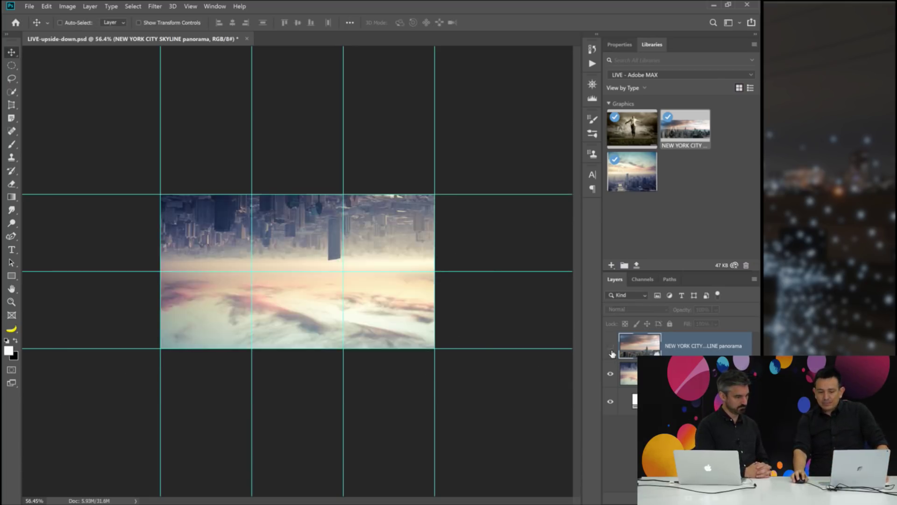
left_click(610, 348)
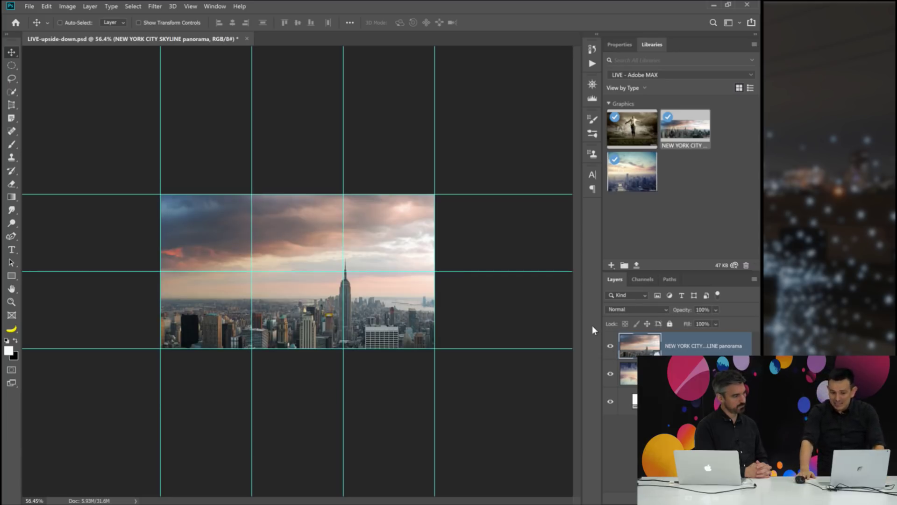
Select the New York buildings up to the skyline with the Quick Selection tool.
left_click_drag(14, 92, 43, 95)
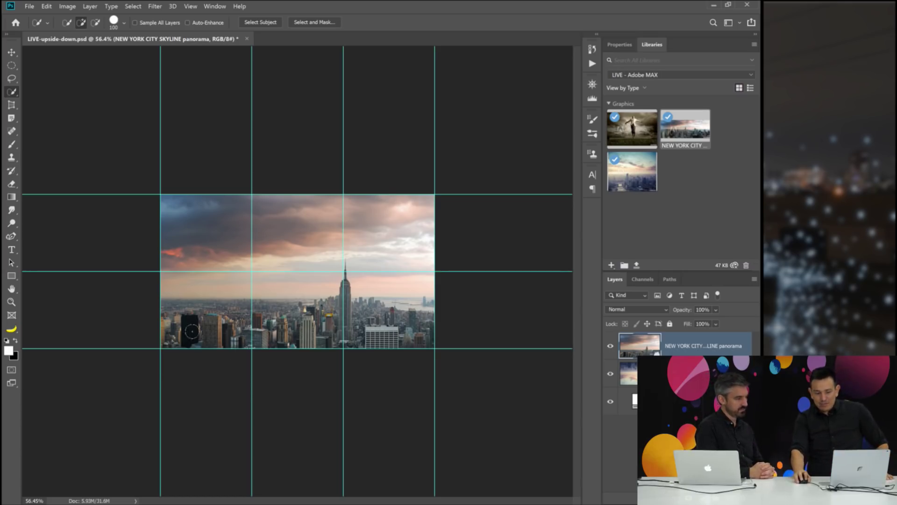
mouse_move(290, 327)
left_mouse_down()
mouse_move(388, 311)
mouse_move(189, 310)
left_mouse_up()
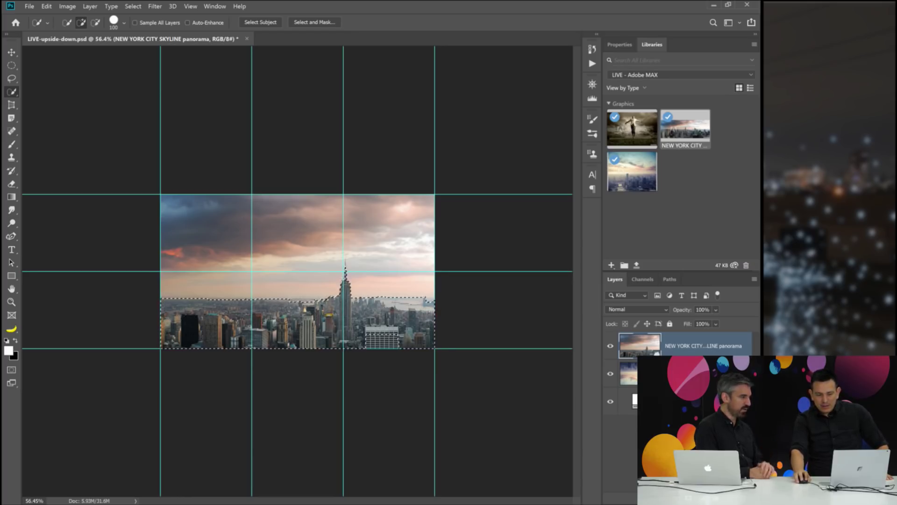
Add a full-width rectangular strip reaching just above the New York horizon to the selection and mask the panorama layer with it.
left_click(14, 64)
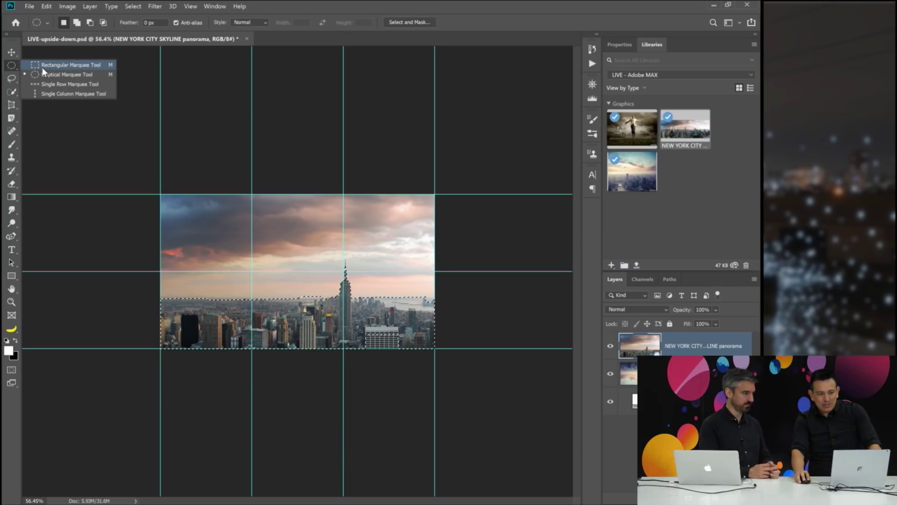
left_click(42, 67)
left_click_drag(470, 376, 361, 337)
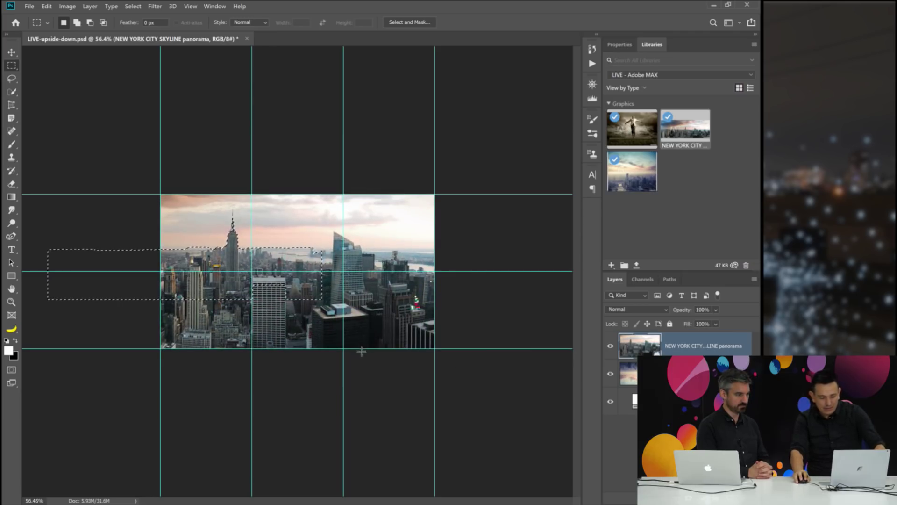
key("ctrl+z")
left_click_drag(435, 348, 378, 297)
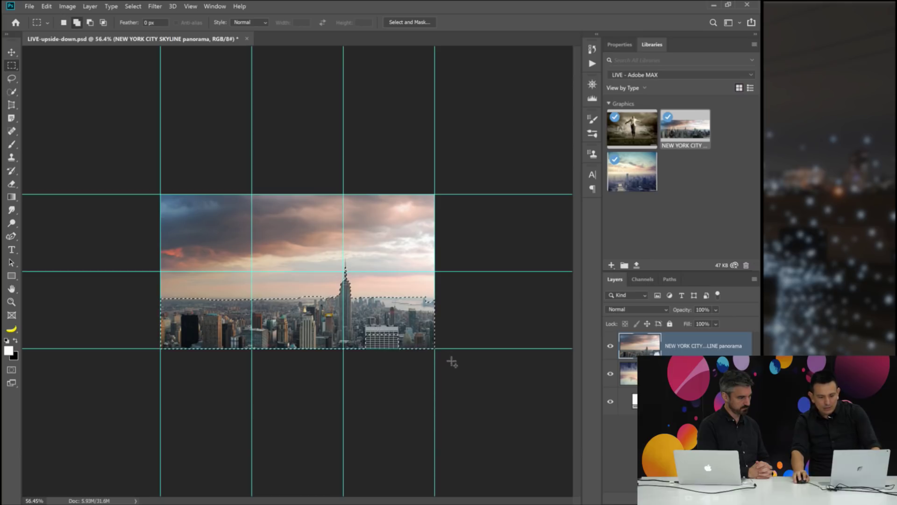
left_click_drag(435, 348, 134, 290)
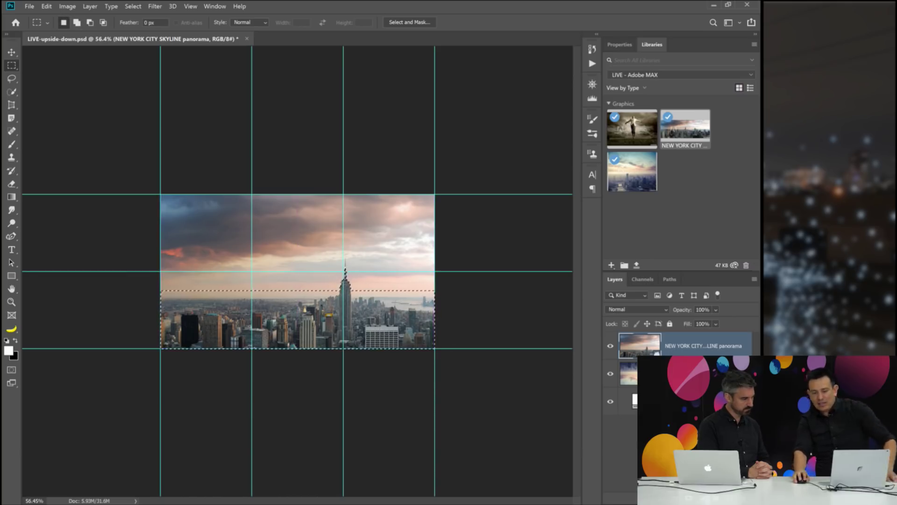
left_click(666, 498)
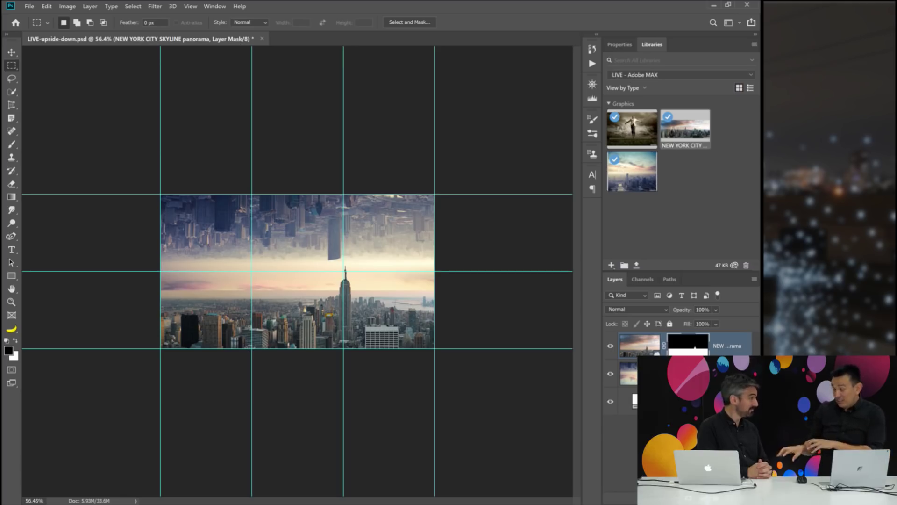
Shift the upside-down Shanghai image to the left and slightly down behind the New York skyline.
left_click(17, 303)
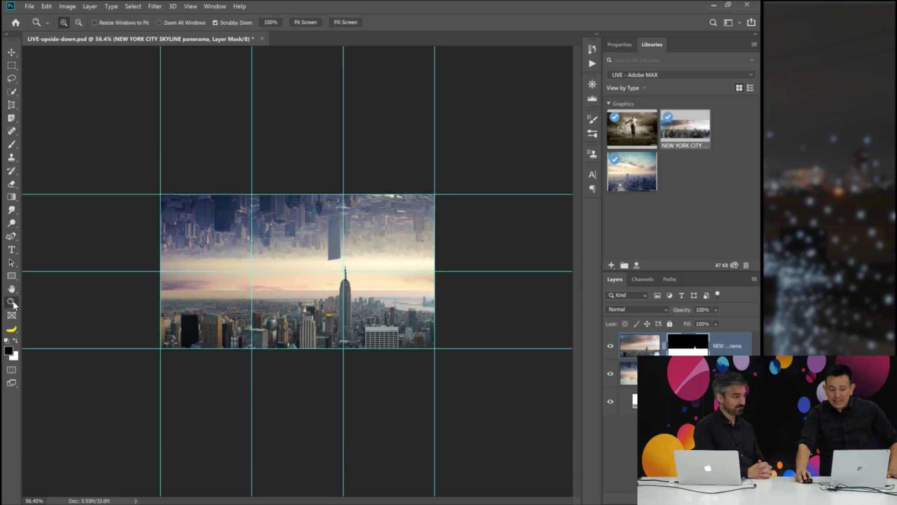
left_click(383, 306)
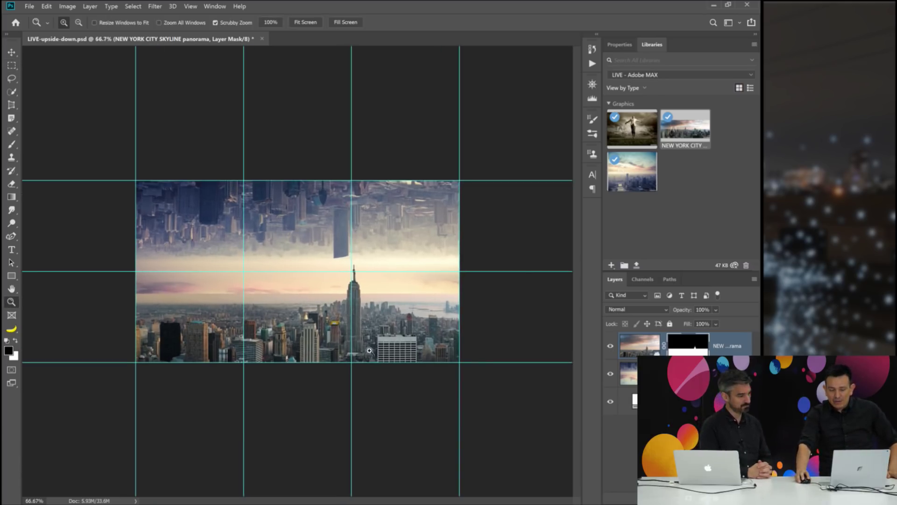
left_click(383, 310)
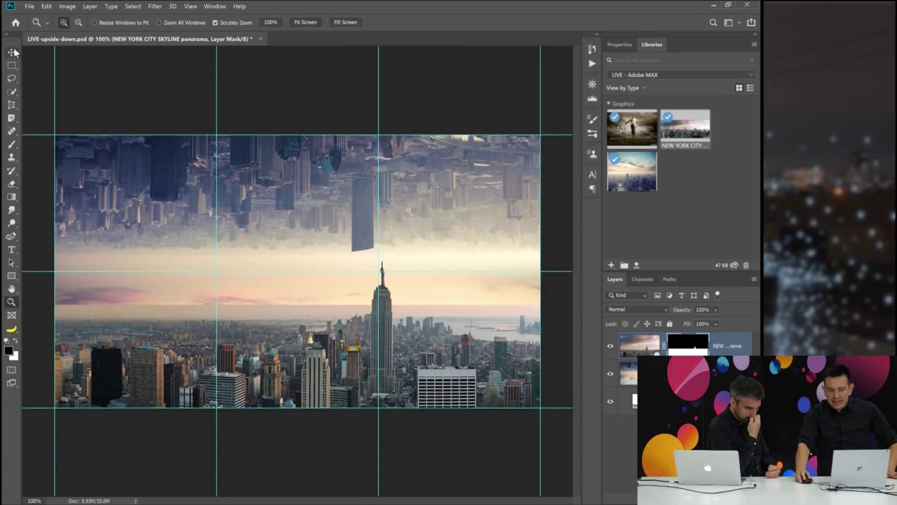
left_click(13, 52)
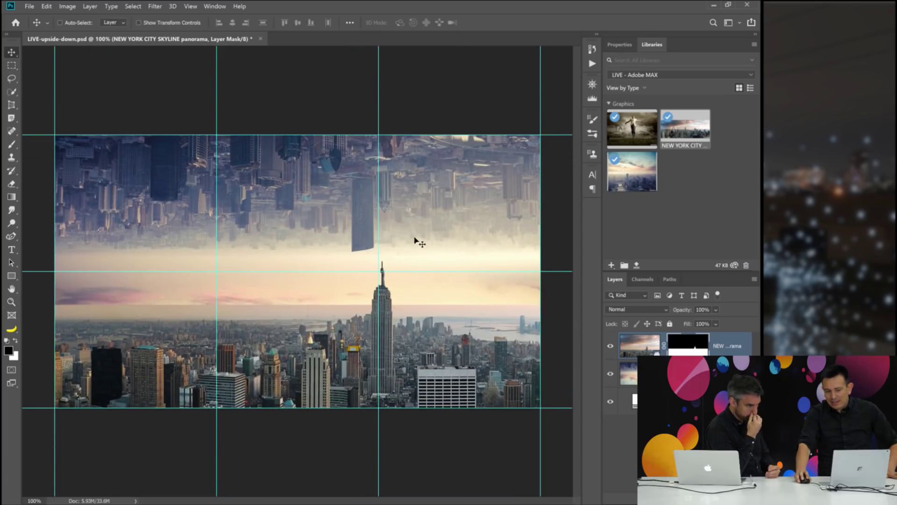
left_click_drag(417, 206, 376, 213, "ctrl")
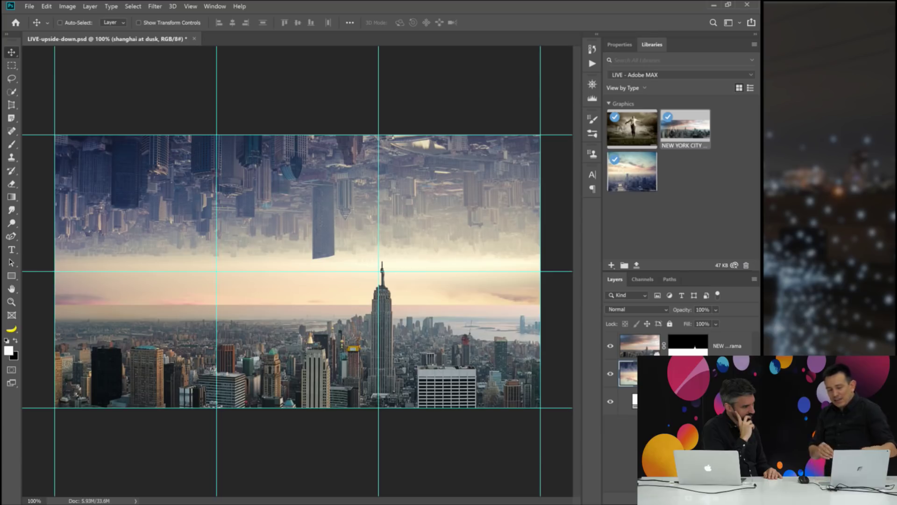
Scale the Shanghai image to about 195% and reposition it so its hanging tower ends just above the Empire State Building's spire.
key("ctrl+t")
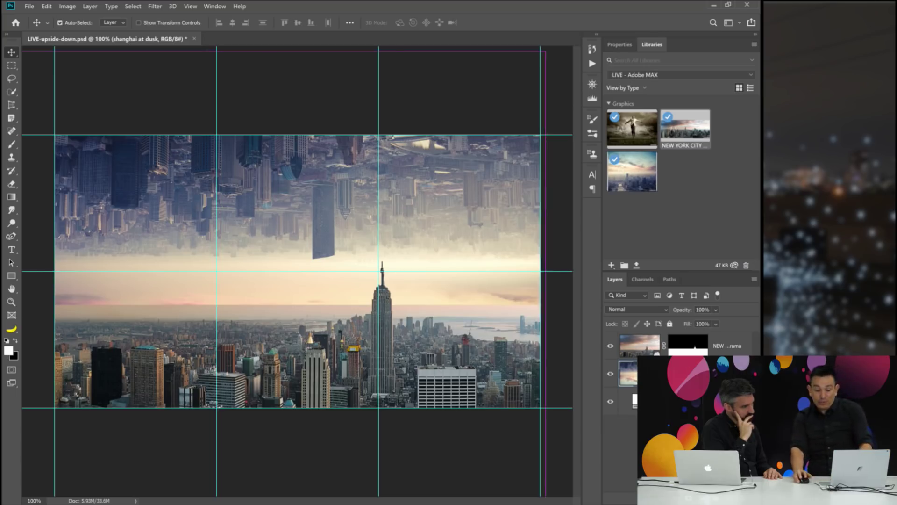
left_click_drag(546, 50, 558, 57)
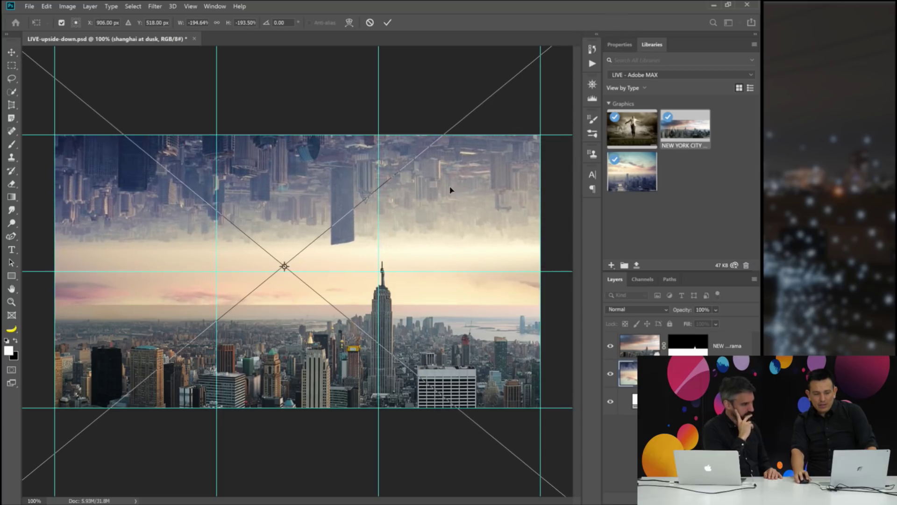
mouse_move(451, 190)
left_mouse_down()
mouse_move(497, 176)
mouse_move(465, 208)
mouse_move(481, 212)
mouse_move(387, 212)
mouse_move(484, 210)
mouse_move(453, 210)
mouse_move(451, 201)
left_mouse_up()
key("Return")
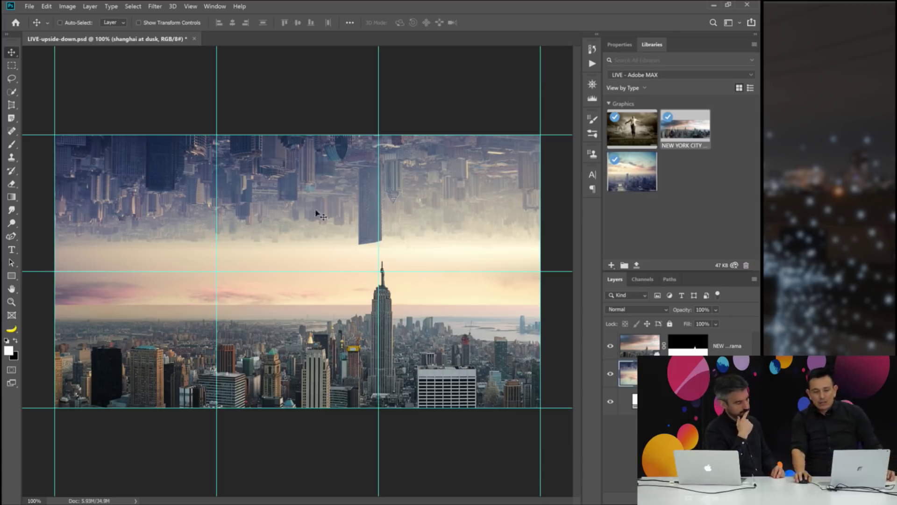
Copy a rectangular patch of hazy buildings beside the hanging tower to a new layer and move it over the tower's lower part.
key("m")
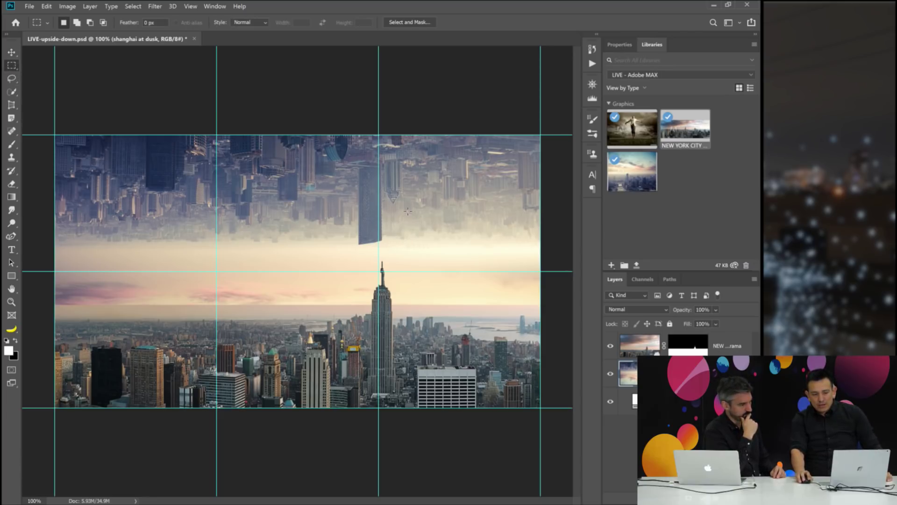
left_click_drag(406, 199, 473, 243)
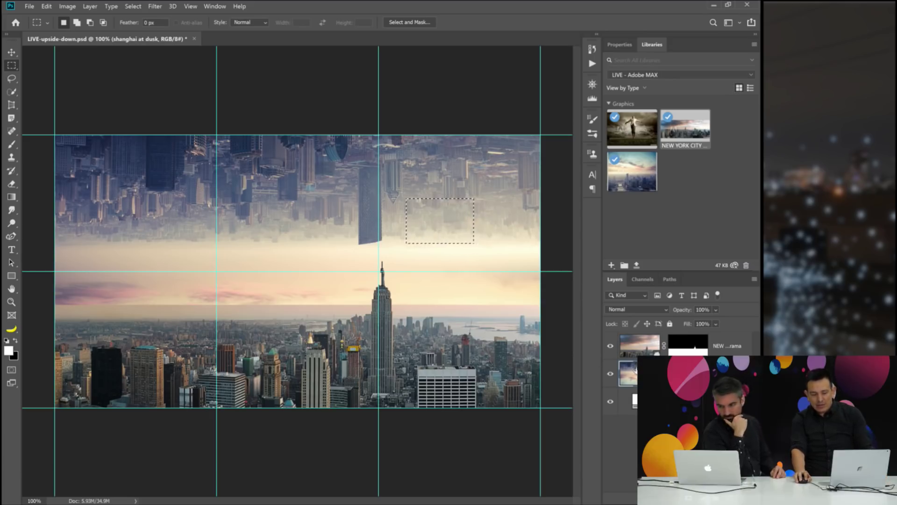
key("ctrl+j")
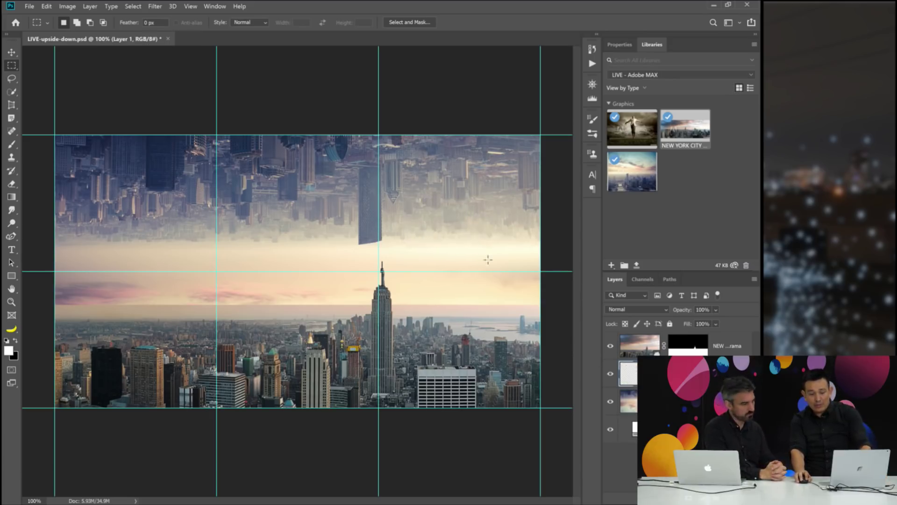
key("v")
left_click_drag(448, 246, 375, 235)
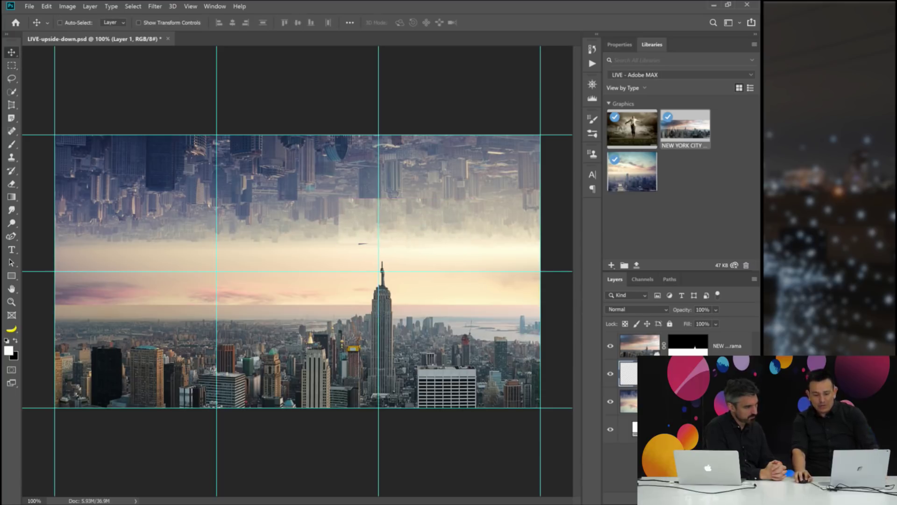
Add a layer mask to the copied patch and choose the soft Pencil Sketch_Brush 9 at 195 px for painting on it.
left_click(667, 499)
left_click(11, 146)
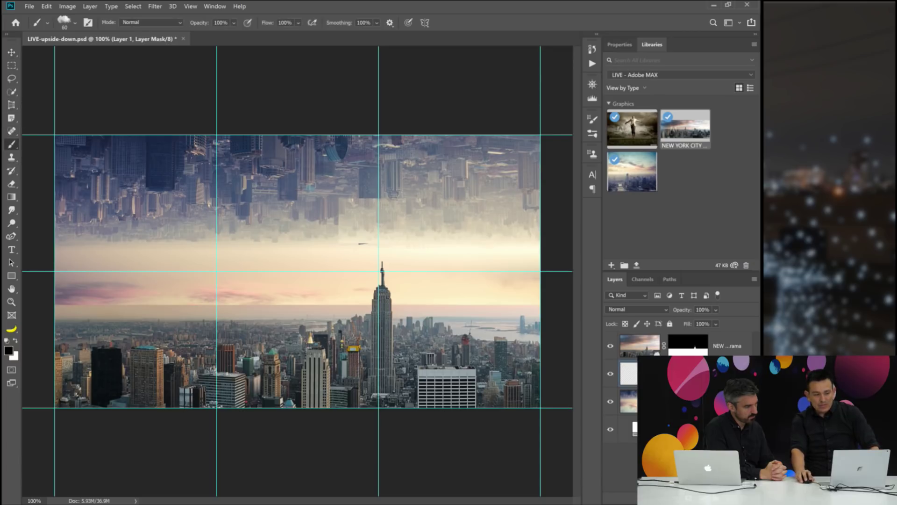
left_click(76, 23)
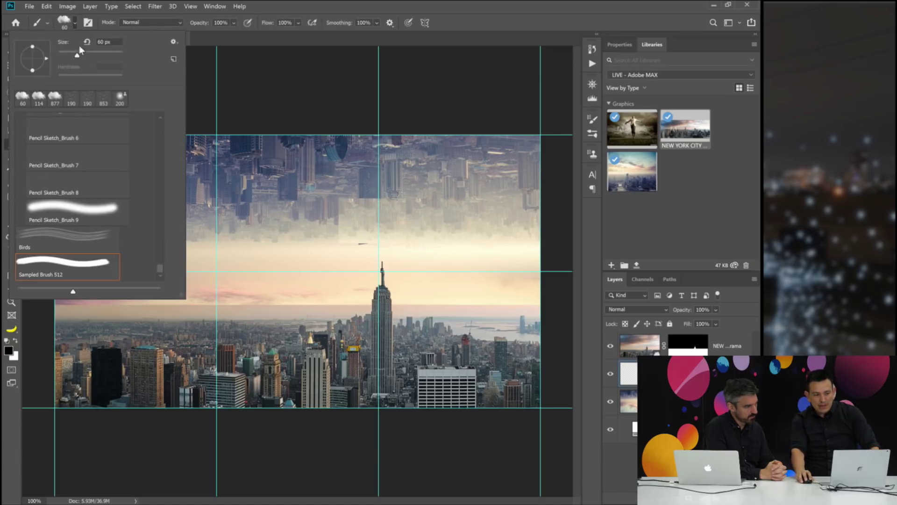
left_click(111, 215)
left_click(397, 40)
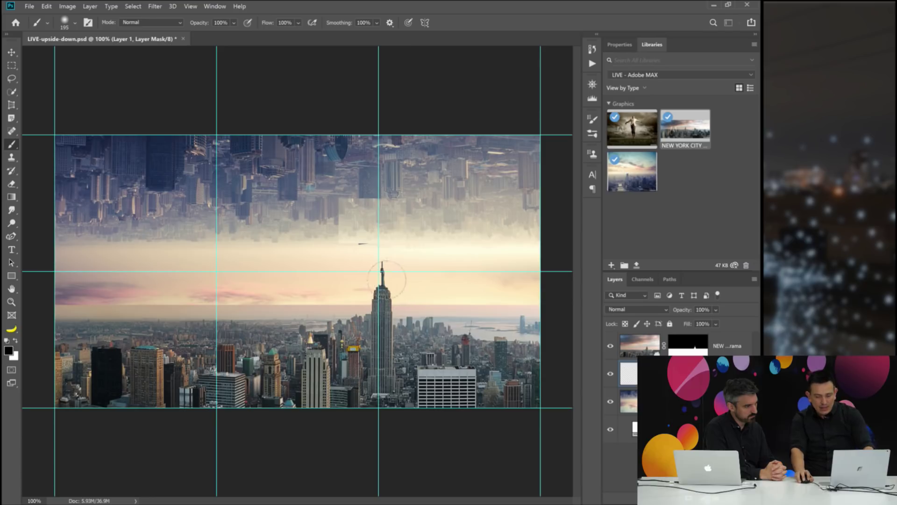
Reduce the brush to 90 px and paint black on the copied patch's mask to blend its edges around the hanging tower.
key("bracketleft")
key("bracketleft")
key("bracketleft")
key("bracketleft")
key("bracketleft")
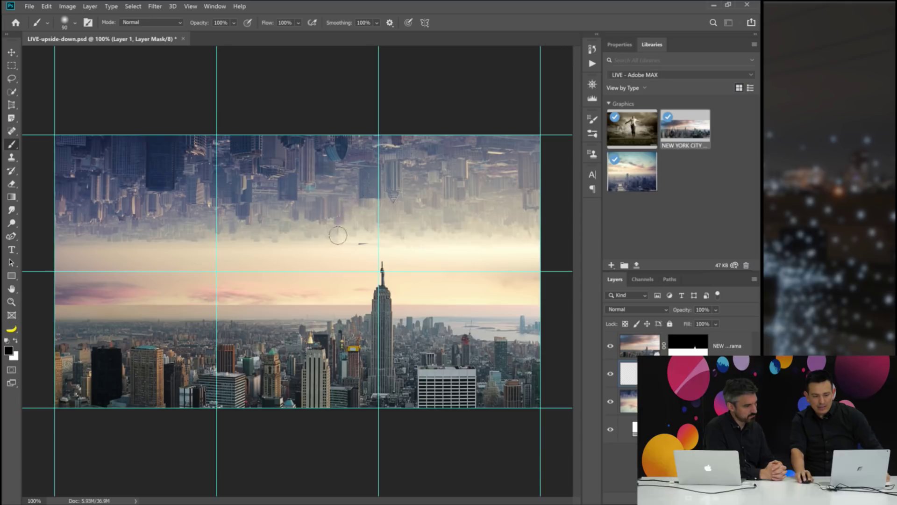
left_click_drag(355, 252, 377, 250)
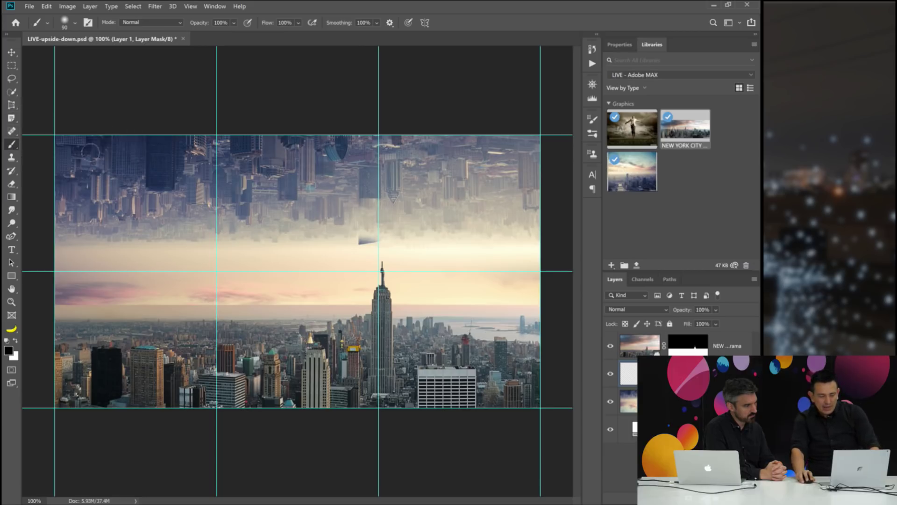
Sample the pale sky color and paint it on a new layer over the leftover tower tip above the Empire State Building.
left_click(393, 243, "alt")
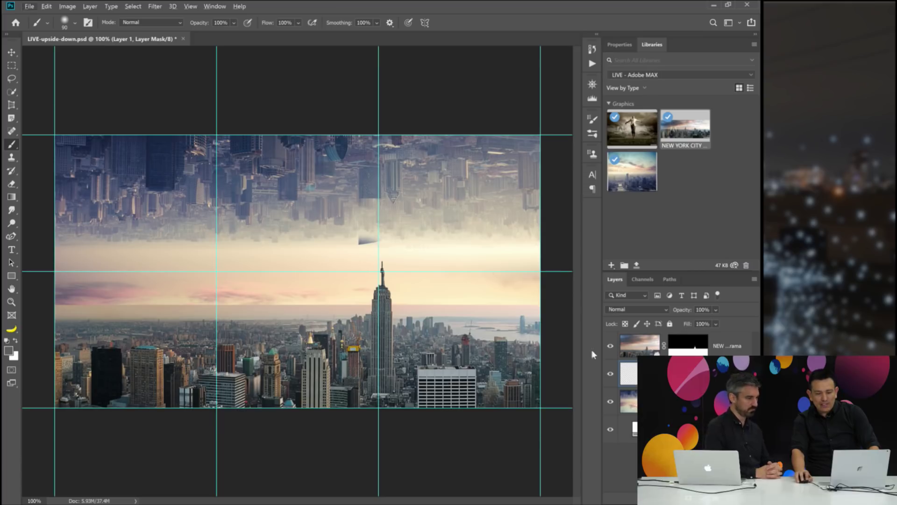
key("ctrl+2")
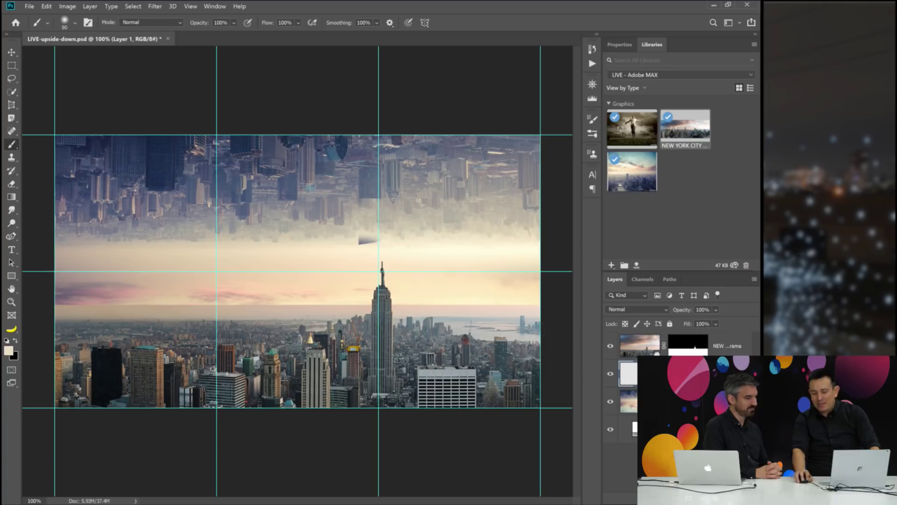
key("ctrl+shift+alt+n")
left_click_drag(366, 244, 374, 240)
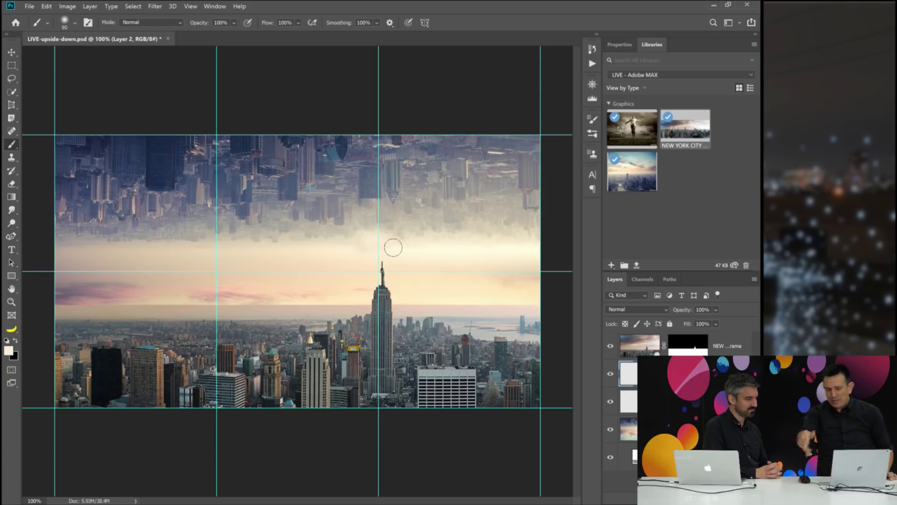
left_click_drag(393, 246, 410, 239)
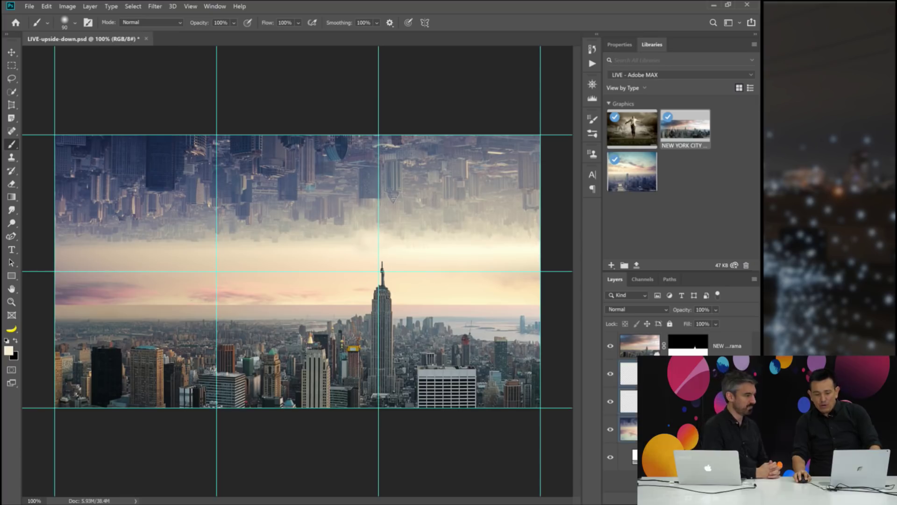
Group the Shanghai image with its patch and paint layers, and toggle the group's visibility to check it.
key("ctrl+g")
left_click(609, 369)
left_click(609, 369)
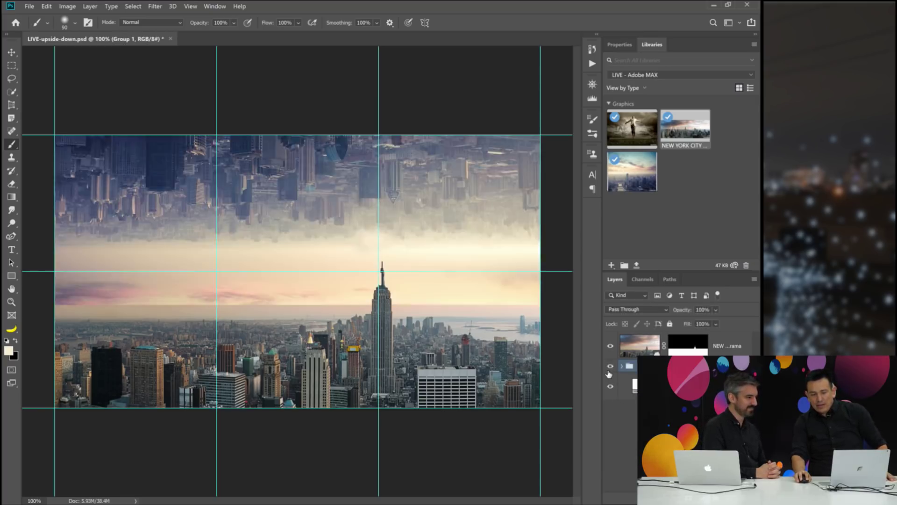
left_click(610, 369)
left_click(609, 369)
left_click(610, 369)
left_click(609, 369)
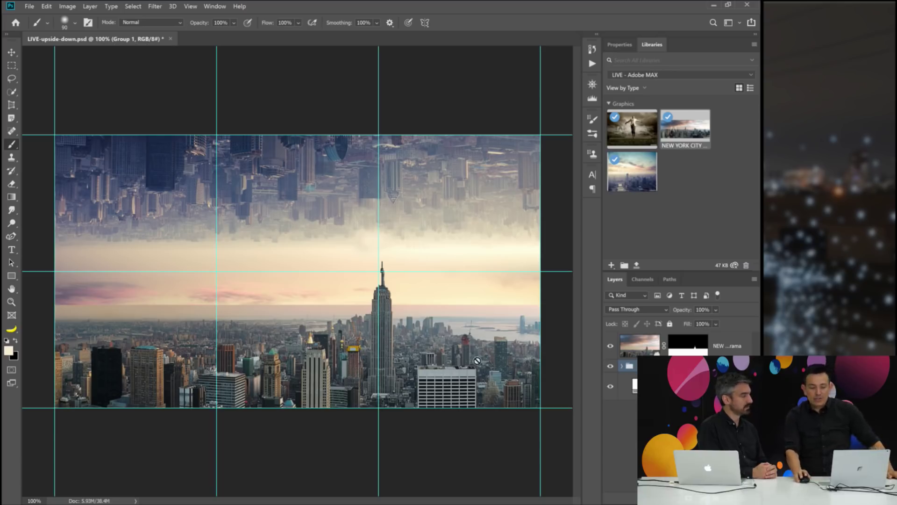
Add a Curves adjustment layer directly above the New York skyline layer.
left_click(722, 351)
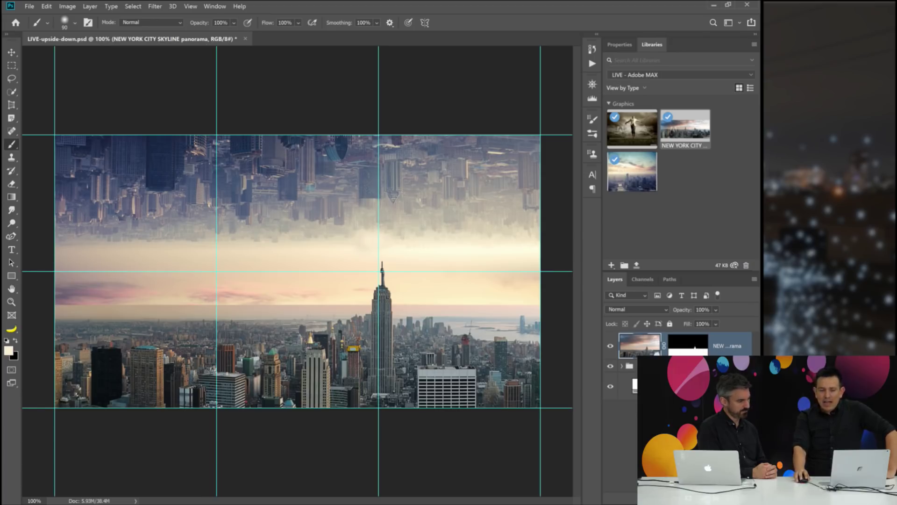
left_click(668, 495)
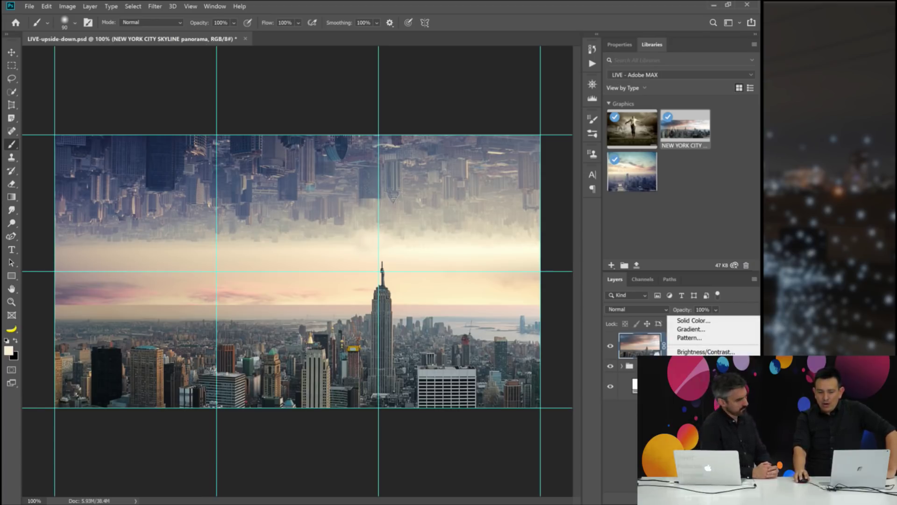
left_click(692, 369)
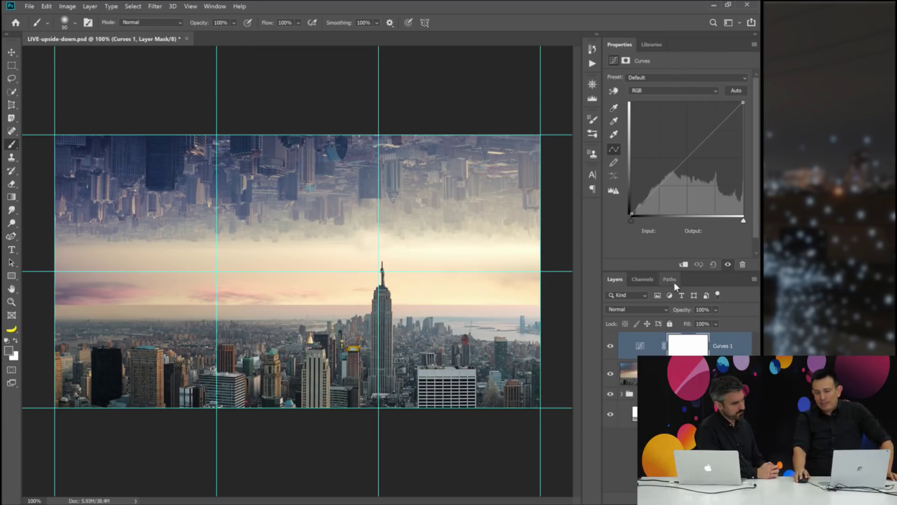
Try bending the curve and preview the Auto Color Correction algorithms, including Find Dark & Light Colors, without applying them.
left_click_drag(681, 163, 688, 253)
left_click(687, 176)
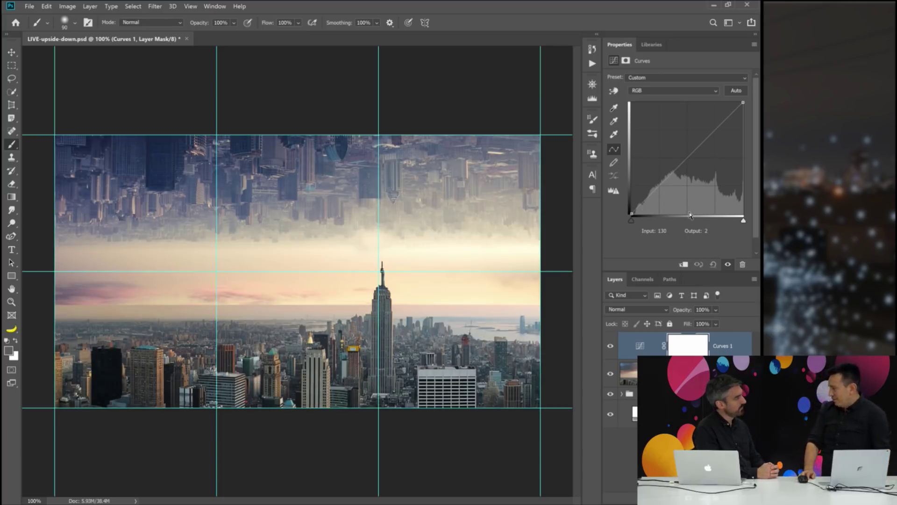
left_click(737, 90, "alt")
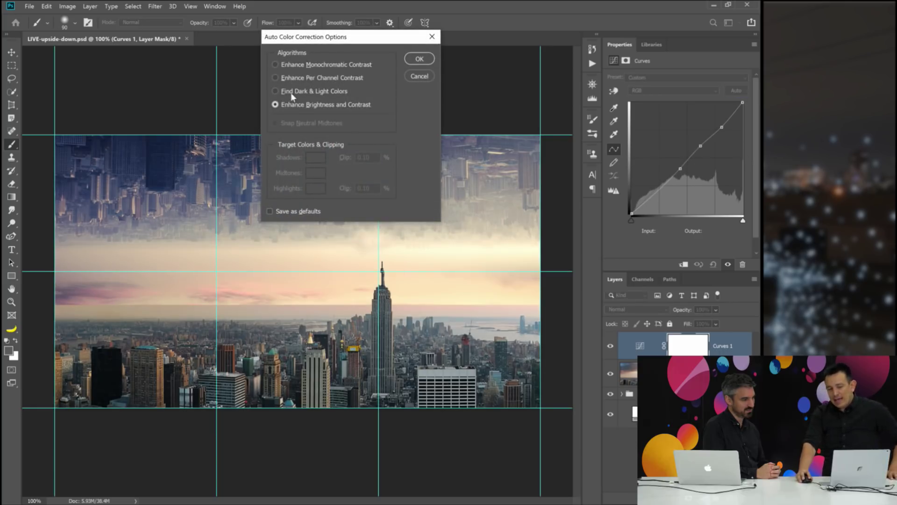
left_click(291, 91)
left_click(293, 77)
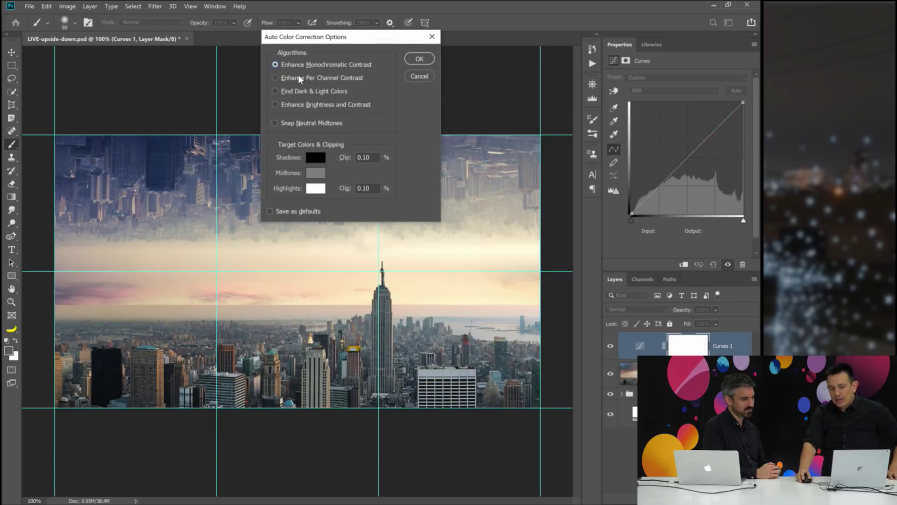
left_click(302, 103)
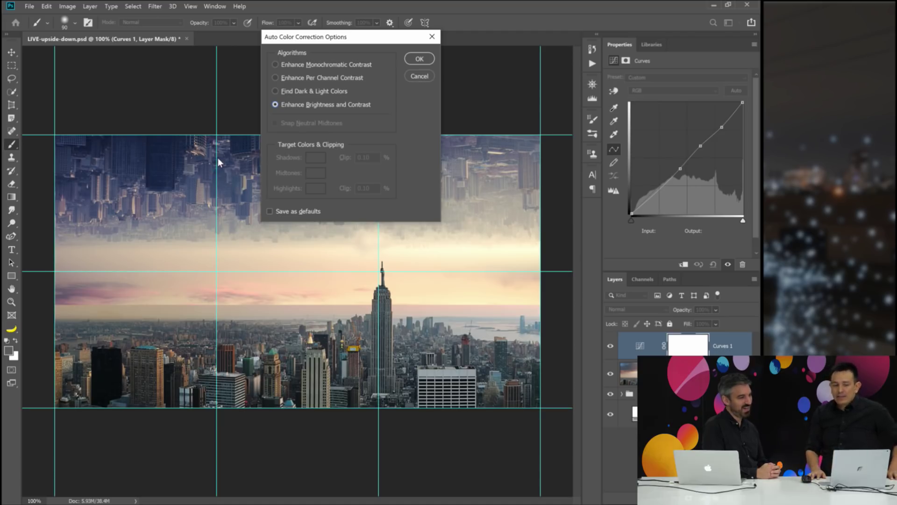
left_click(299, 94)
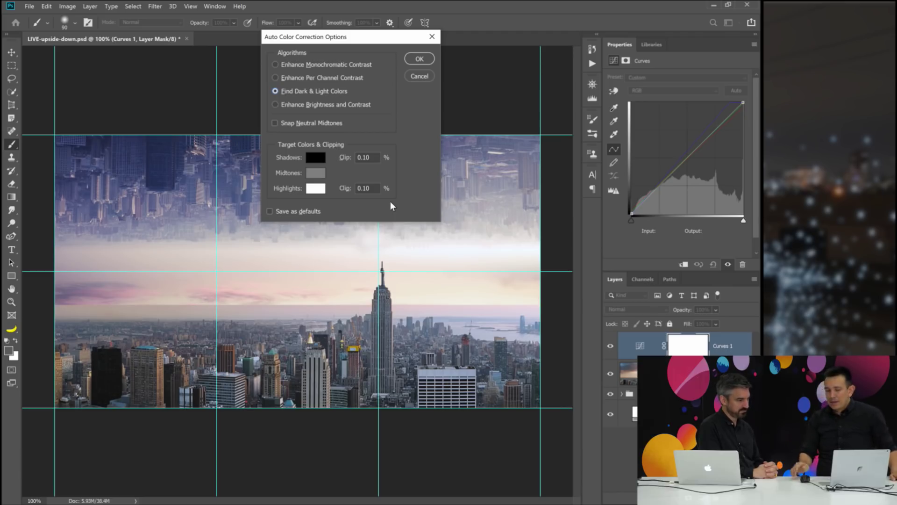
left_click(416, 75)
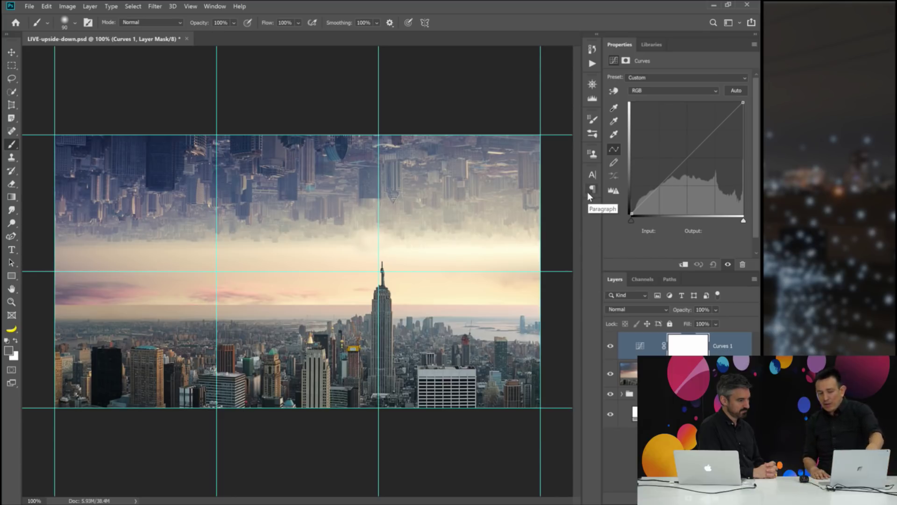
Clip the Curves layer to the New York skyline and choose Find Dark & Light Colors as its auto color correction algorithm.
left_click(641, 353)
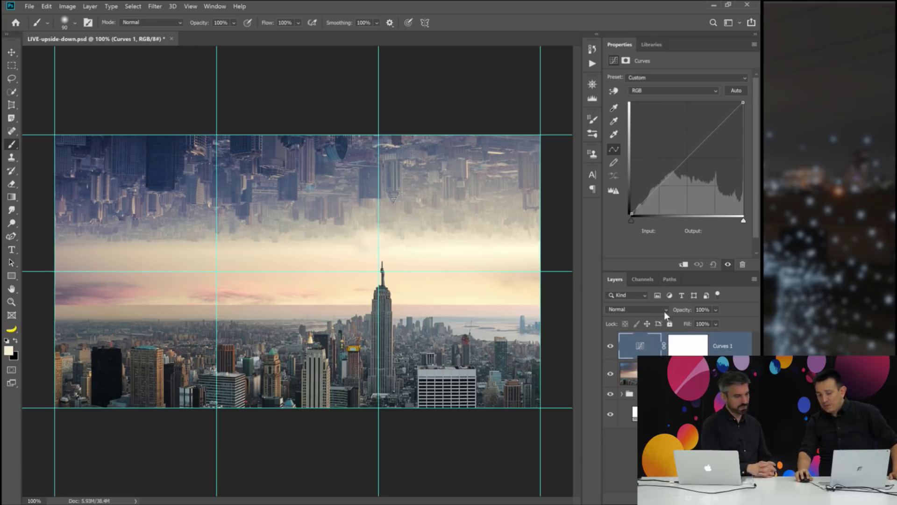
left_click(682, 265)
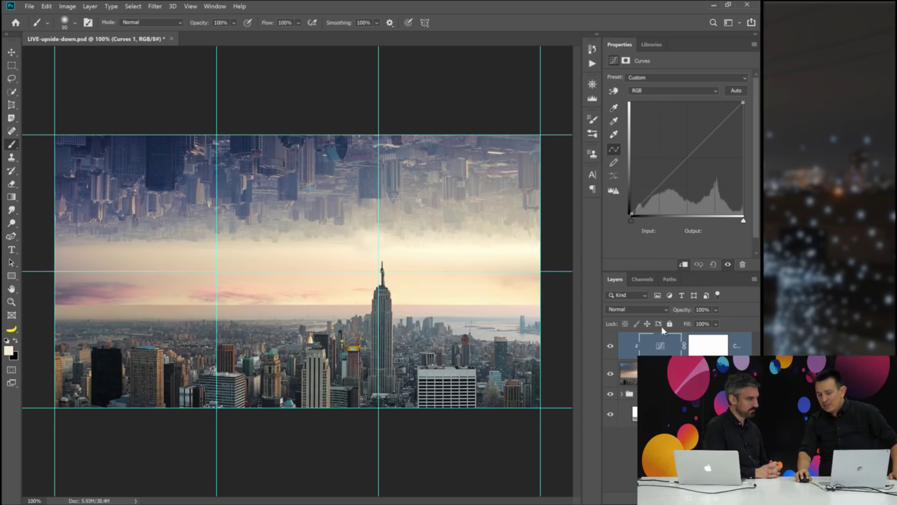
left_click_drag(651, 191, 697, 235)
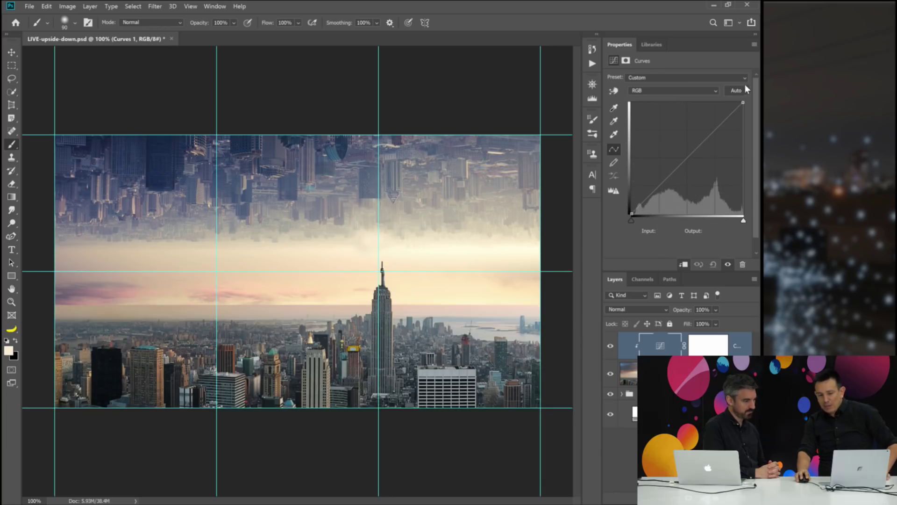
left_click(739, 92, "alt")
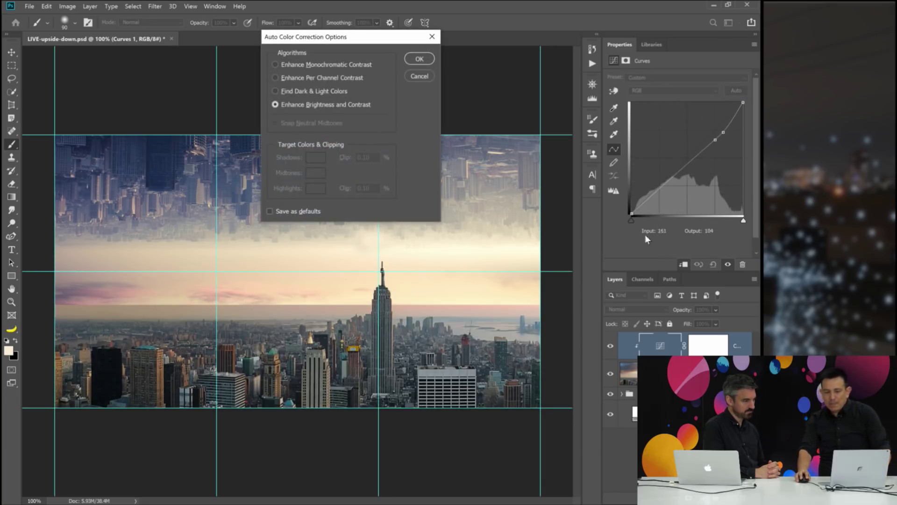
left_click(308, 92)
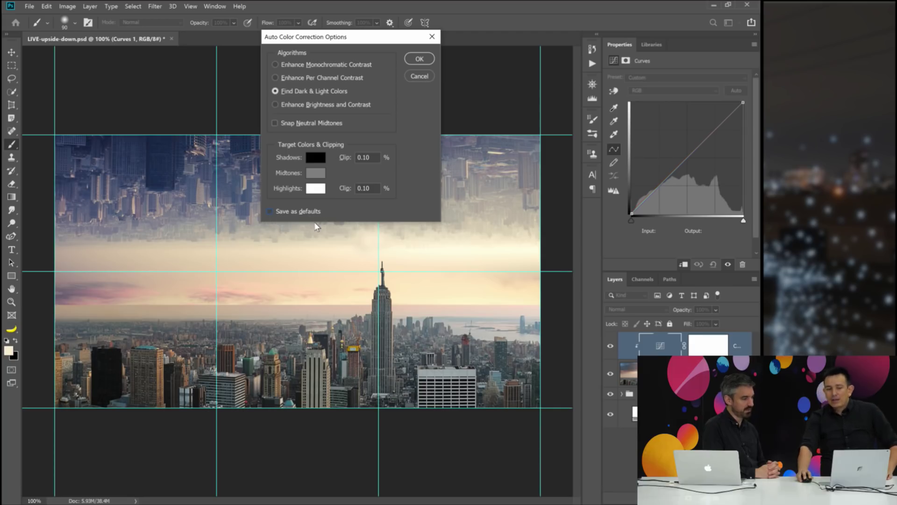
Set the target shadow color to dark blue #1f2a47, sampled from the dark hanging building in the Shanghai image.
left_click(319, 164)
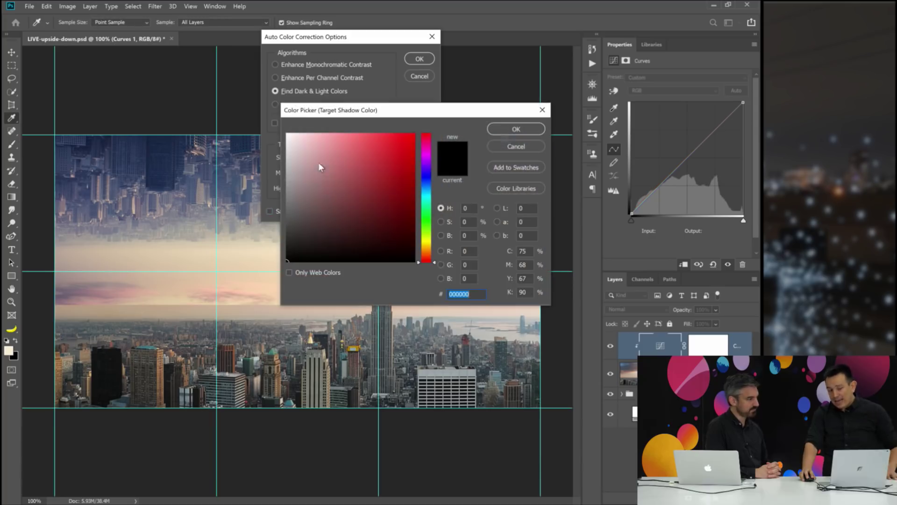
left_click_drag(344, 118, 506, 96)
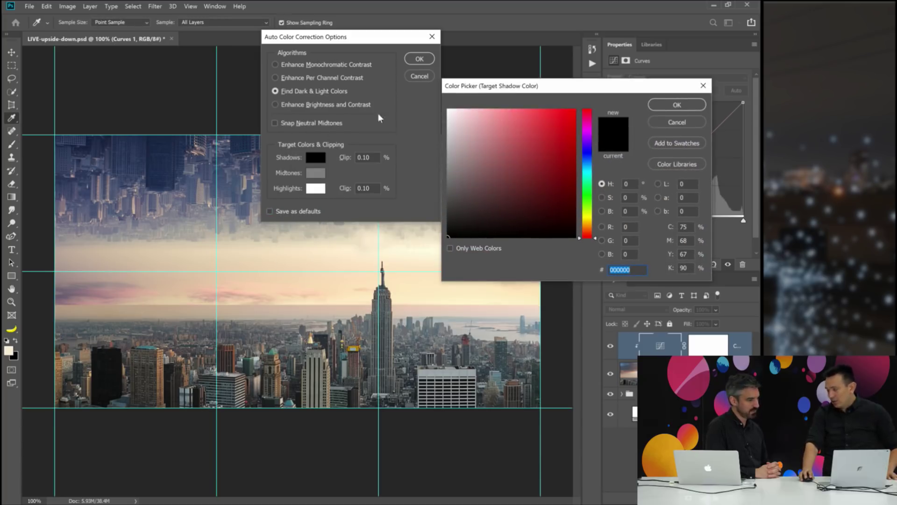
left_click(178, 158)
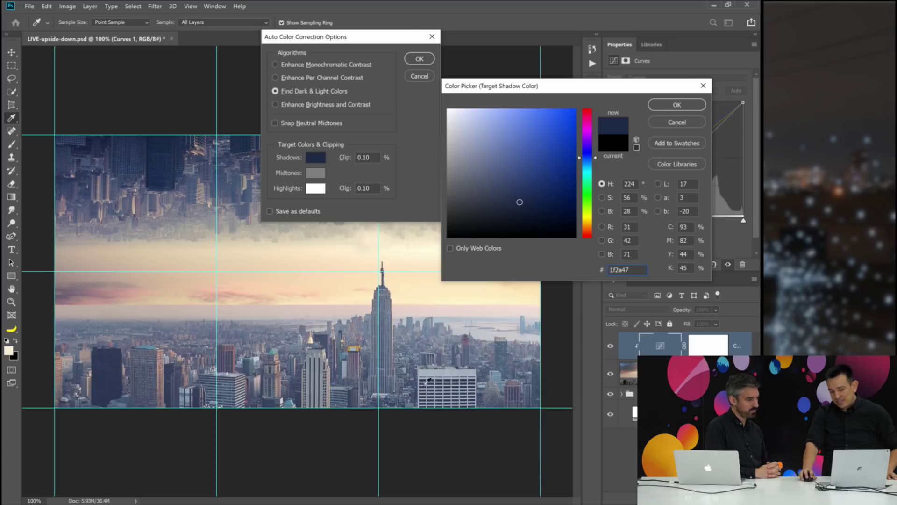
left_click(677, 105)
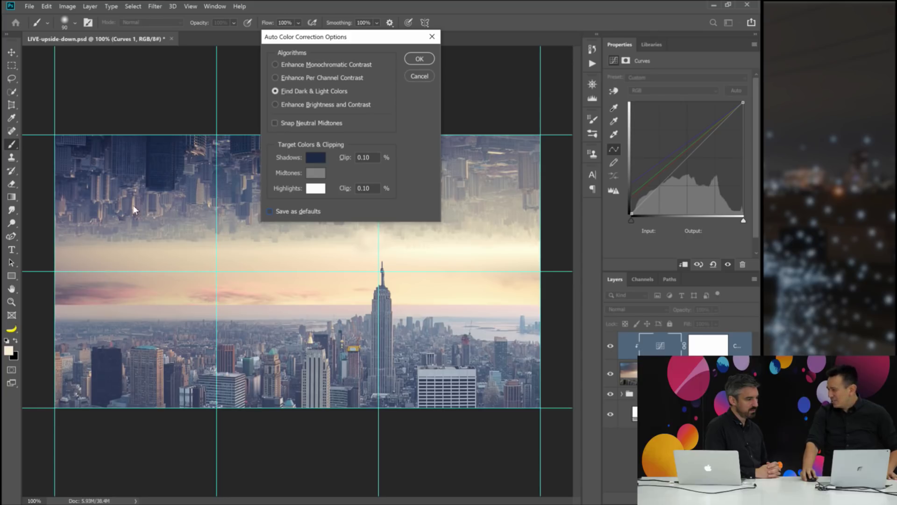
Sample the target highlight color from the warm sky under the hanging city and lighten it to #f6e3c8.
left_click(322, 188)
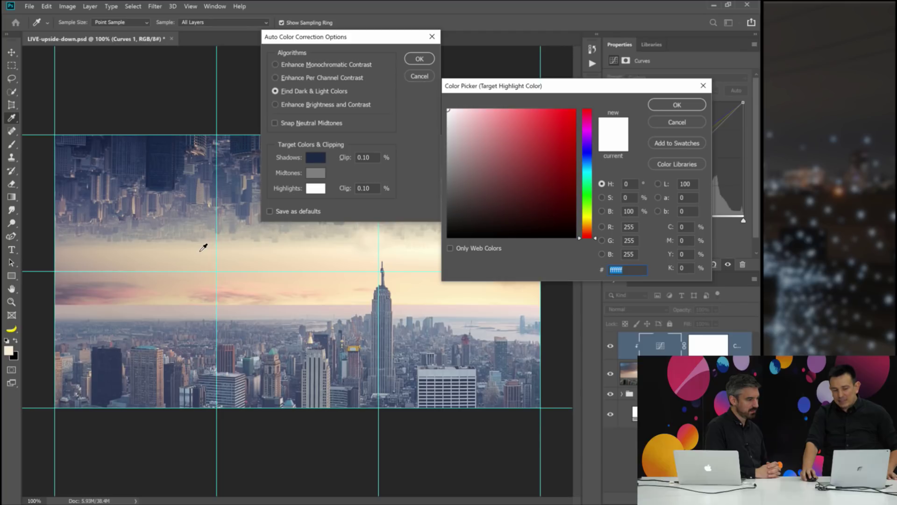
left_click(202, 249)
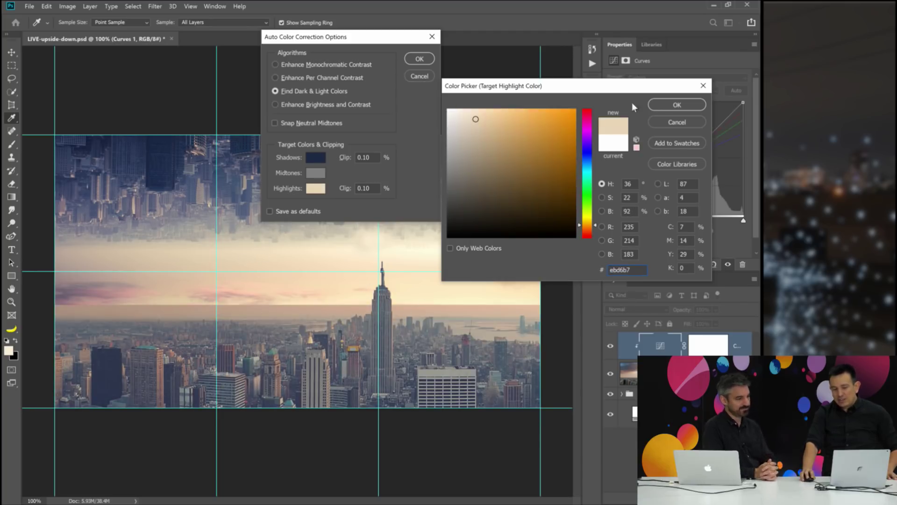
left_click(470, 115)
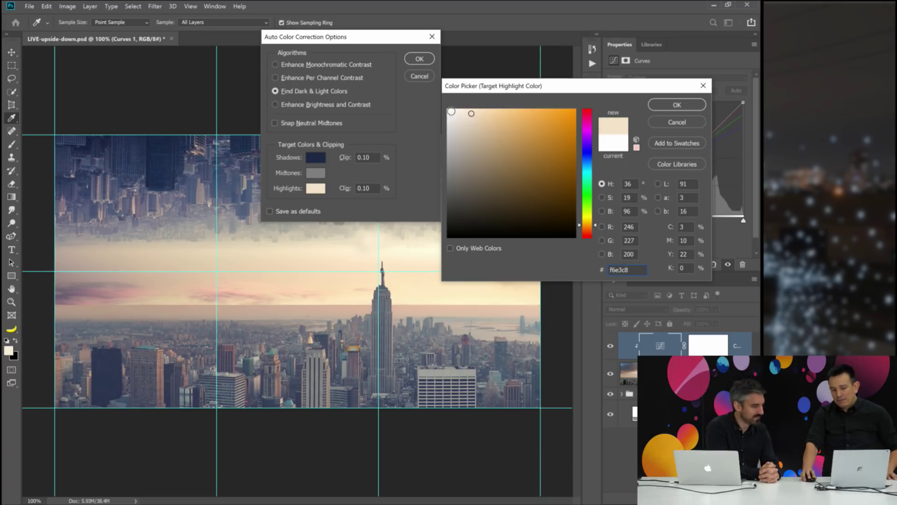
left_click(471, 114)
left_click(676, 103)
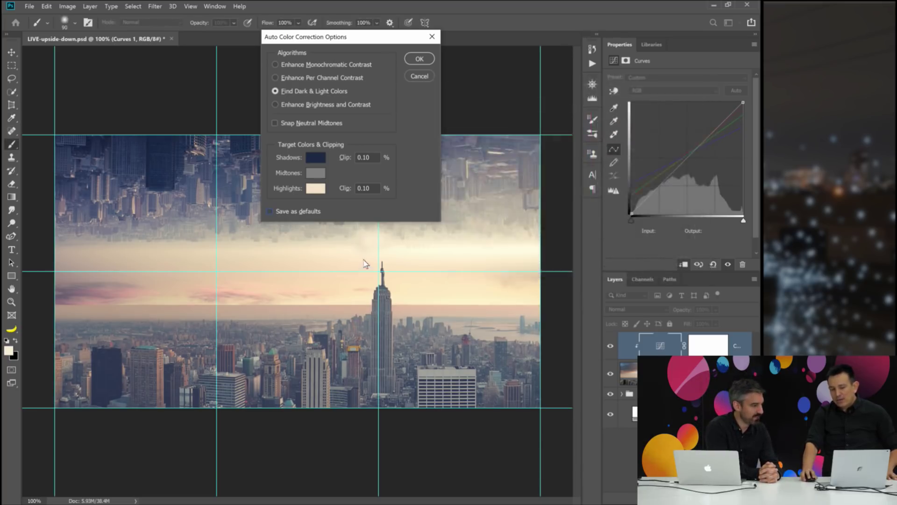
Refine the target shadow color to the more saturated dark blue #122043.
left_click(307, 159)
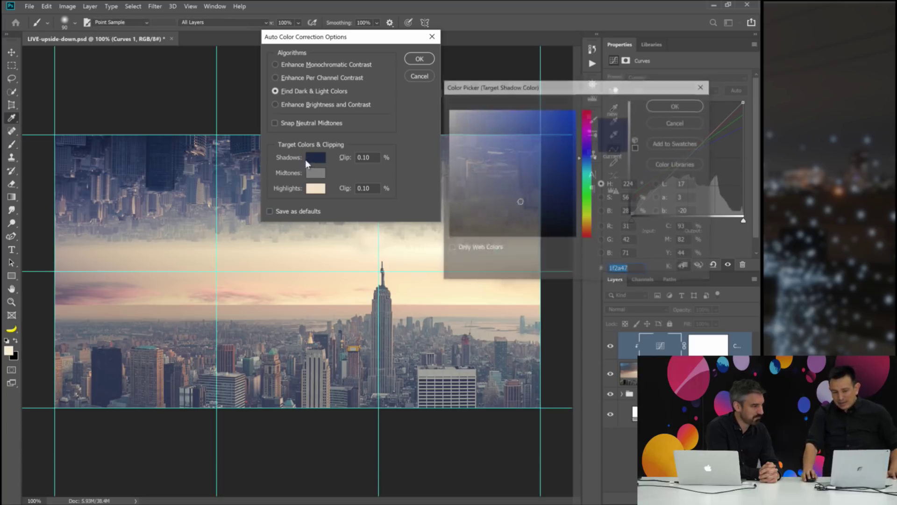
mouse_move(522, 204)
left_mouse_down()
mouse_move(519, 213)
mouse_move(537, 204)
left_mouse_up()
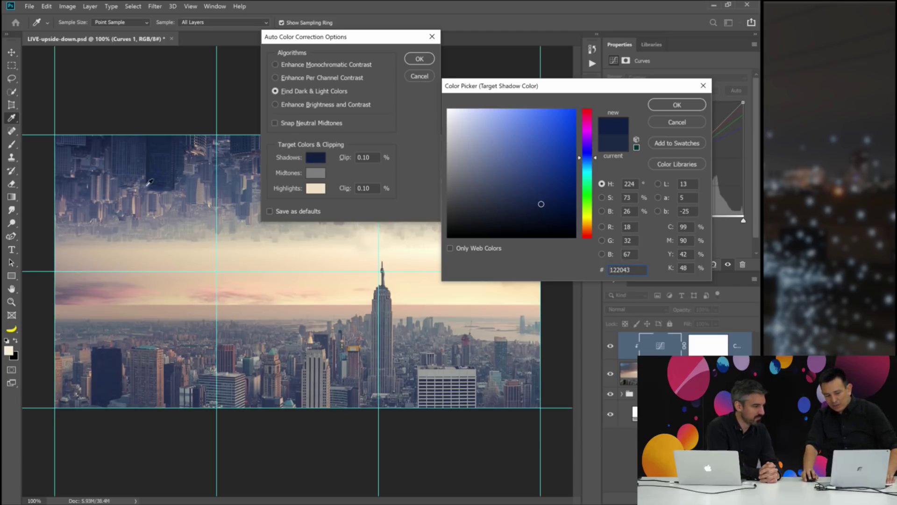
left_click(677, 104)
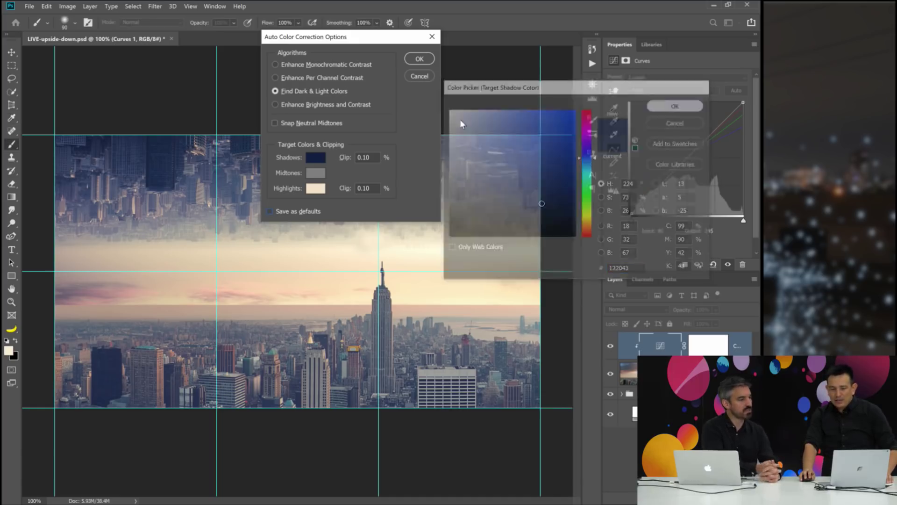
Shift the target highlight color toward yellow and lower its saturation, to a pale cream of about #efe7d0.
left_click(315, 188)
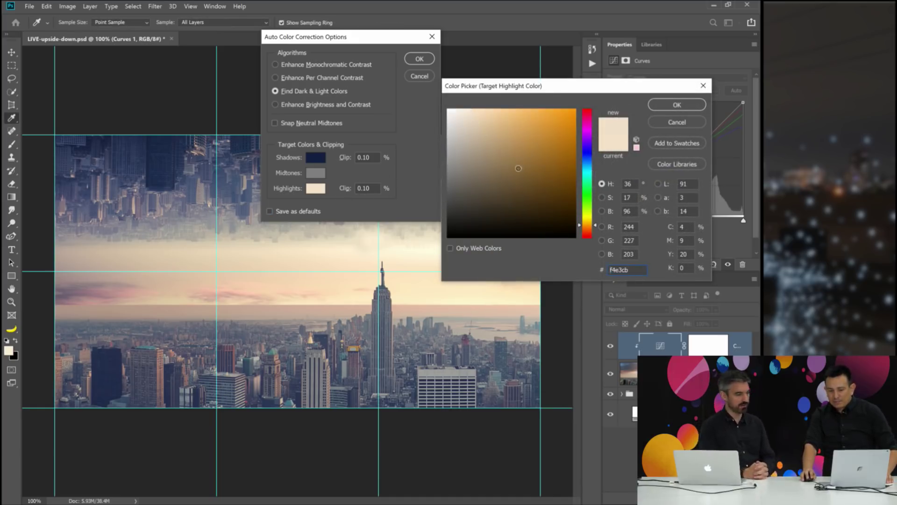
left_click(596, 223)
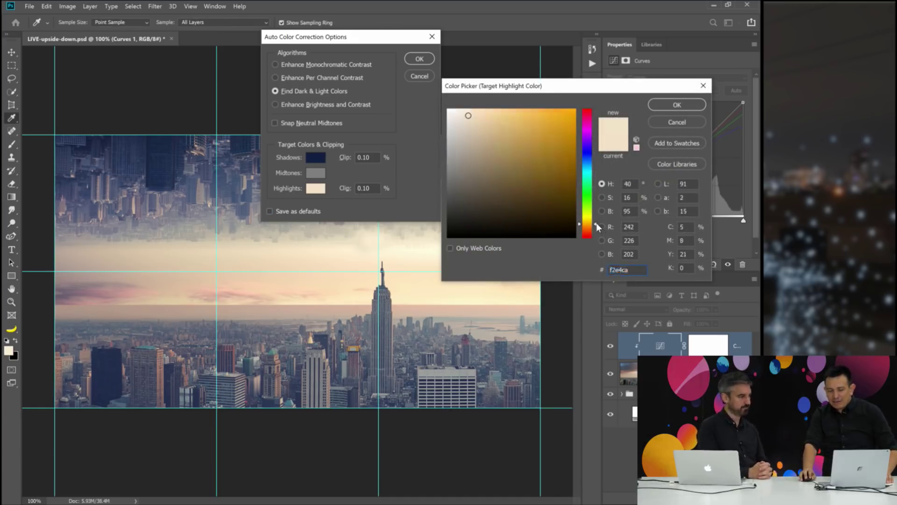
left_click(595, 222)
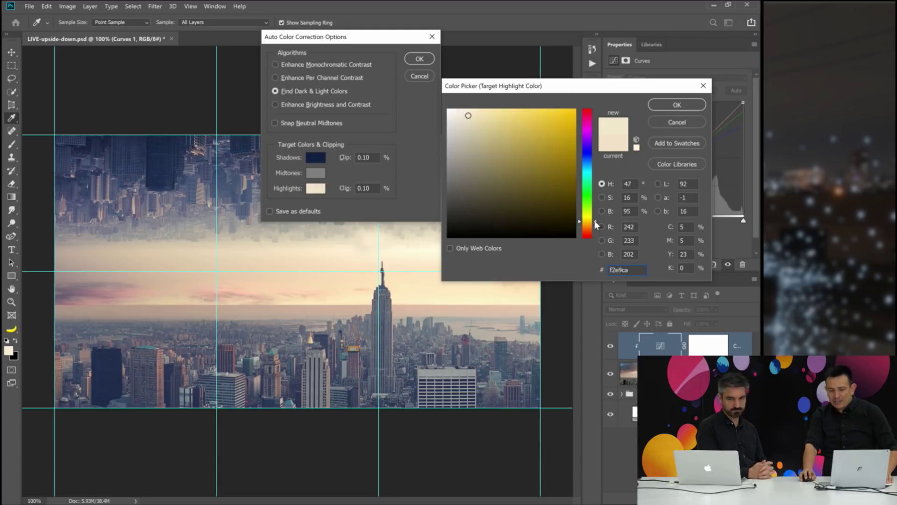
left_click(475, 114)
left_click_drag(473, 115, 463, 115)
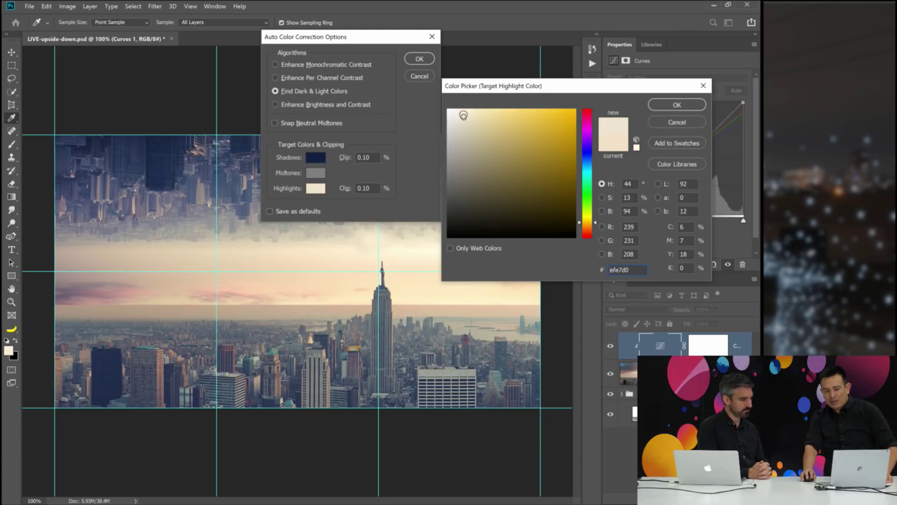
left_click(678, 104)
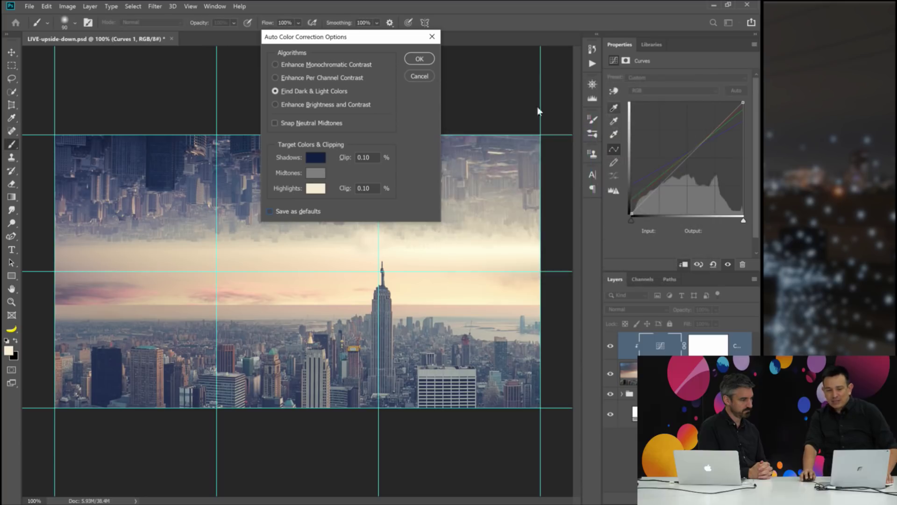
Apply the auto color correction without saving the target colors as defaults, and compare the skyline with the Curves layer off and on.
left_click(414, 61)
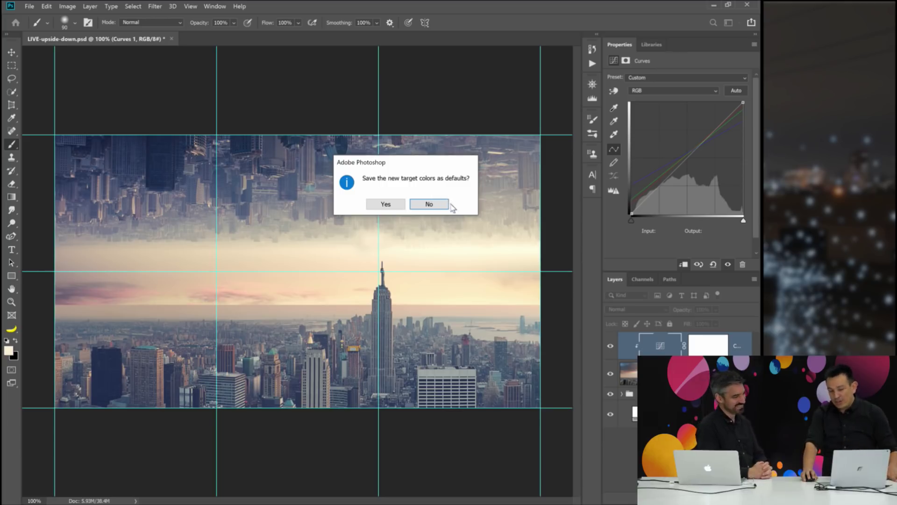
key("Return")
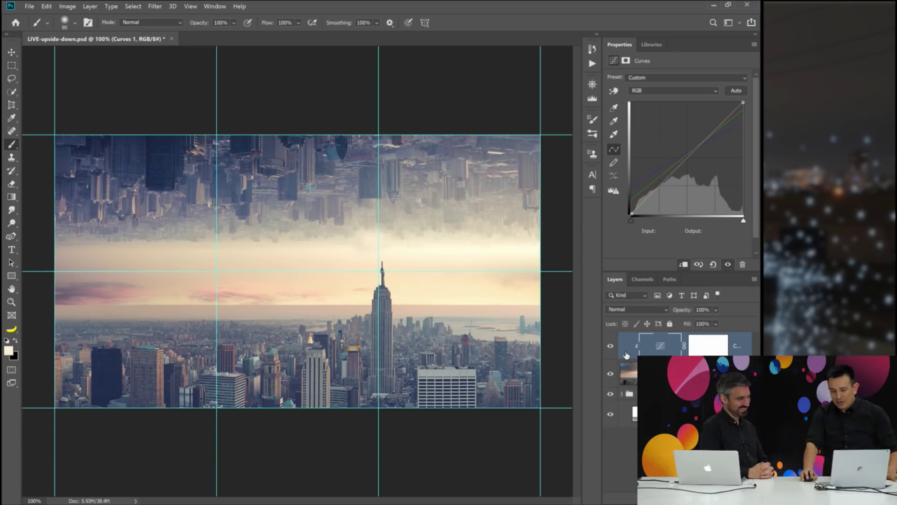
left_click(611, 347)
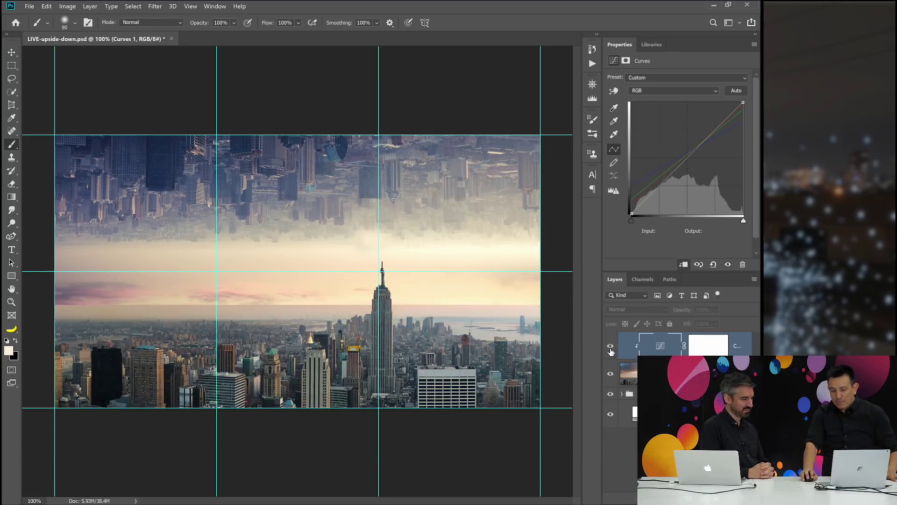
left_click(611, 347)
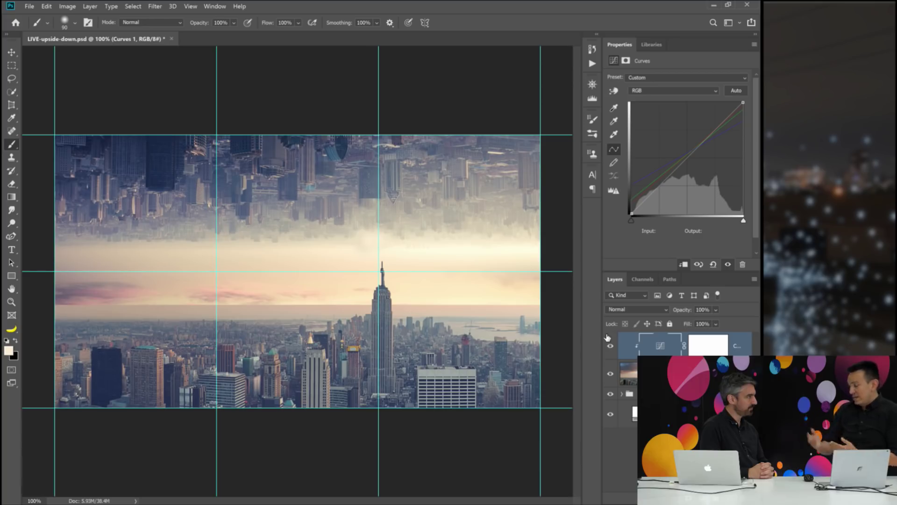
Add contrast with RGB curve points at input 54, output 40 and input 143, output 155, and compare the Curves layer off and on.
left_click_drag(631, 214, 655, 195)
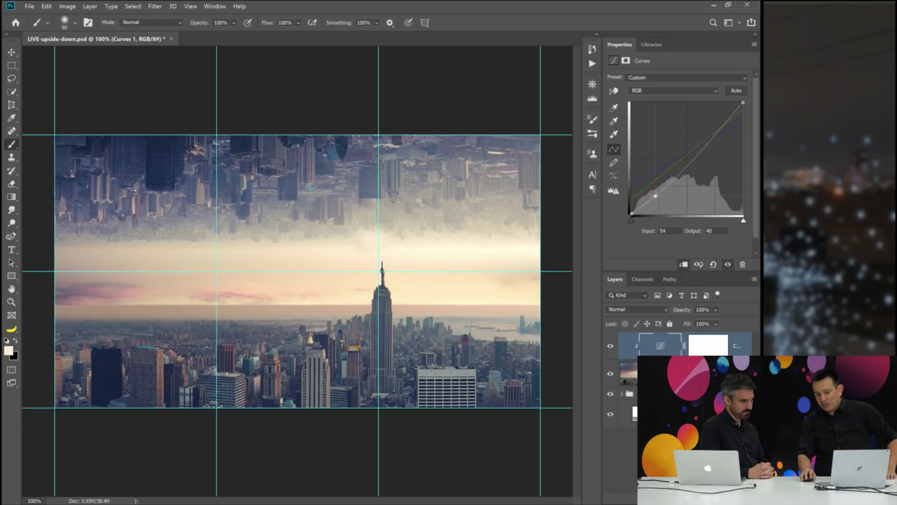
left_click_drag(693, 157, 692, 147)
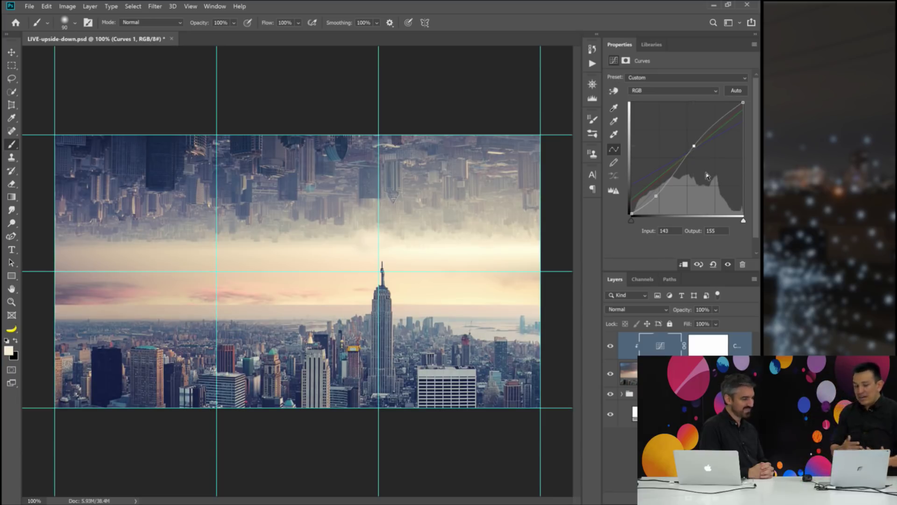
left_click(610, 347)
left_click(610, 347)
left_click(610, 347)
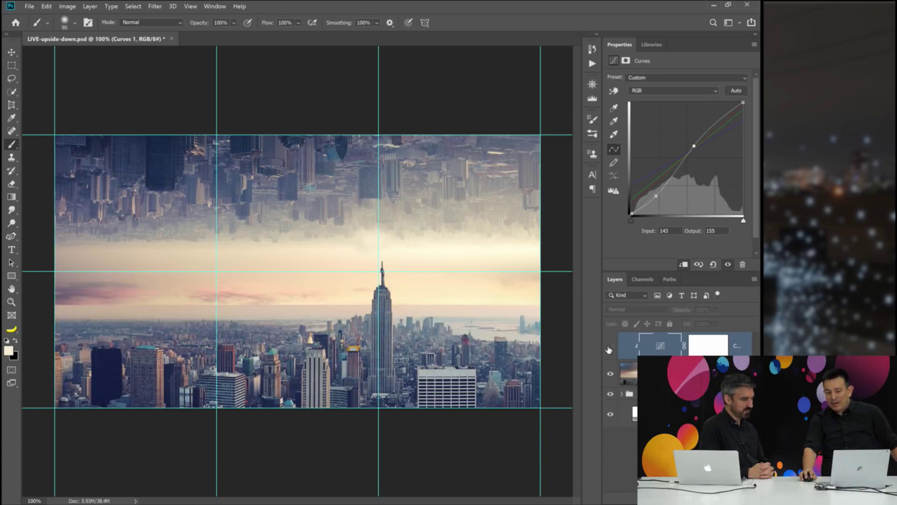
left_click(609, 346)
left_click(610, 346)
left_click(610, 347)
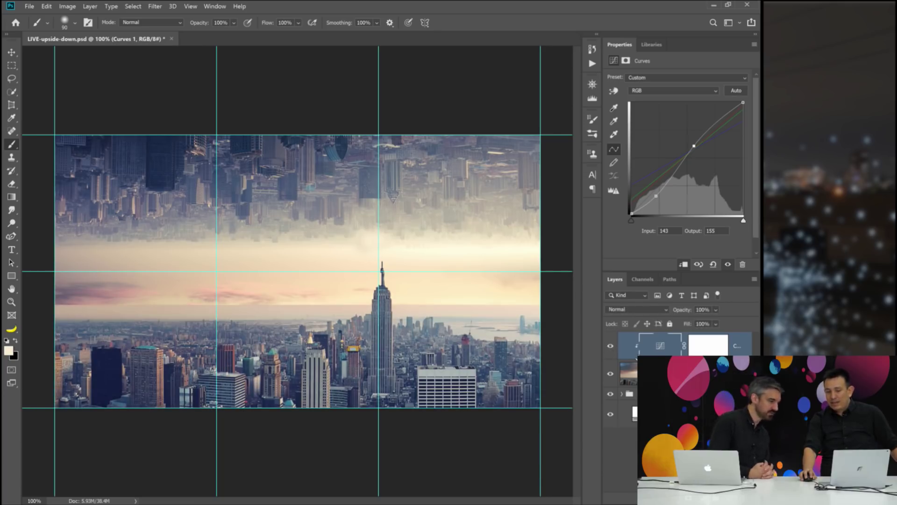
Feather the New York skyline's layer mask by 11.2 px to soften its edge along the horizon.
left_click(628, 374)
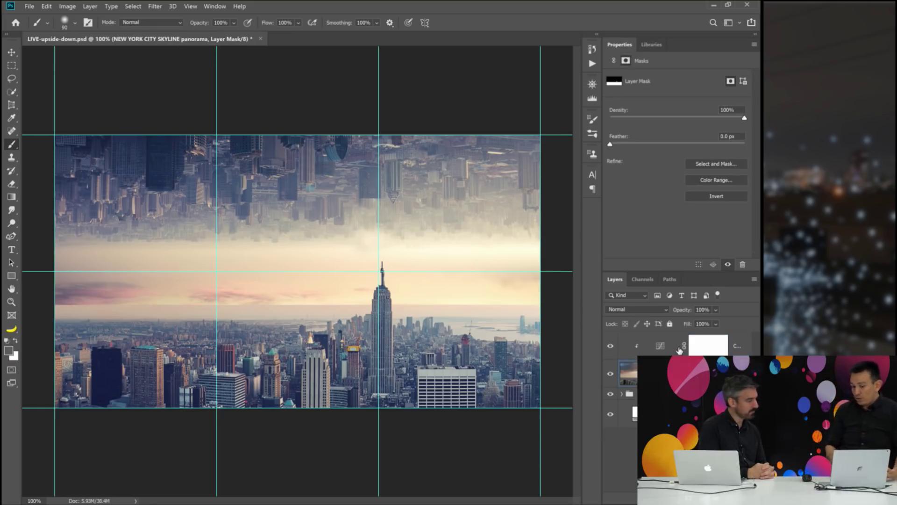
key("z")
left_click_drag(346, 304, 323, 329)
right_click(336, 299)
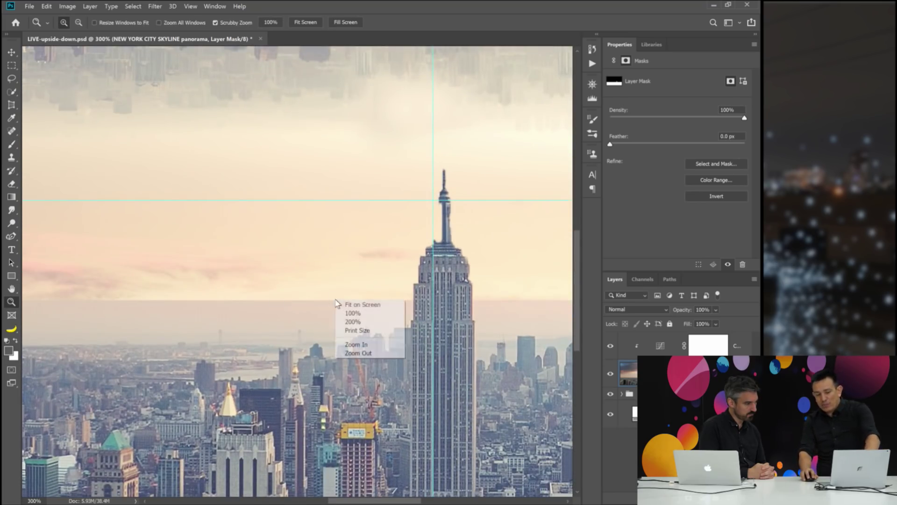
left_click(362, 353)
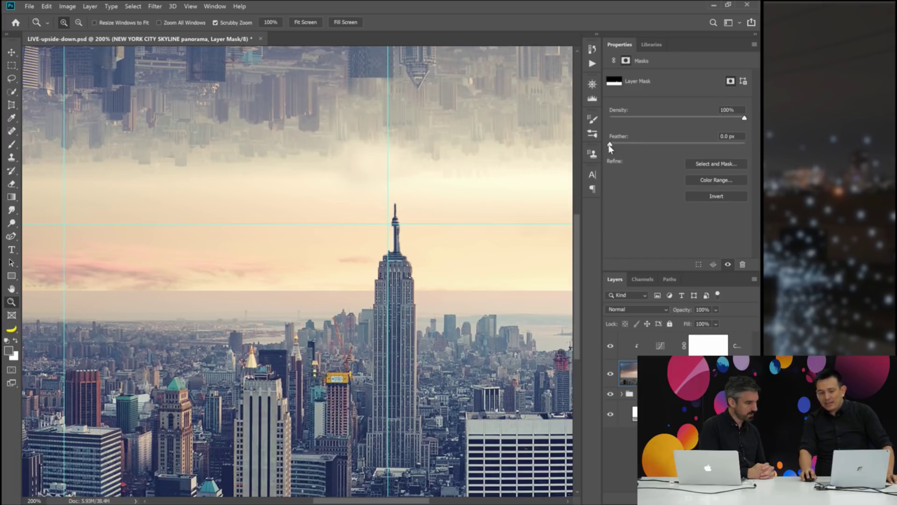
left_click_drag(610, 145, 664, 148)
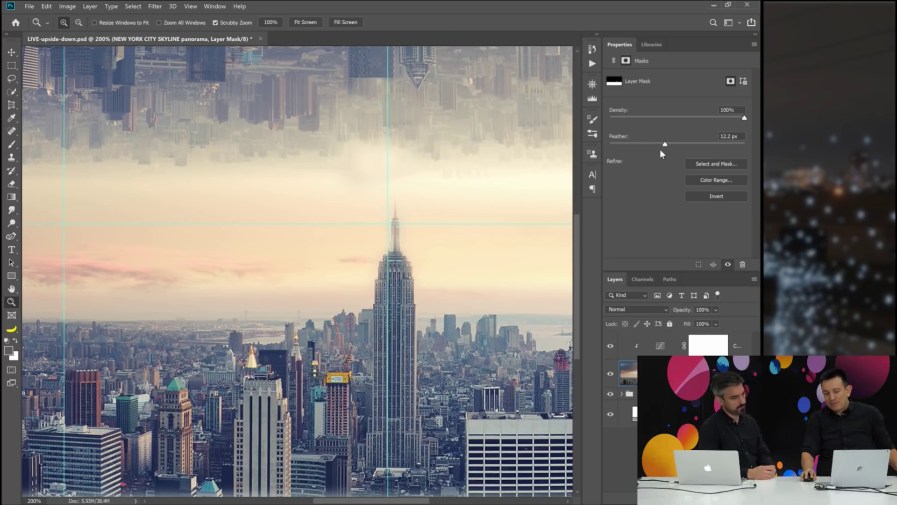
left_click_drag(664, 148, 550, 135)
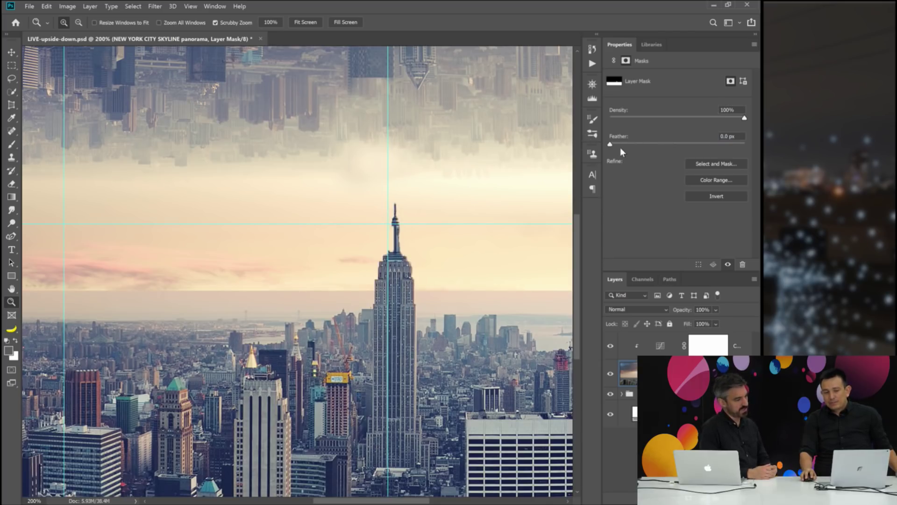
left_click_drag(621, 147, 654, 146)
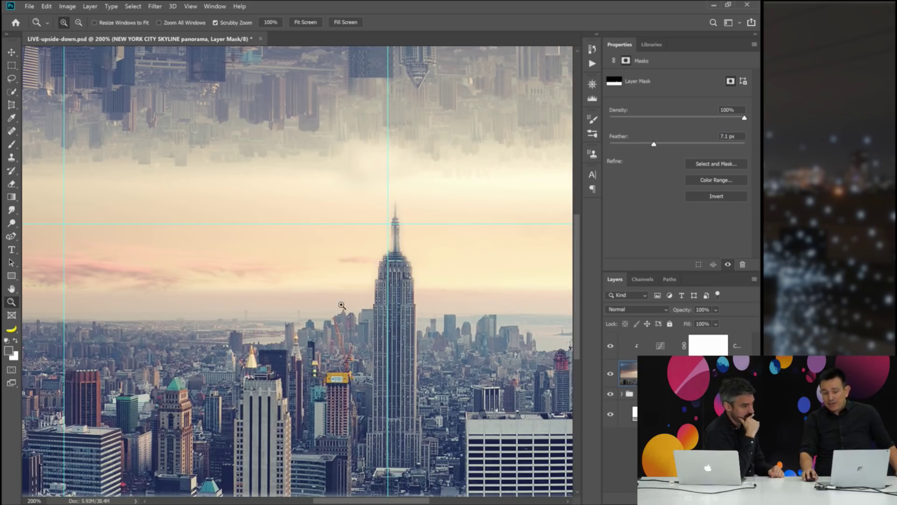
left_click(665, 144)
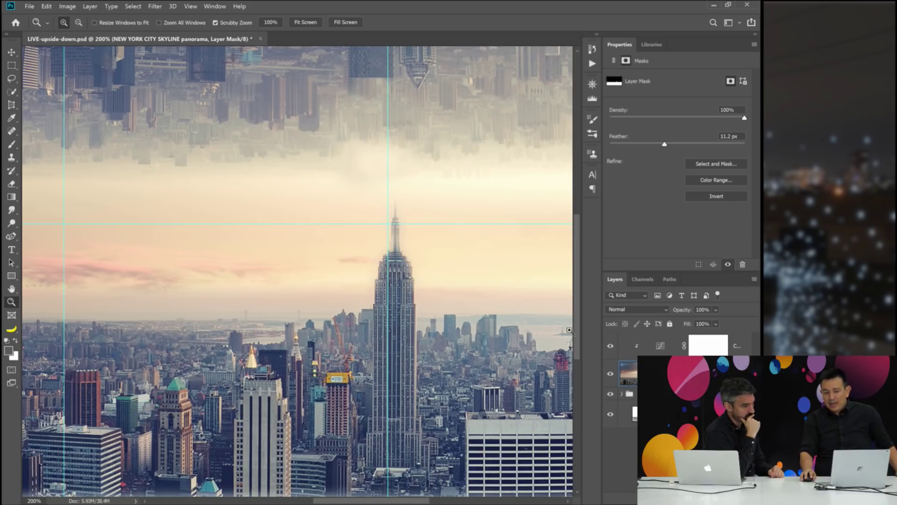
Paint over the Empire State Building's spire on the skyline mask with the 90 px brush, and undo the last stroke.
left_click(661, 348)
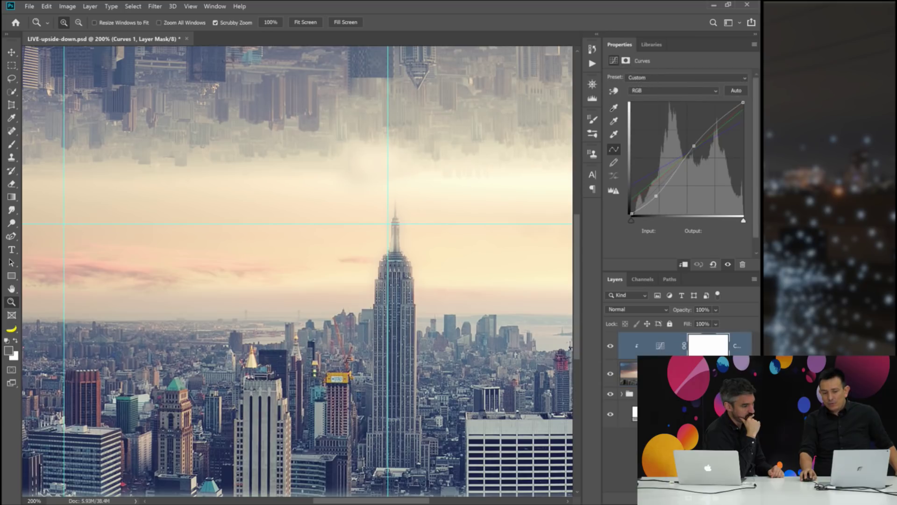
left_click(664, 372)
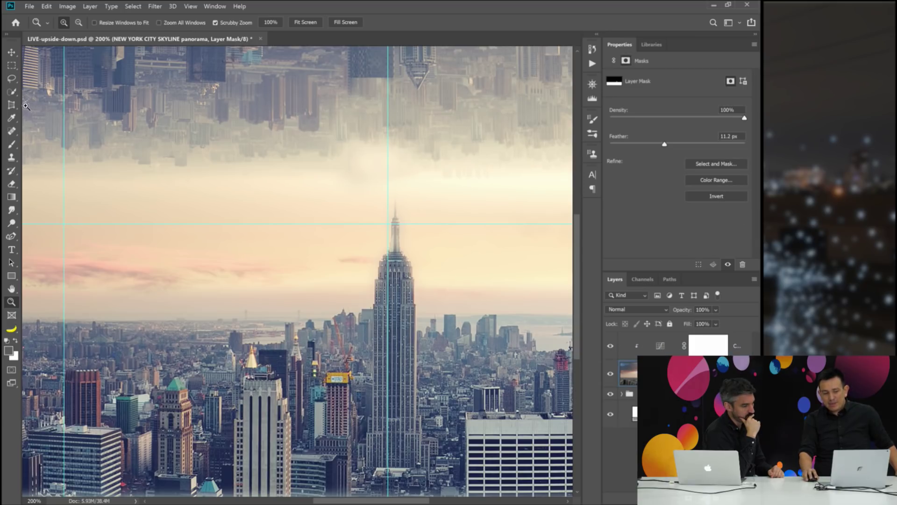
left_click(12, 144)
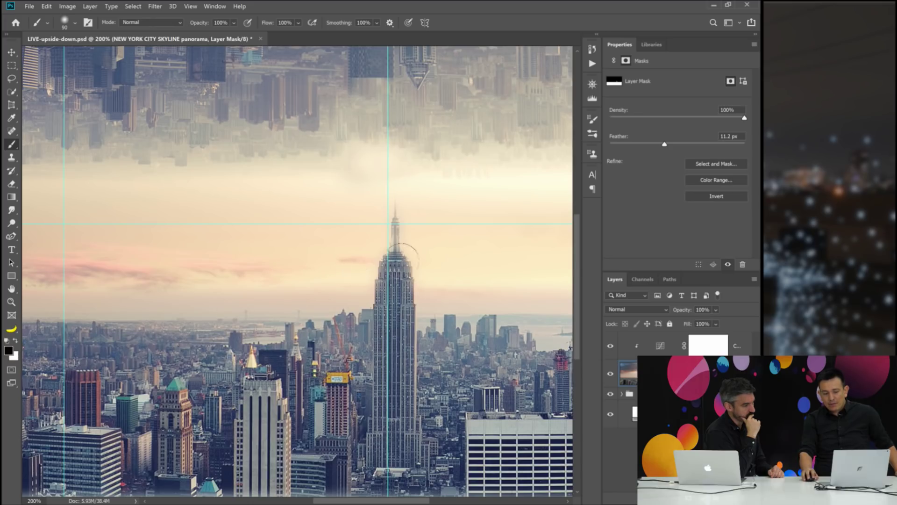
mouse_move(395, 255)
left_mouse_down()
mouse_move(401, 230)
mouse_move(403, 246)
mouse_move(393, 246)
mouse_move(394, 206)
left_mouse_up()
key("x")
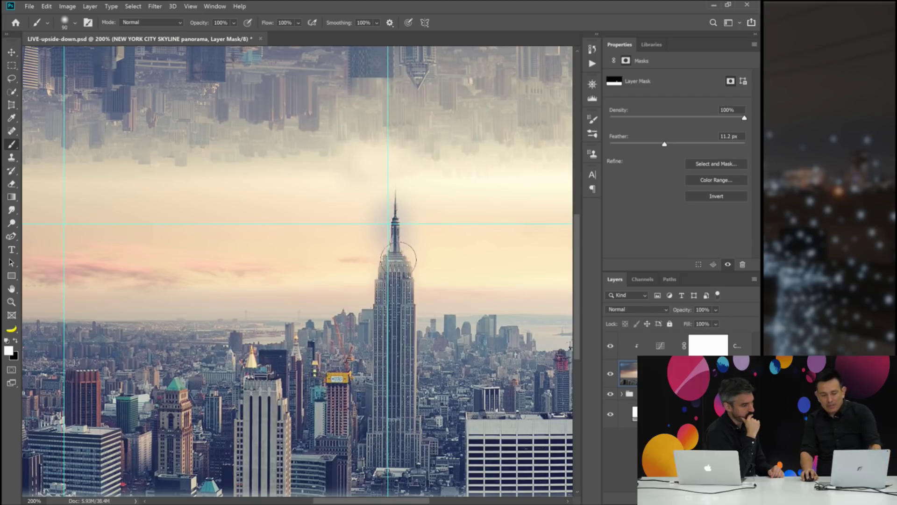
key("ctrl+z")
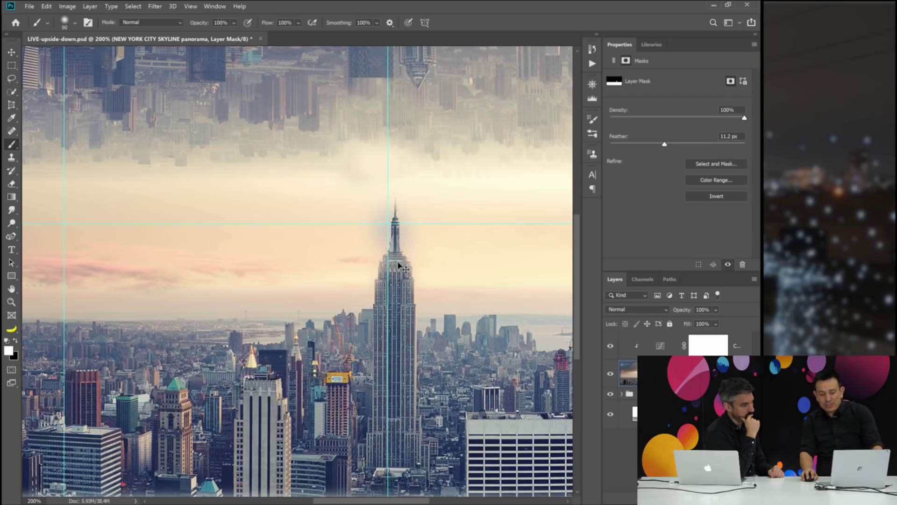
Reduce the brush to 15 px and paint white up the Empire State Building's spire on the skyline mask to restore its tip.
key("bracketleft")
key("bracketleft")
key("bracketleft")
key("bracketleft")
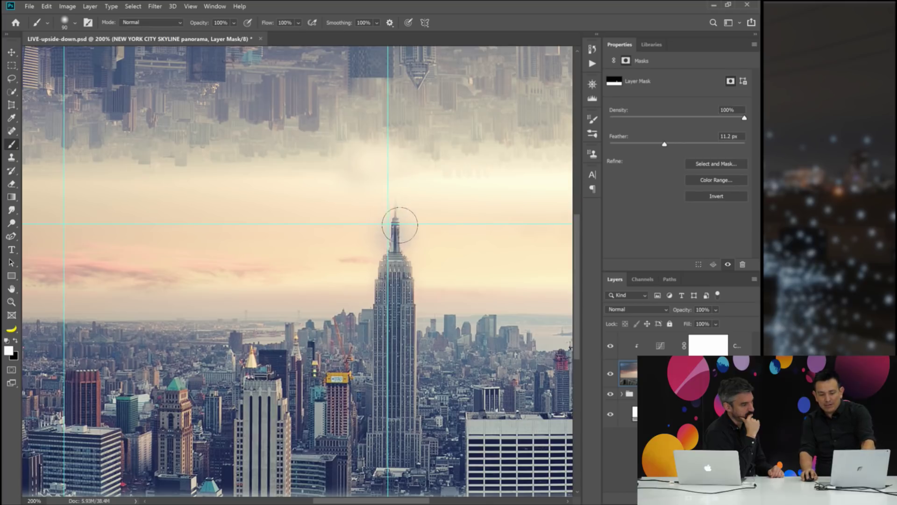
key("bracketleft")
key("bracketleft")
key("bracketleft")
left_click_drag(395, 217, 395, 198)
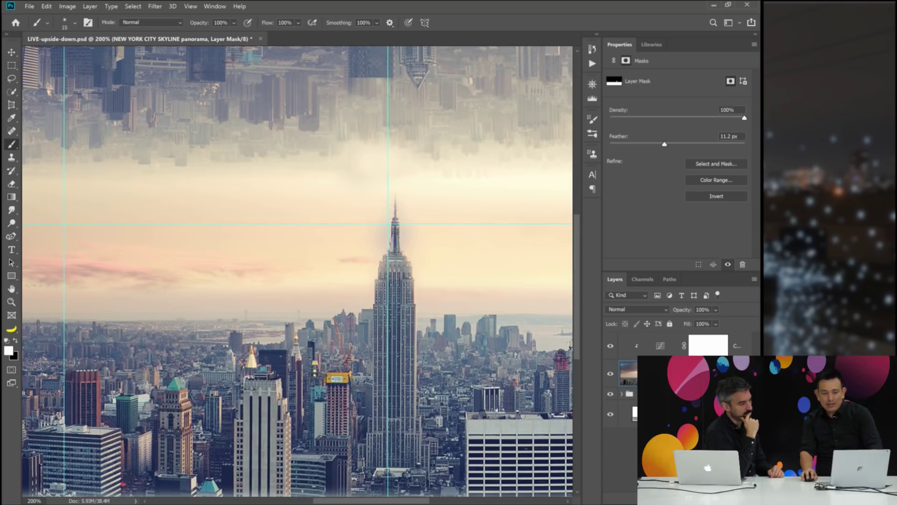
key("h")
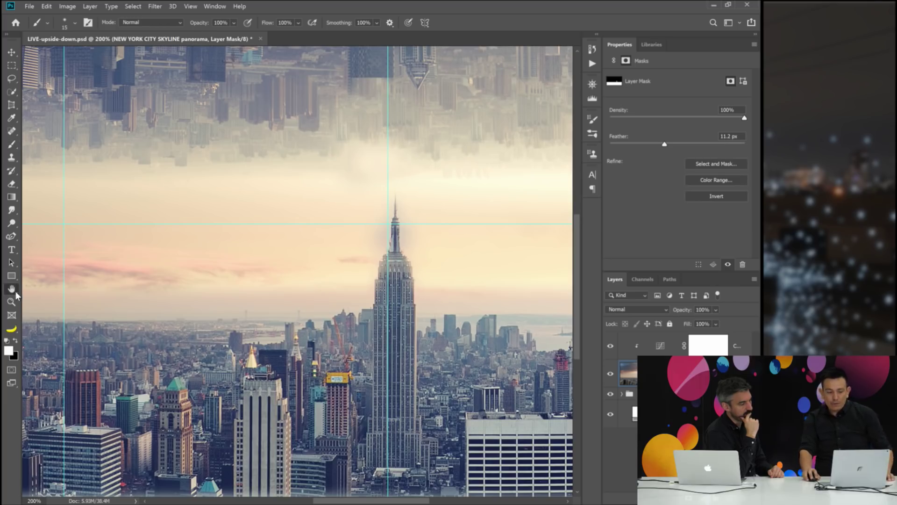
key("ctrl+0")
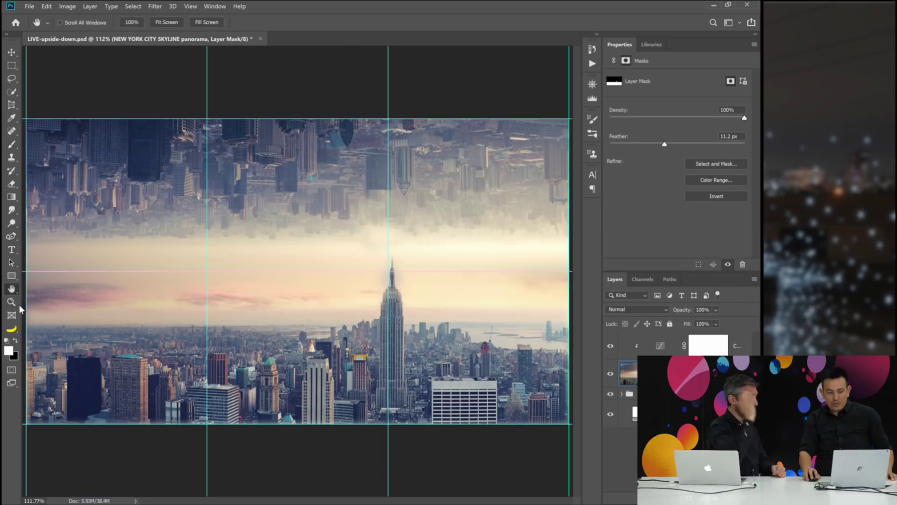
key("z")
right_click(282, 317)
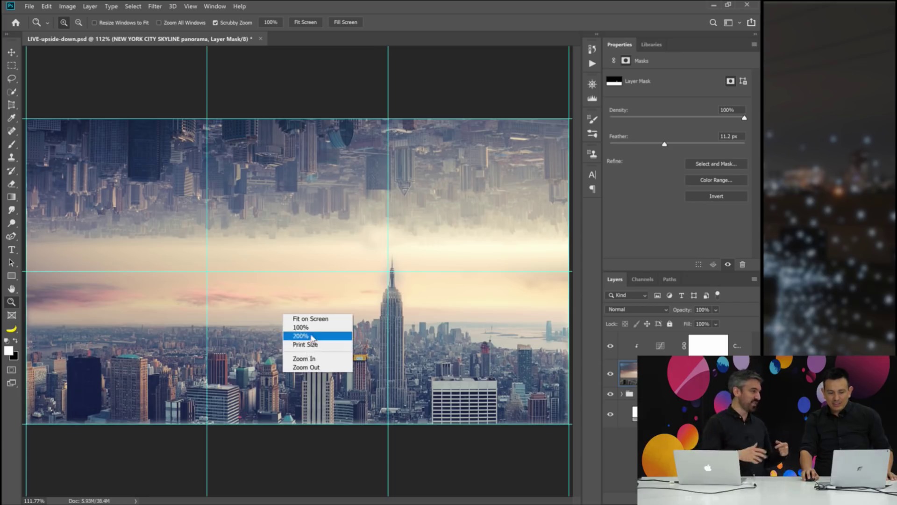
left_click(306, 367)
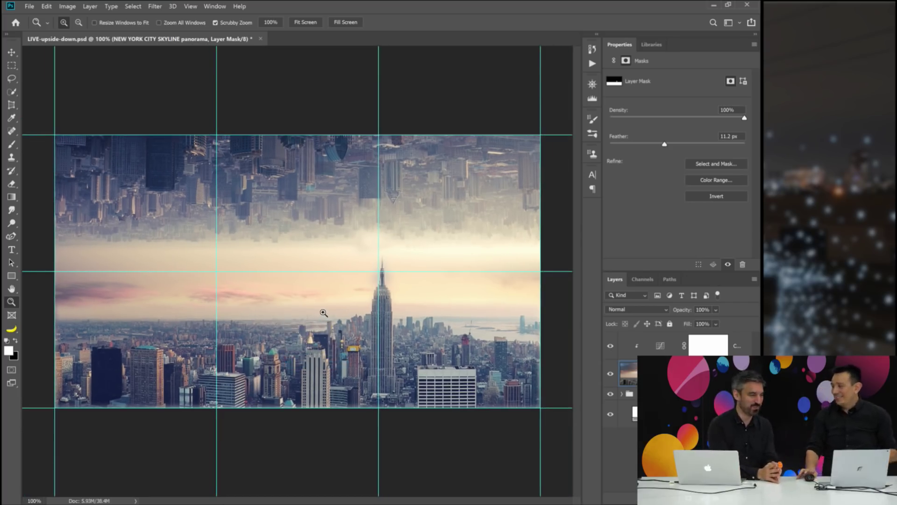
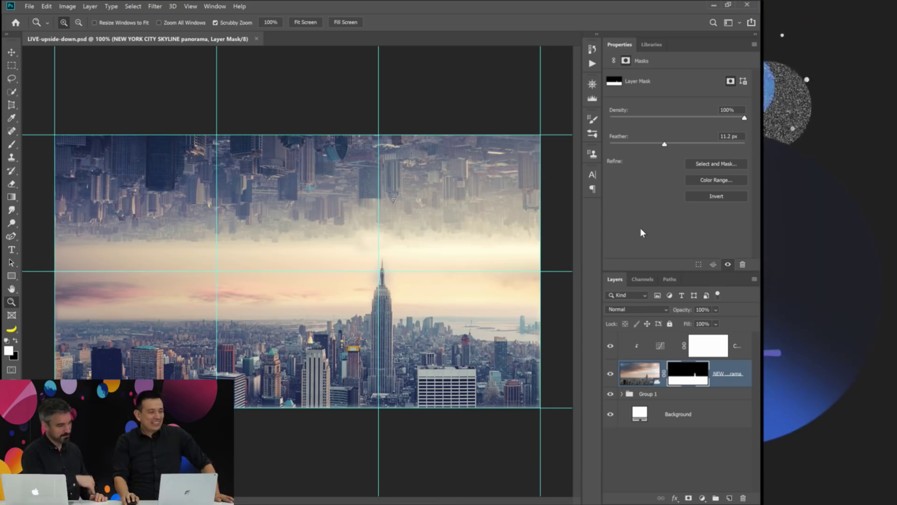
left_click(651, 44)
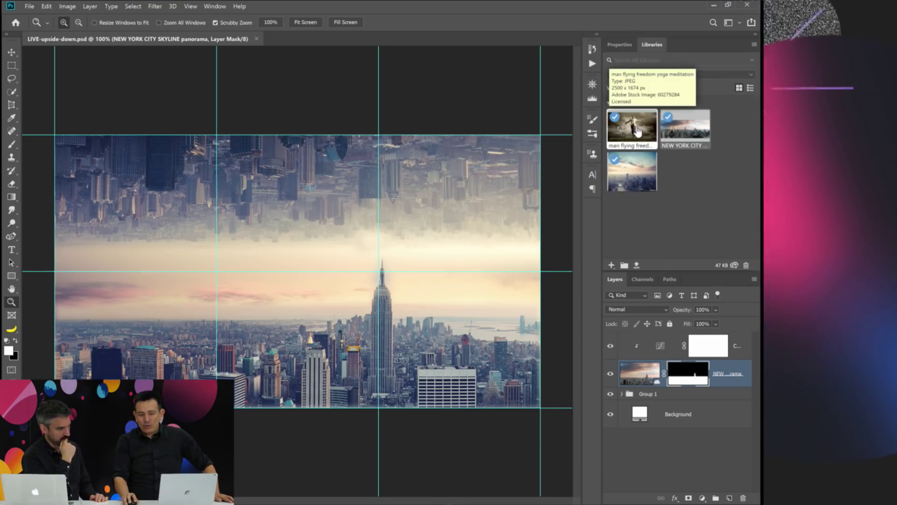
left_click_drag(256, 274, 257, 274)
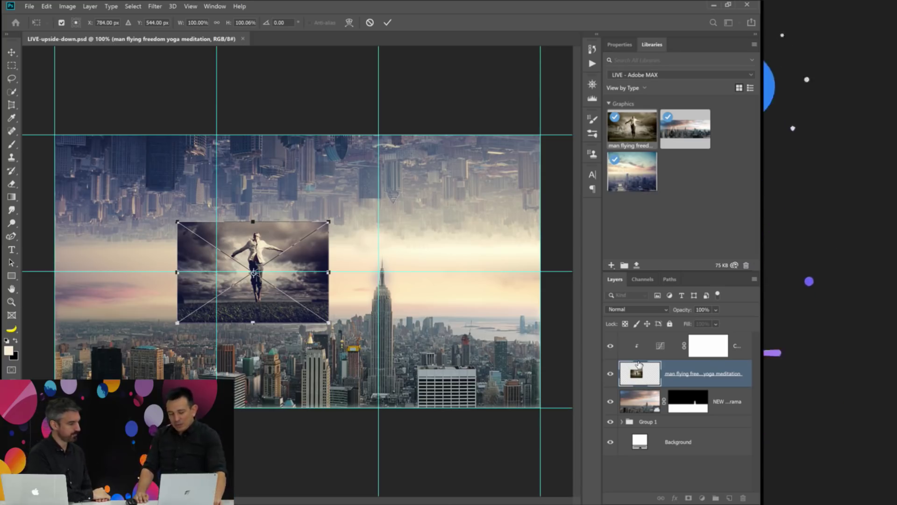
key("Escape")
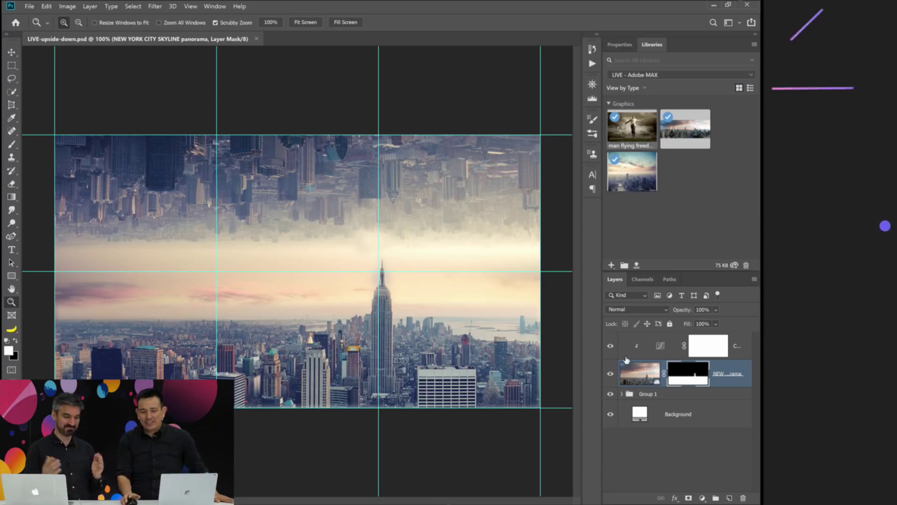
left_click(725, 414)
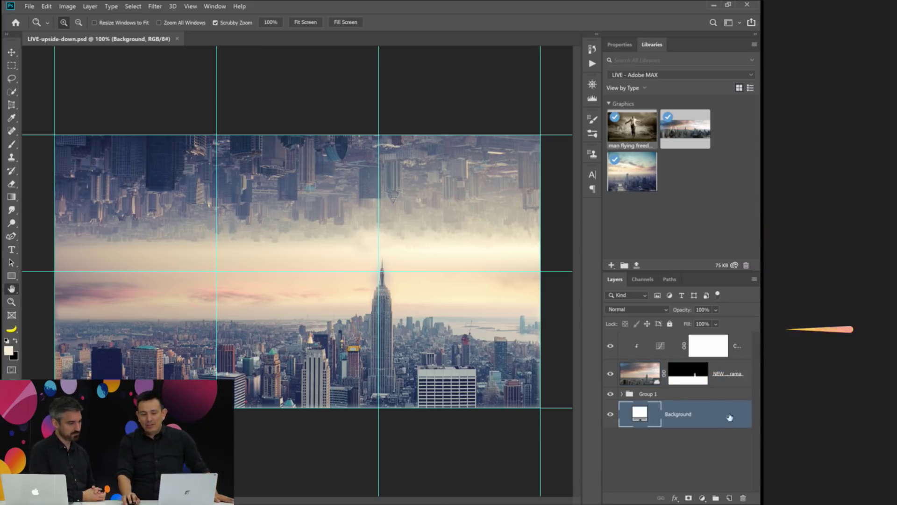
double_click(726, 415)
key("Escape")
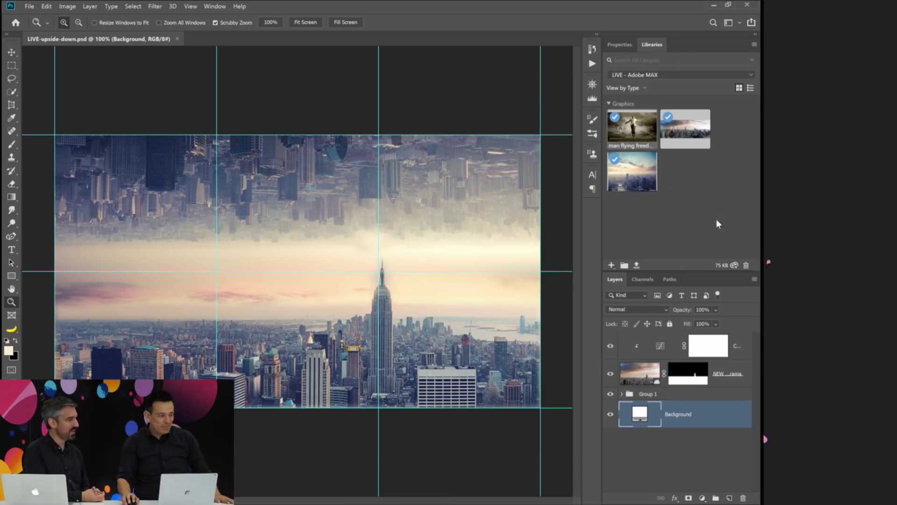
Place the library's flying man photo above the Curves layer and enlarge it to about 243% width and 231% height.
left_click(664, 353)
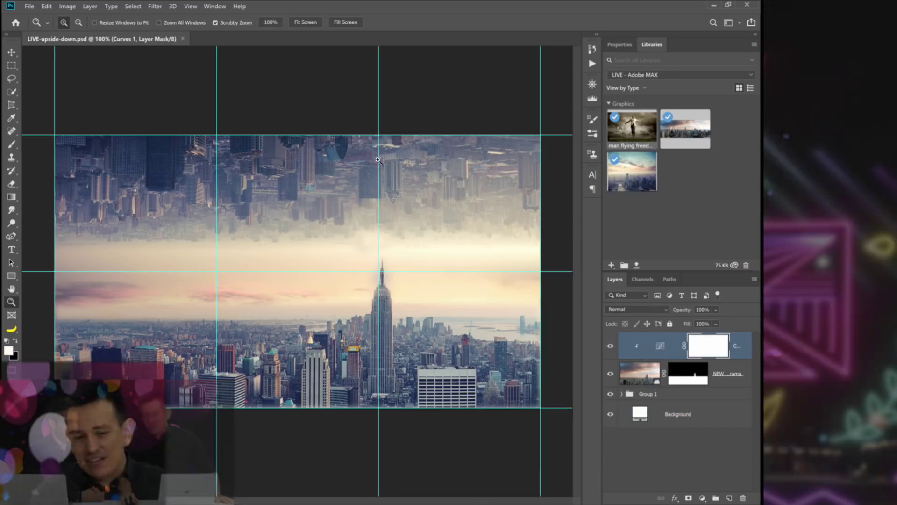
left_click_drag(571, 122, 235, 285)
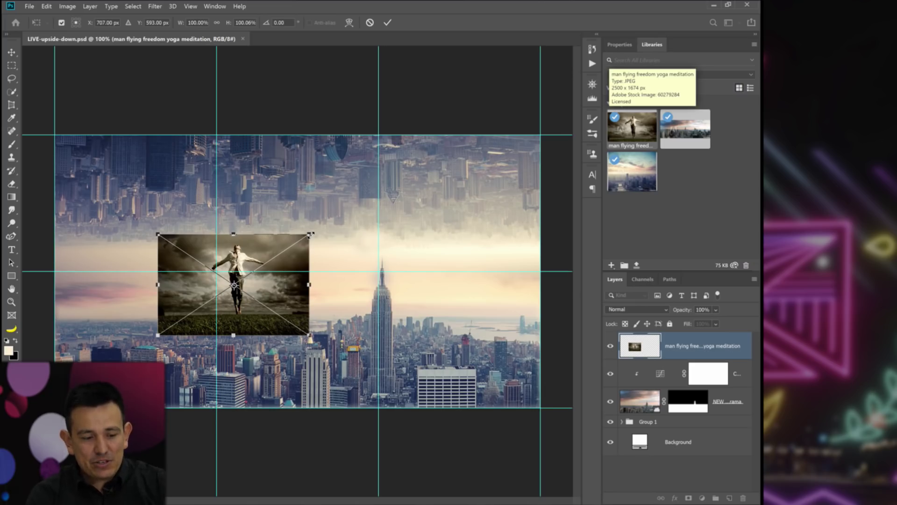
left_click_drag(310, 234, 419, 169)
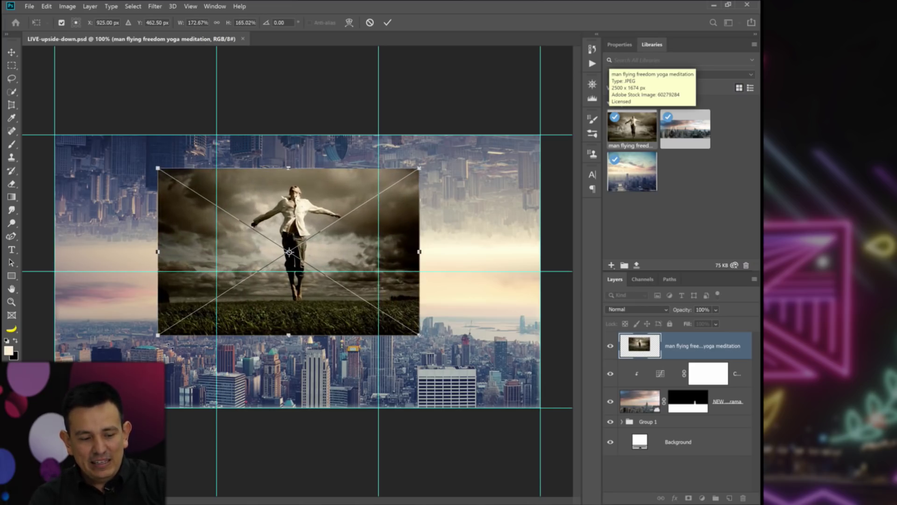
left_click_drag(157, 334, 74, 386)
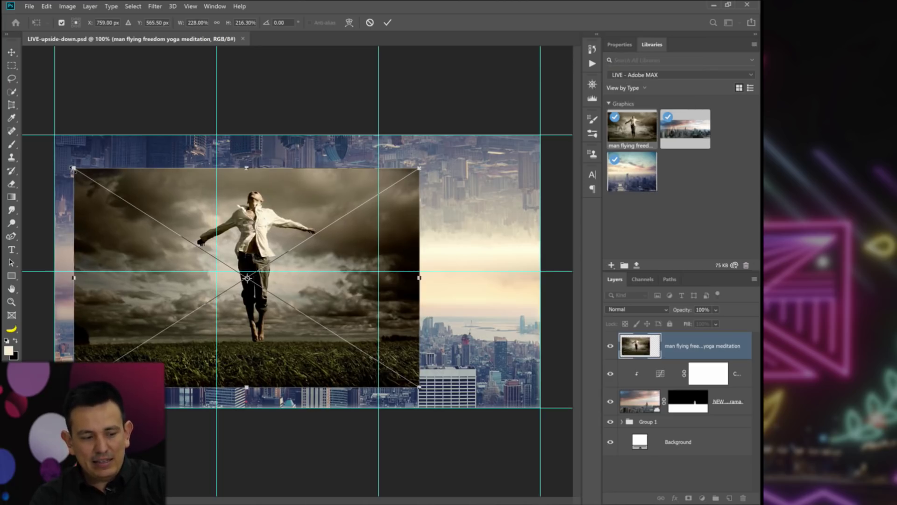
left_click_drag(73, 170, 52, 149)
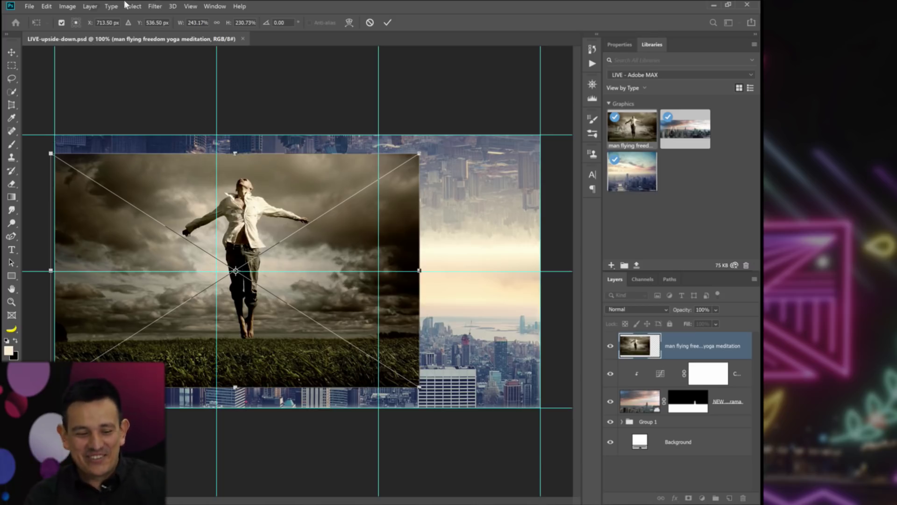
key("Return")
key("z")
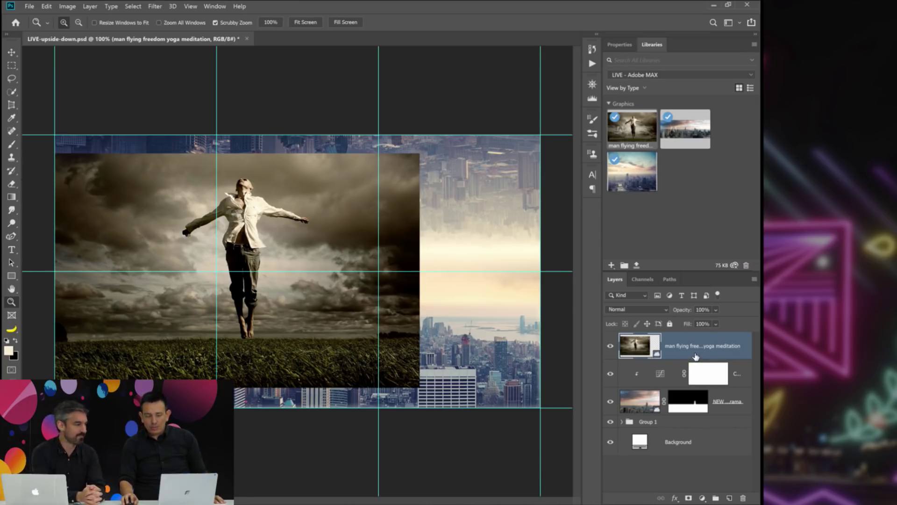
Convert the flying man layer to a Smart Object and open its contents for editing.
right_click(696, 357)
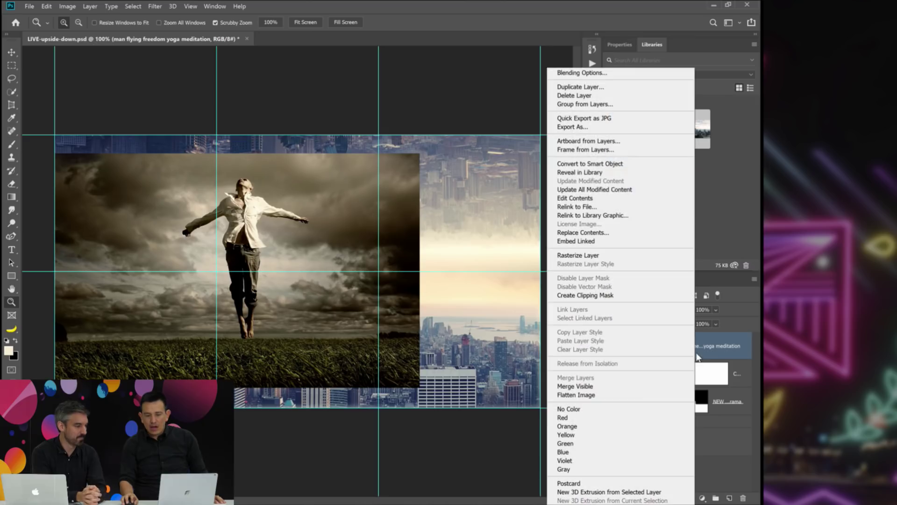
left_click(600, 164)
double_click(648, 354)
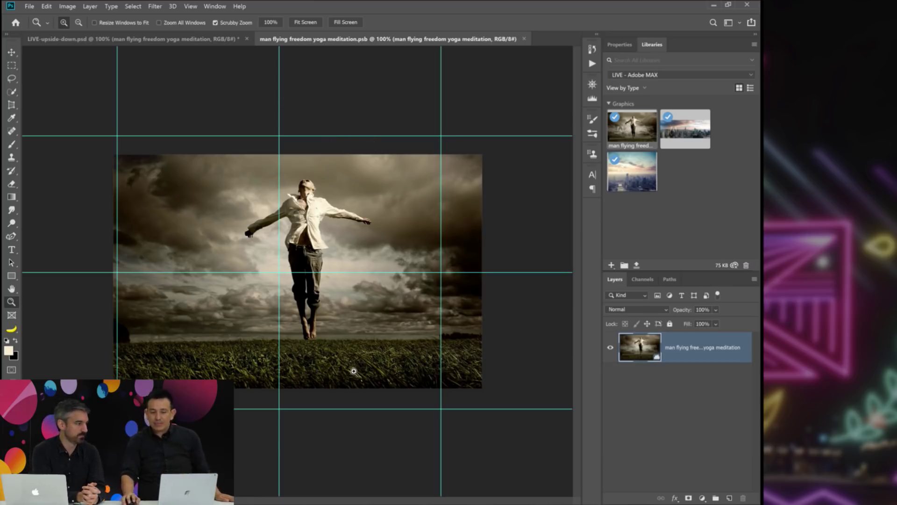
Select the flying man and hide the surrounding sky and grass with a layer mask.
left_click(12, 70)
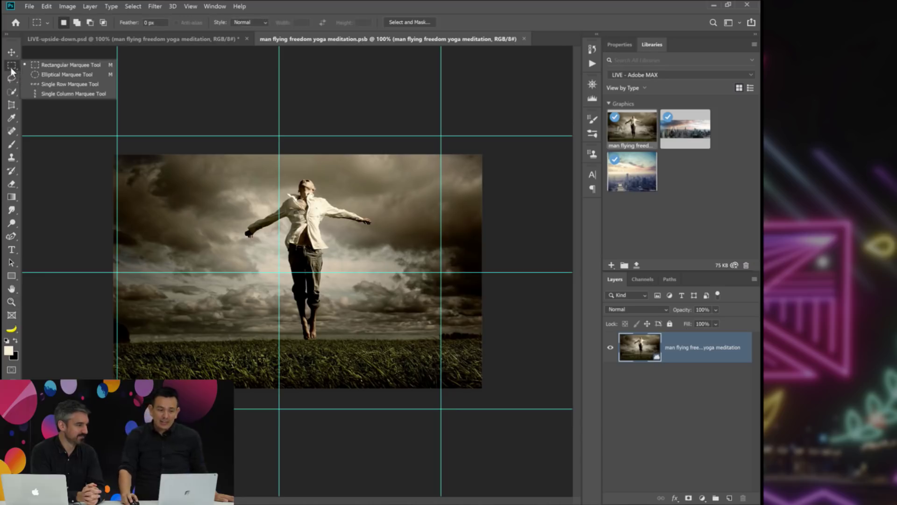
left_click(12, 93)
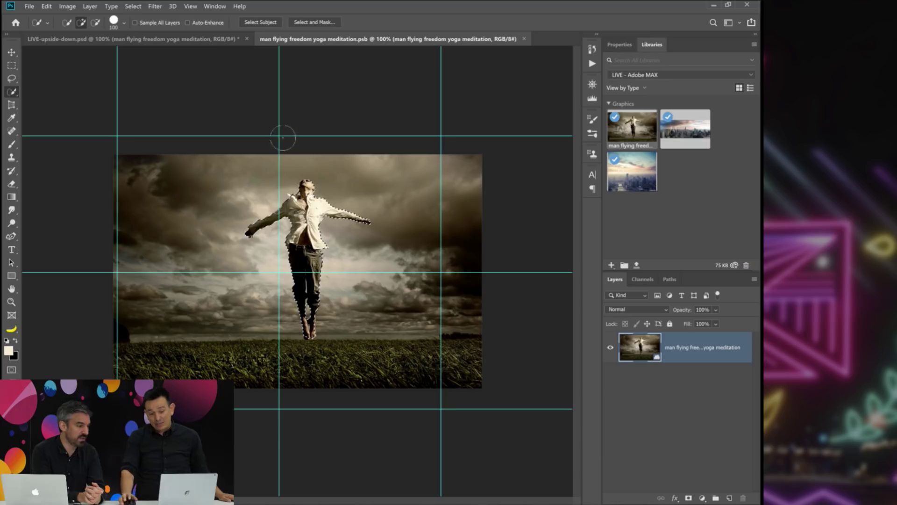
left_click(688, 498)
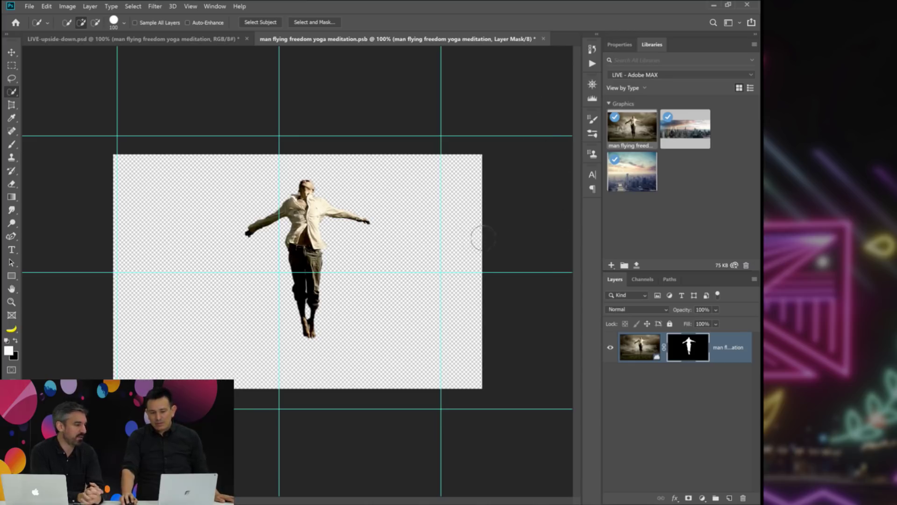
double_click(690, 351)
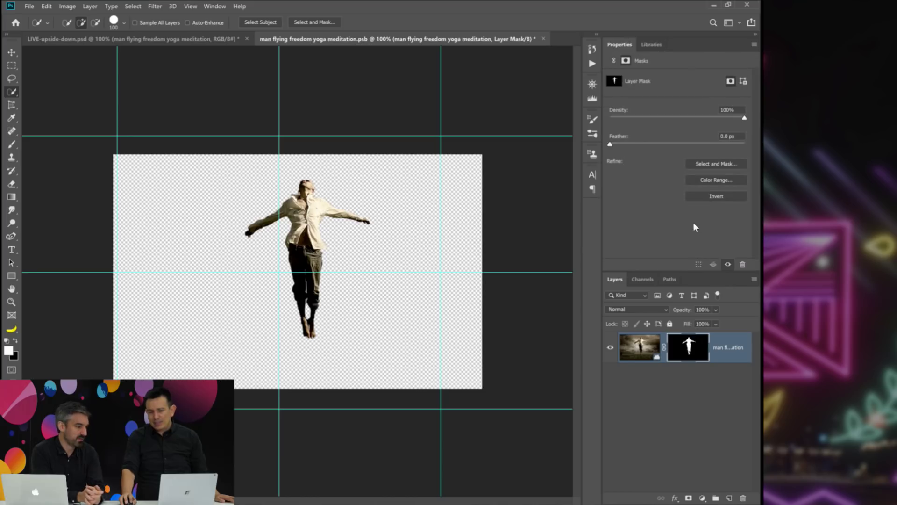
left_click(728, 165)
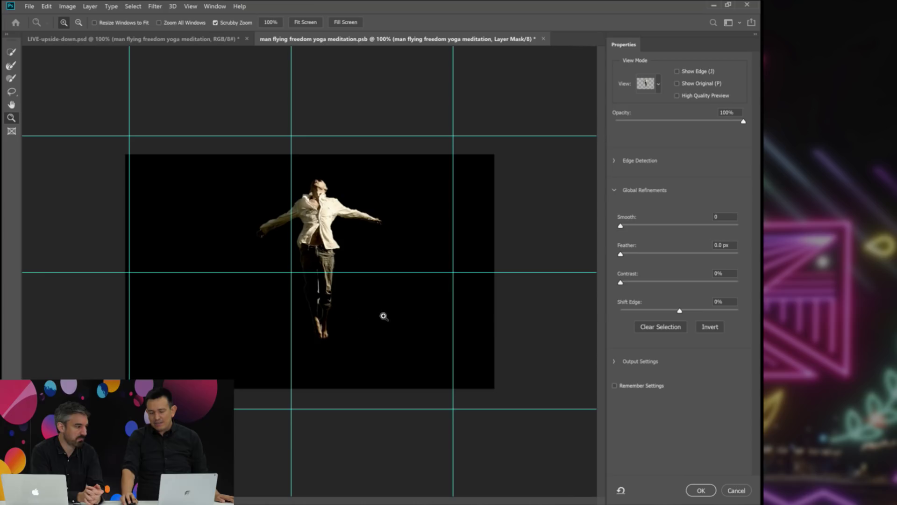
left_click(737, 490)
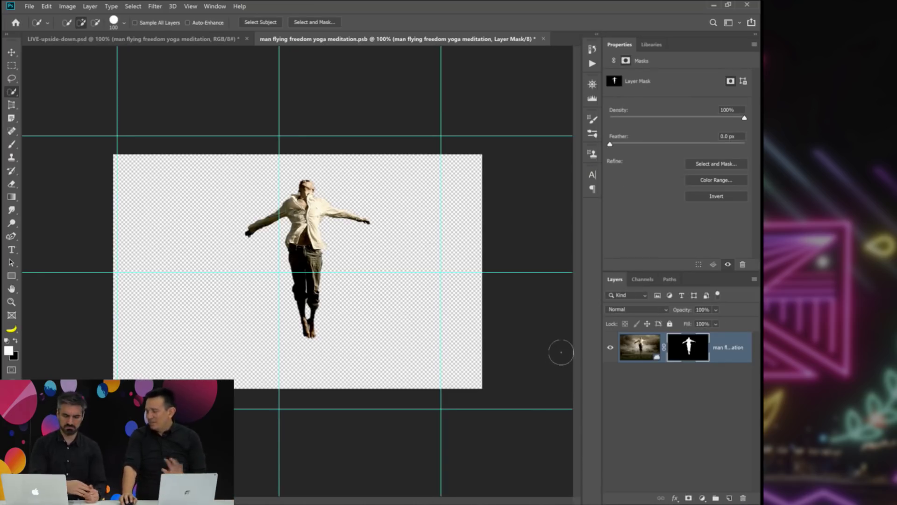
Close the smart object contents with the changes saved, and inspect the man's outstretched hand against the city composite.
left_click(543, 38)
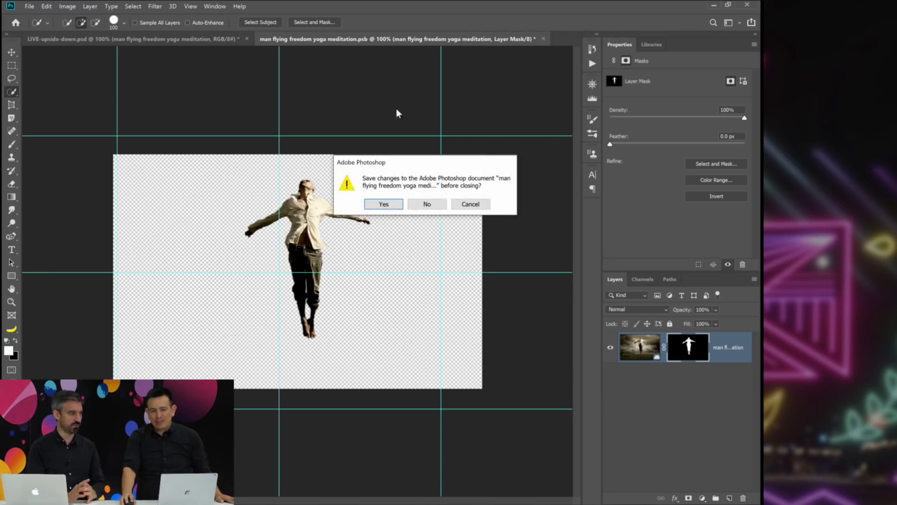
left_click(382, 204)
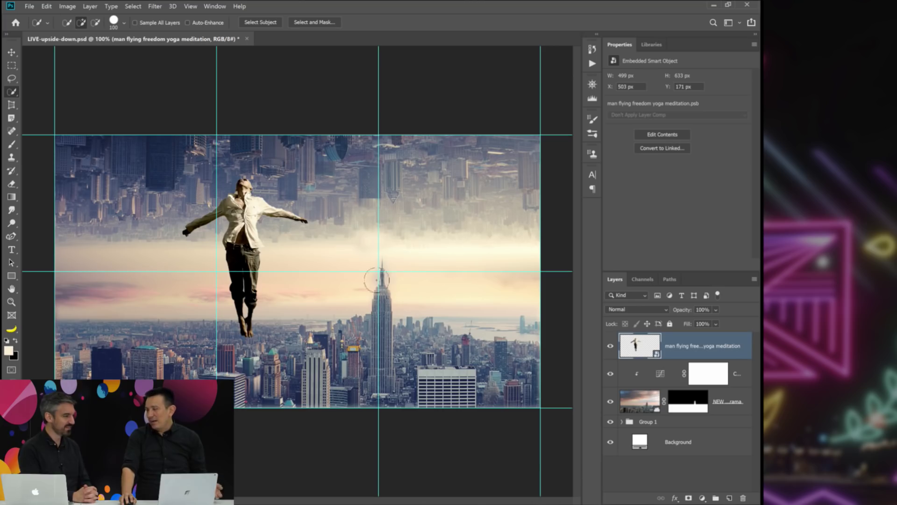
left_click(11, 302)
left_click_drag(304, 217, 291, 225)
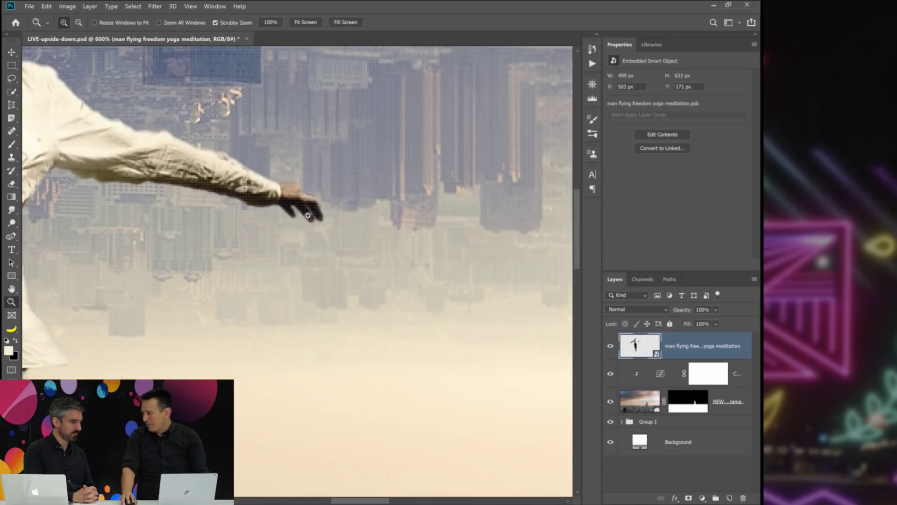
right_click(303, 228)
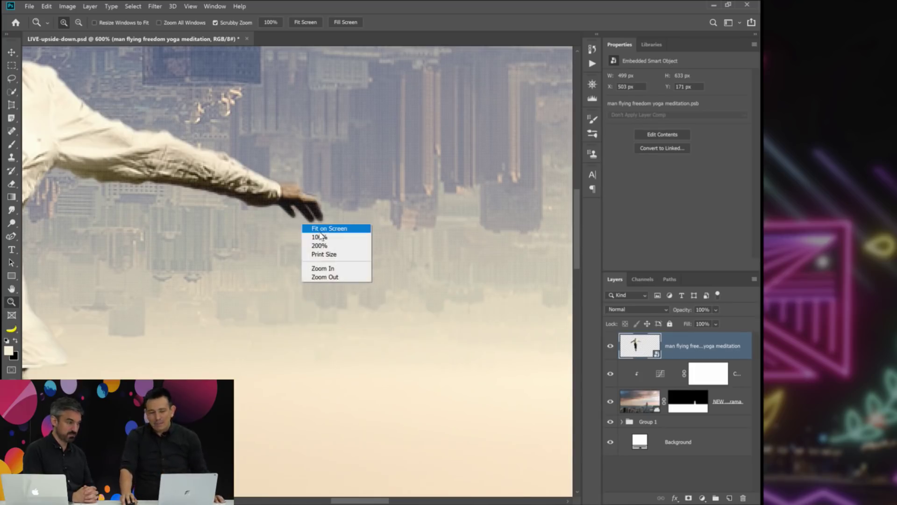
left_click(316, 229)
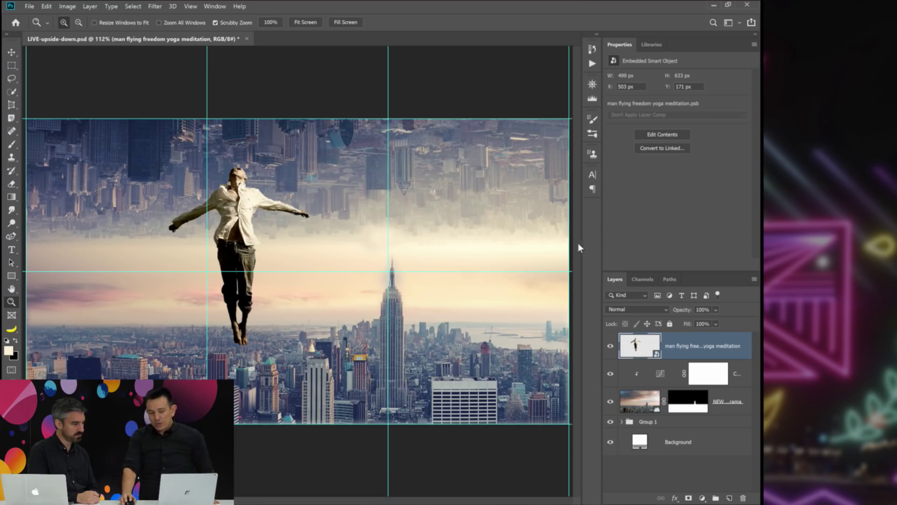
Reopen the man's smart object contents, outline the lit trouser leg with the Lasso, and copy it to a new layer.
double_click(640, 346)
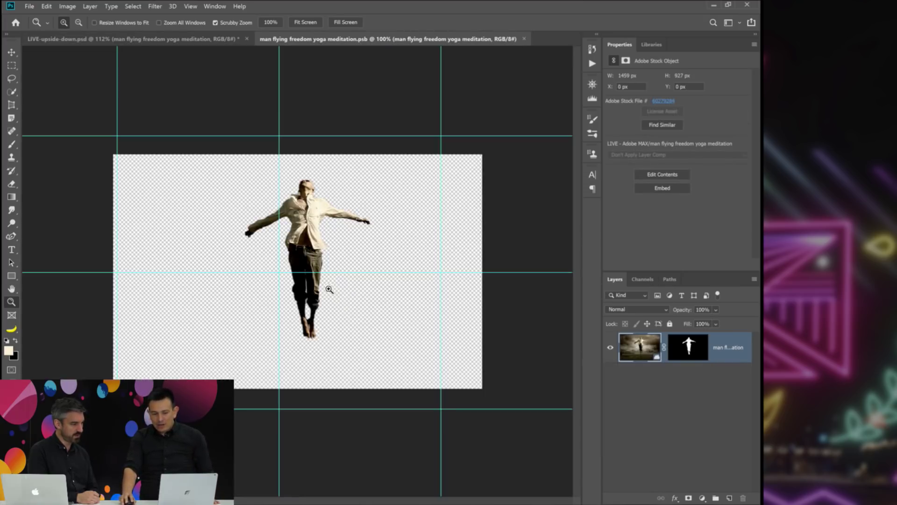
left_click(326, 286)
left_click(245, 212)
left_click(13, 77)
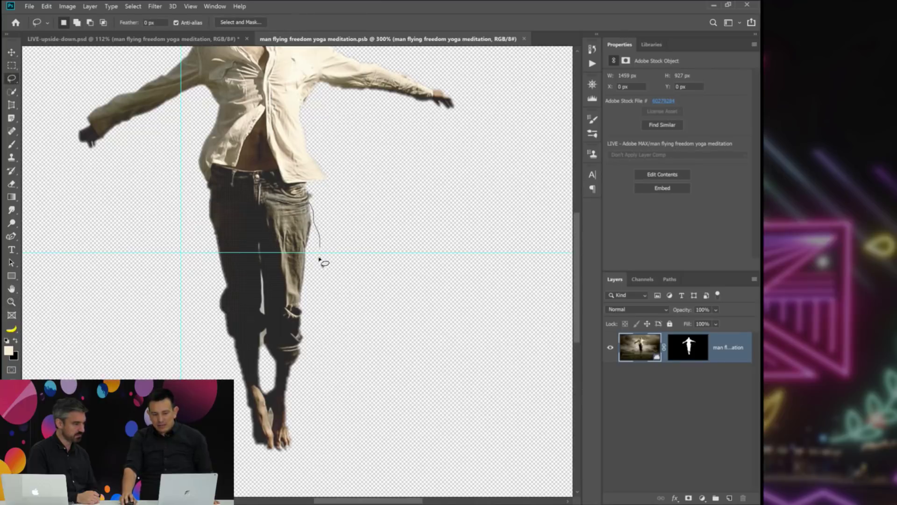
left_click_drag(319, 258, 317, 309)
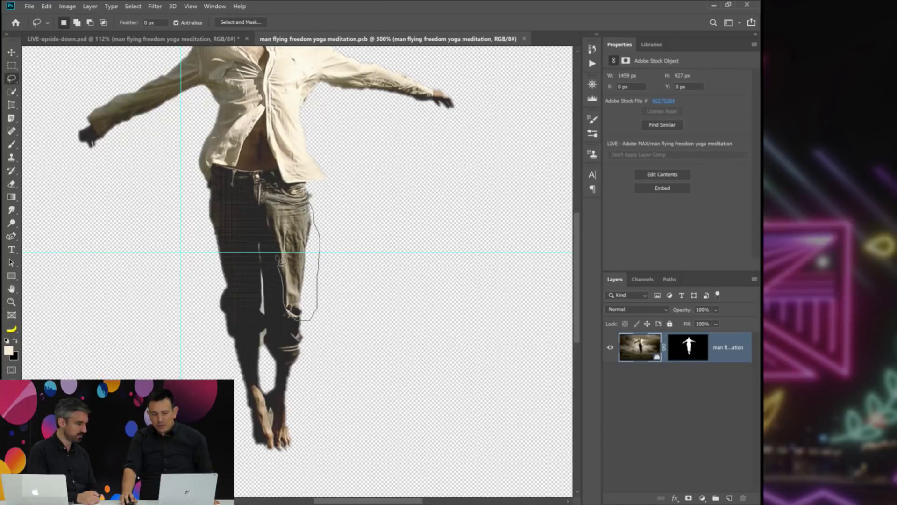
left_click_drag(267, 212, 266, 211)
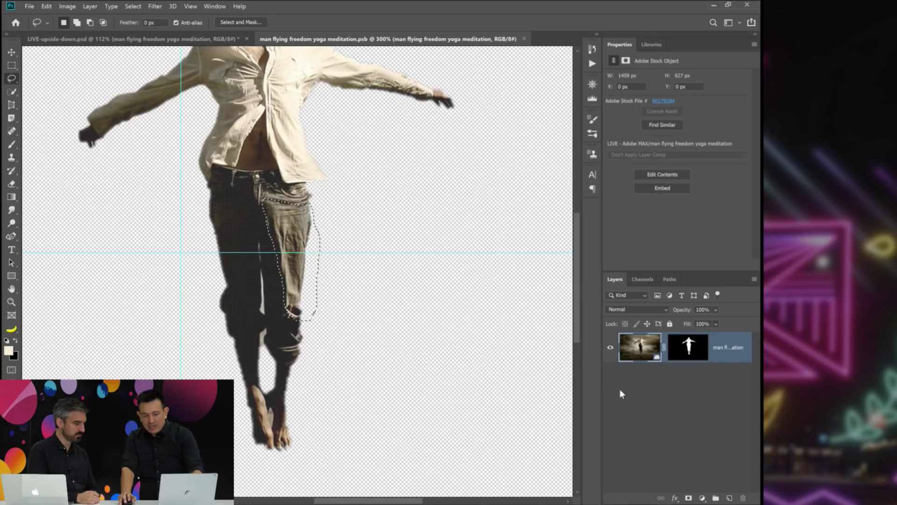
key("ctrl+j")
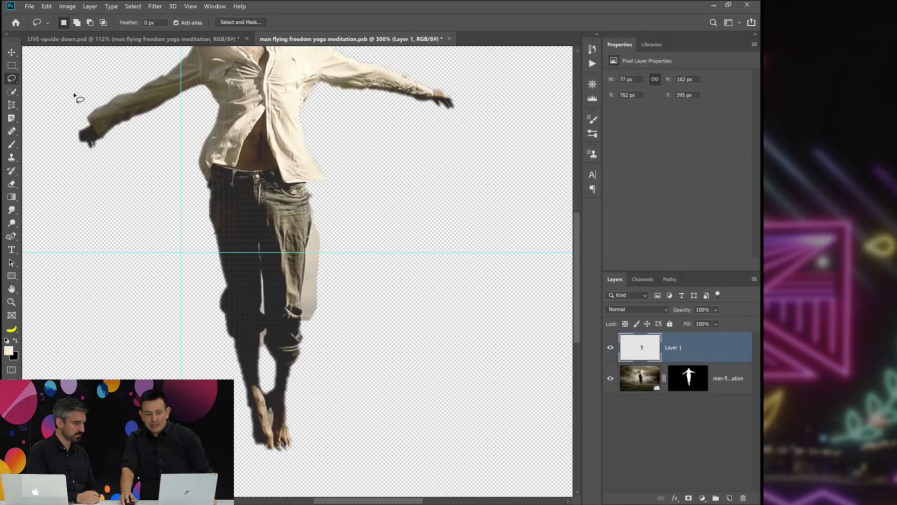
Place the copied leg patch over the shaded trouser leg, flip it horizontally, and align it with that leg.
left_click(12, 52)
left_click_drag(310, 273, 252, 270)
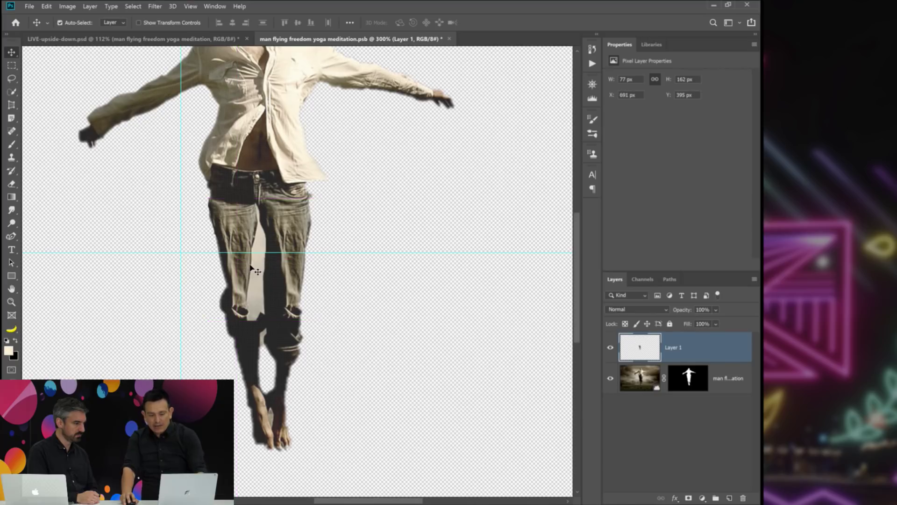
key("ctrl+t")
right_click(242, 253)
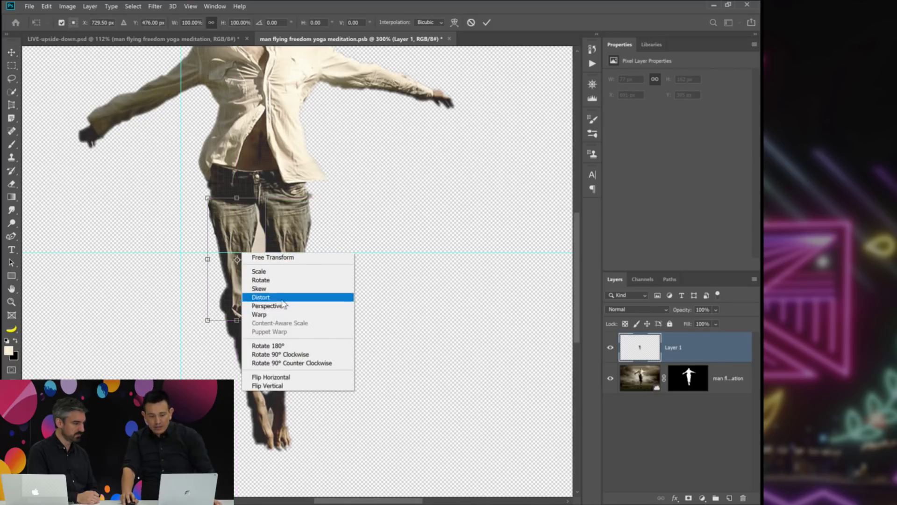
left_click(289, 379)
left_click_drag(240, 264, 242, 272)
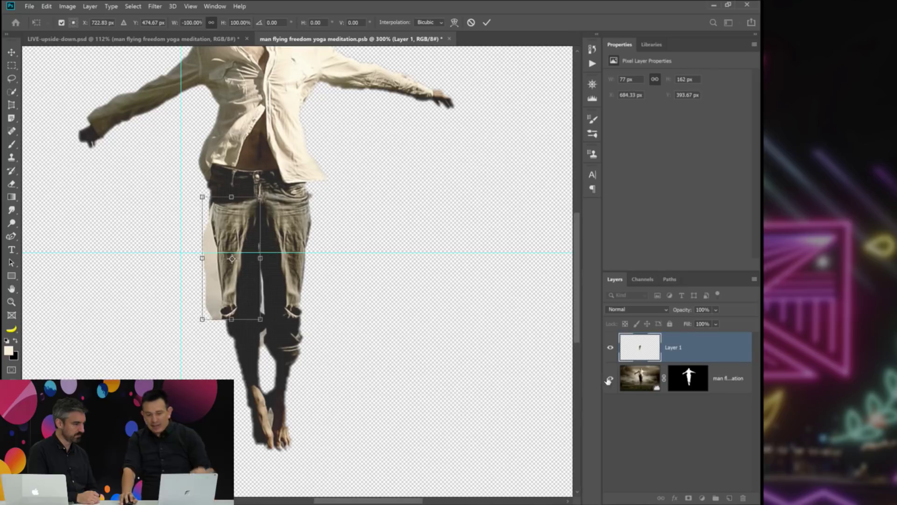
key("Return")
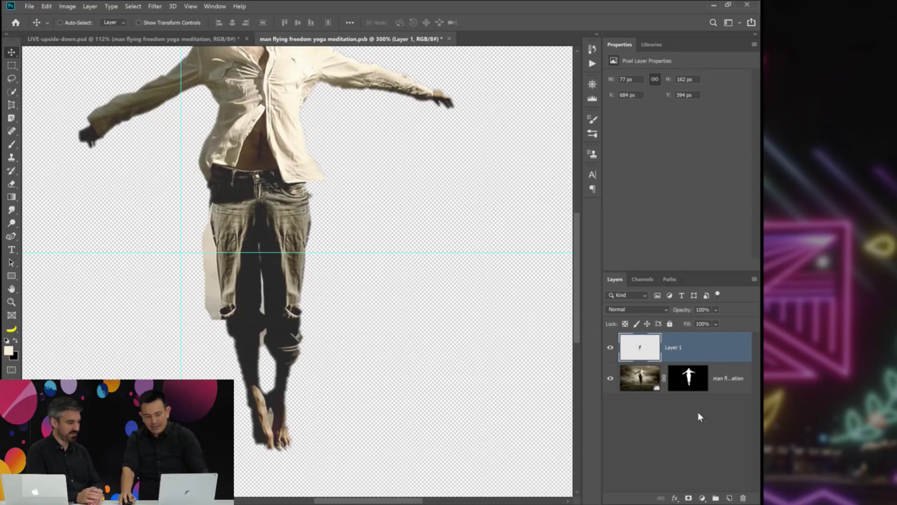
Clip the leg patch to the masked man layer and hide a lassoed area of it with a layer mask.
key("ctrl")
key("ctrl+alt+g")
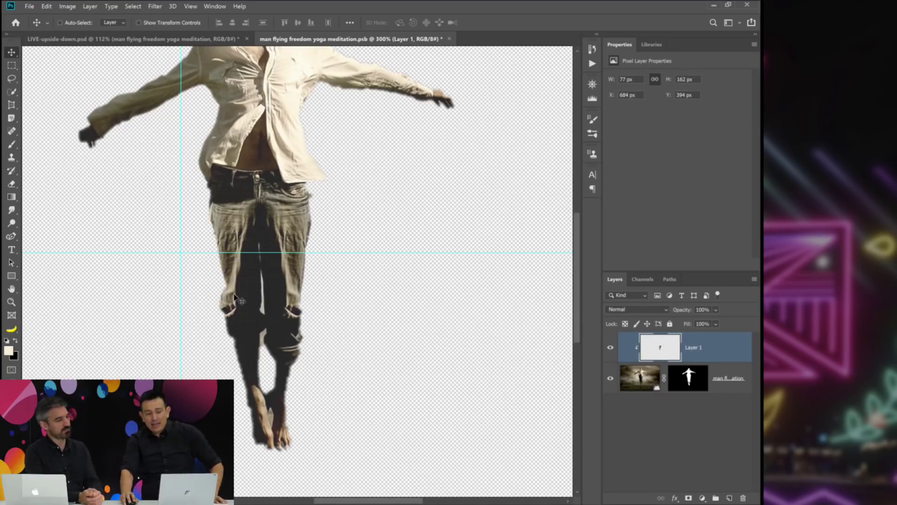
key("l")
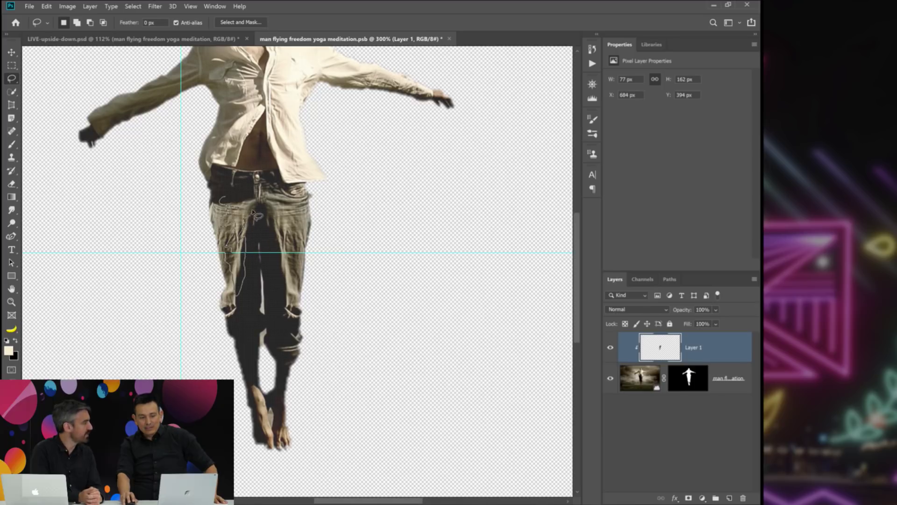
left_click_drag(239, 202, 242, 202)
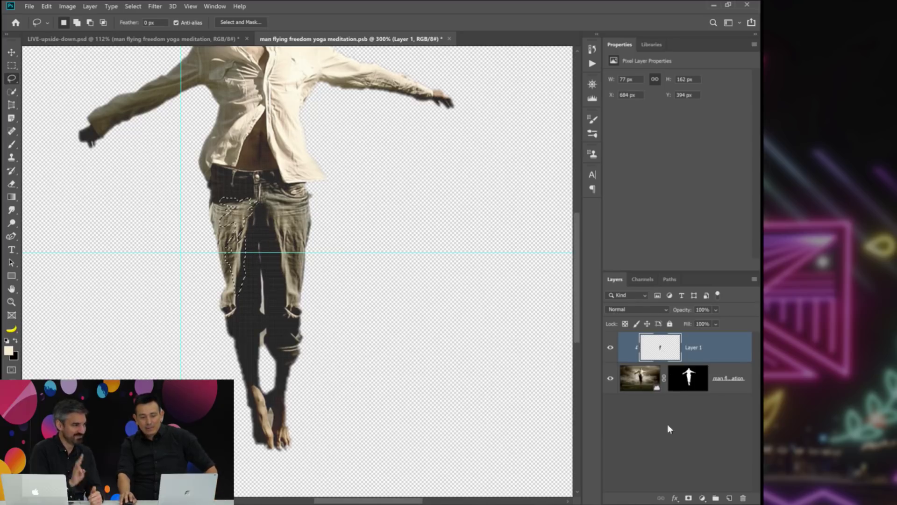
left_click(688, 498, "alt")
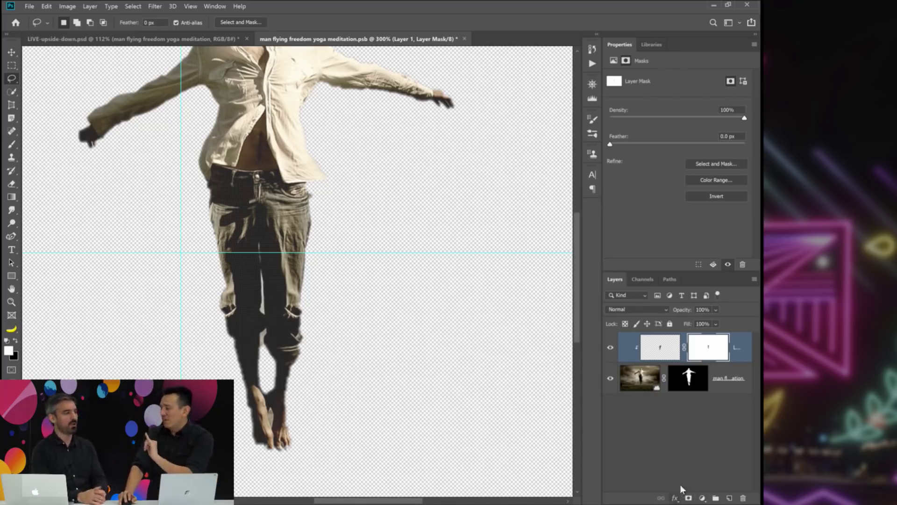
Compare the legs with and without the patch, lower its opacity to 53%, and save and close the smart object contents.
left_click(610, 348)
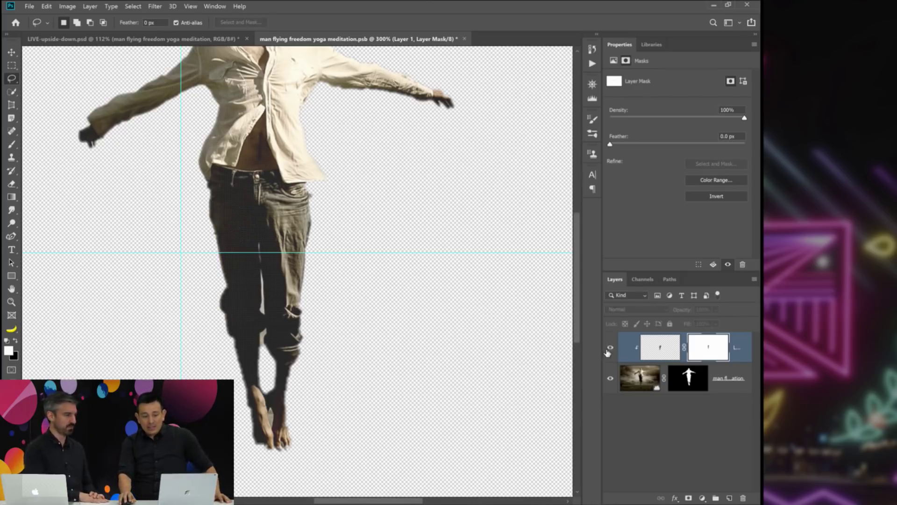
left_click(609, 349)
left_click_drag(685, 310, 661, 313)
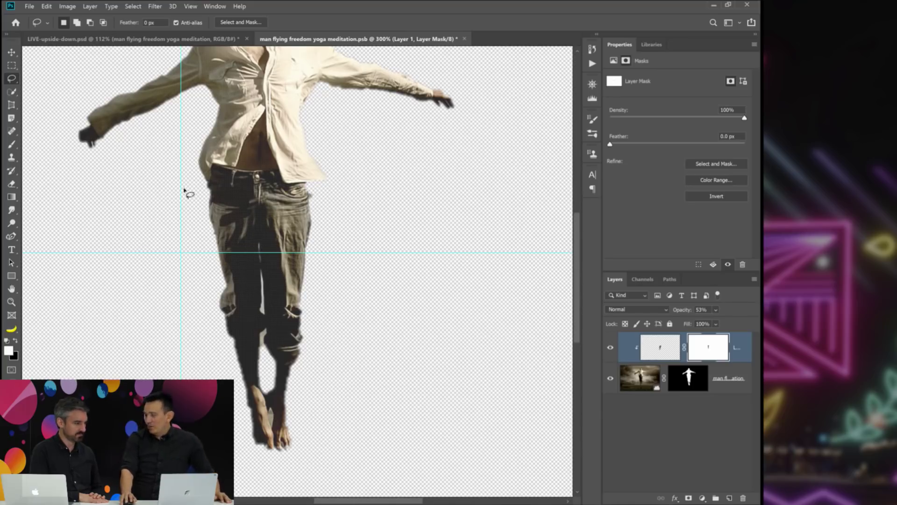
left_click(464, 39)
left_click(391, 204)
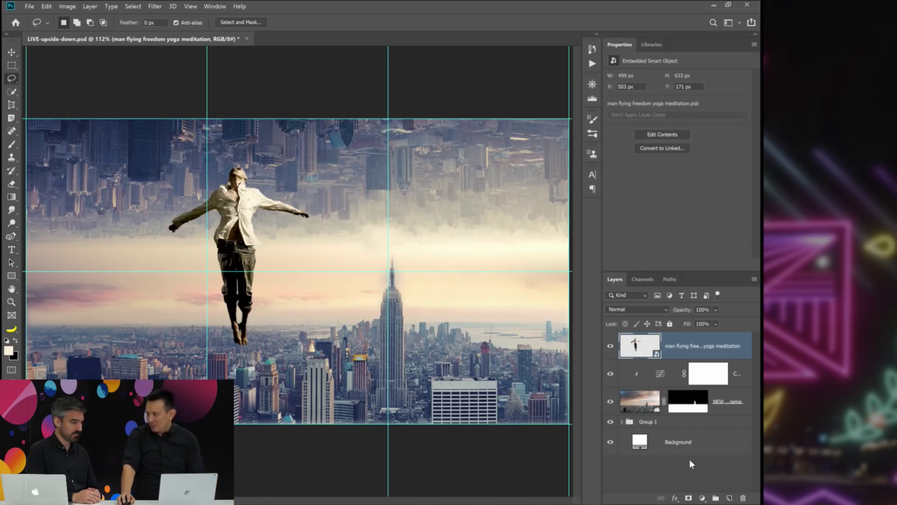
Add a Curves adjustment layer above the man, and create a new top layer filled with black.
left_click(703, 498)
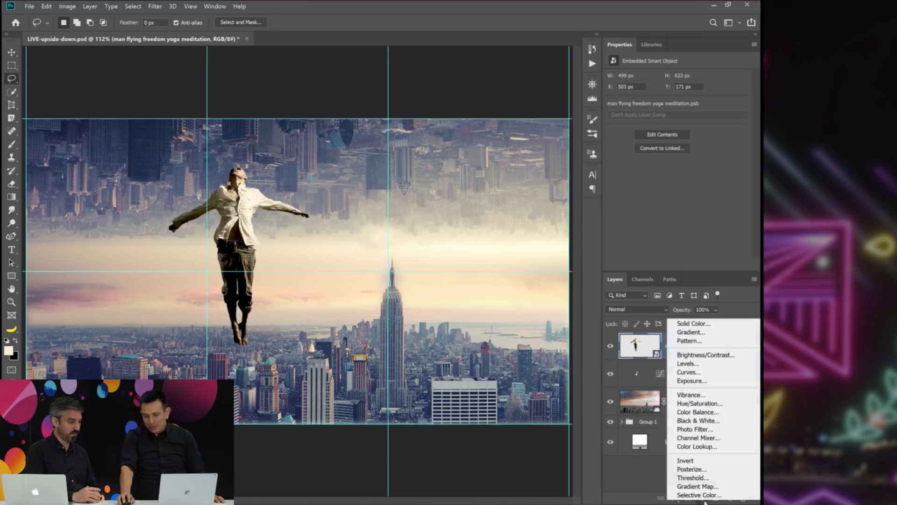
left_click(707, 375)
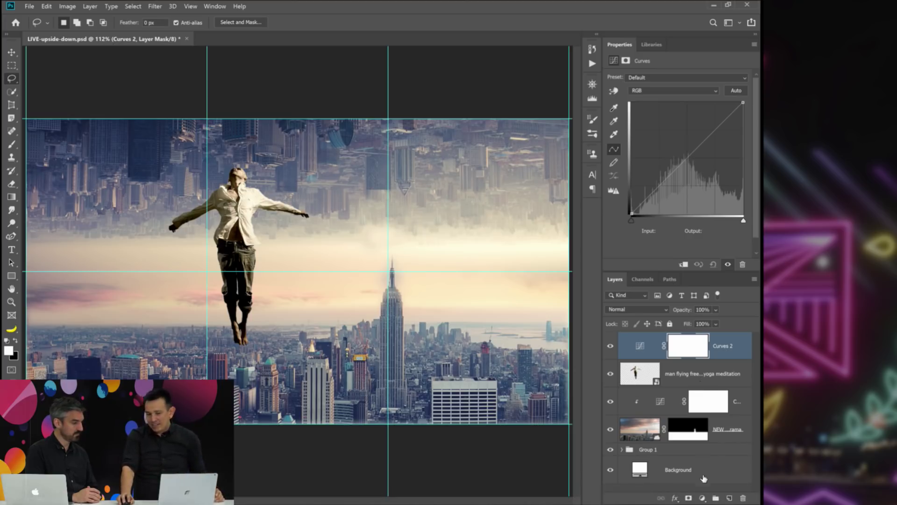
left_click(729, 497)
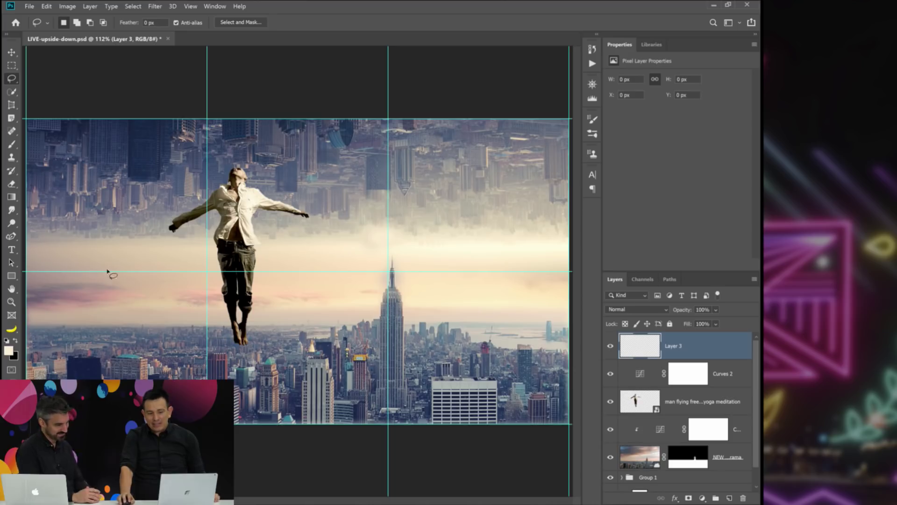
left_click(16, 343)
key("alt+BackSpace")
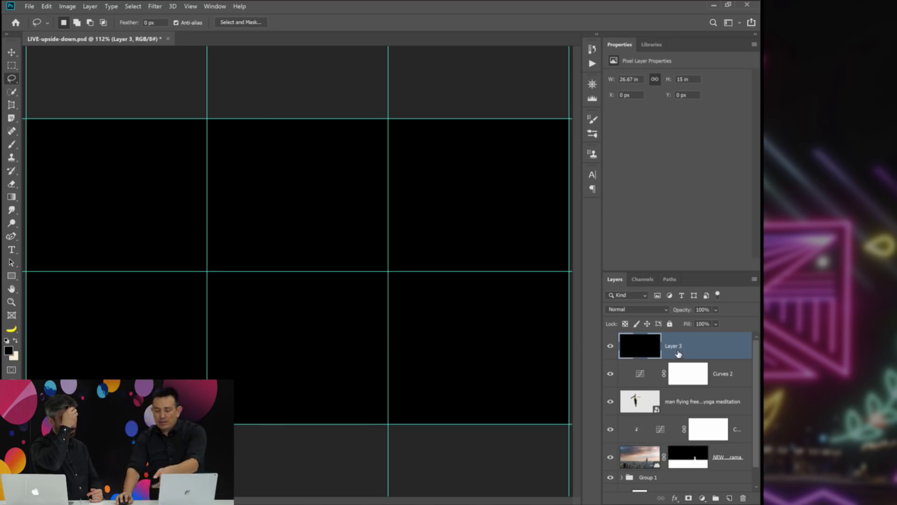
Render a 105mm Prime lens flare on the black layer at 128% brightness, centred in its upper-right area.
left_click(155, 7)
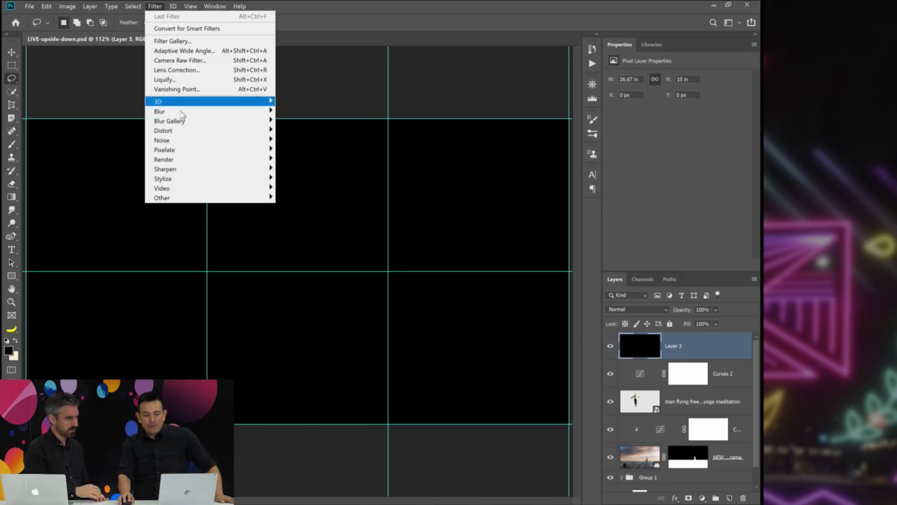
mouse_move(250, 159)
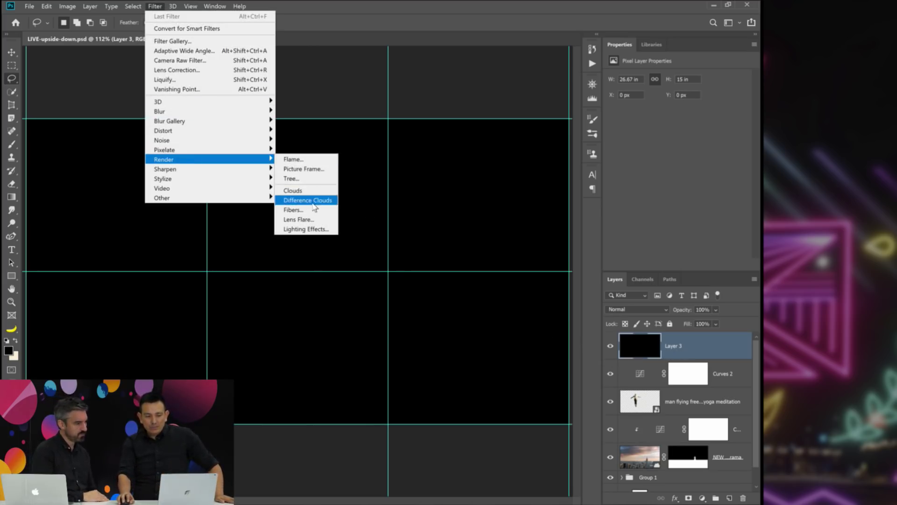
left_click(298, 219)
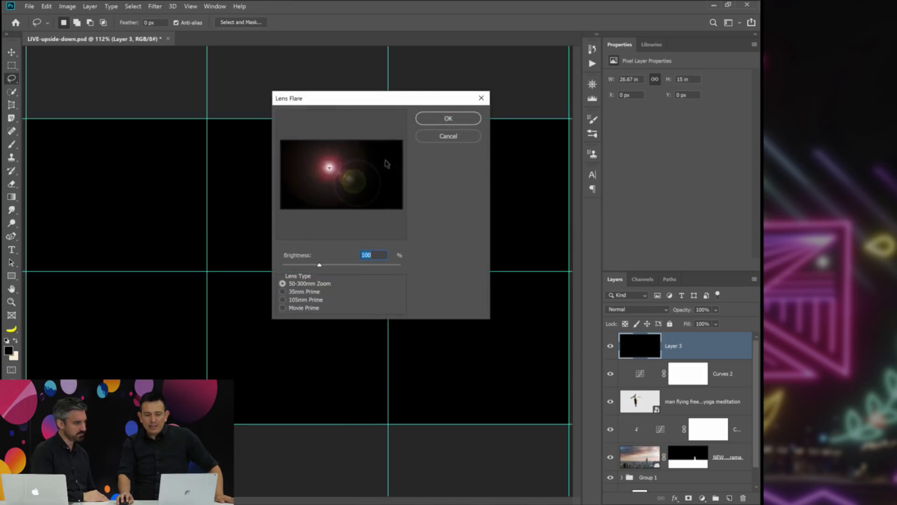
left_click(372, 163)
left_click(305, 300)
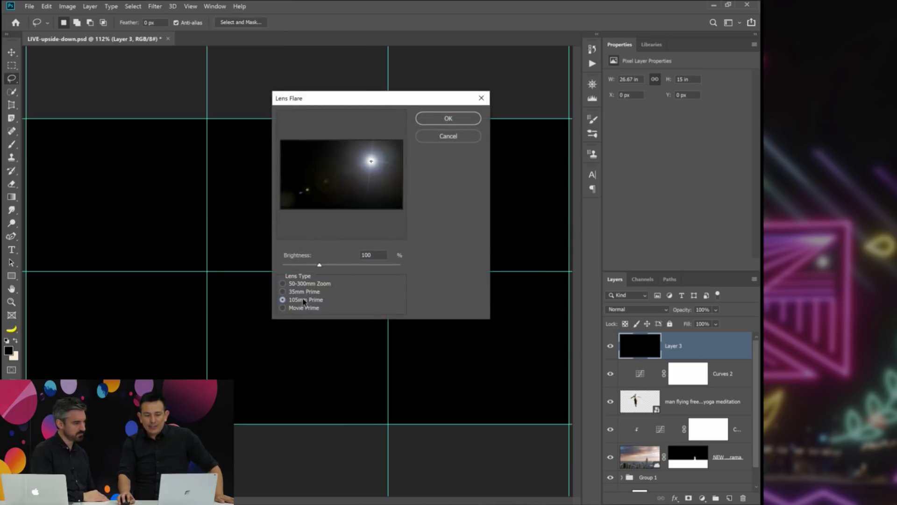
mouse_move(345, 264)
left_mouse_down()
mouse_move(362, 264)
mouse_move(340, 264)
left_mouse_up()
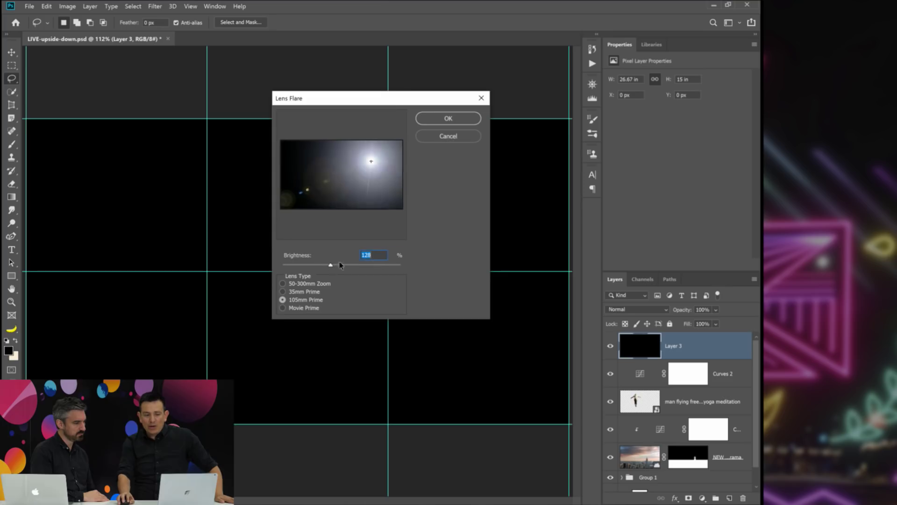
left_click(457, 120)
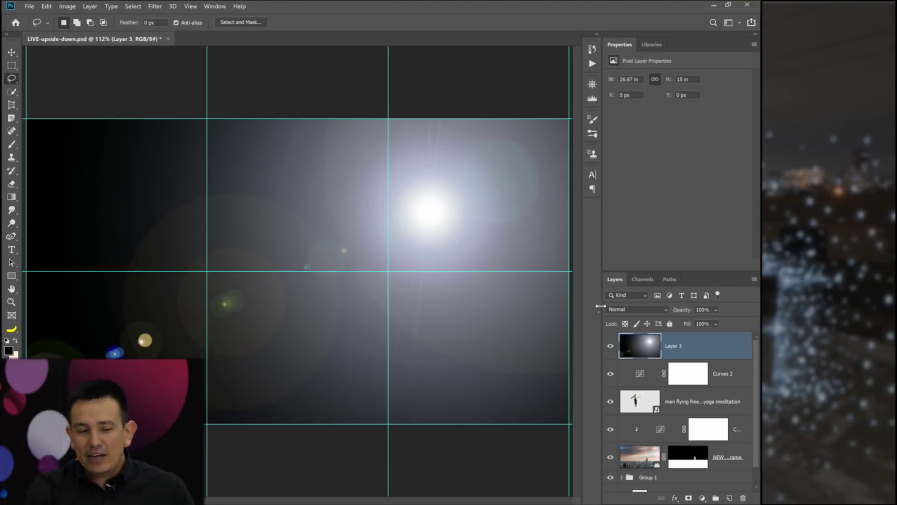
Try the Screen blend mode on the flare layer, and revert the layer to plain black in Normal mode.
left_click(644, 309)
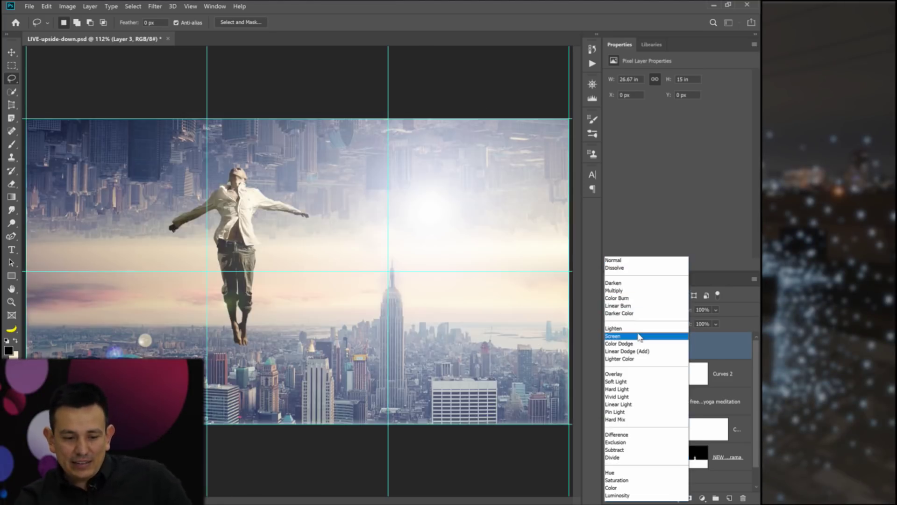
left_click(639, 338)
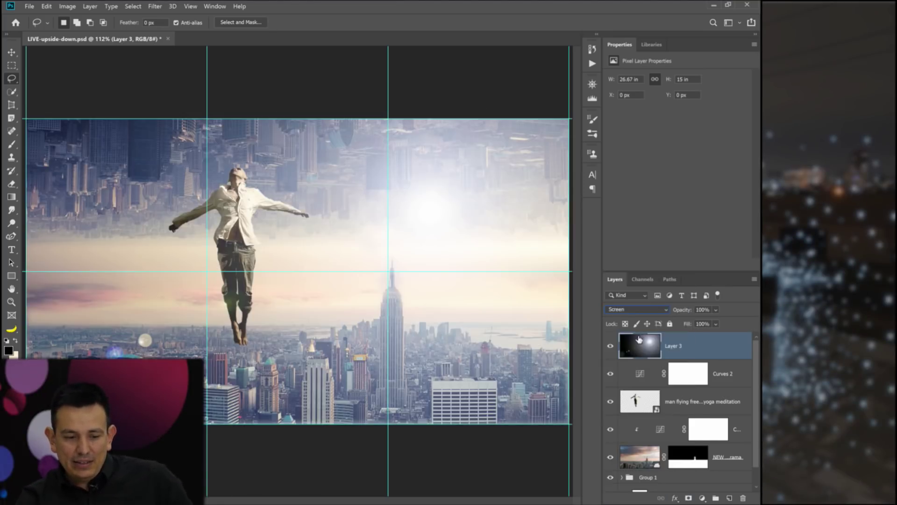
left_click(619, 312)
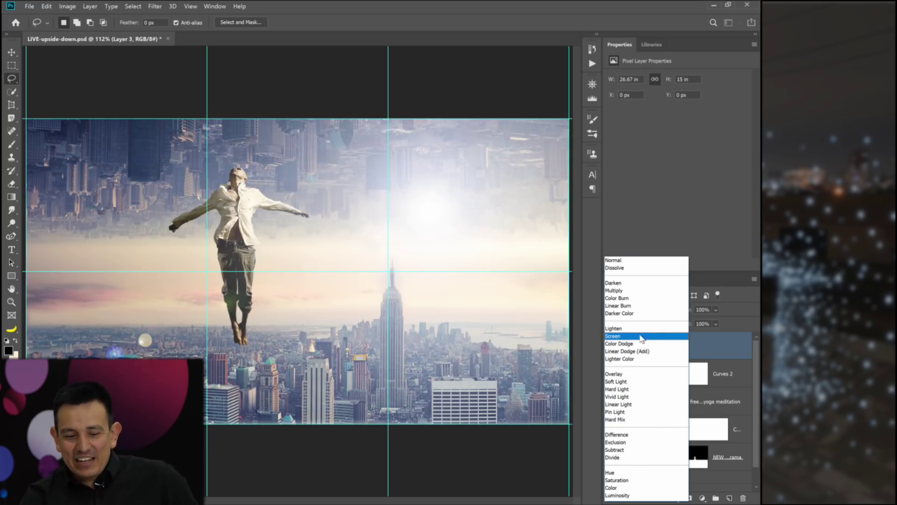
left_click(642, 336)
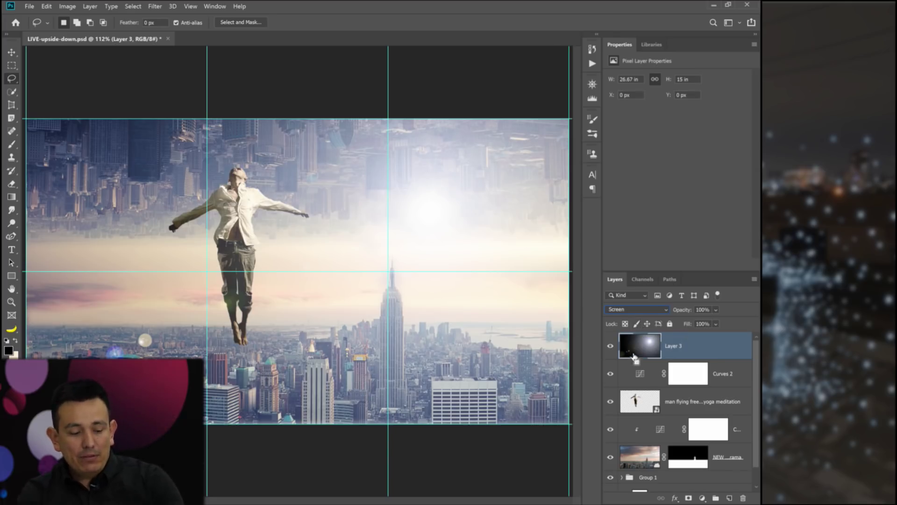
key("shift+alt+n")
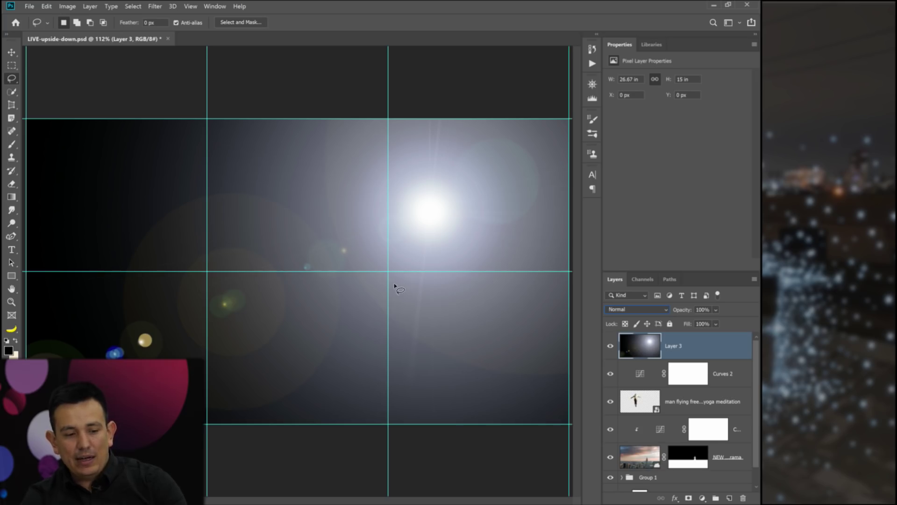
key("alt+BackSpace")
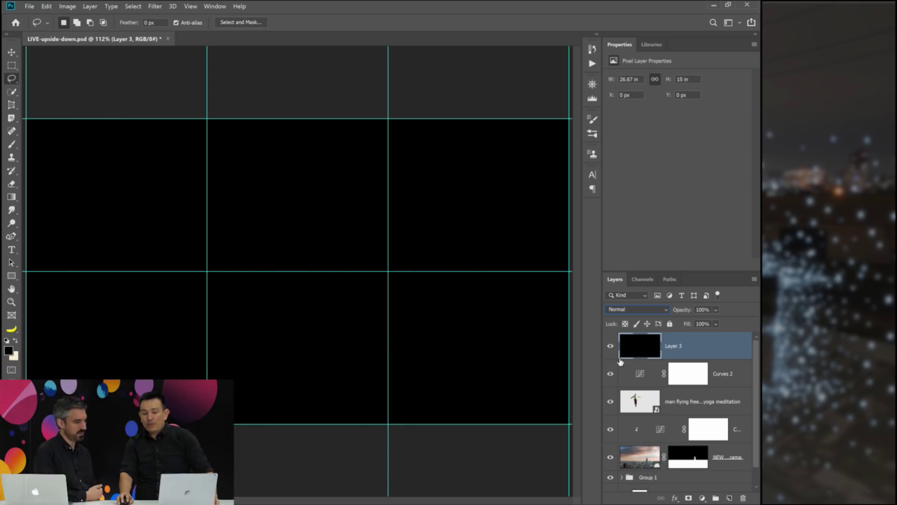
Hide the black layer to reveal the scene, and open and collapse the Info readout for cursor coordinates.
left_click(610, 346)
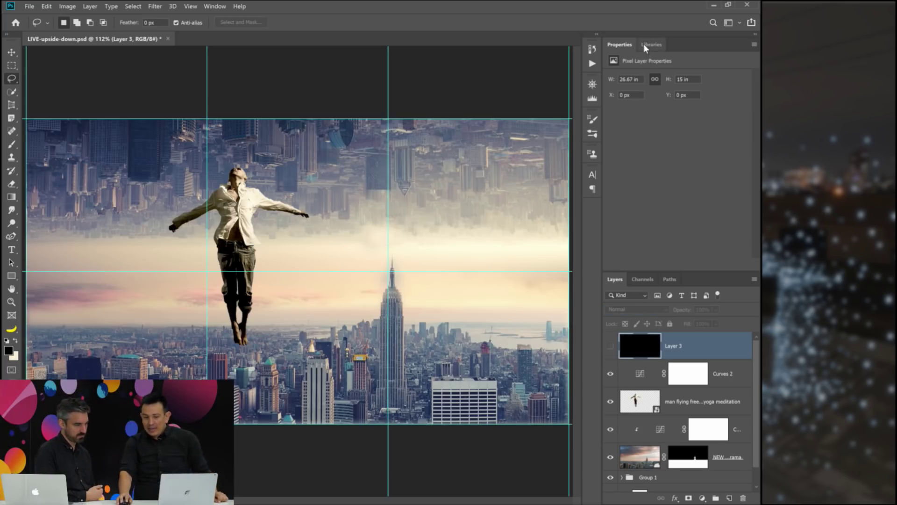
left_click(222, 6)
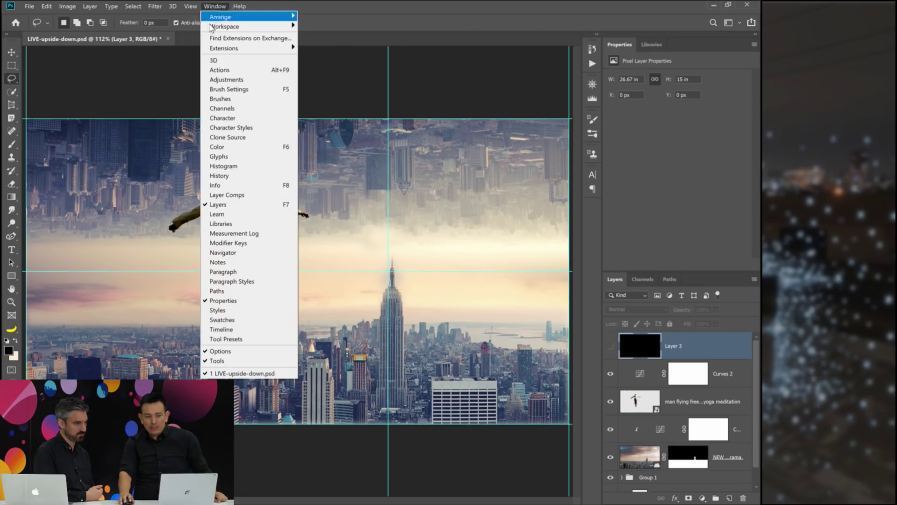
left_click(217, 186)
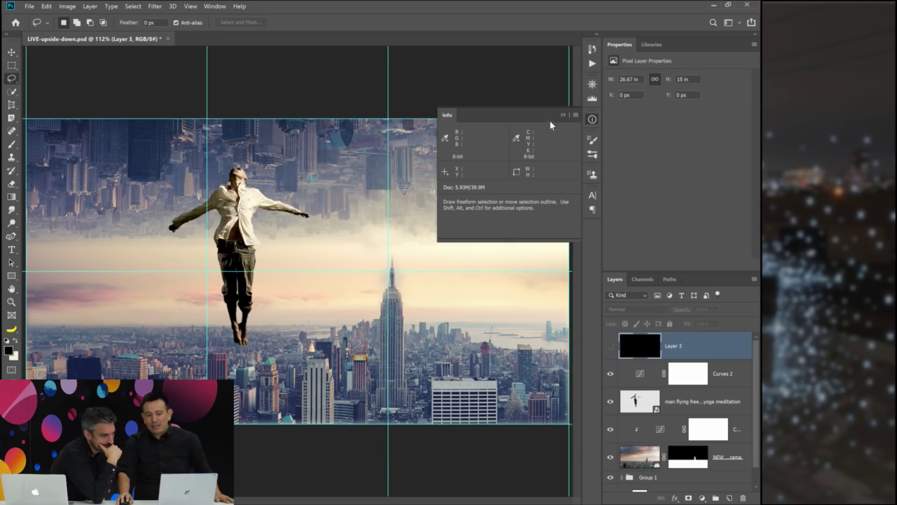
left_click(562, 115)
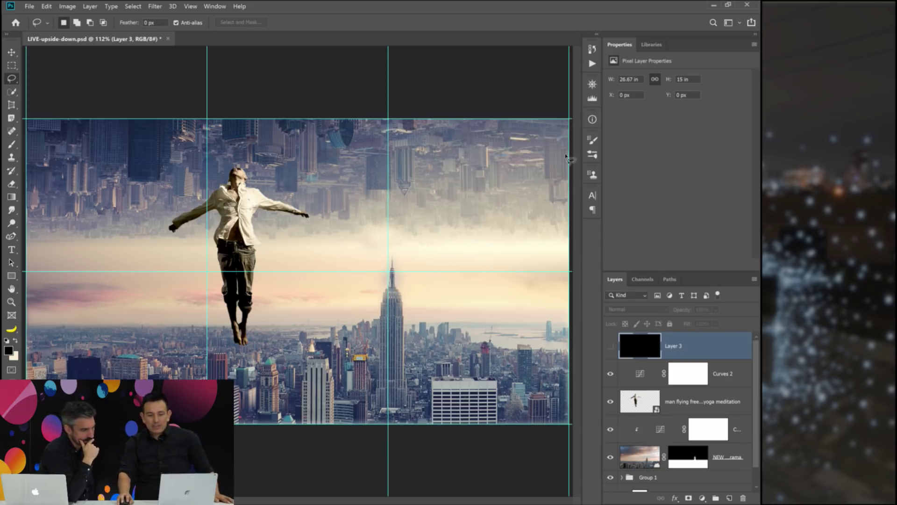
Make the black layer visible and set its blend mode to Screen.
left_click(610, 346)
left_click(636, 309)
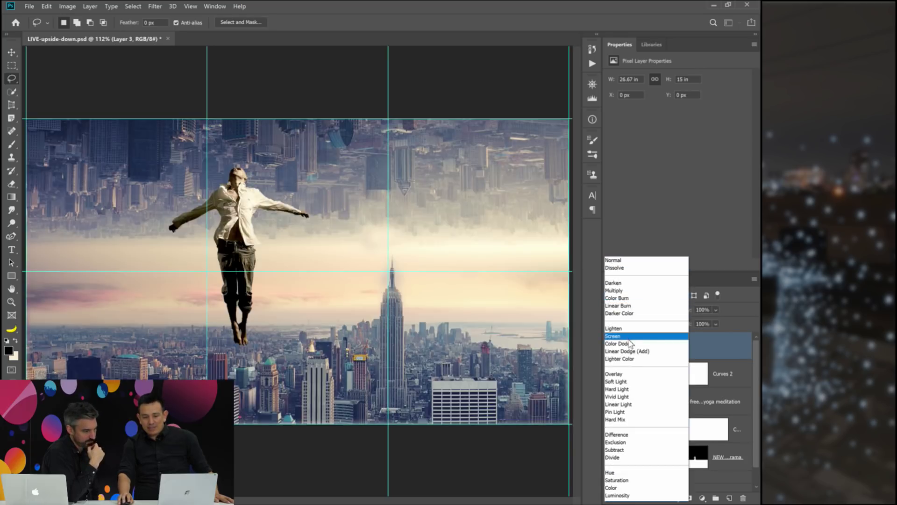
left_click(668, 346)
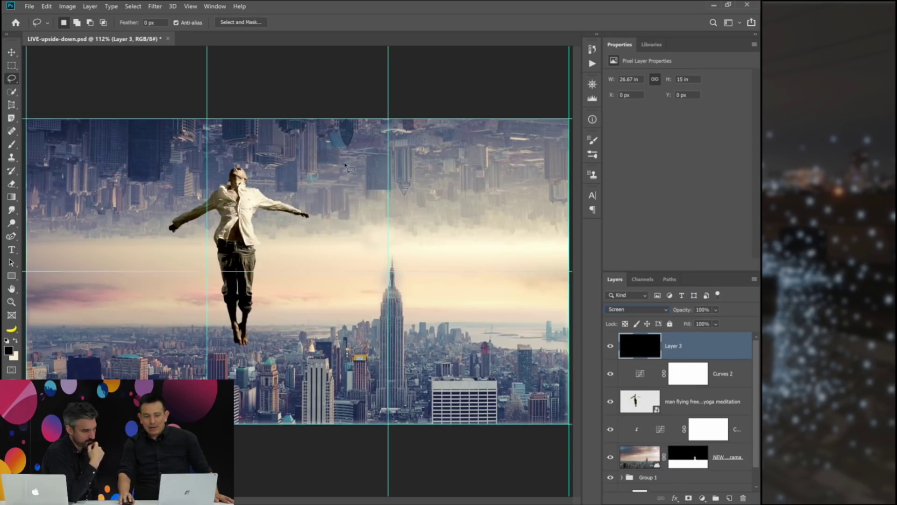
Render a 105mm Prime lens flare on the black layer, precisely centred at X 1280, Y 548 pixels, with 80% brightness.
left_click(155, 7)
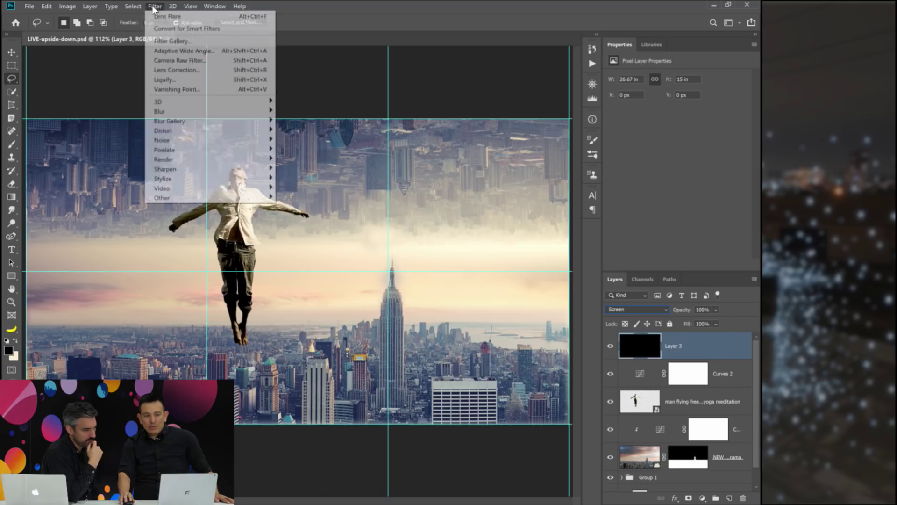
mouse_move(198, 161)
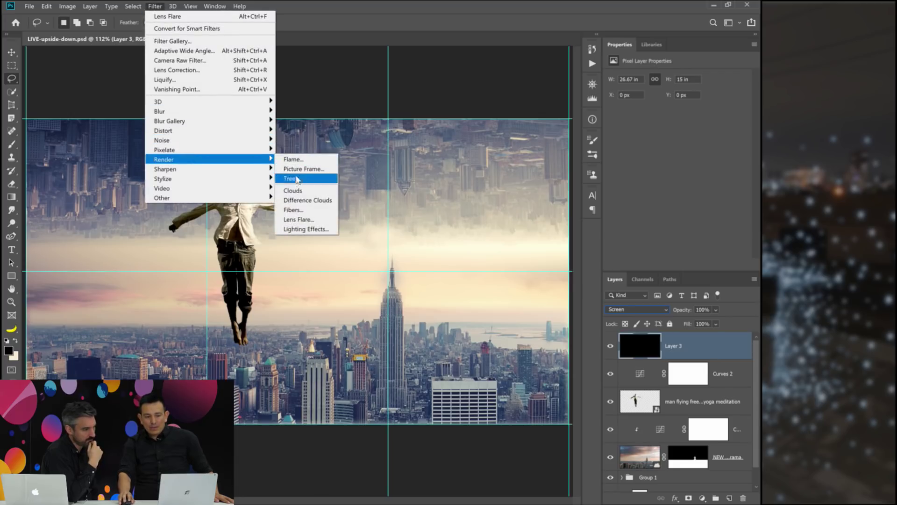
left_click(313, 221)
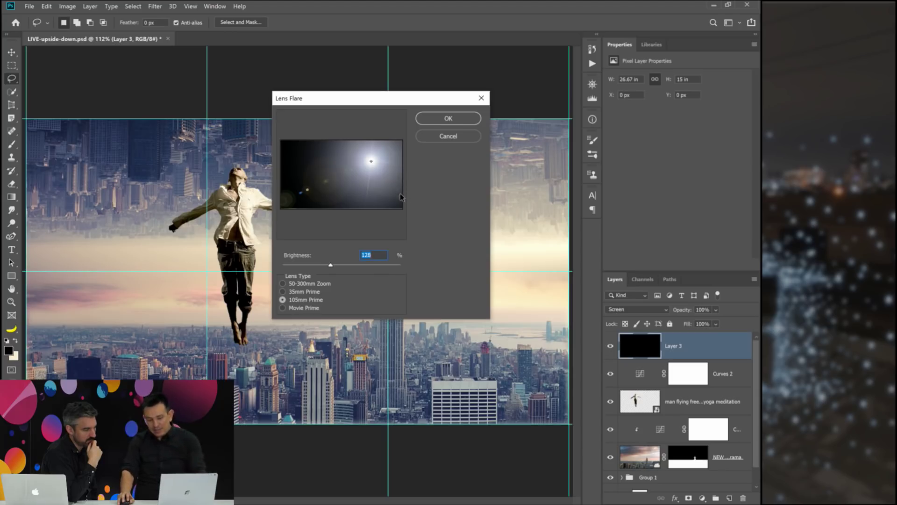
left_click(352, 184, "alt")
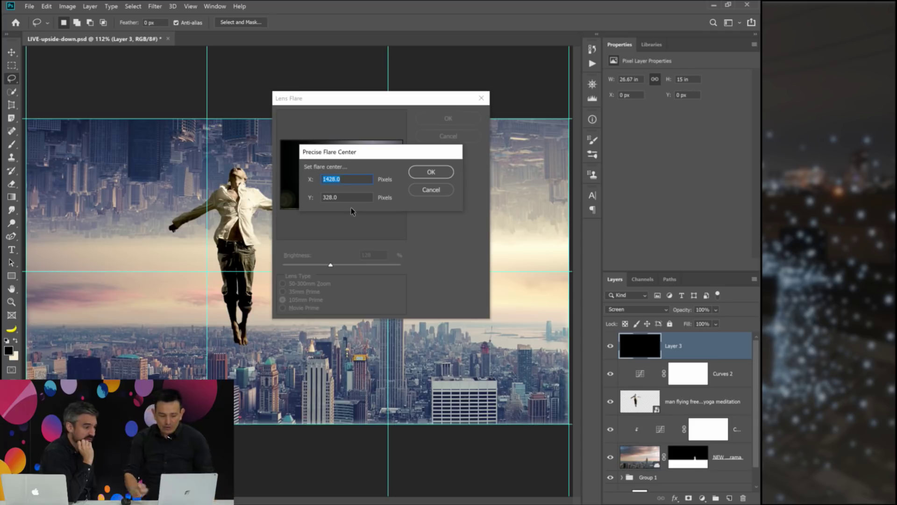
type("1280")
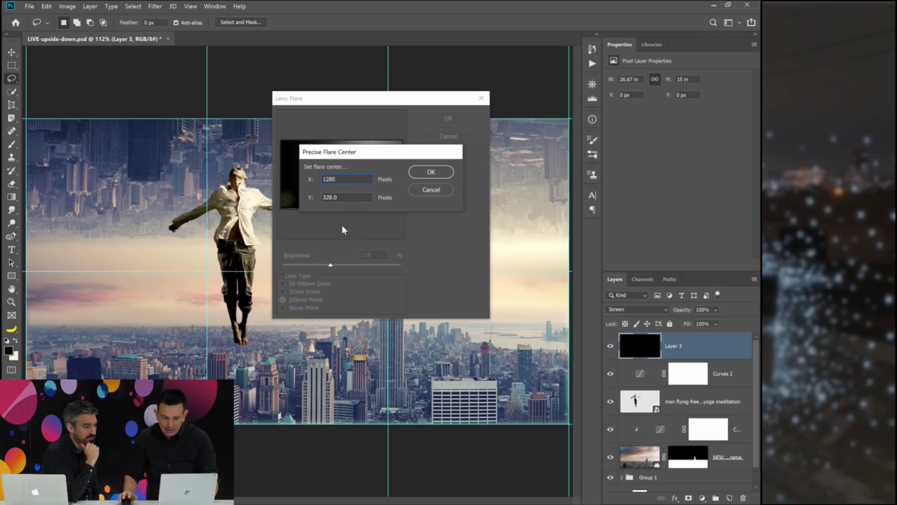
type("548")
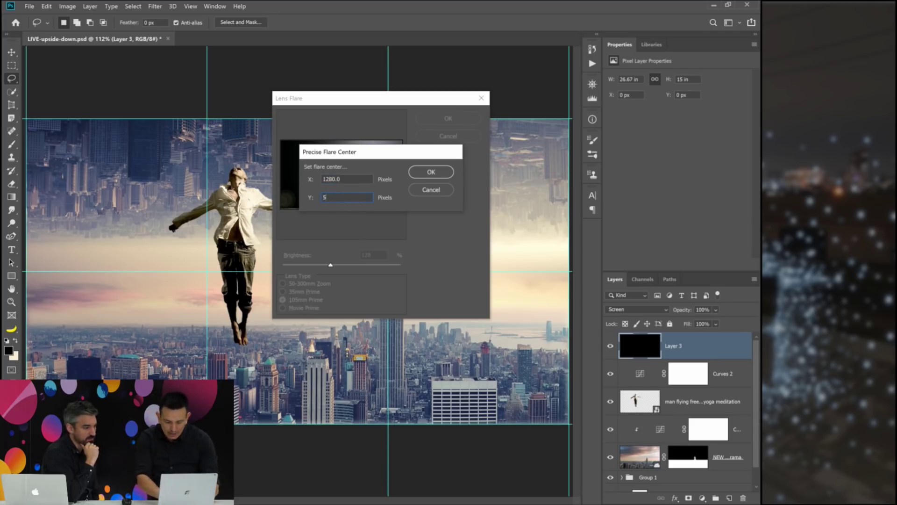
left_click(443, 172)
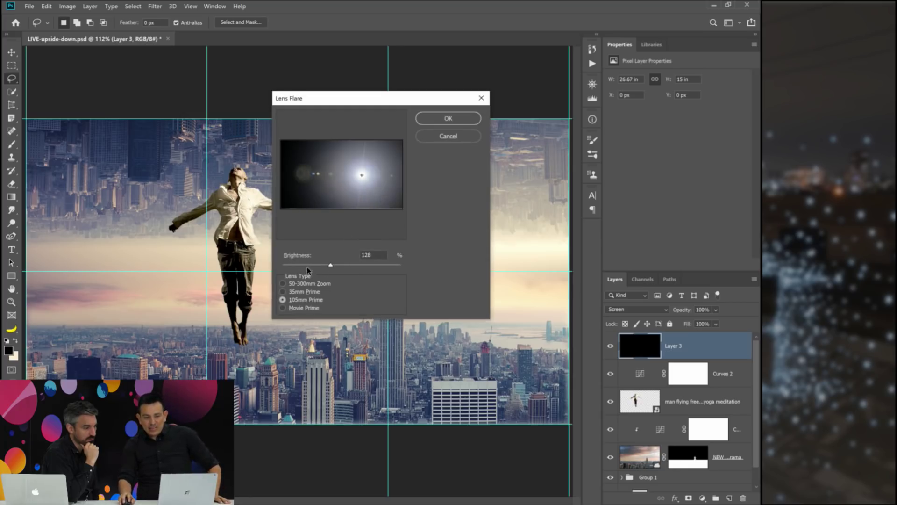
mouse_move(307, 270)
left_mouse_down()
mouse_move(320, 265)
mouse_move(311, 265)
left_mouse_up()
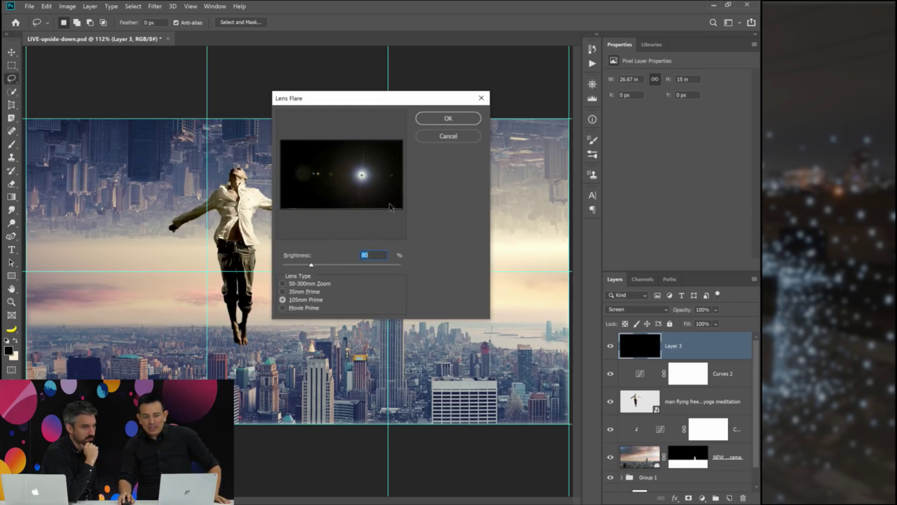
left_click(448, 117)
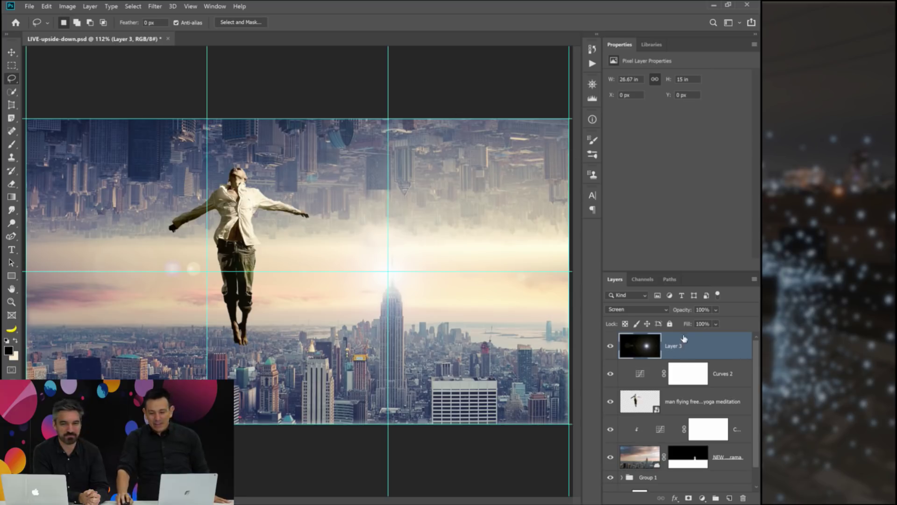
Delete the lens flare layer above the Curves adjustment.
left_click_drag(692, 349, 743, 498)
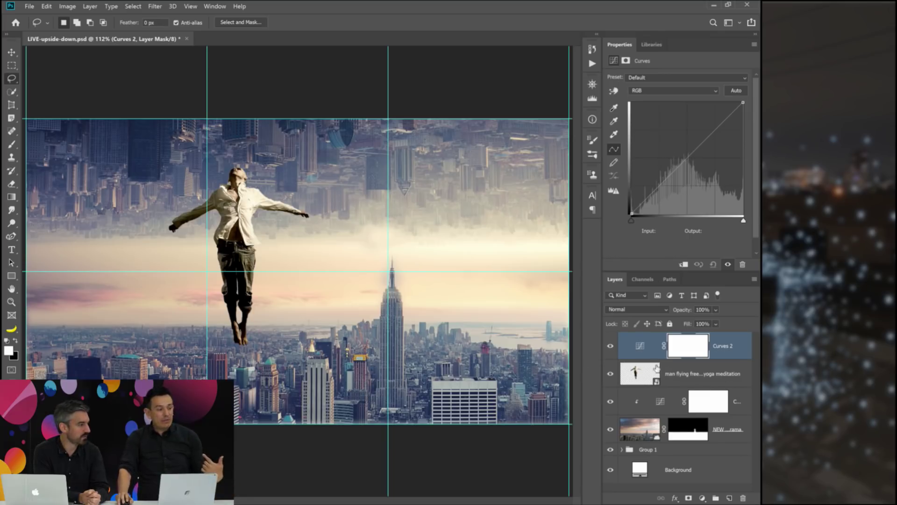
Inspect the toolbar customization settings twice, closing them without rearranging any tools.
left_click(14, 331)
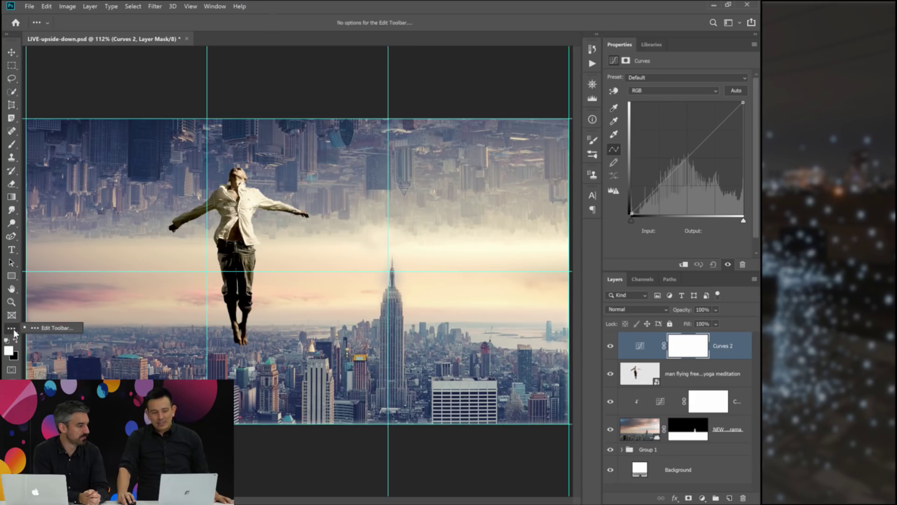
left_click(50, 328)
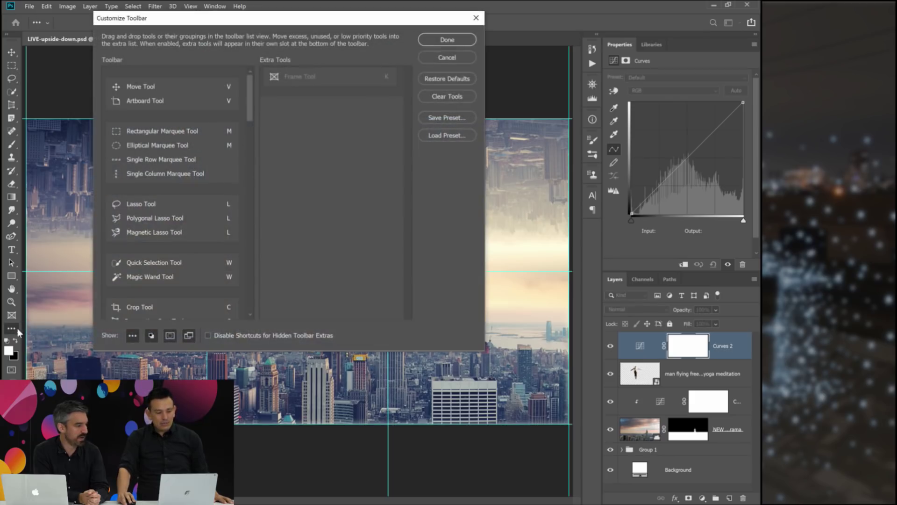
left_click(447, 58)
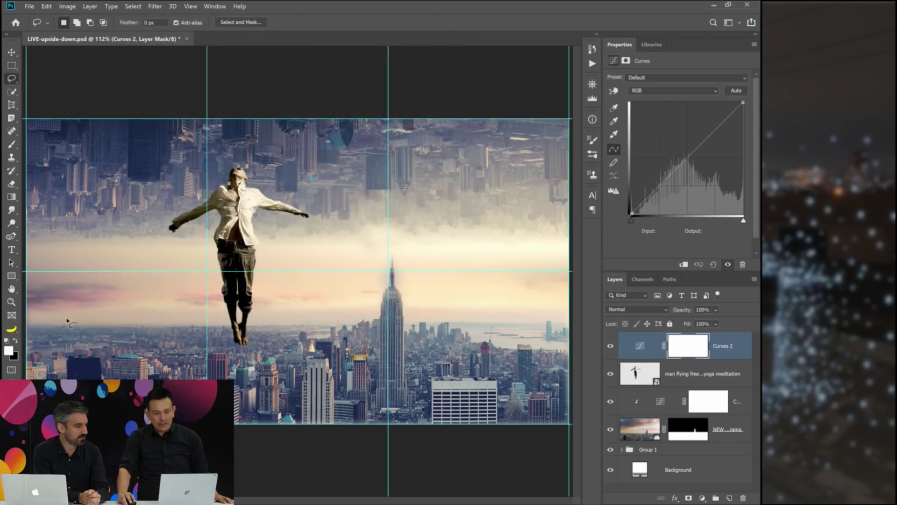
left_click(17, 332)
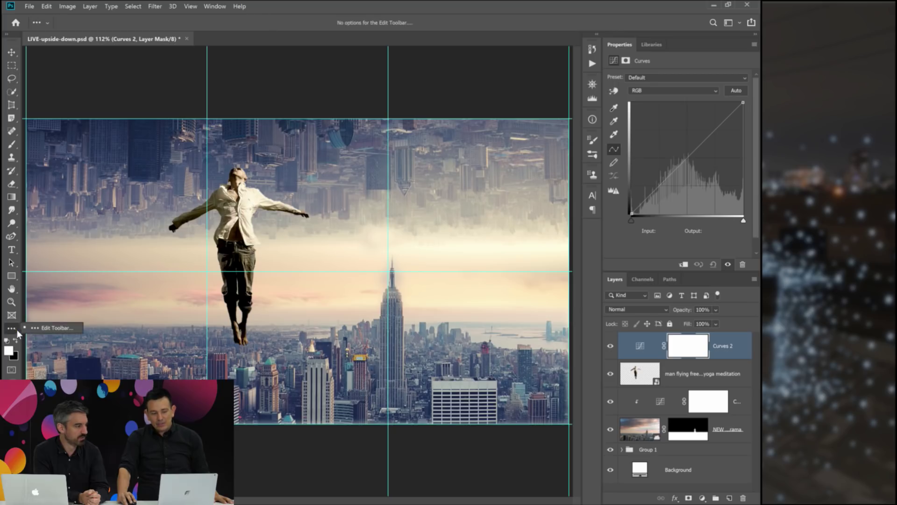
left_click(49, 329)
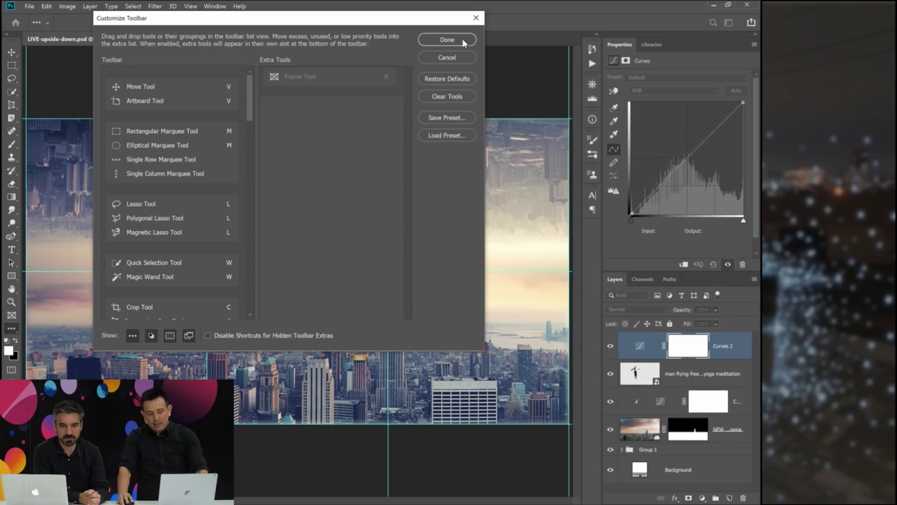
left_click(446, 40)
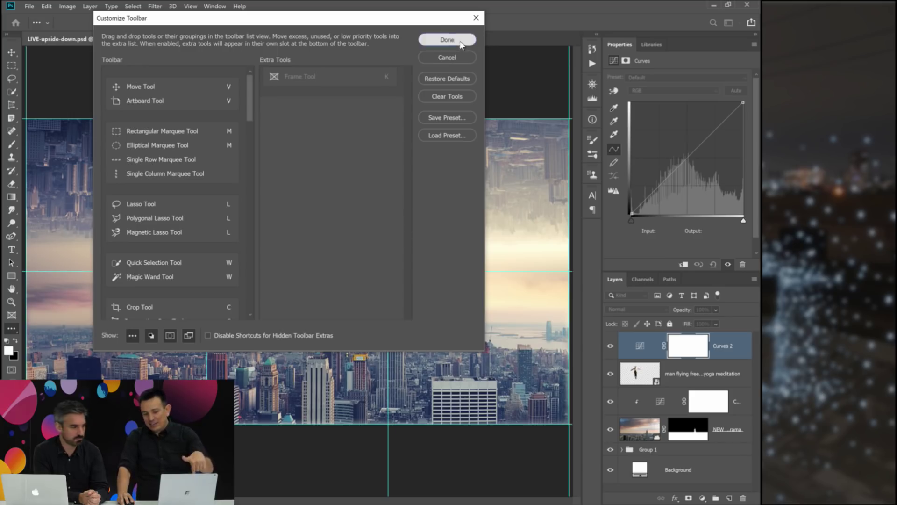
left_click(12, 328)
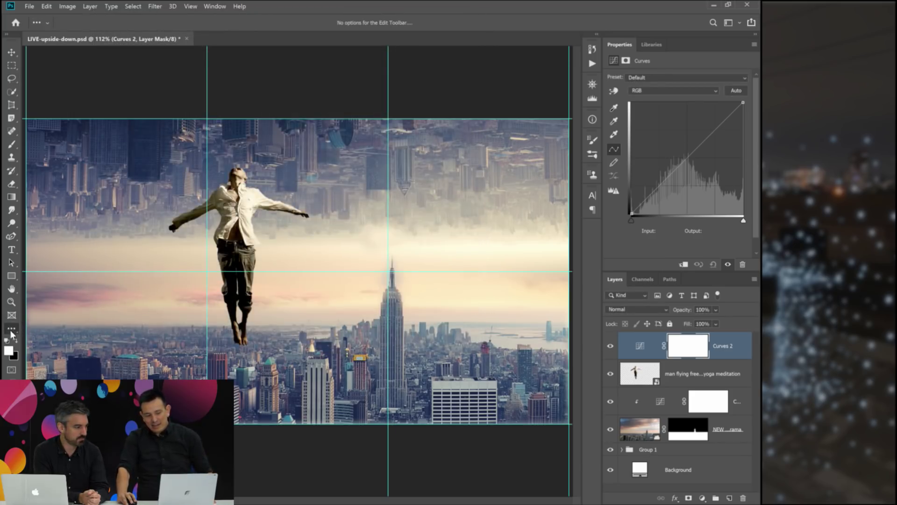
Replace the three-dot Edit Toolbar icon with the hidden banana icon through the toolbar customization settings.
left_click(14, 67)
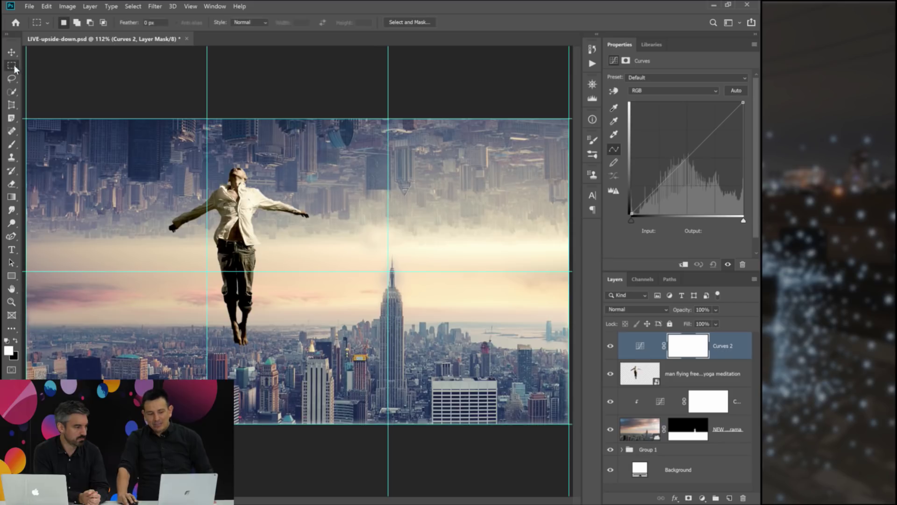
left_click(15, 328)
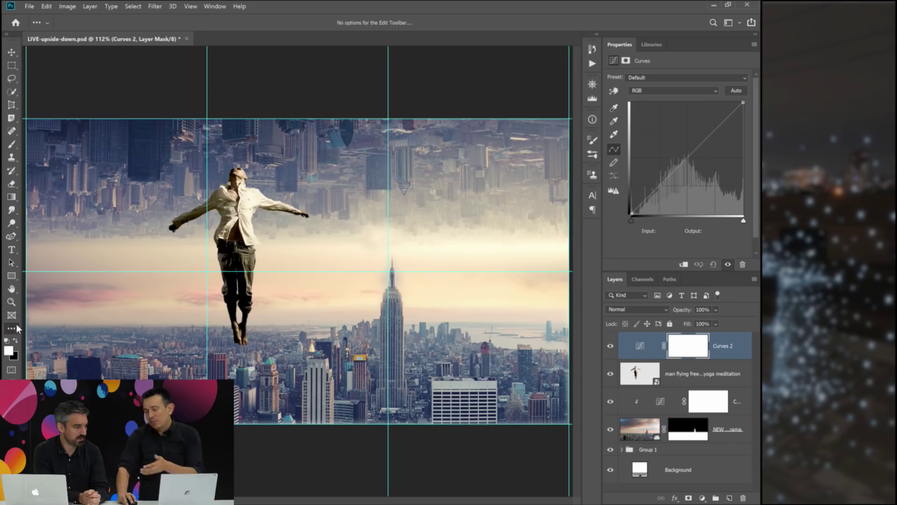
left_click(11, 329)
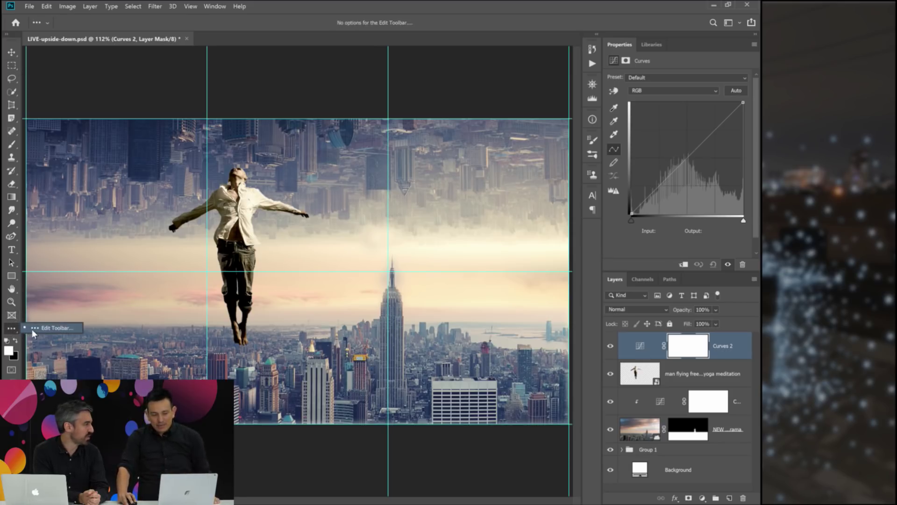
left_click(45, 326)
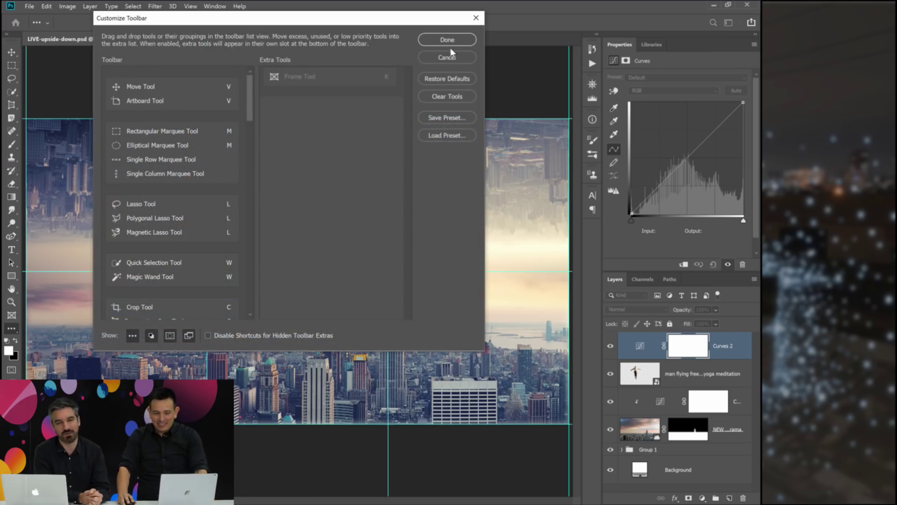
left_click(448, 41)
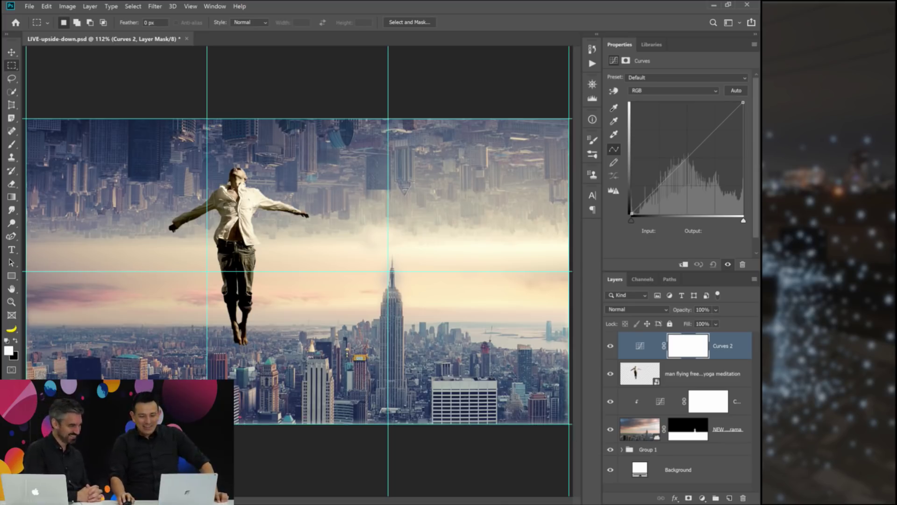
Try auto colour correction on the top Curves adjustment with Find Dark & Light Colors and a white target shadow colour, ffffff.
left_click(609, 348)
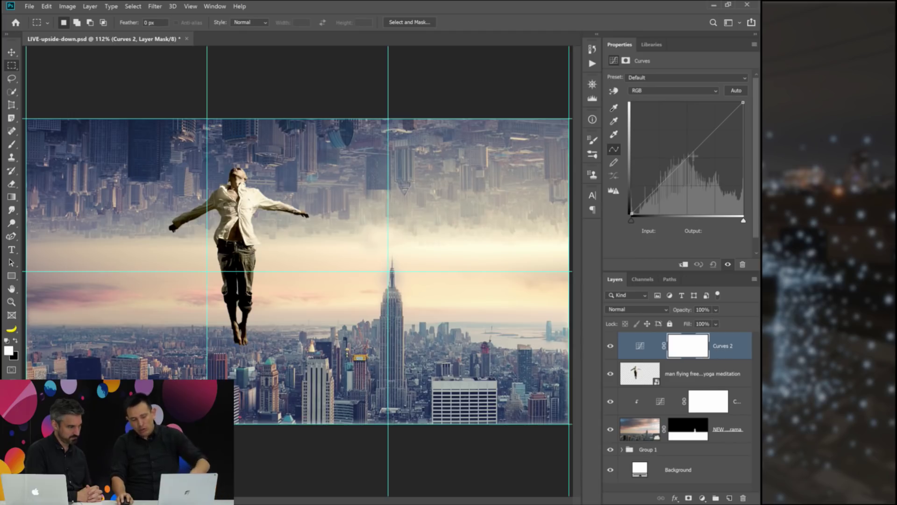
left_click(736, 91, "alt")
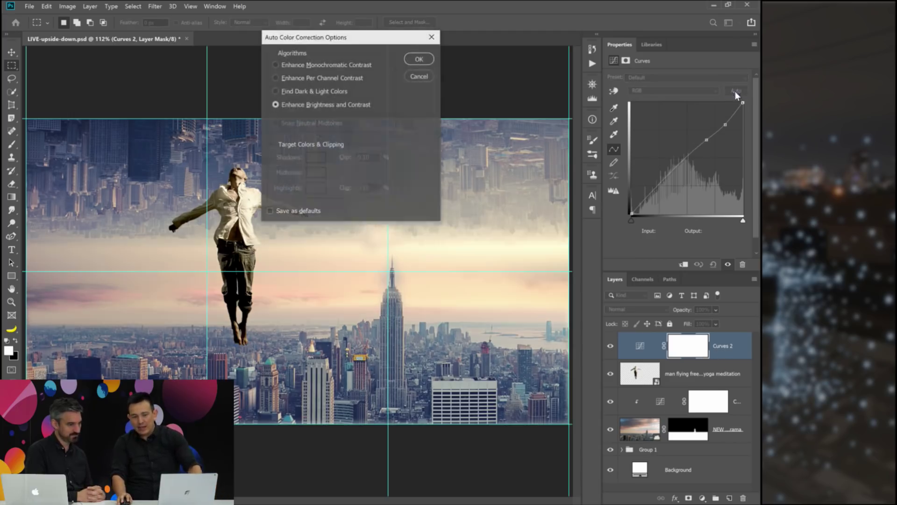
left_click(312, 92)
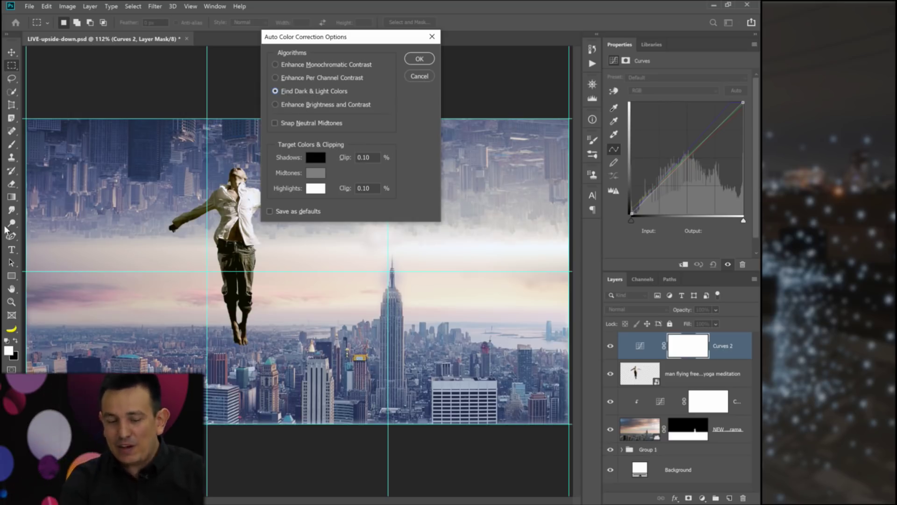
left_click(315, 158)
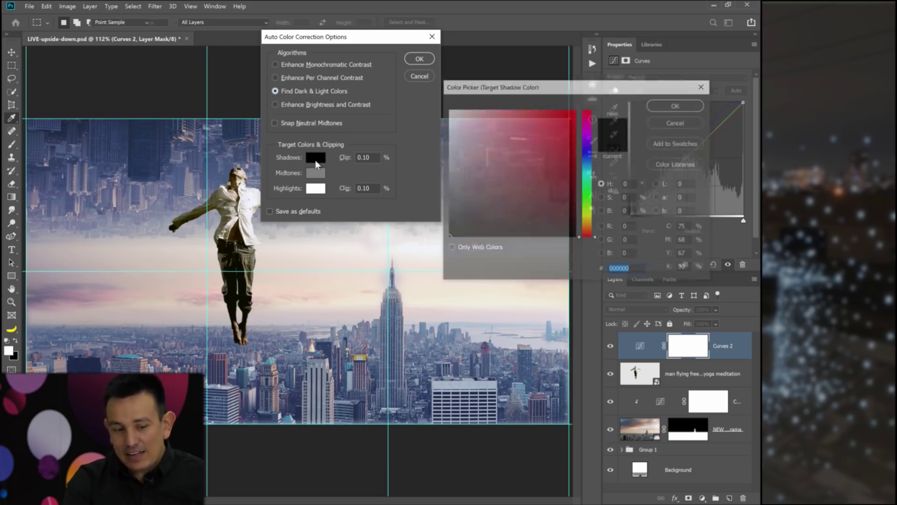
left_click(677, 122)
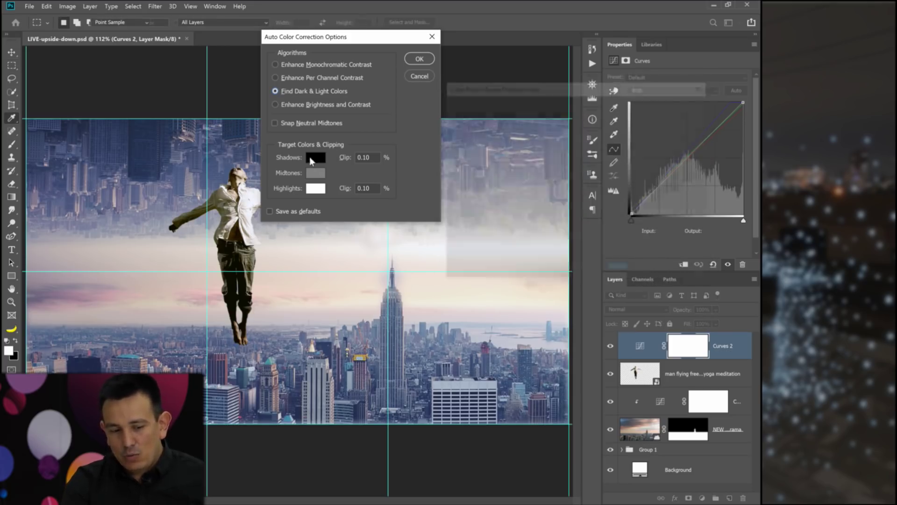
left_click(315, 157)
type("ffffff")
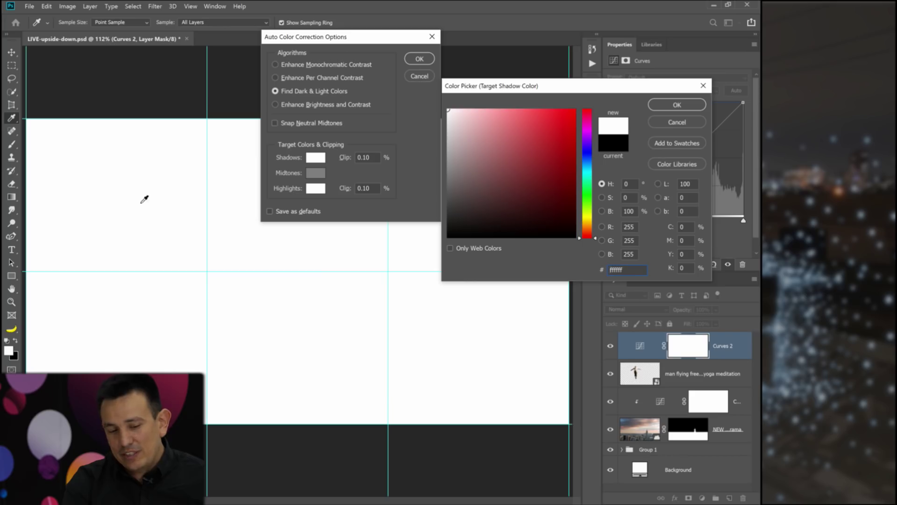
left_click(679, 125)
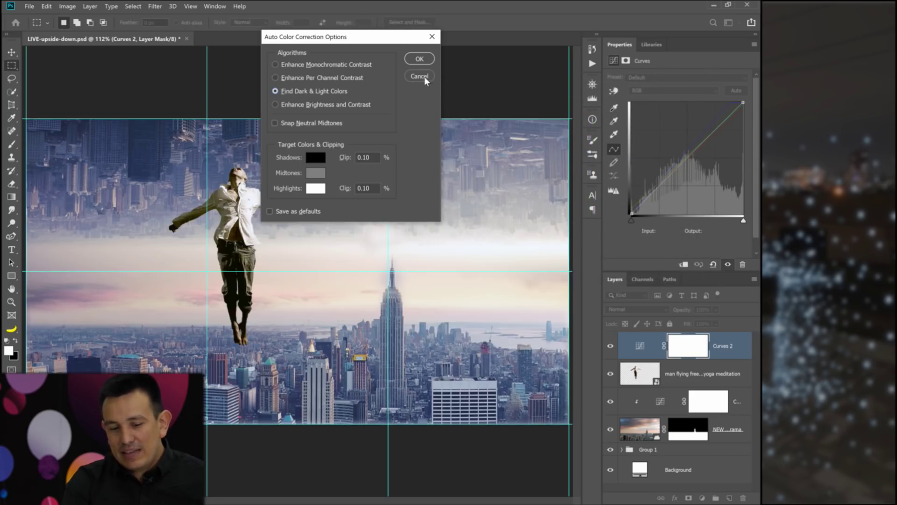
left_click(424, 77)
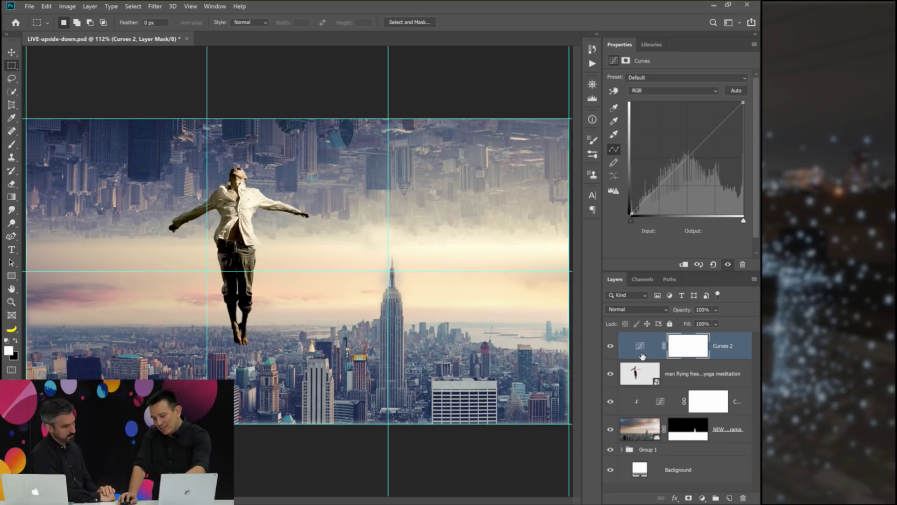
Clip the top Curves adjustment to the flying man layer, keeping its curve straight with no added points.
left_click(641, 348)
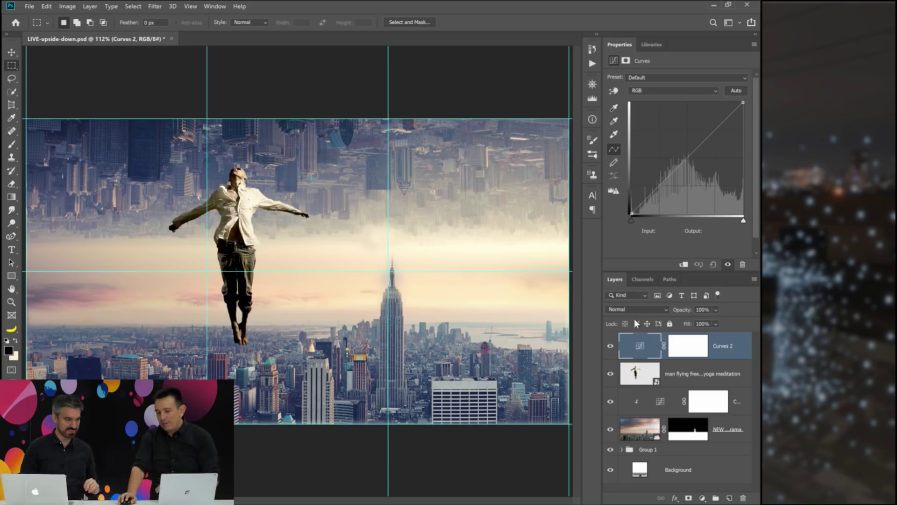
left_click(683, 263)
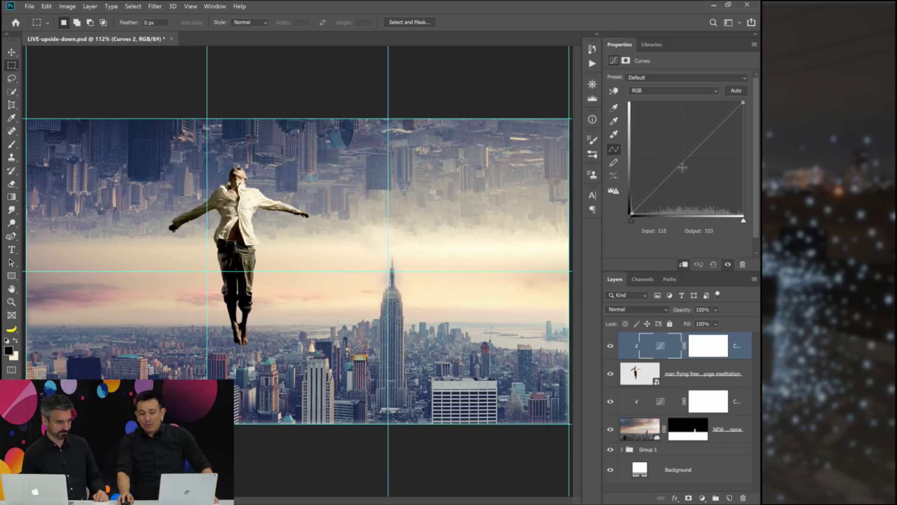
left_click_drag(686, 159, 675, 224)
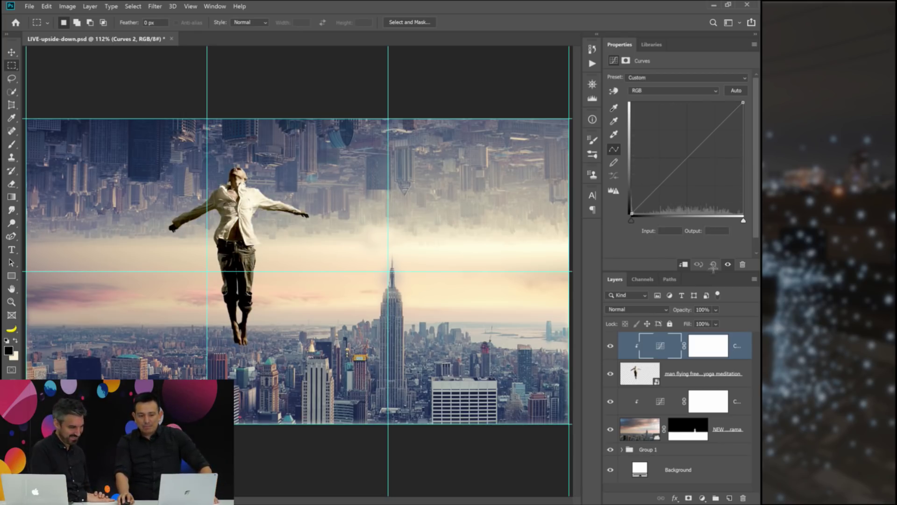
Auto-correct the clipped Curves with Find Dark & Light Colors, sampling the shadow target colour 1f2f51 from the dark inverted building.
left_click(735, 91, "alt")
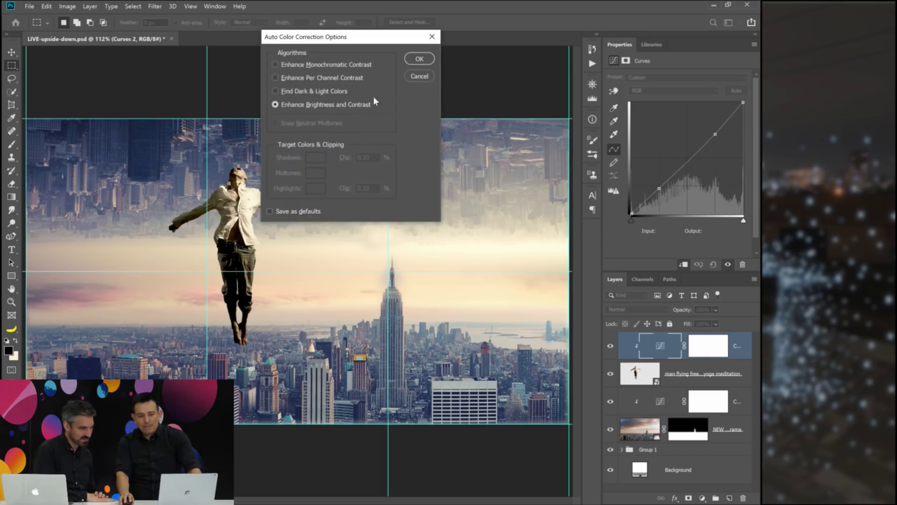
left_click(330, 91)
left_click(321, 160)
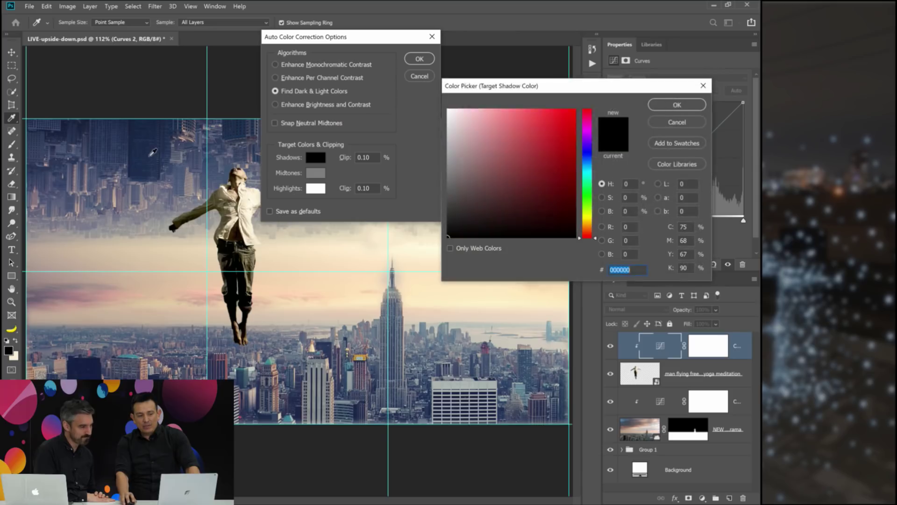
left_click(147, 156)
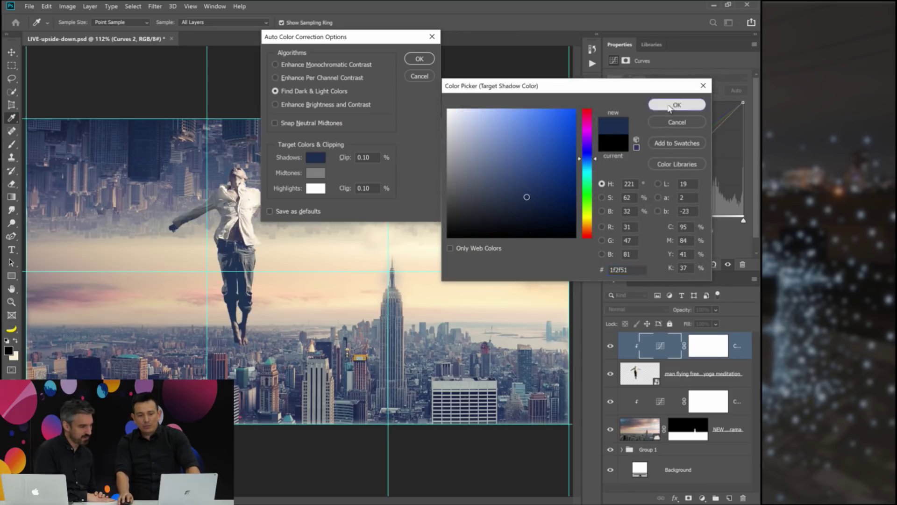
left_click(677, 105)
Set the highlight target to a slightly lightened cream sampled from the sky and apply the correction without saving the colours as defaults.
left_click(315, 188)
left_click(197, 245)
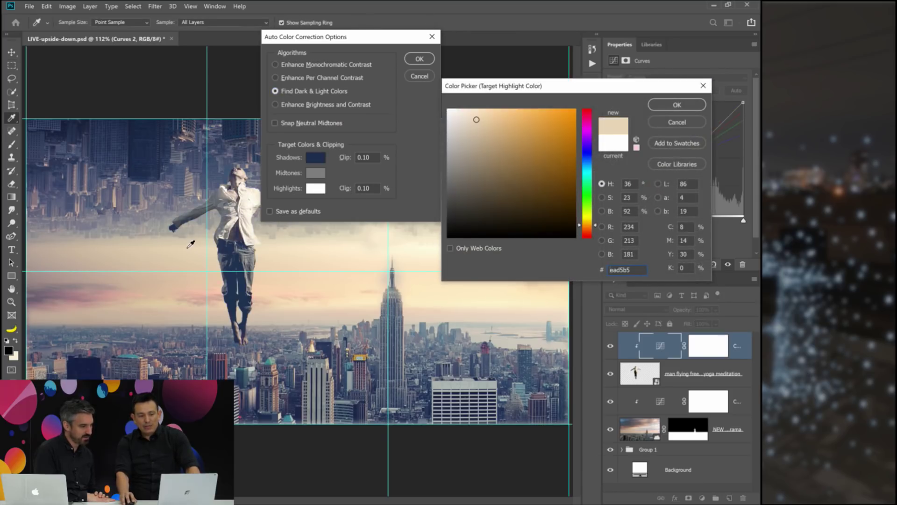
left_click(469, 116)
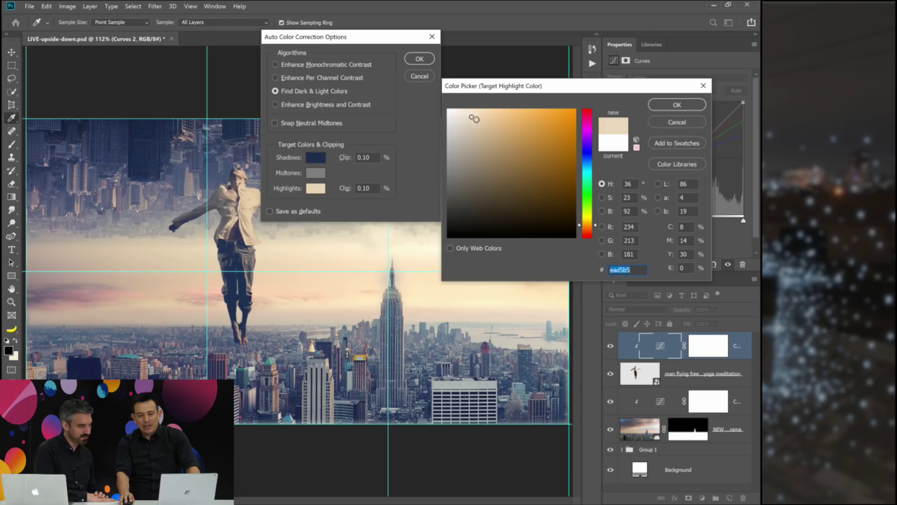
left_click(672, 103)
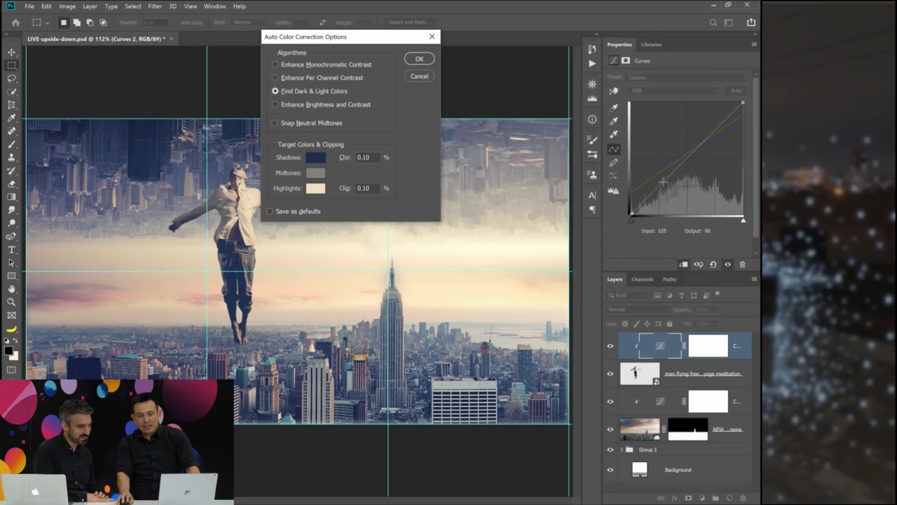
left_click(413, 60)
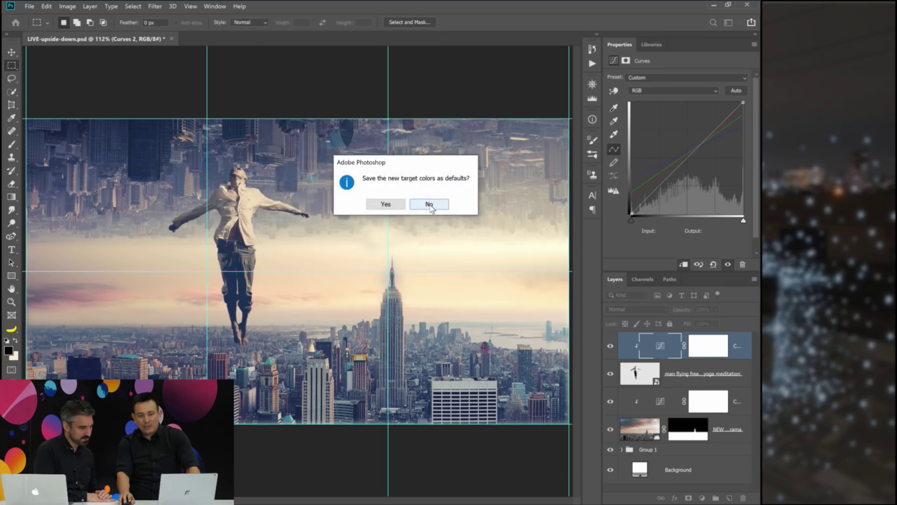
left_click(429, 204)
Darken the man with RGB curve points at input 68, output 50 and input 172, output 158, and compare with the adjustment hidden.
left_click_drag(660, 185, 661, 191)
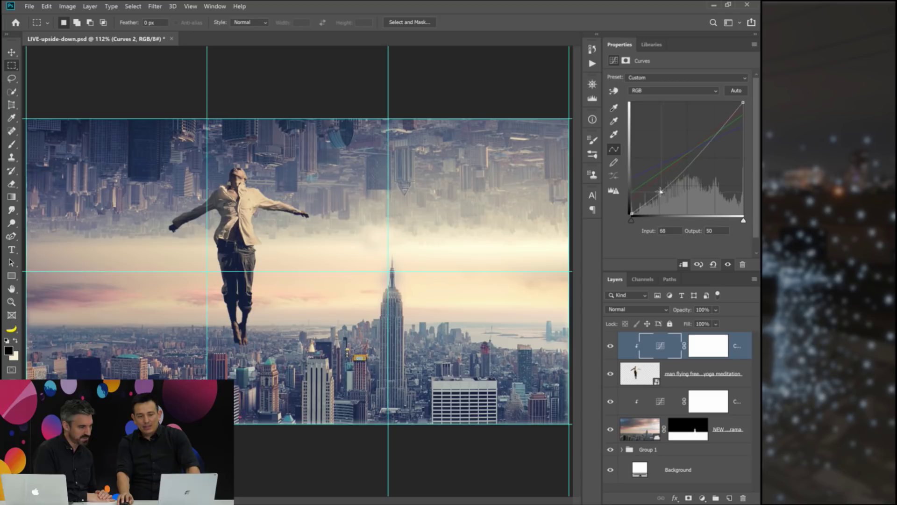
left_click_drag(702, 148, 706, 145)
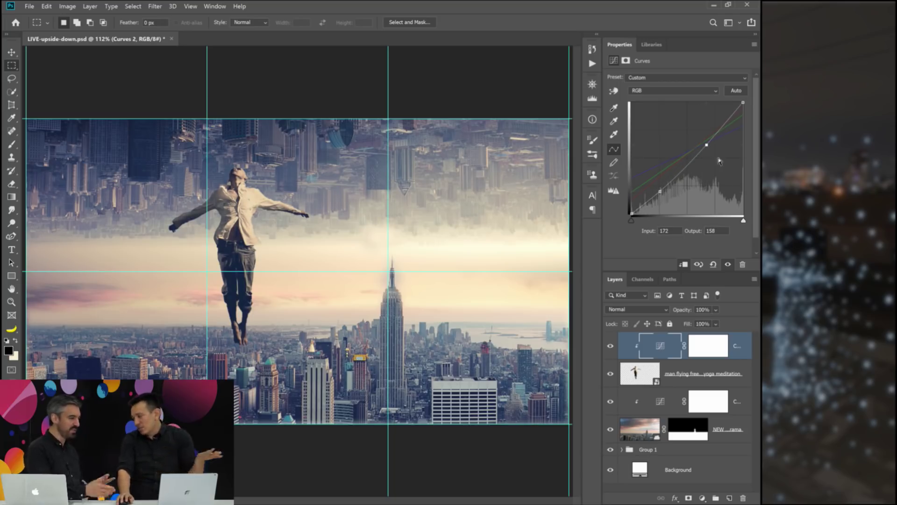
left_click(611, 349)
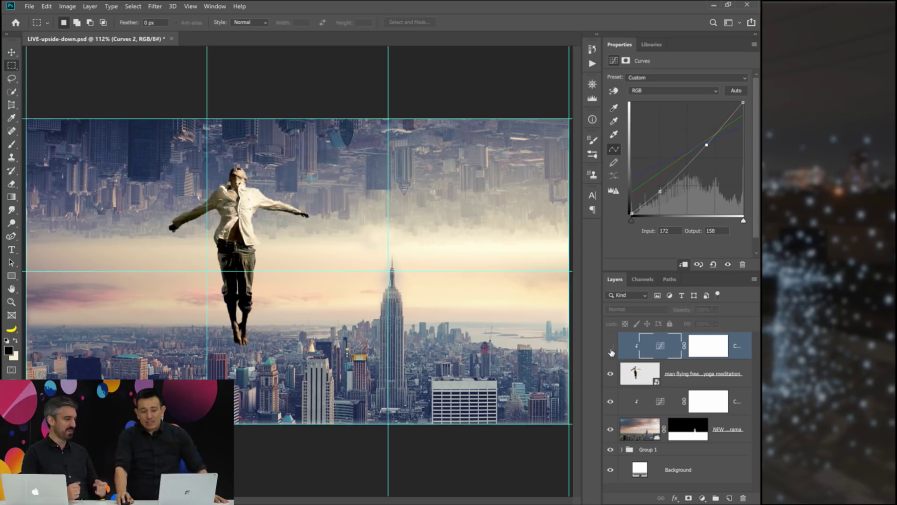
left_click(611, 350)
left_click(611, 349)
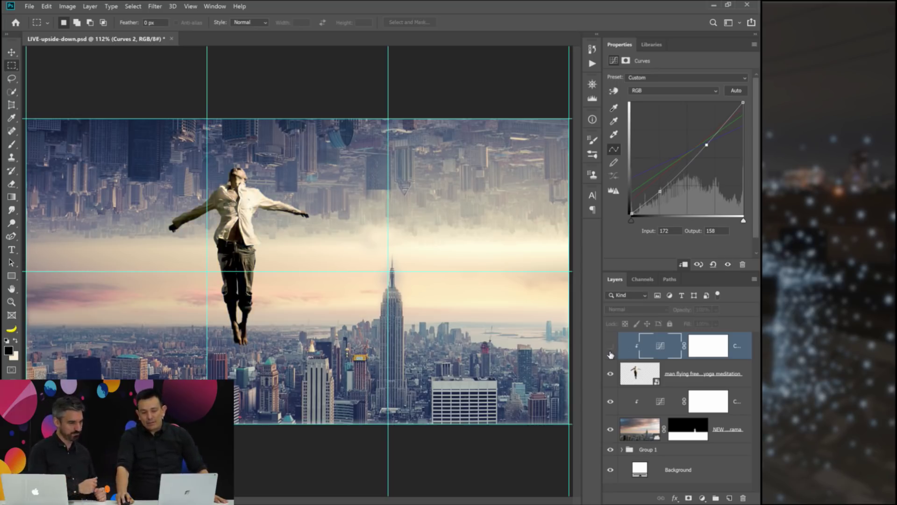
left_click(610, 351)
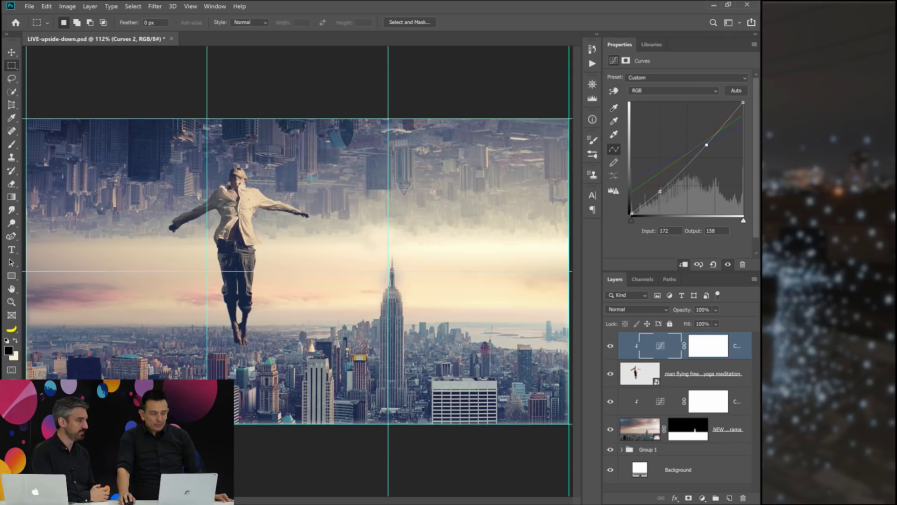
Scale the flying man to 78.51%, rotate him about 180° upside down and place him over the left vertical guide.
left_click(636, 380)
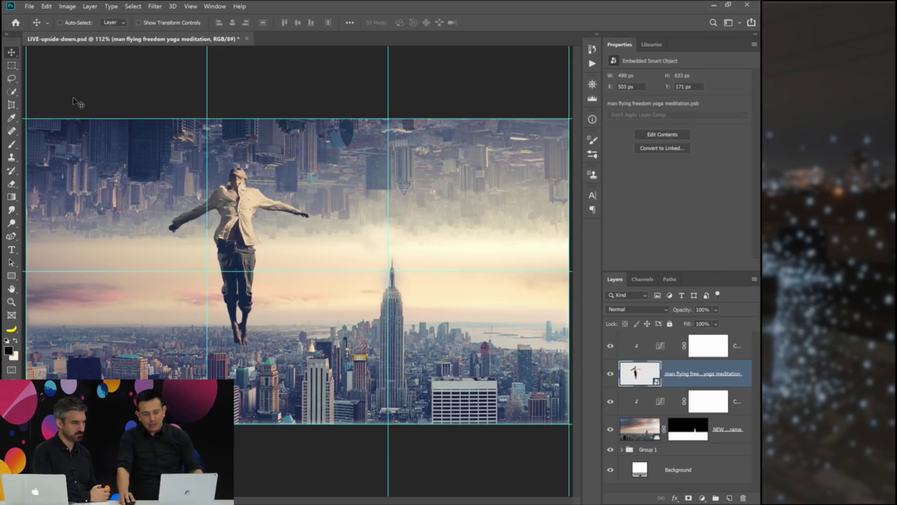
key("ctrl+t")
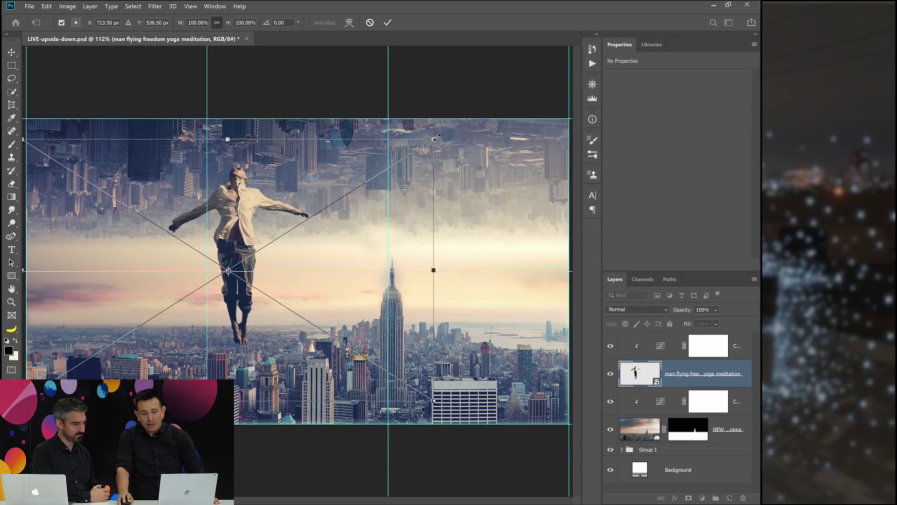
left_click_drag(435, 137, 115, 353)
left_click_drag(184, 359, 197, 294)
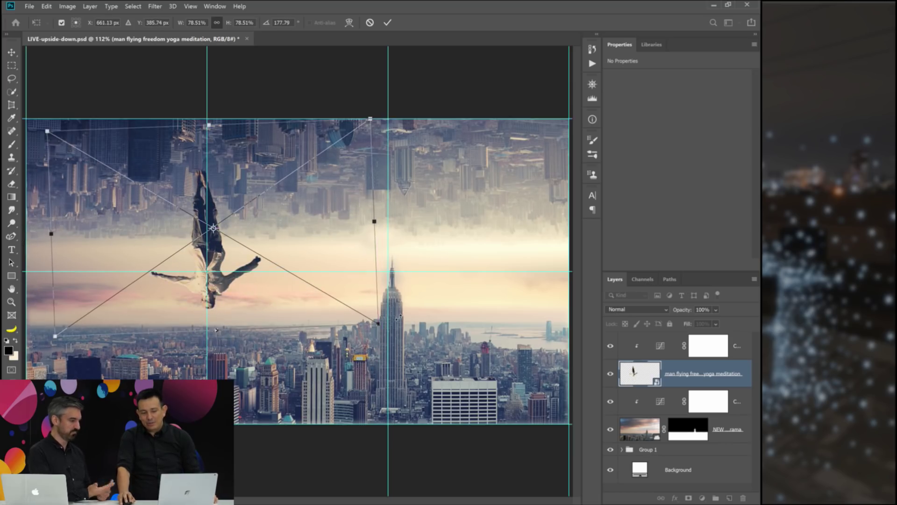
left_click_drag(397, 316, 393, 325)
left_click_drag(291, 230, 295, 241)
key("Return")
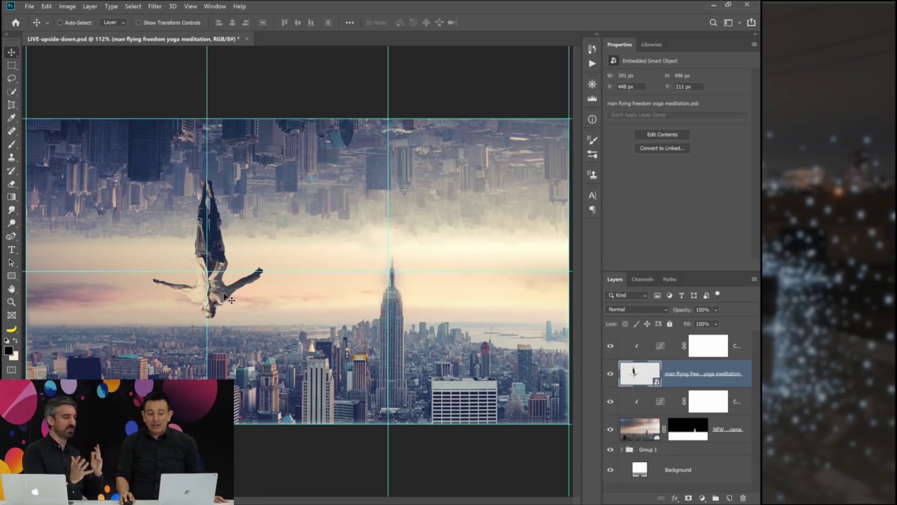
Rotate the man back upright to about 0.1° and position him over the left vertical guide, with his feet near the horizon.
left_click_drag(229, 299, 269, 295)
key("ctrl+t")
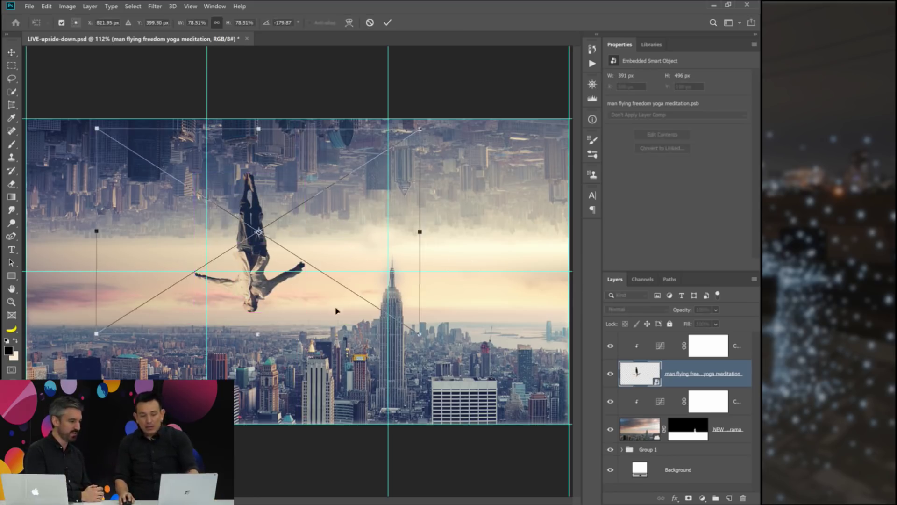
left_click_drag(440, 327, 193, 195)
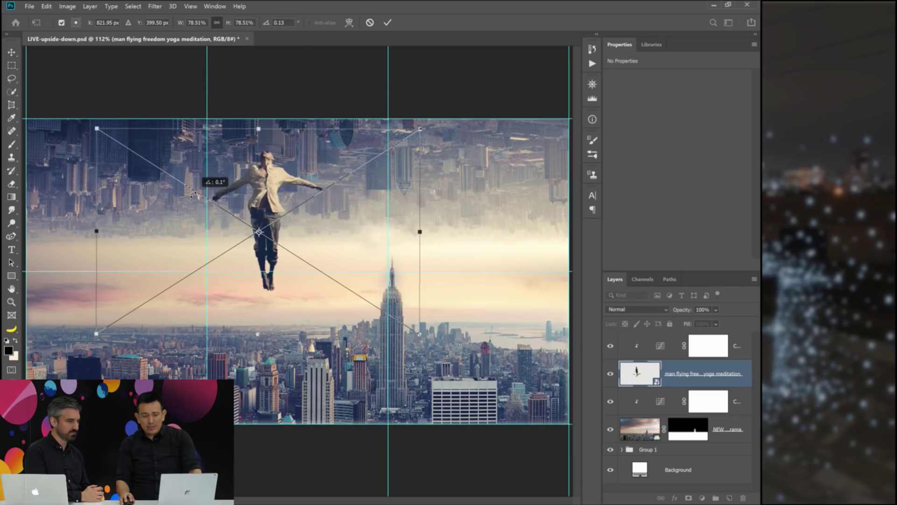
left_click_drag(291, 232, 239, 265)
key("Return")
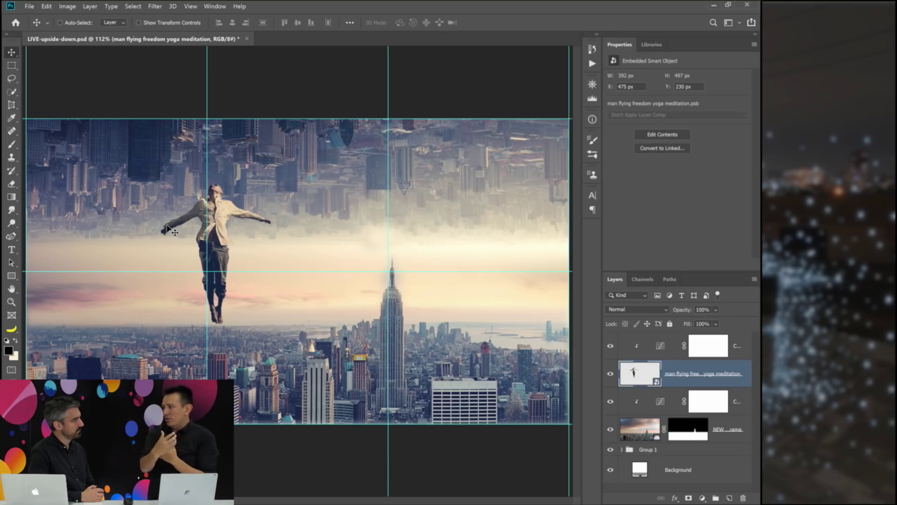
Open 01-10-atmospheric-perspective-compositing.psd and compare the forest scene with the Tree layer hidden and shown.
left_click(29, 6)
left_click(38, 22)
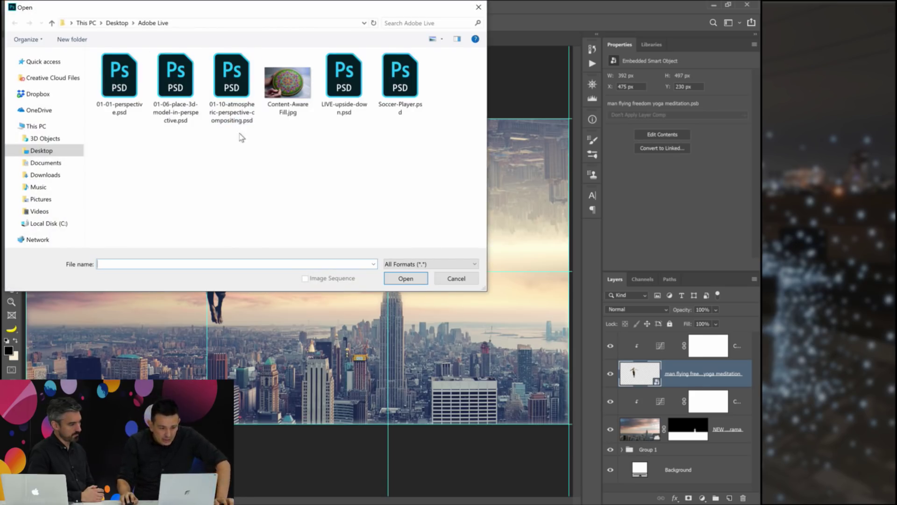
double_click(242, 105)
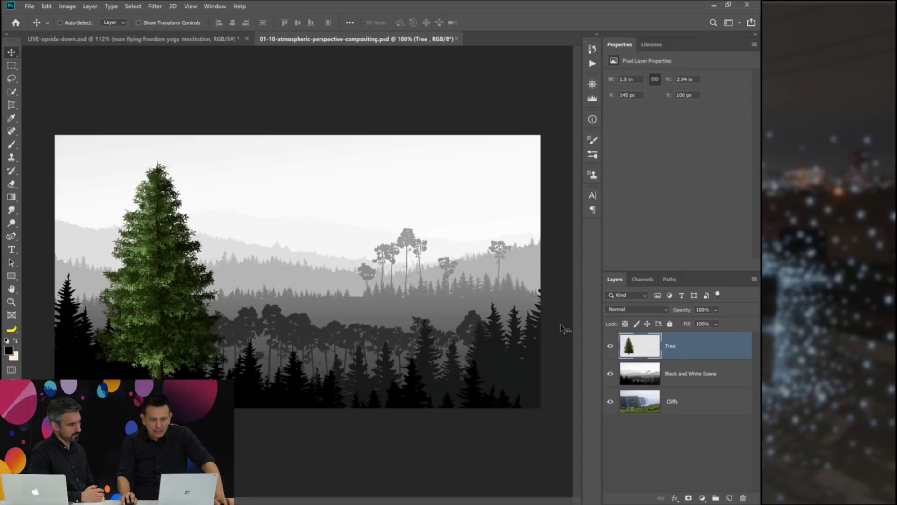
left_click(609, 347)
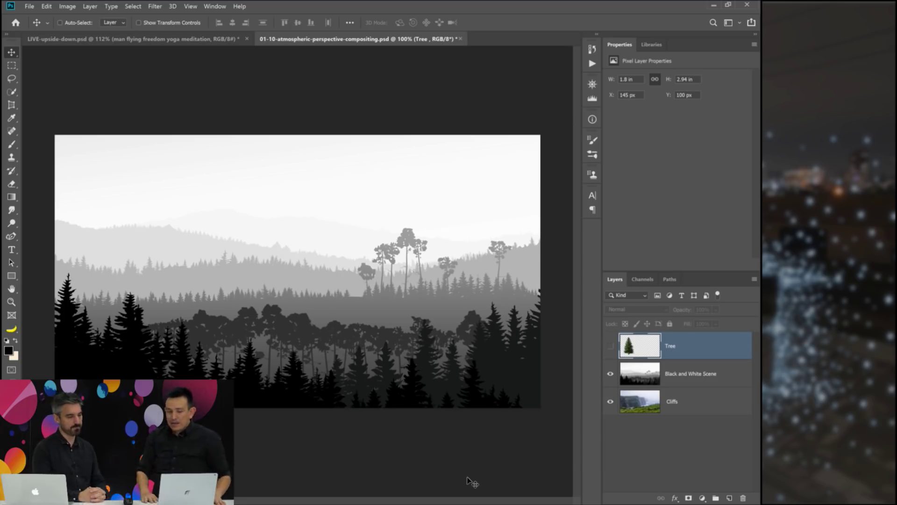
left_click(610, 346)
Add a Color Overlay to the Tree layer in grey b5b5b5, sampled from the scene.
double_click(710, 356)
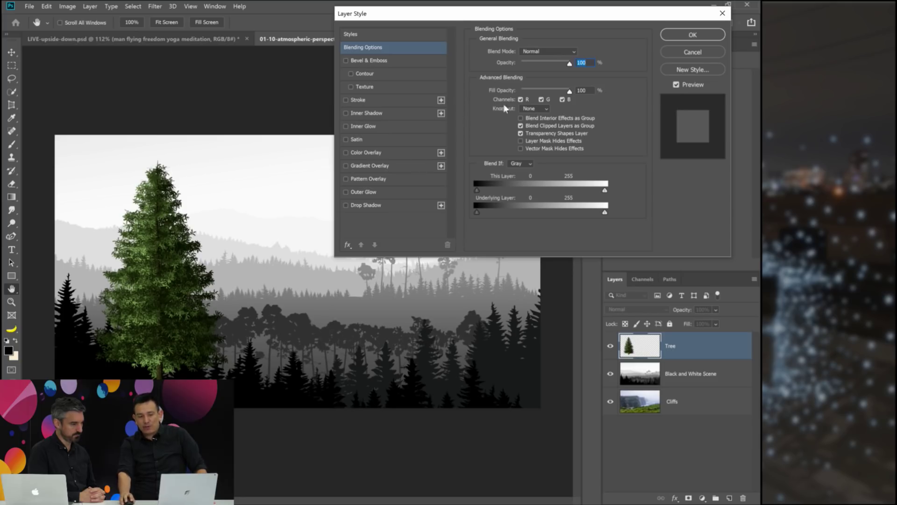
left_click(374, 153)
left_click(579, 52)
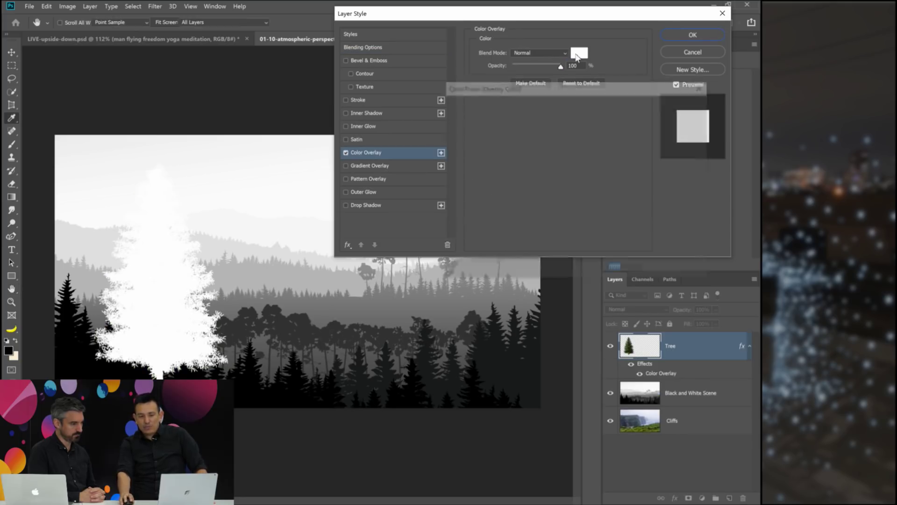
left_click(260, 269)
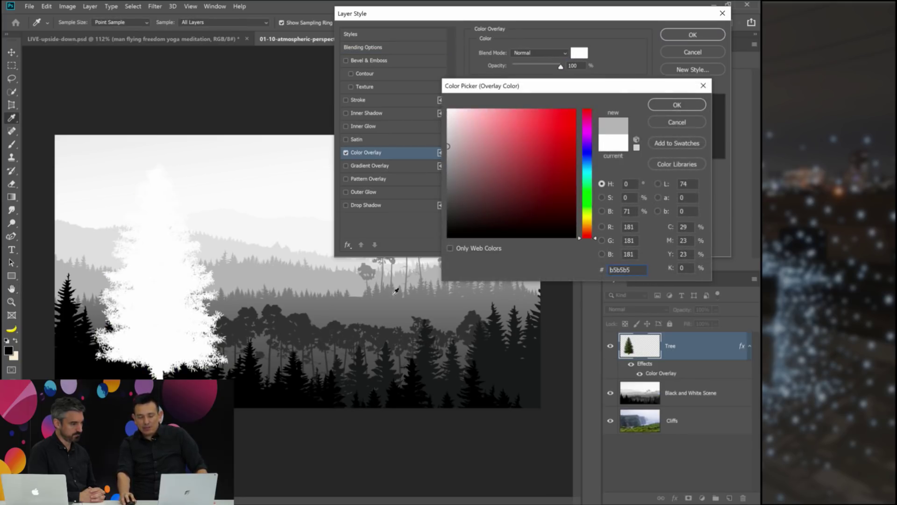
left_click(677, 104)
left_click(693, 36)
Move the tree into the distant background at about X 545 px, Y -300 px, and close the document without saving.
left_click_drag(179, 308, 283, 206)
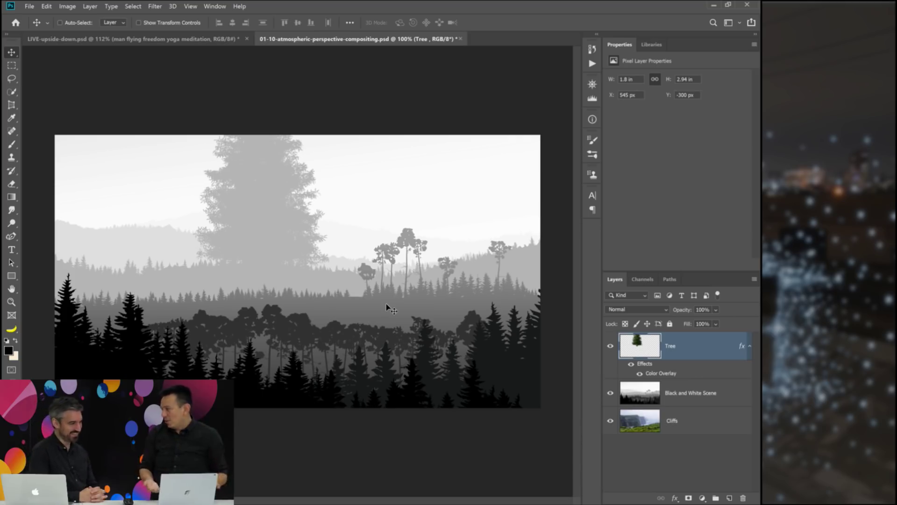
left_click(459, 39)
left_click(439, 203)
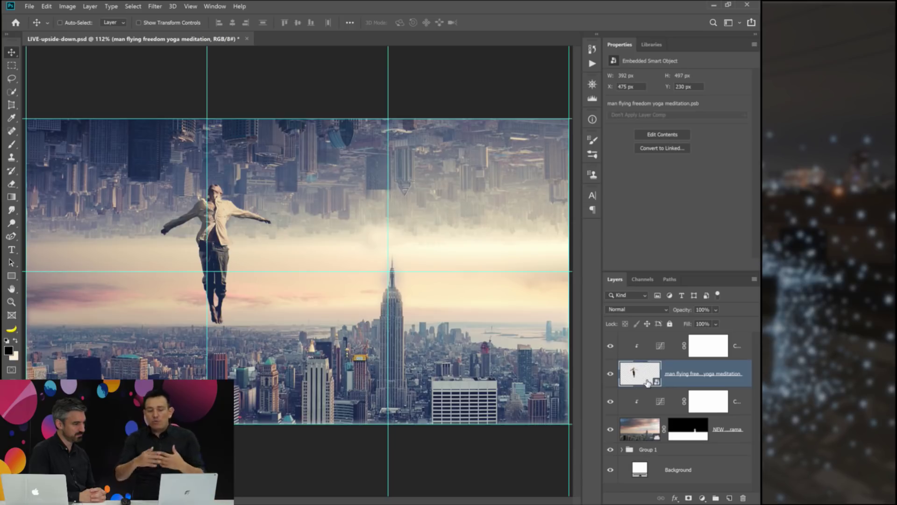
Scale the flying man down to 27.83% and place him above the horizontal guide, between the two inner vertical guides.
key("ctrl")
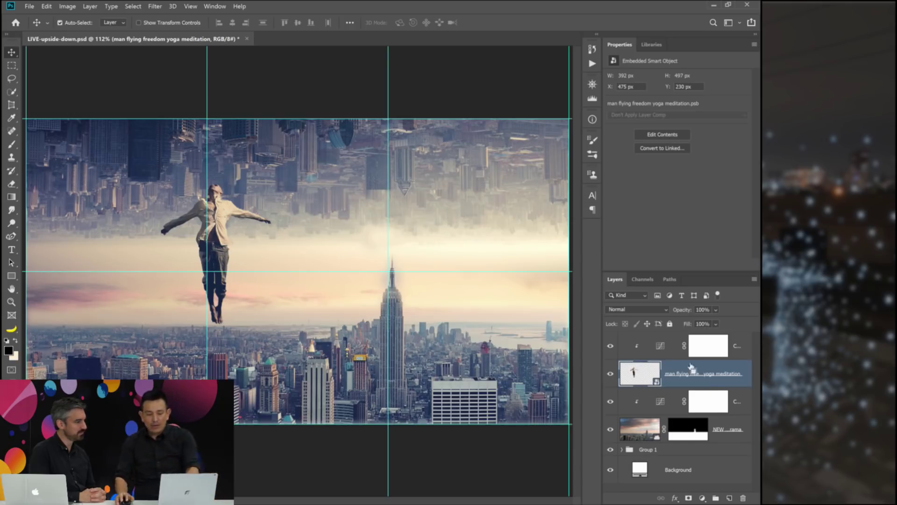
key("ctrl+t")
left_click_drag(368, 369, 264, 301)
left_click_drag(230, 255, 310, 234)
key("Return")
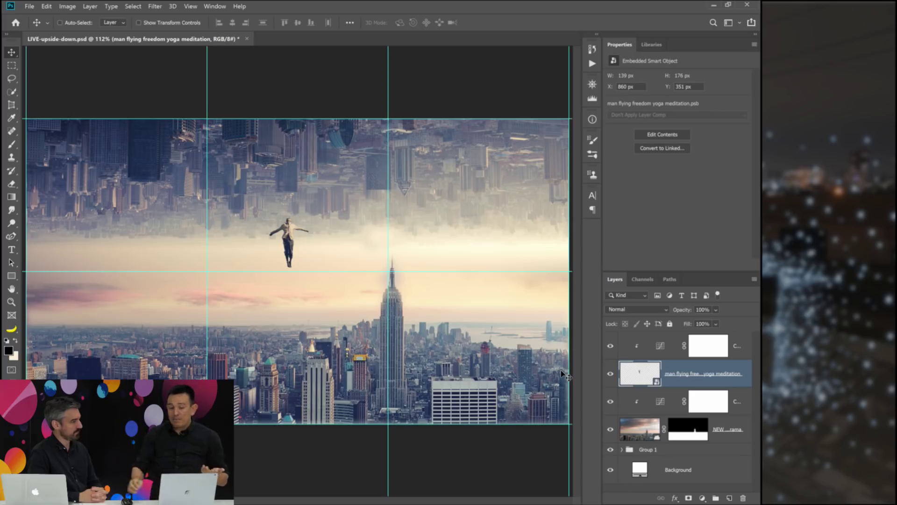
Add a black Solid Color fill above the man's Curves adjustment, clip it to him and set its opacity to 48%.
left_click(660, 348)
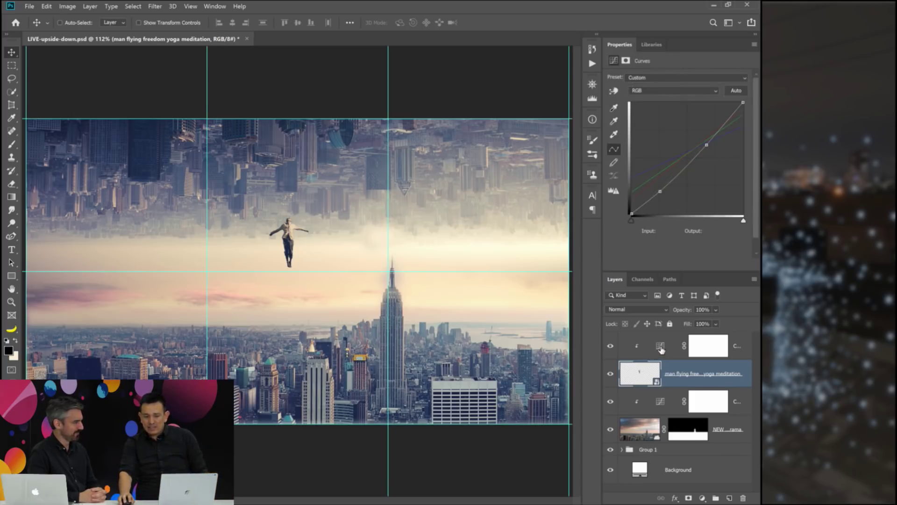
left_click(701, 498)
left_click(710, 324)
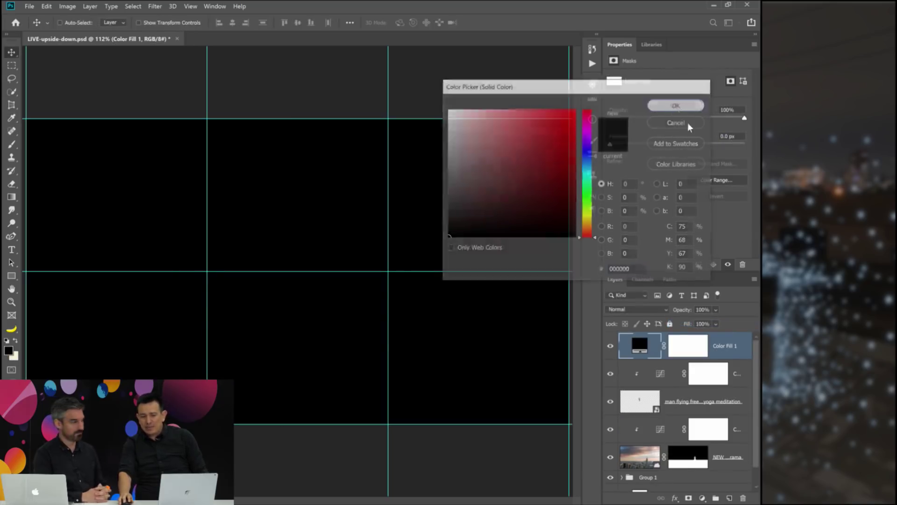
left_click(678, 107)
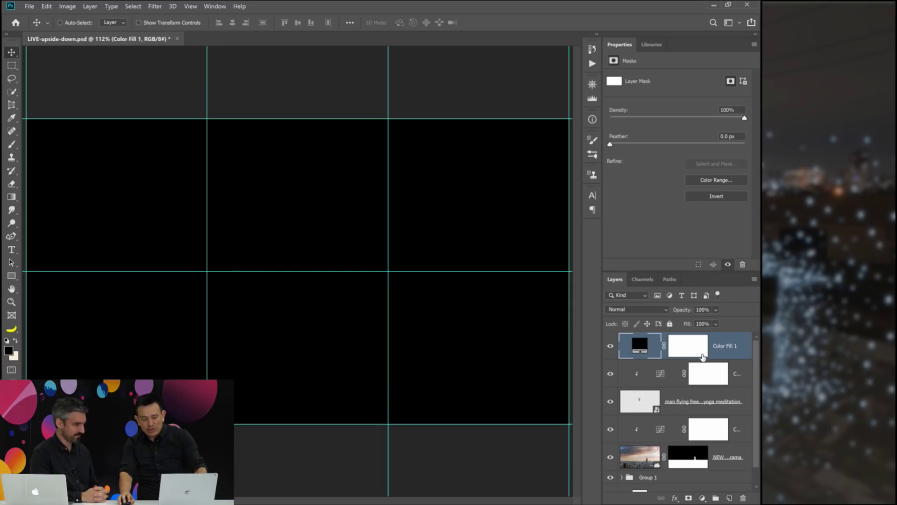
key("ctrl+alt+g")
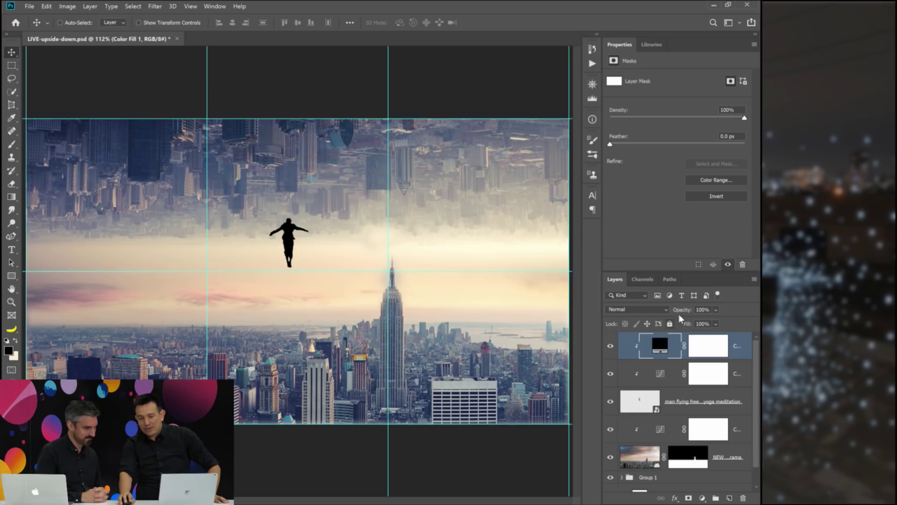
key("4")
key("8")
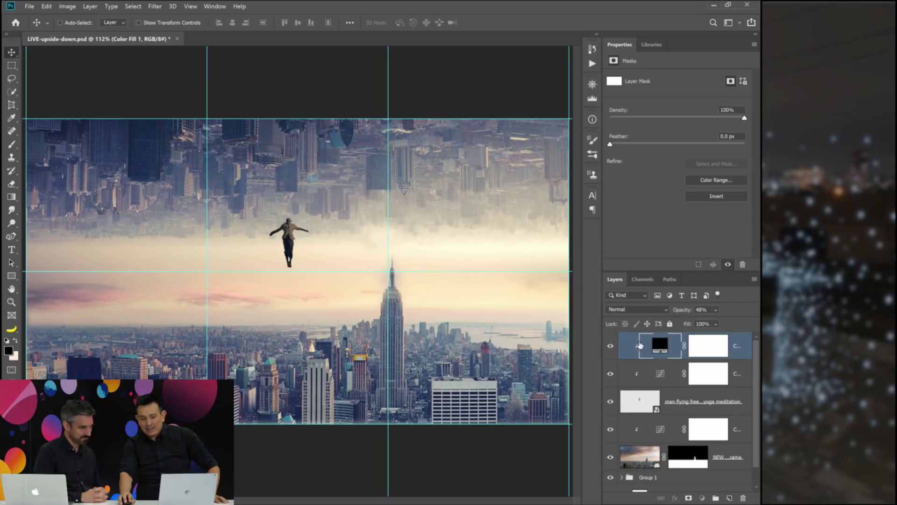
Try haze colours sampled around the man and recolour the clipped fill with the cream of the bright sky beside him.
double_click(640, 345)
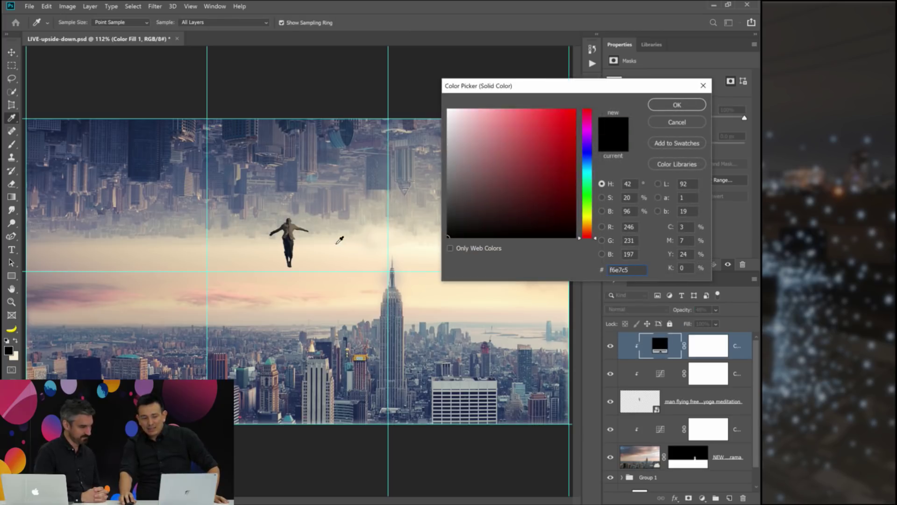
left_click(339, 239)
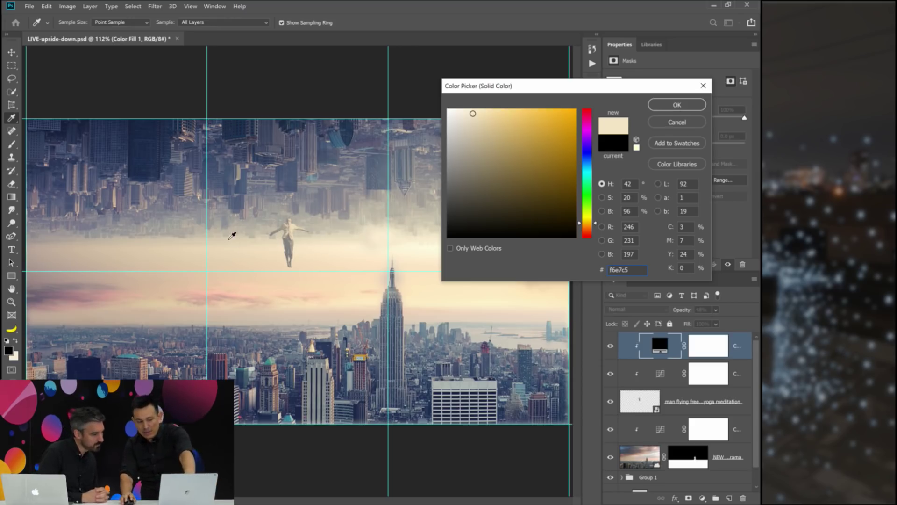
left_click(228, 223)
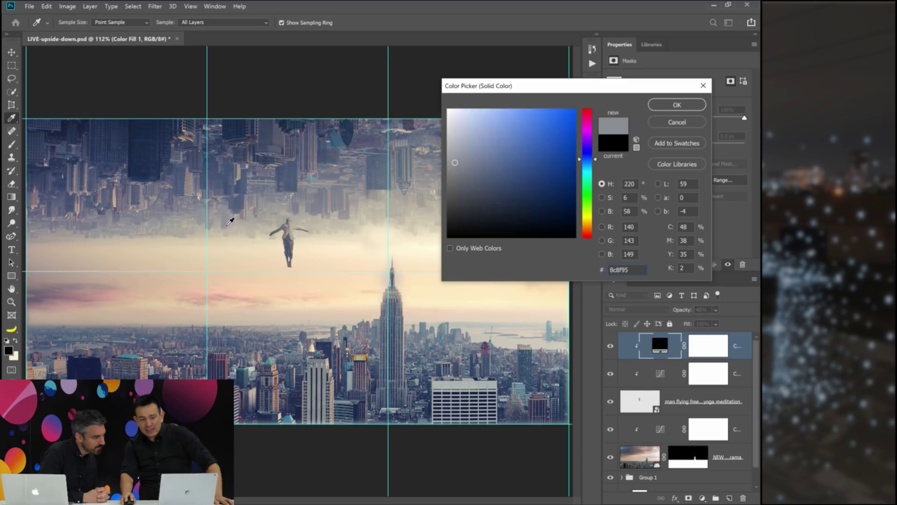
left_click(236, 226)
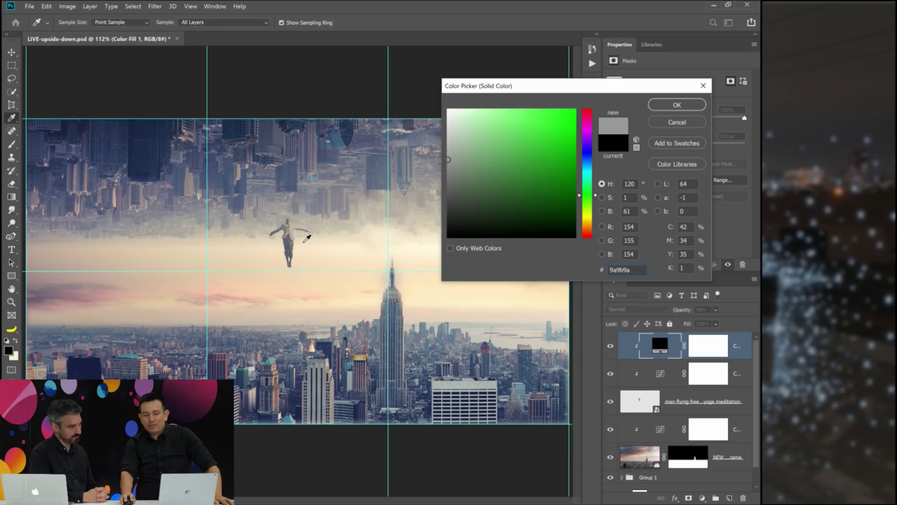
left_click(299, 241)
left_click(677, 105)
key("v")
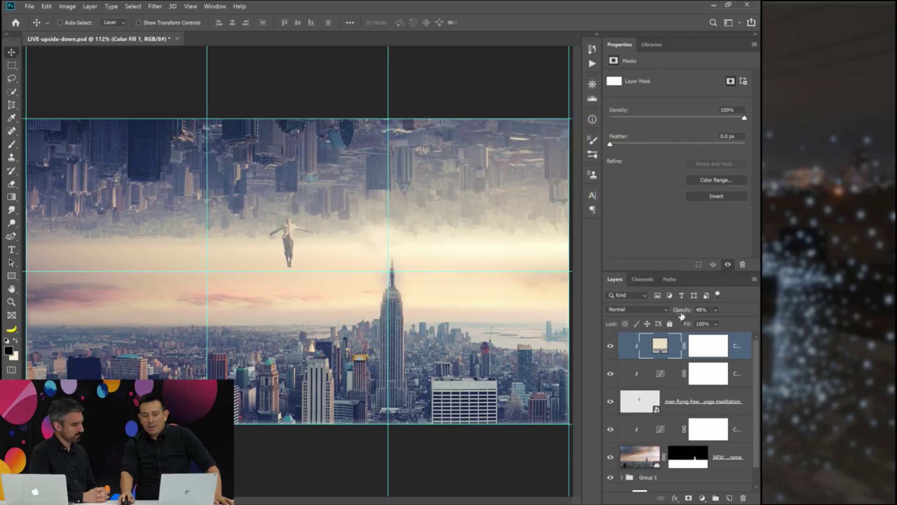
Set the cream fill's opacity to 49% and compare the man with the fill hidden and shown.
left_click_drag(681, 310, 616, 308)
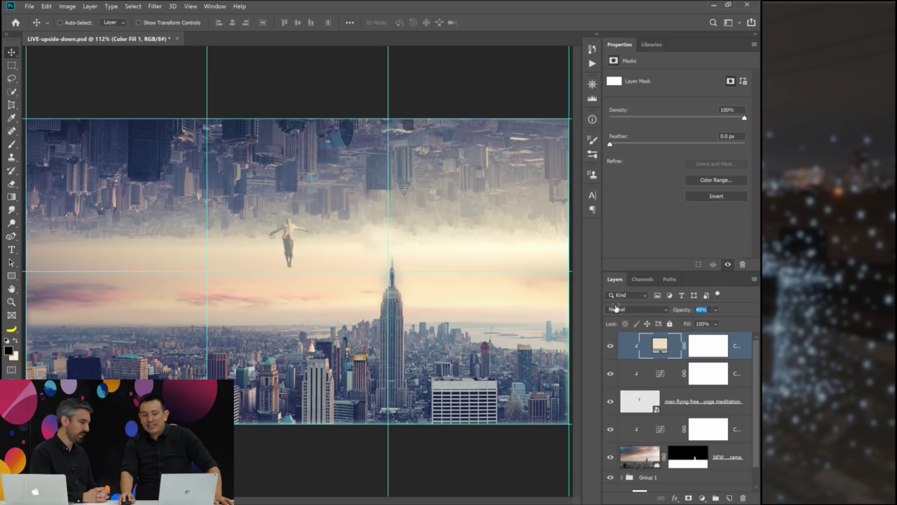
left_click(610, 346)
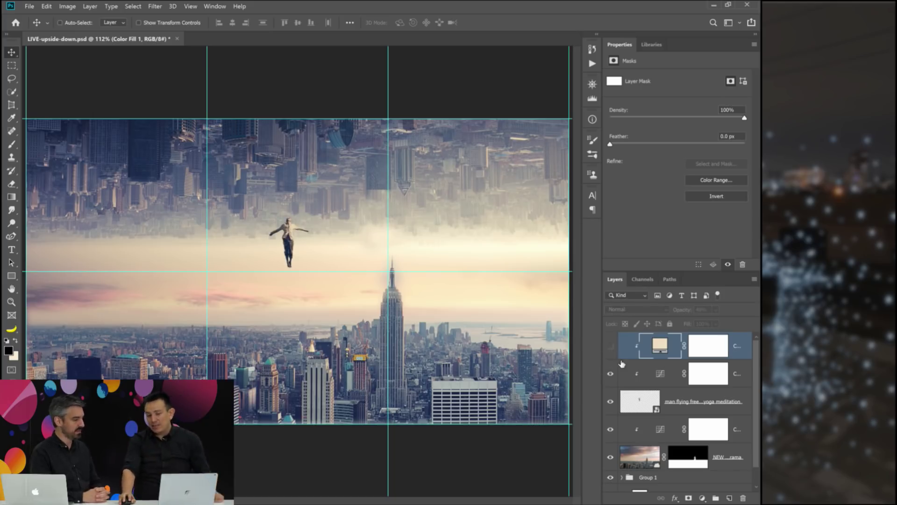
left_click(610, 346)
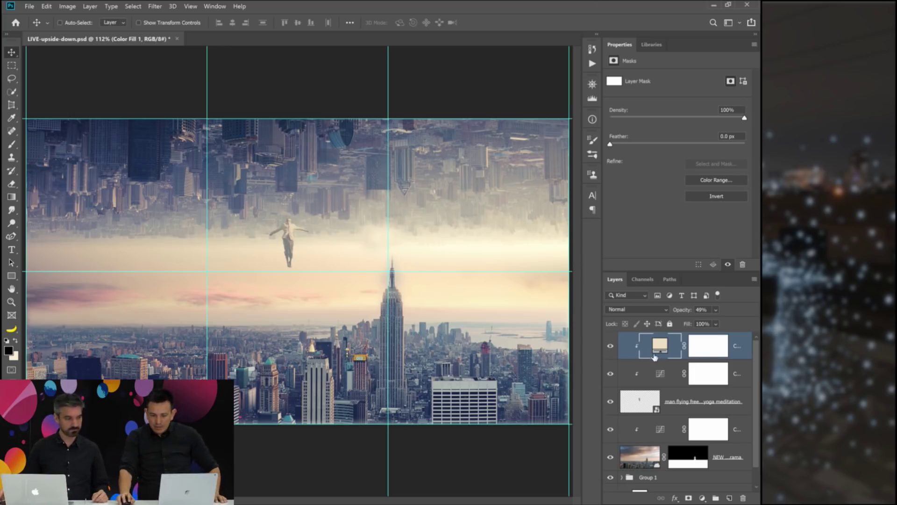
Delete the cream Solid Color fill clipped to the flying man.
left_click_drag(663, 348, 744, 499)
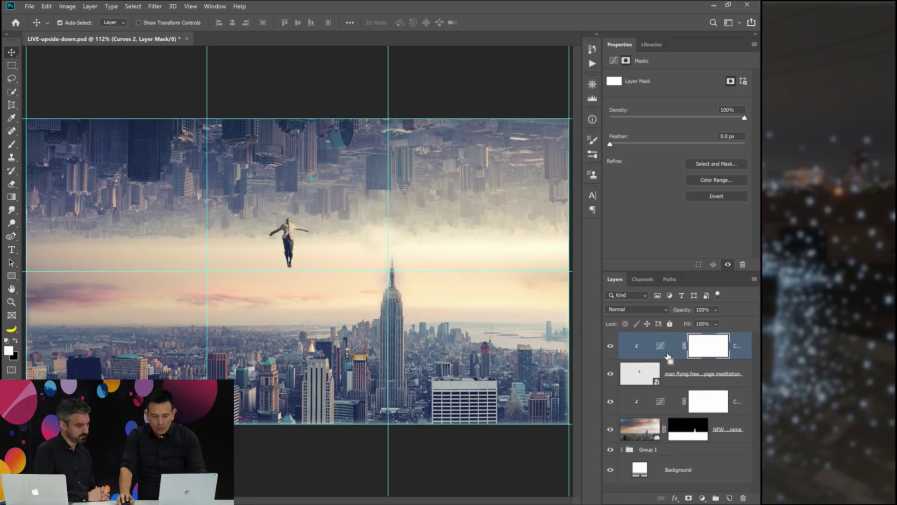
key("ctrl+z")
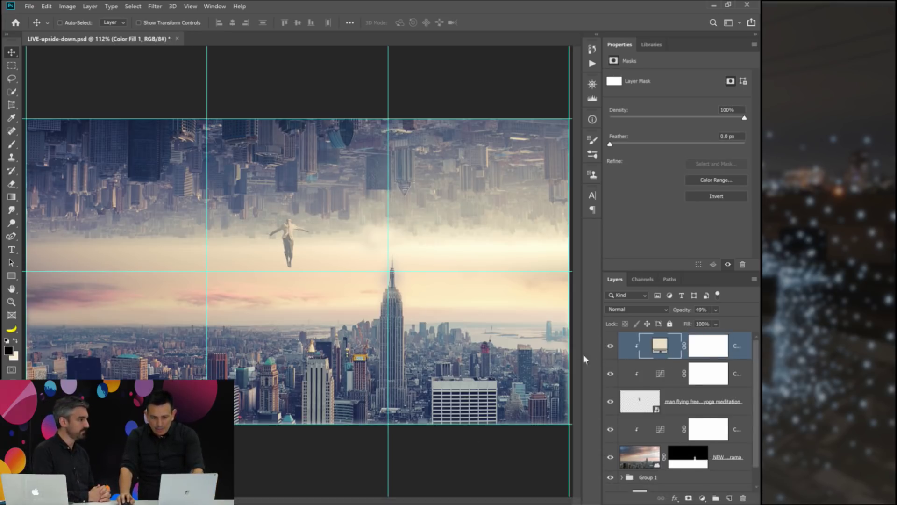
left_click(641, 405)
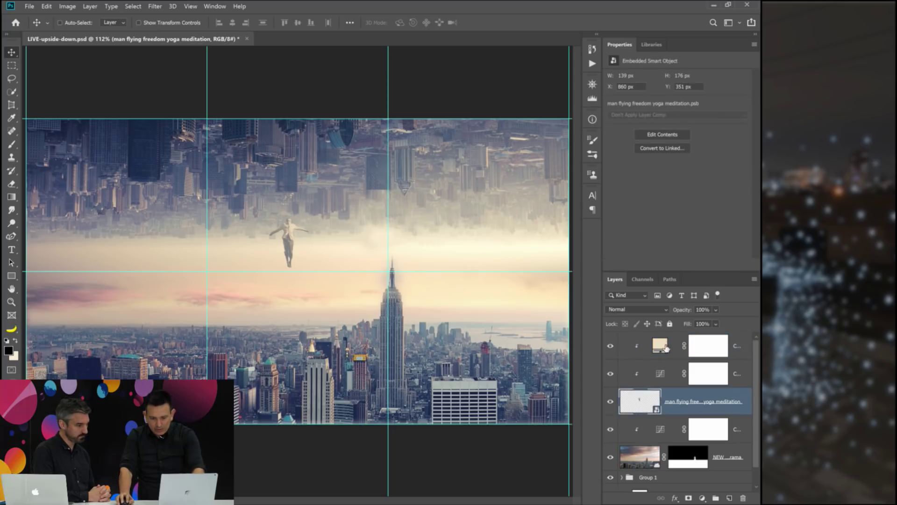
left_click(661, 349)
key("Delete")
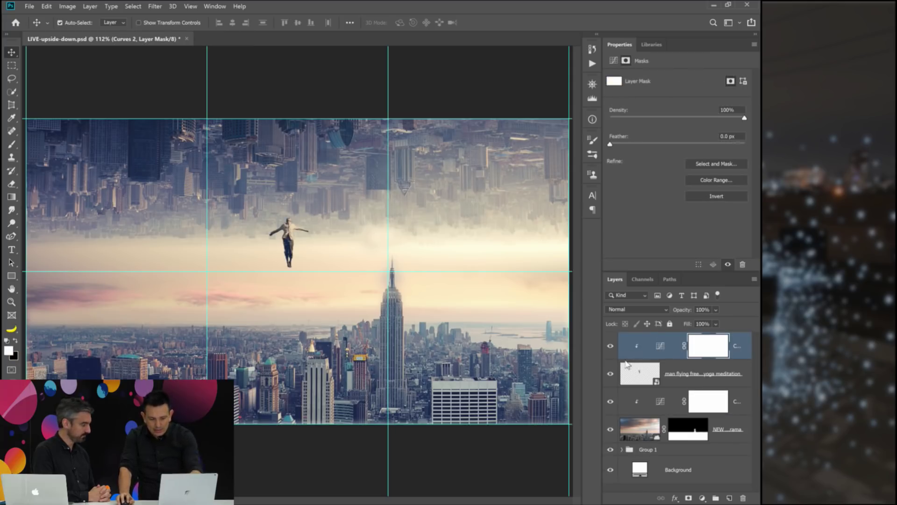
Scale the flying man's smart object up to 80.81% and move him over the left inner vertical guide.
key("ctrl+t")
left_click(421, 204)
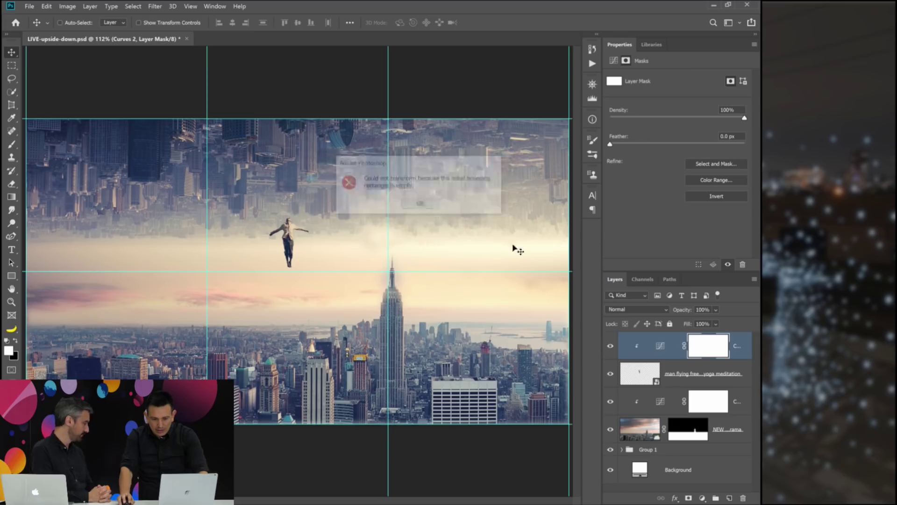
left_click(646, 382)
key("ctrl+t")
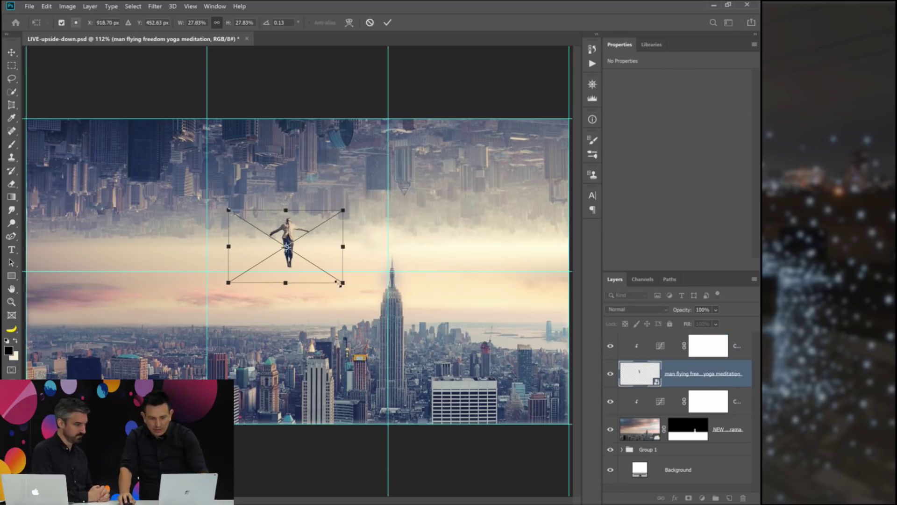
left_click_drag(345, 280, 500, 383)
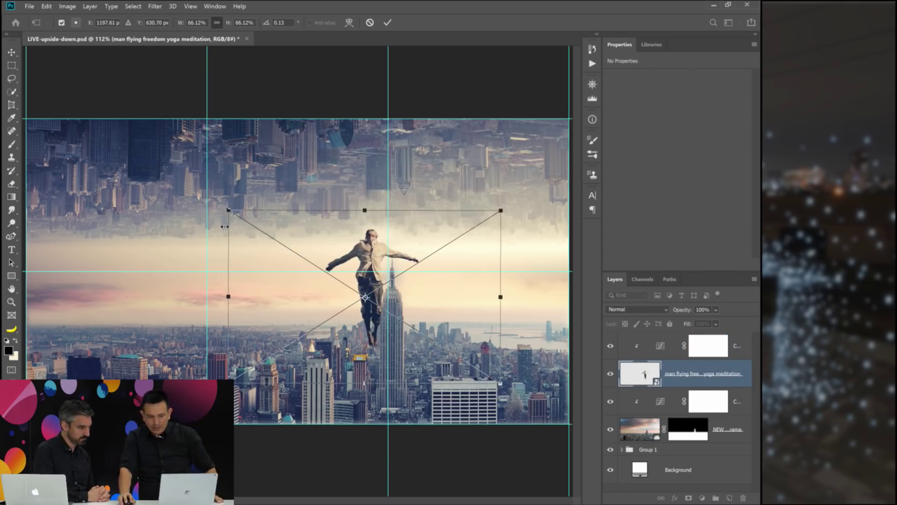
left_click_drag(227, 211, 169, 173)
left_click_drag(364, 232, 230, 223)
Rotate the man upside down to about -178° and centre him on the left inner vertical guide, with his head near the horizon.
left_click_drag(395, 163, 140, 313)
left_click_drag(214, 354, 222, 321)
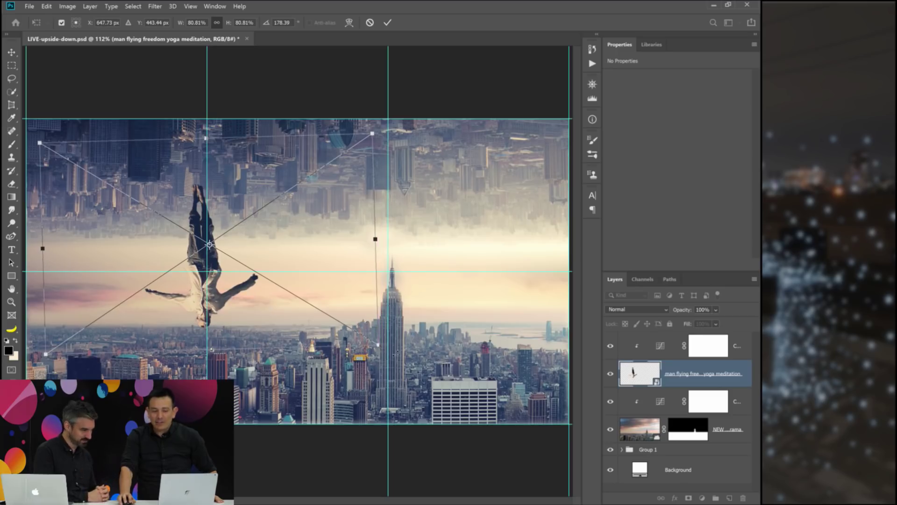
left_click_drag(391, 357, 383, 368)
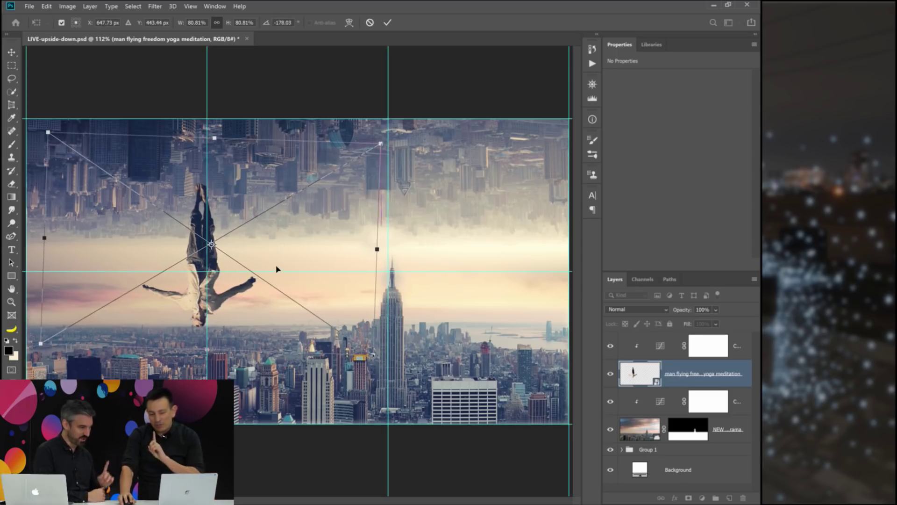
left_click_drag(276, 269, 282, 268)
key("Return")
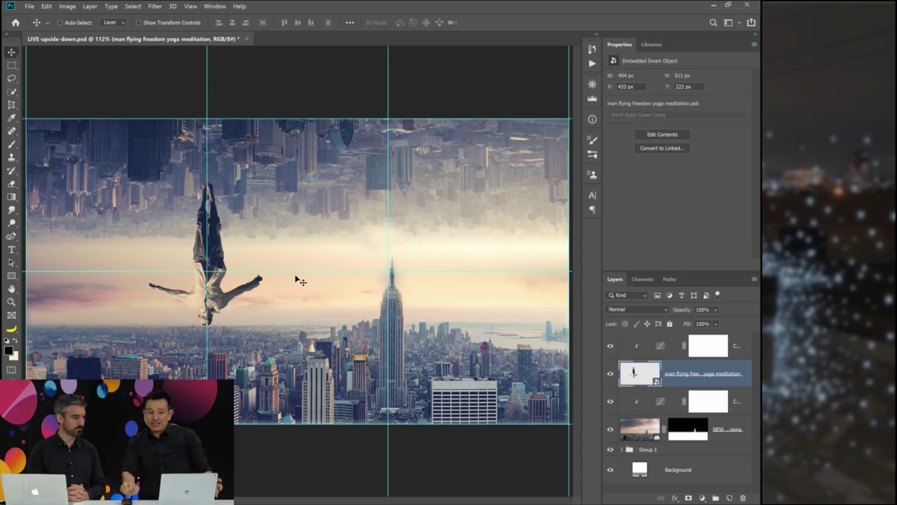
Flip the document view horizontally to check the composition without altering the image itself.
left_click(66, 7)
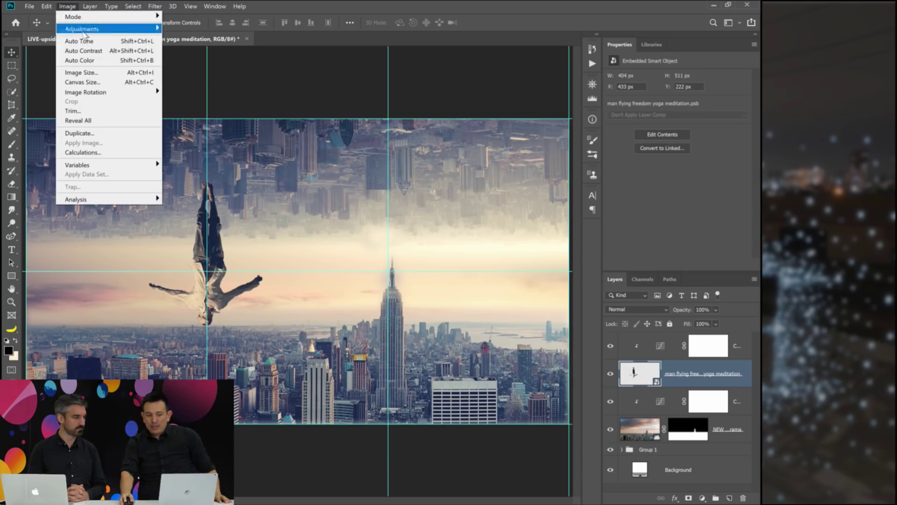
mouse_move(91, 31)
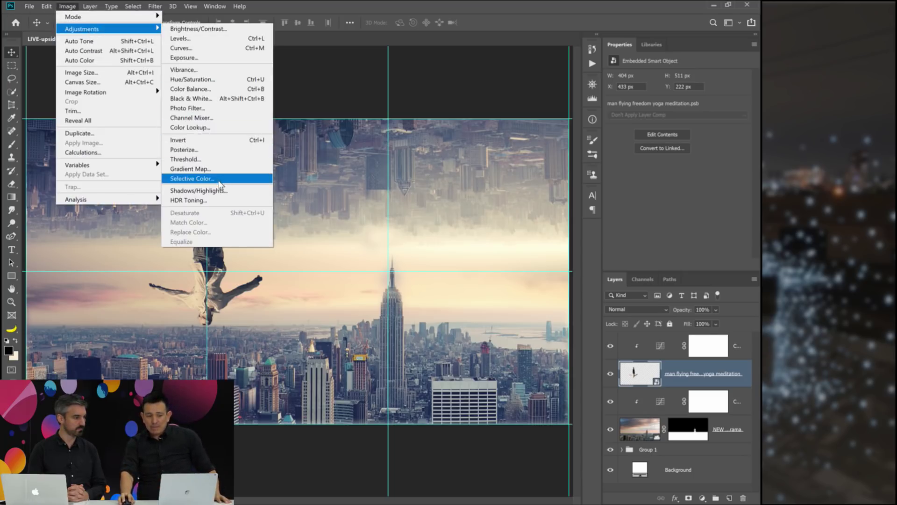
mouse_move(139, 97)
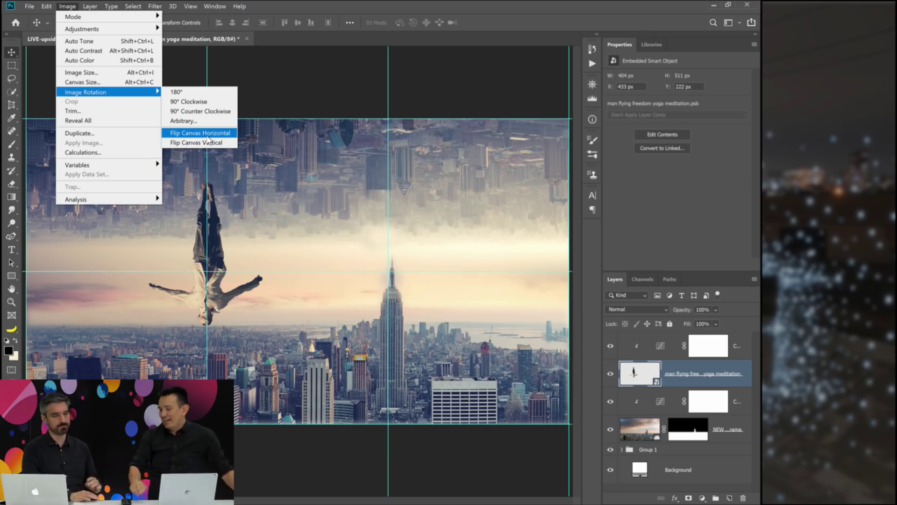
left_click(274, 63)
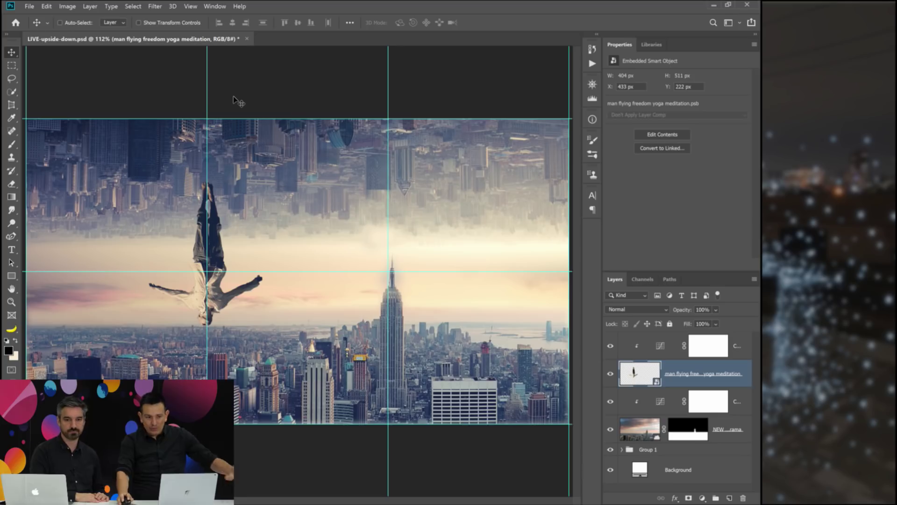
left_click(192, 6)
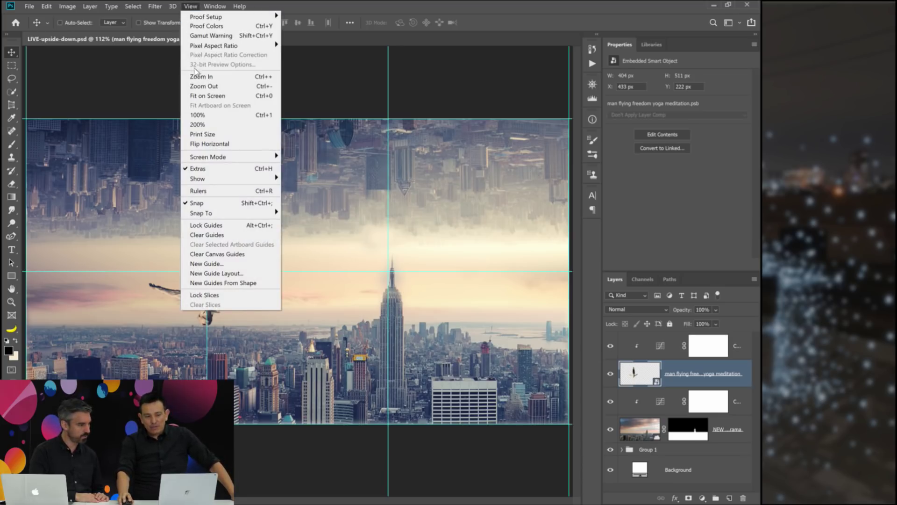
left_click(207, 144)
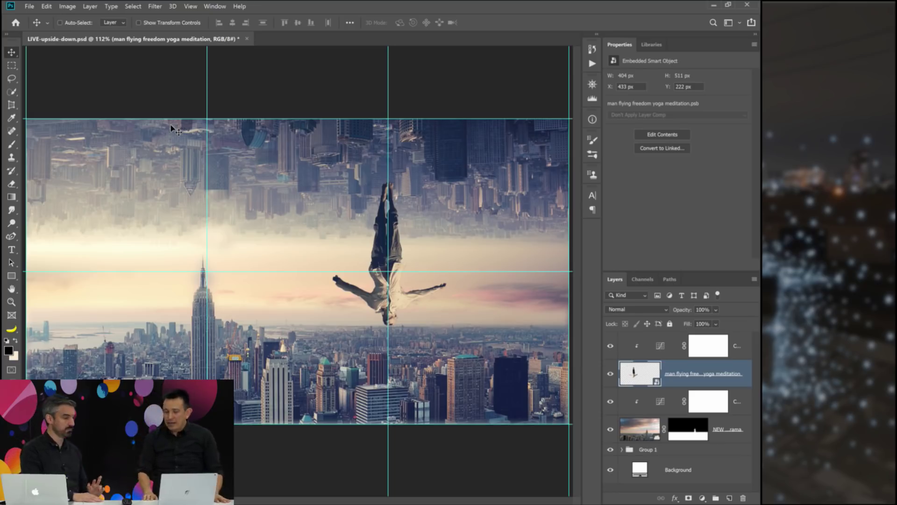
Save LIVE-upside-down.psd, then close it and reopen it from the recent files.
key("ctrl")
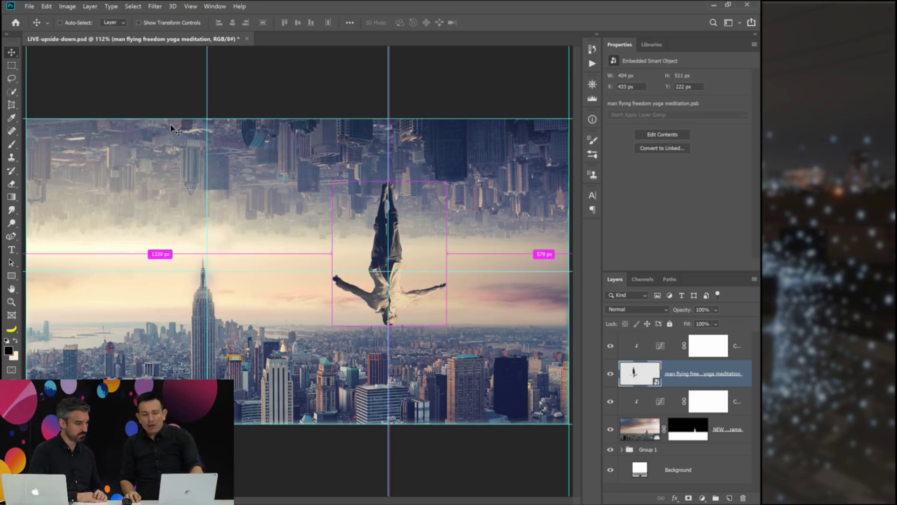
key("ctrl")
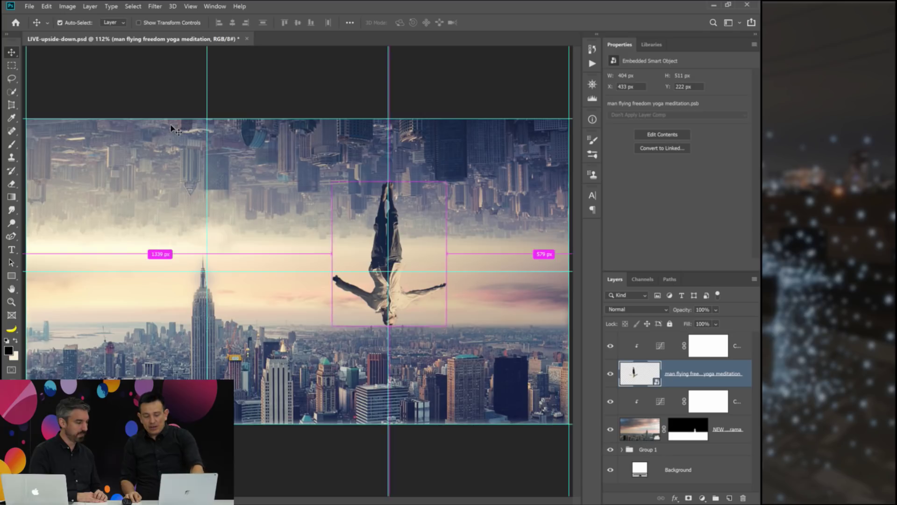
key("ctrl+s")
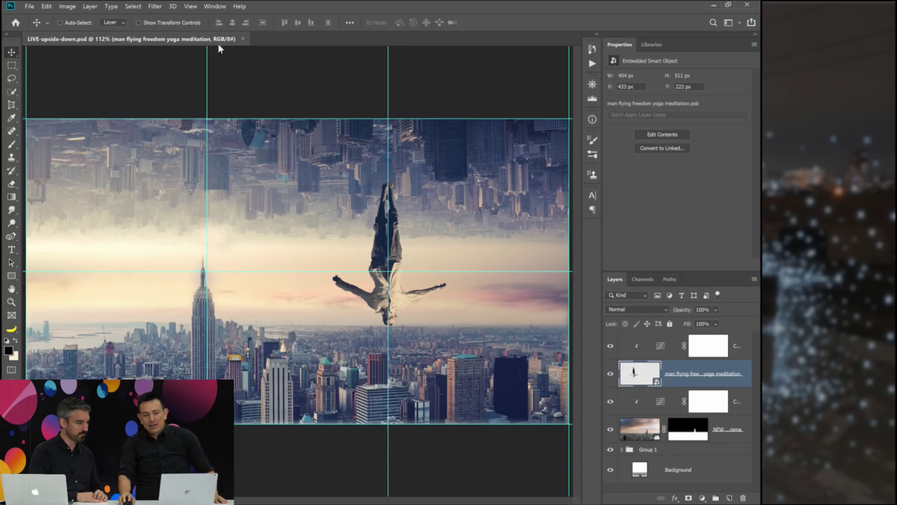
left_click(244, 39)
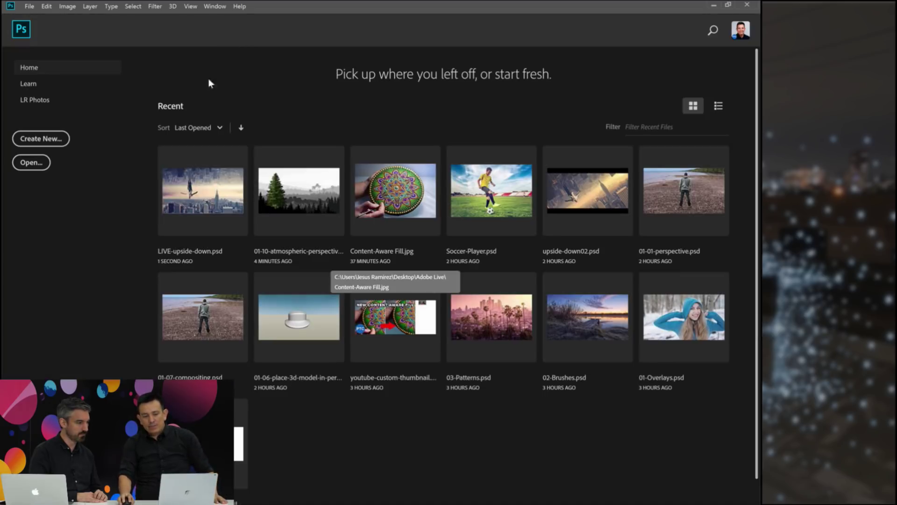
left_click(192, 186)
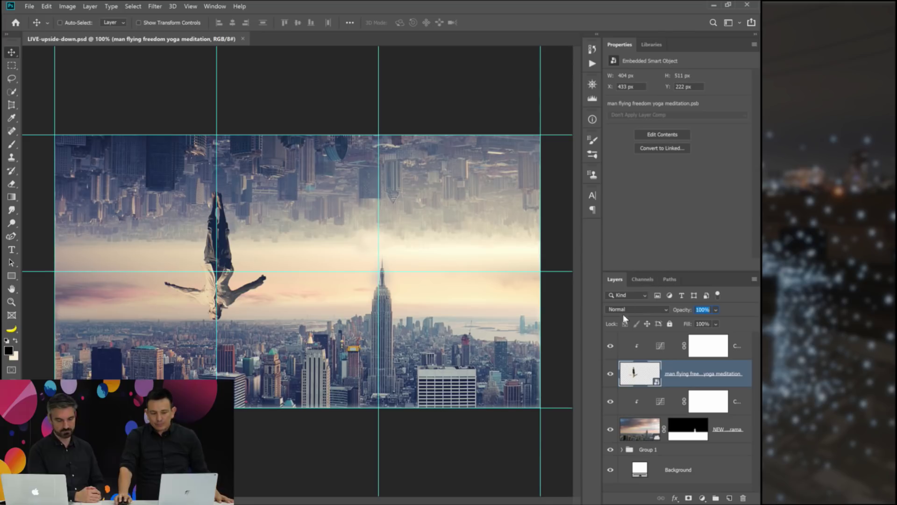
Add an empty layer above the Curves adjustment clipped to the flying man, and hide the guides.
left_click(656, 353)
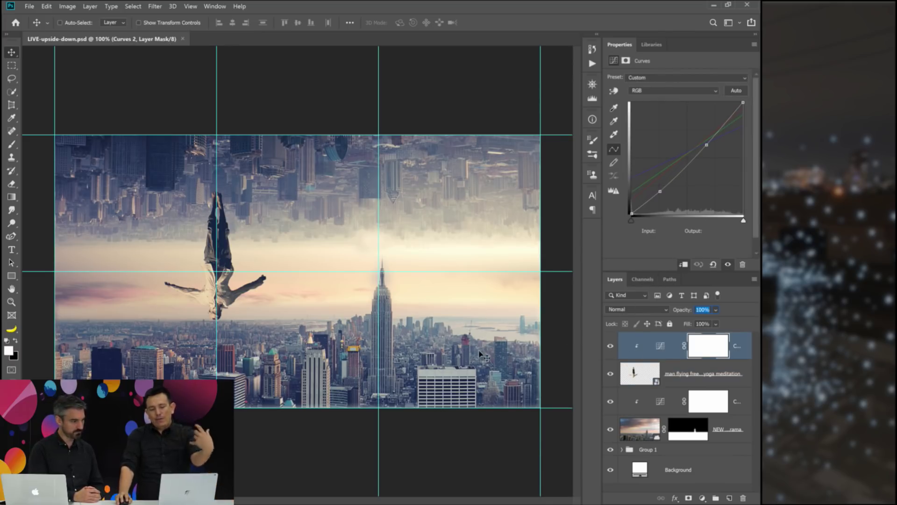
left_click(729, 498)
key("ctrl+semicolon")
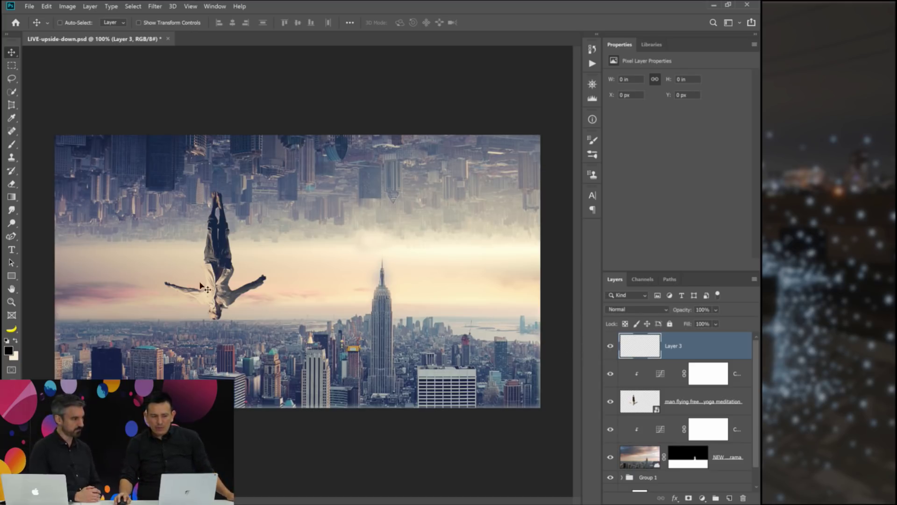
Set up a soft round 400 px brush with pure white (ffffff) as the foreground colour.
left_click(12, 144)
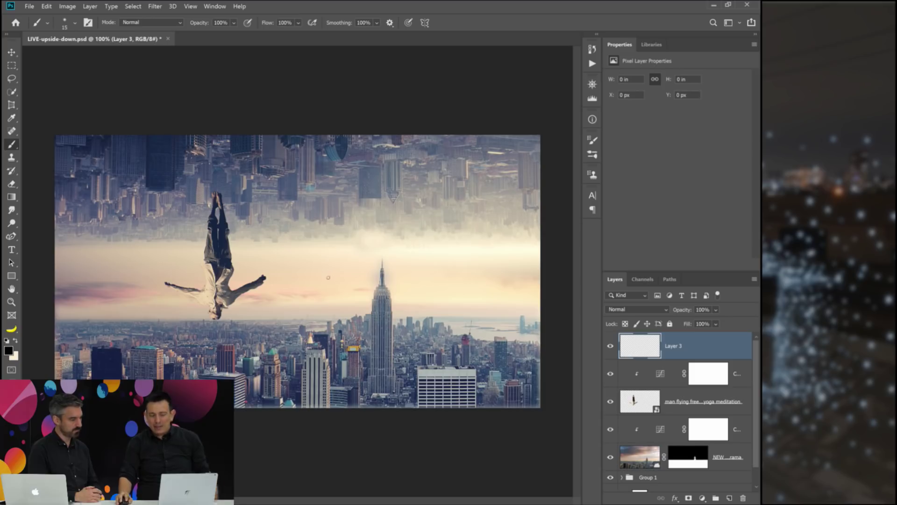
key("bracketright")
key("bracketright")
key("bracketright")
key("bracketright")
key("bracketright")
key("bracketright")
key("bracketright")
key("bracketright")
key("bracketright")
key("bracketright")
key("bracketright")
key("bracketright")
key("bracketright")
key("bracketright")
key("bracketright")
key("bracketright")
key("bracketright")
key("bracketright")
key("bracketright")
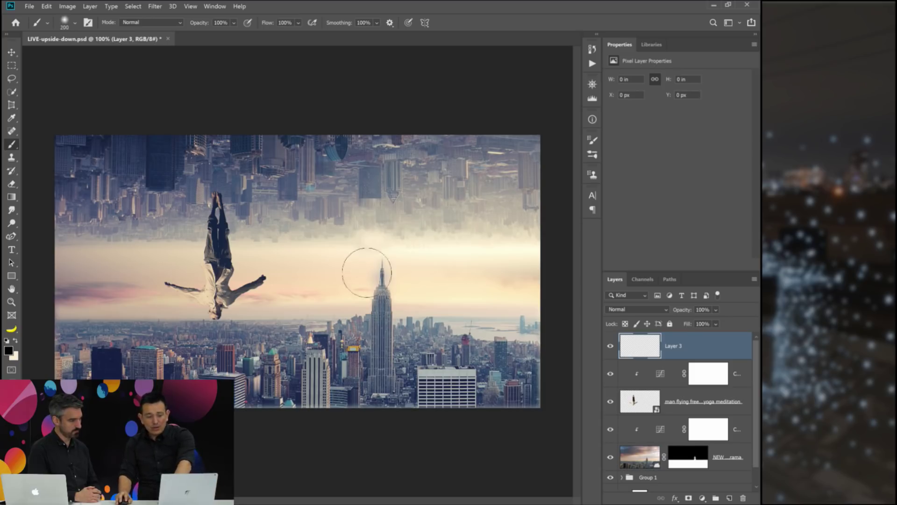
left_click(9, 349)
left_click_drag(475, 164, 423, 78)
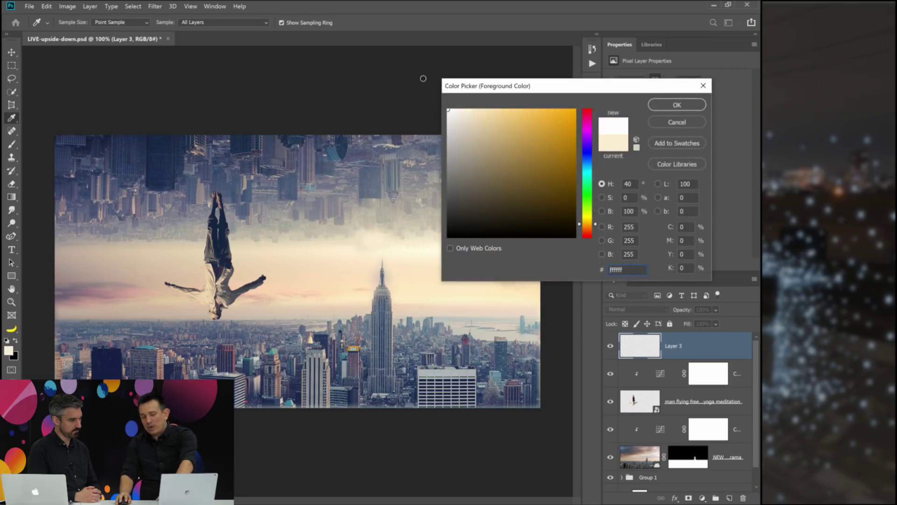
left_click(677, 112)
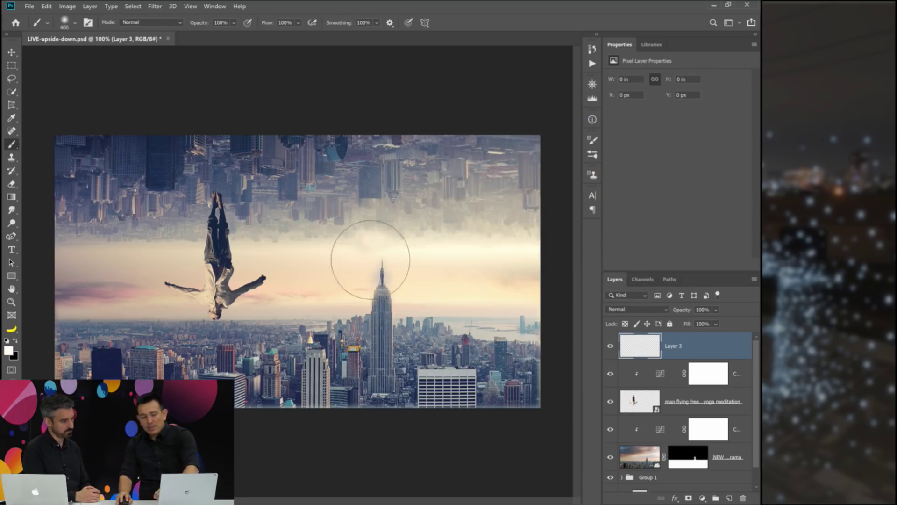
Paint a soft white glow over the Empire State Building's spire on the new layer, and compare with the layer hidden and shown.
left_click(379, 240)
left_click_drag(379, 240, 395, 248)
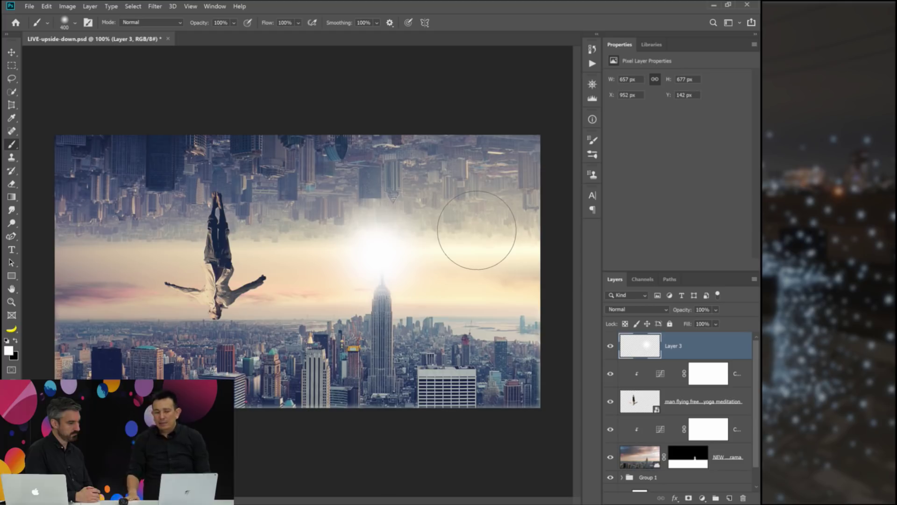
left_click(610, 346)
left_click(610, 346)
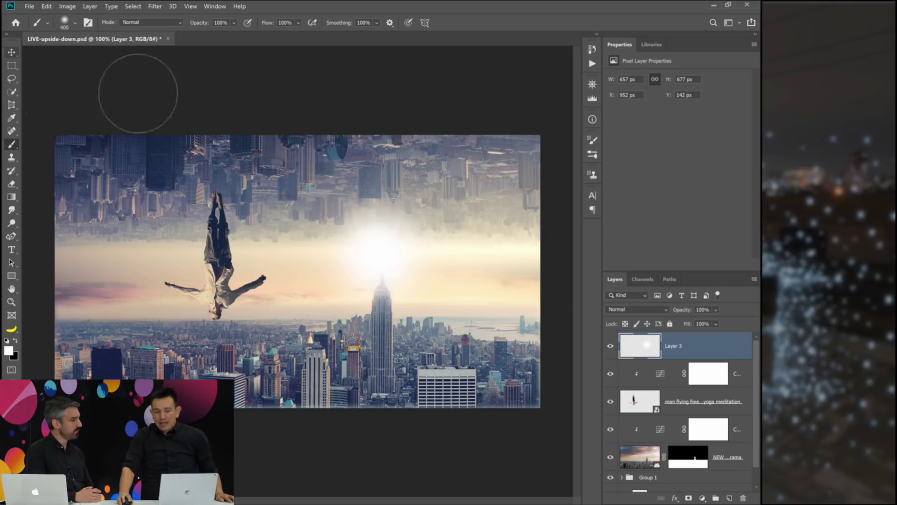
Set the glow layer's blend mode to Color Dodge and try a fill of 62%.
left_click(635, 310)
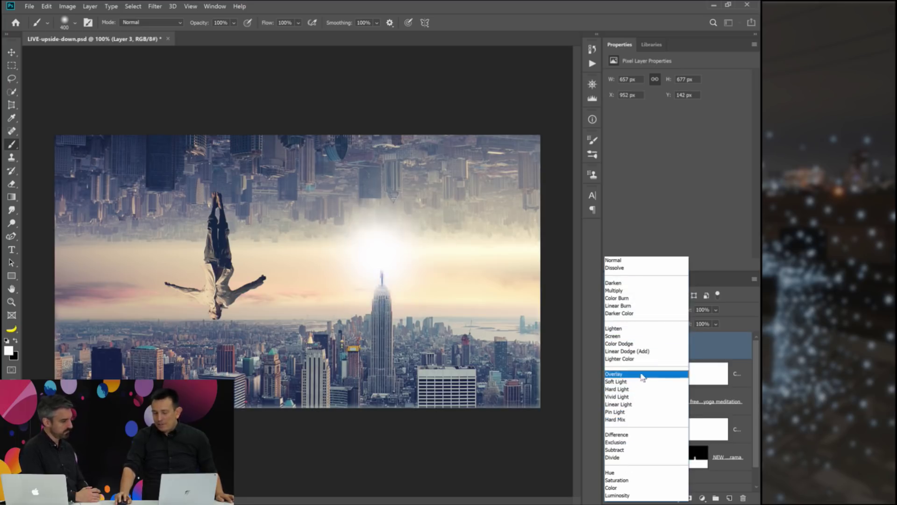
left_click(651, 346)
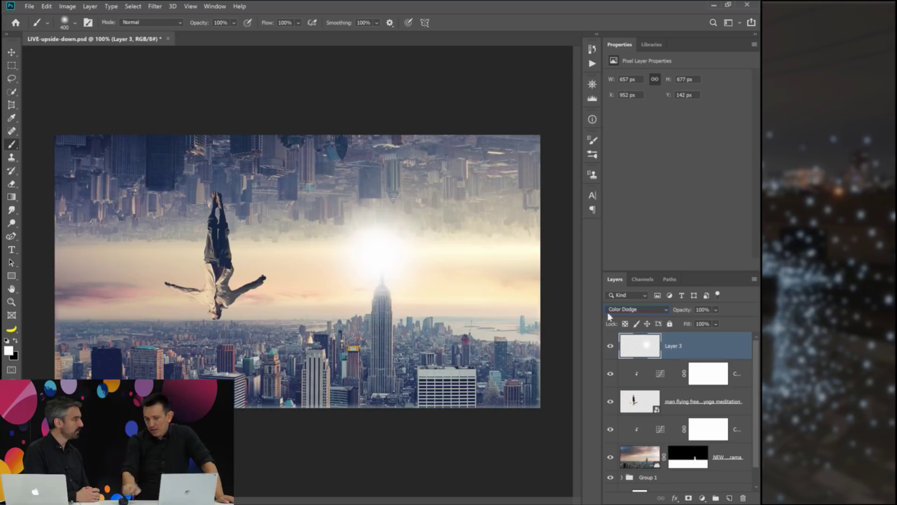
left_click_drag(681, 313, 716, 314)
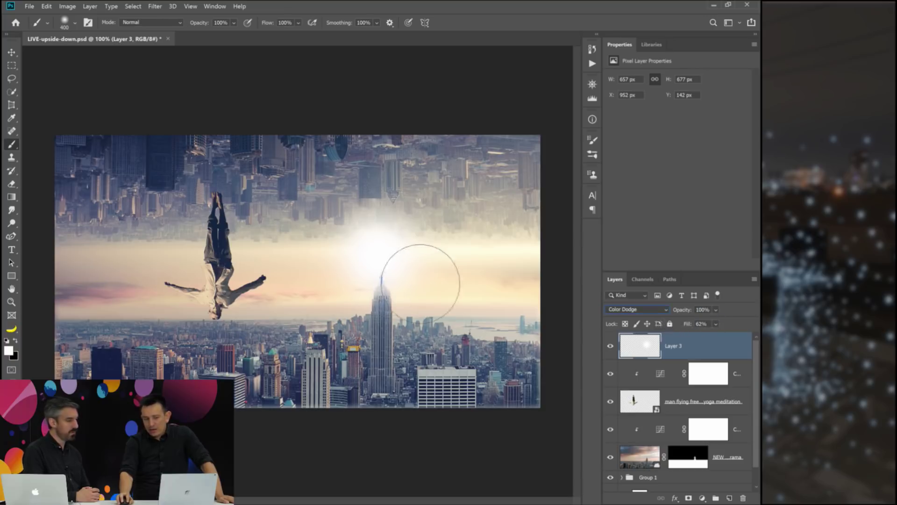
Move the glow down over the upper part of the Empire State Building and test a reduced fill at 100% opacity.
left_click(12, 52)
left_click_drag(379, 263, 382, 329)
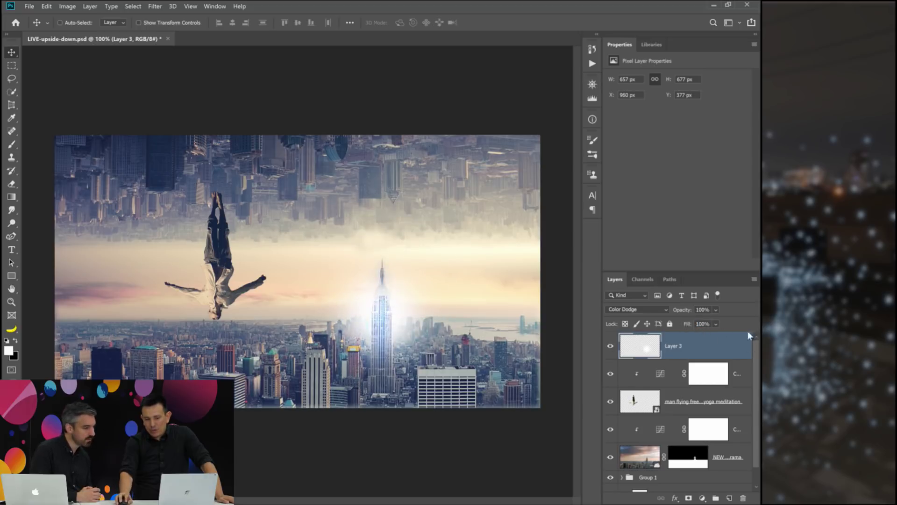
left_click_drag(680, 313, 736, 329)
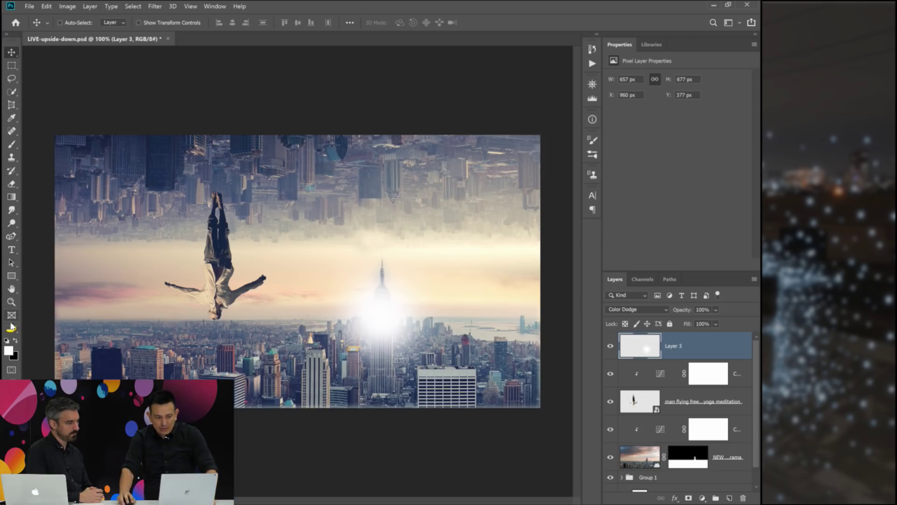
Turn off Transparency Shapes Layer in the glow layer's blending options, viewing the tower at 300%.
left_click(11, 304)
left_click(403, 327)
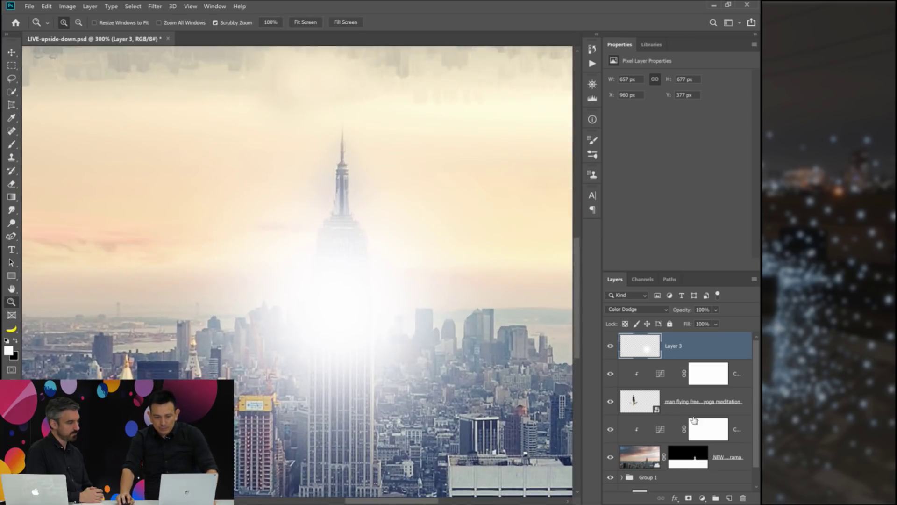
double_click(728, 351)
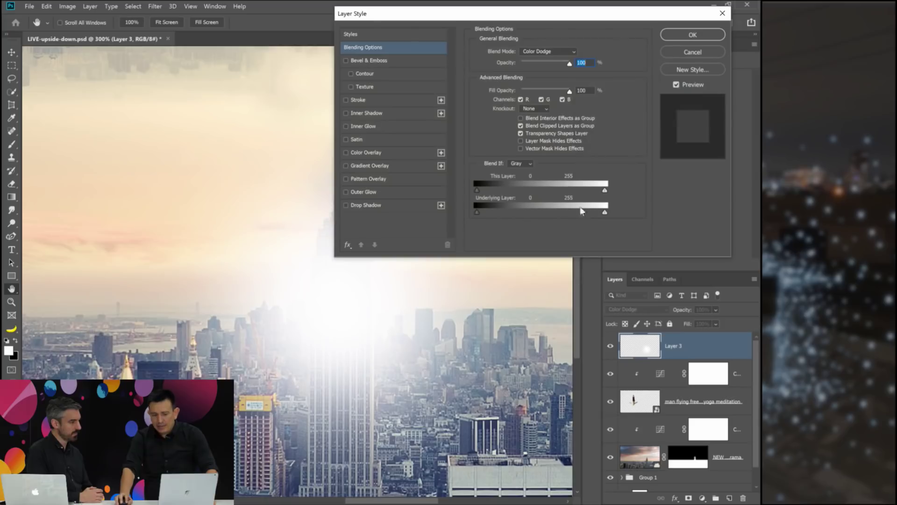
left_click_drag(408, 15, 459, 32)
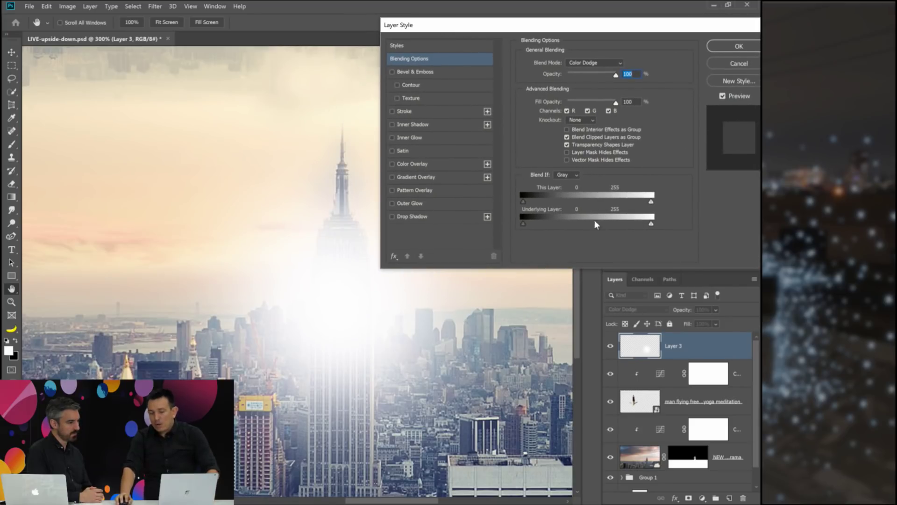
left_click(566, 145)
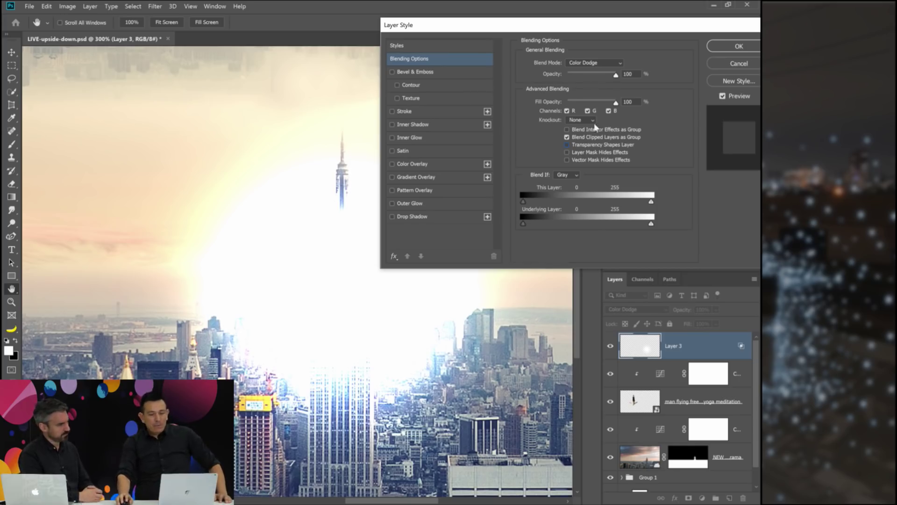
Set the glow layer's fill opacity to 25% and return to the full view at 100%.
left_click_drag(615, 75, 643, 74)
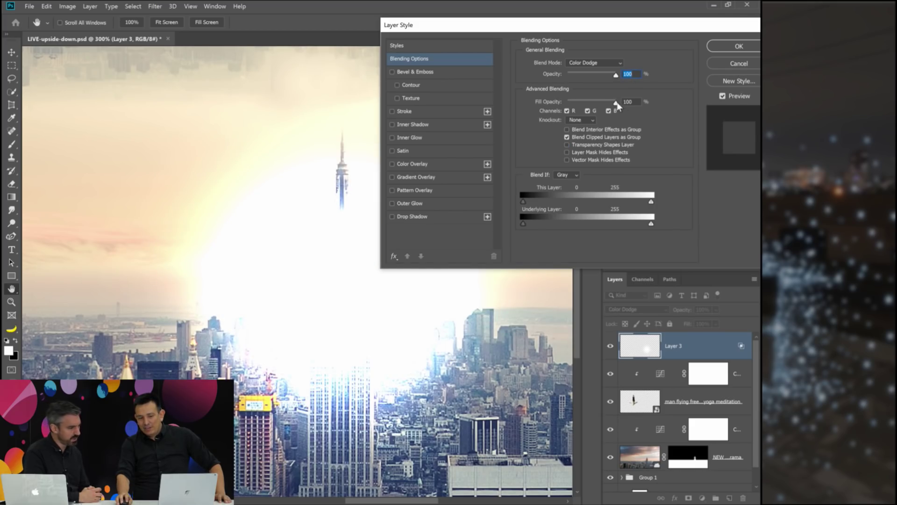
left_click_drag(617, 103, 577, 106)
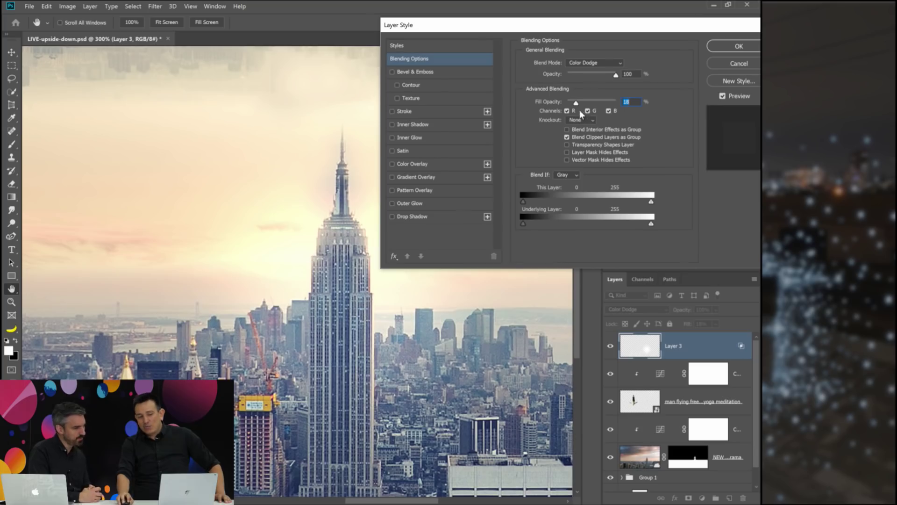
left_click_drag(577, 105, 579, 105)
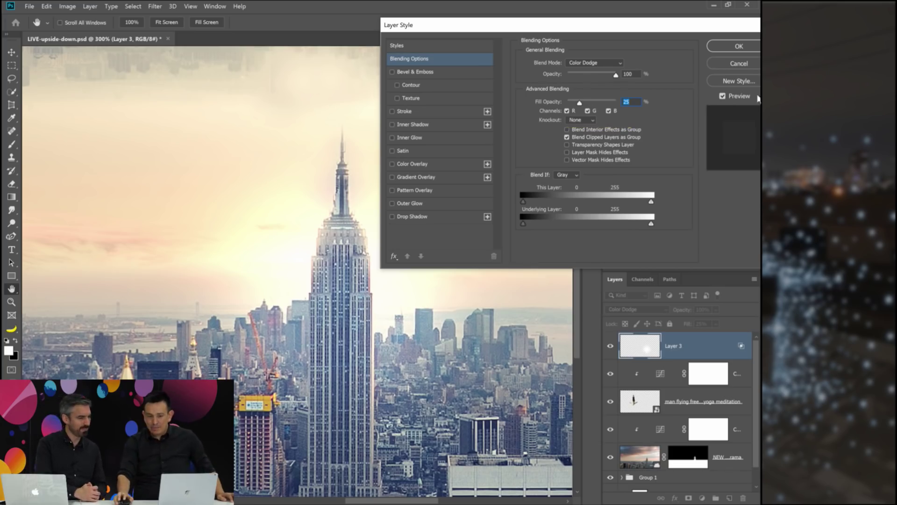
left_click(747, 47)
left_click(12, 301)
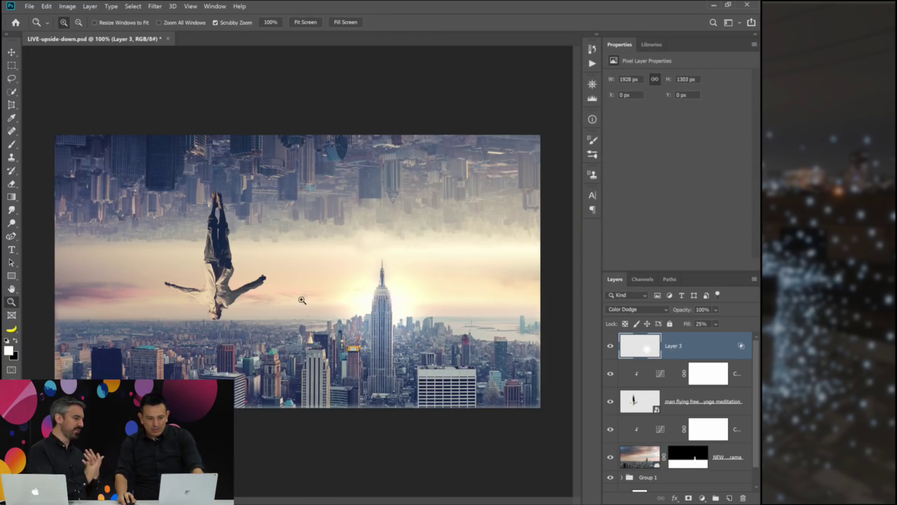
key("ctrl+1")
Move the glow to the far end of the skyline, beyond the Empire State Building, and enlarge it to about 218%.
left_click(11, 52)
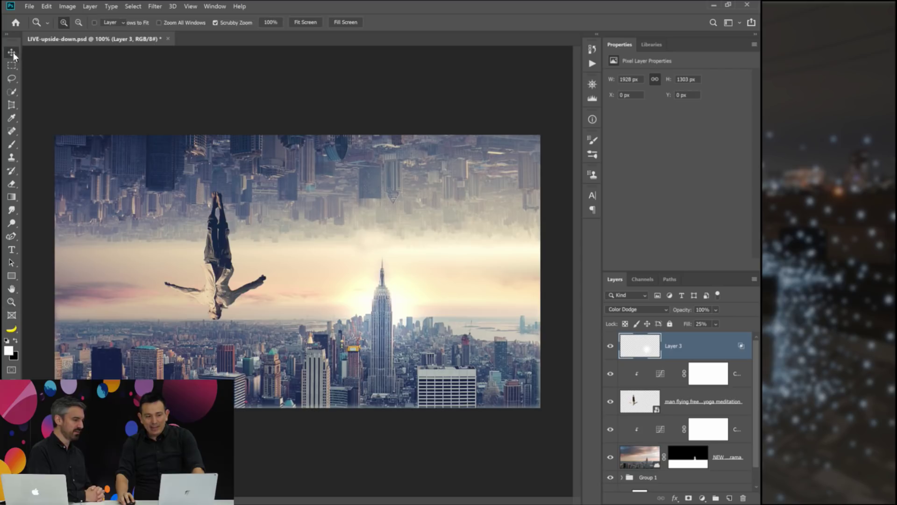
left_click_drag(393, 306, 531, 305)
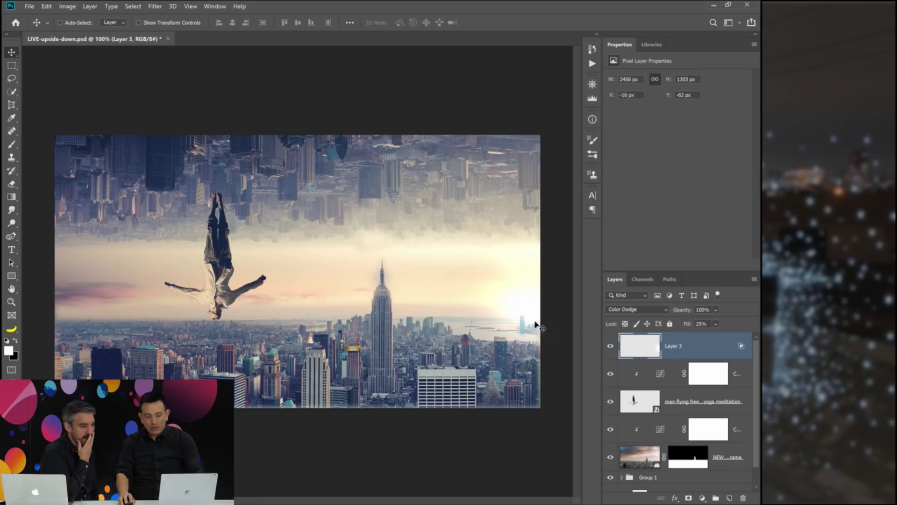
key("ctrl")
key("ctrl+t")
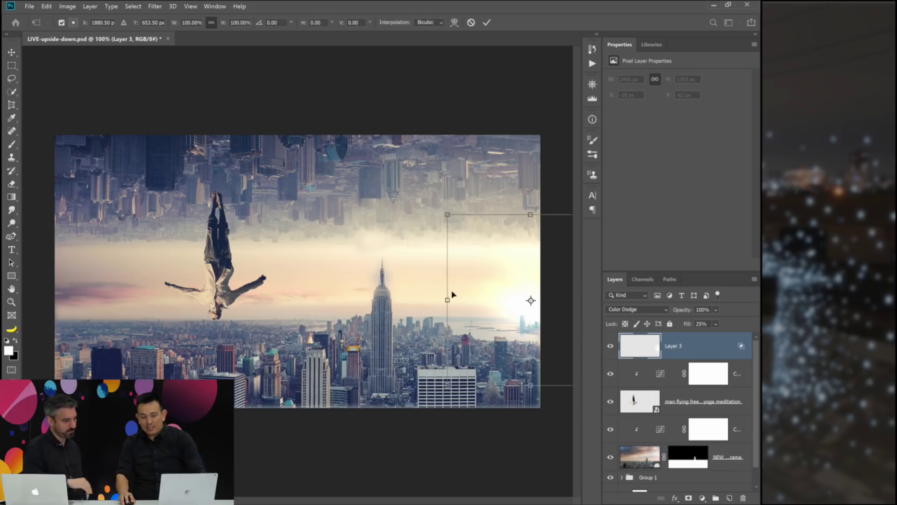
left_click_drag(444, 300, 251, 280)
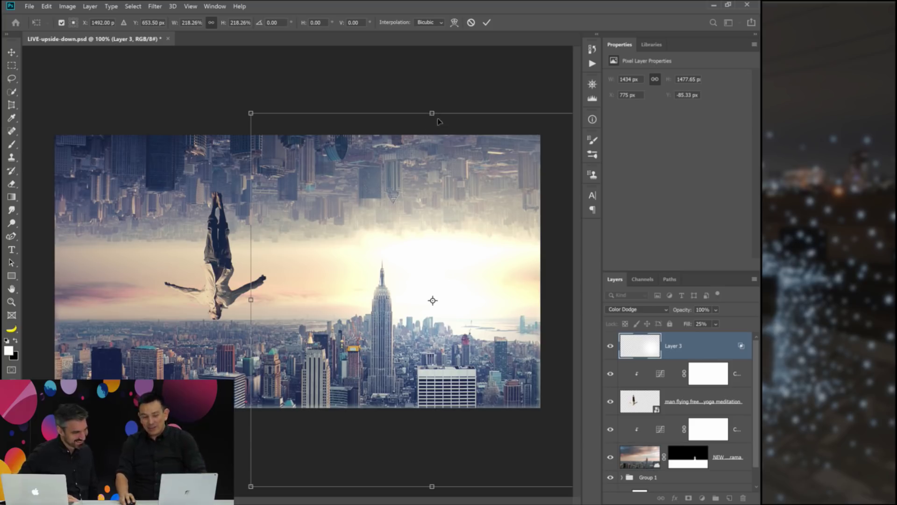
Squash the glow's height and widen it into a flat band along the horizon, and apply the transform.
left_click_drag(432, 114, 469, 231)
left_click_drag(441, 355, 573, 302)
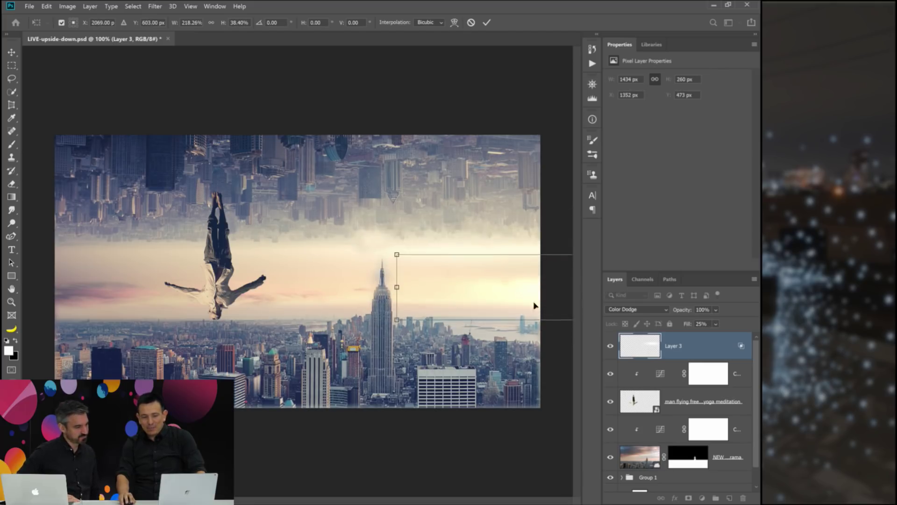
left_click_drag(398, 288, 340, 285)
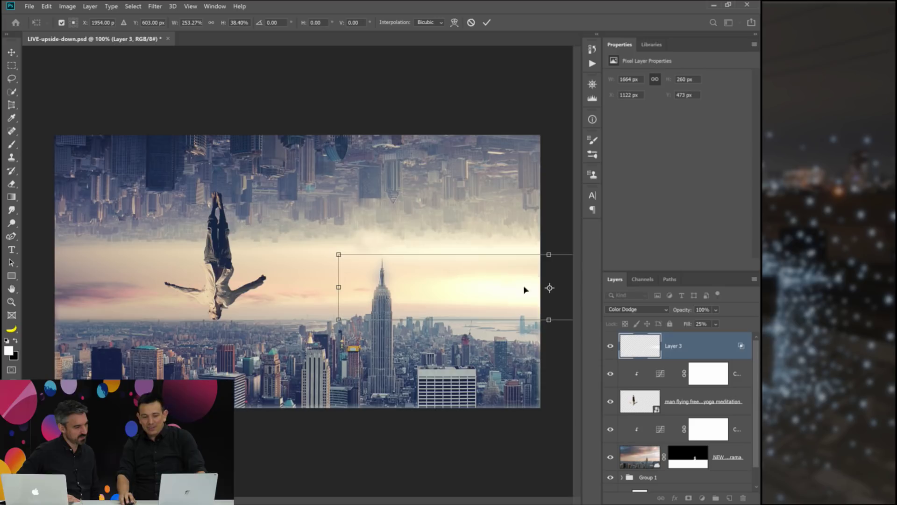
left_click_drag(548, 254, 565, 295)
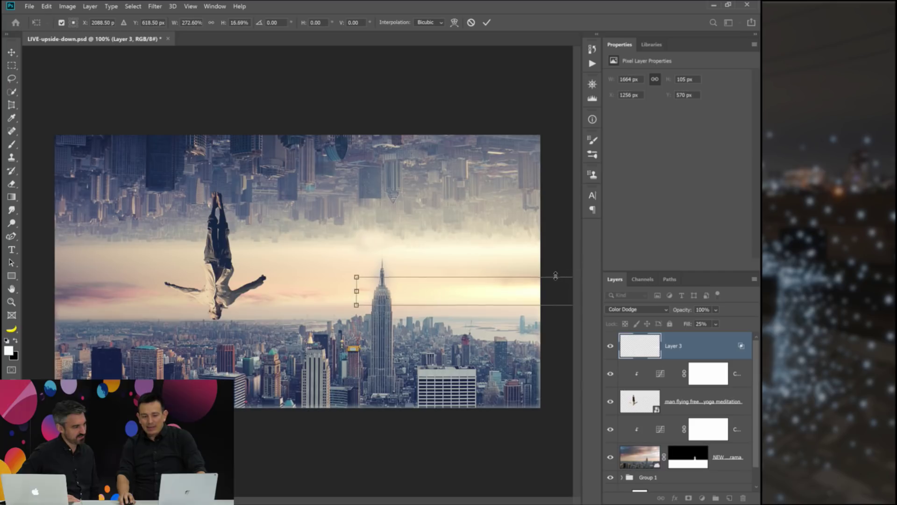
key("Return")
Shift the reshaped glow slightly so its bright core sits in the sky above the horizon at the image's edge.
left_click(12, 144)
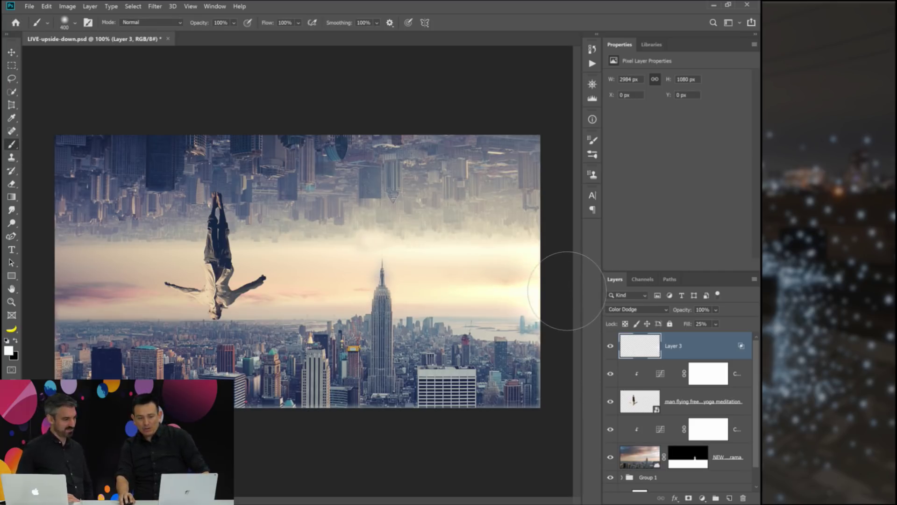
left_click(13, 51)
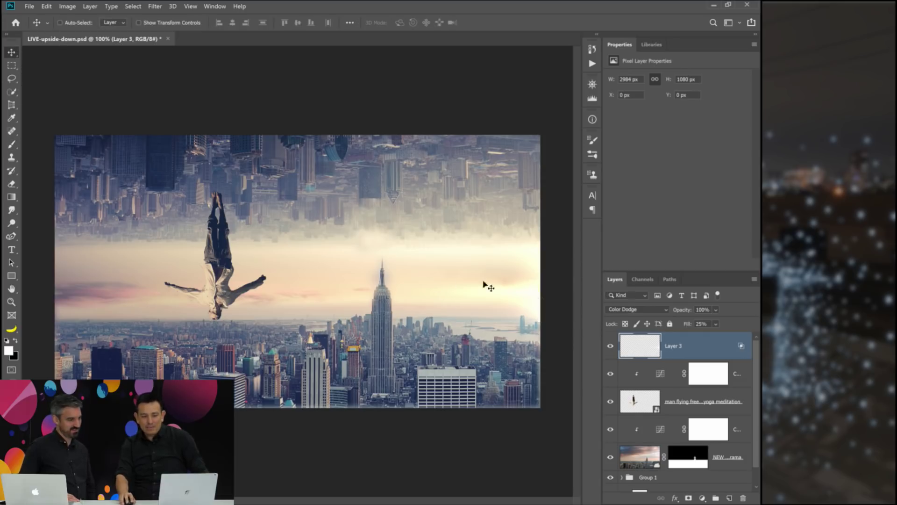
left_click_drag(547, 299, 531, 282)
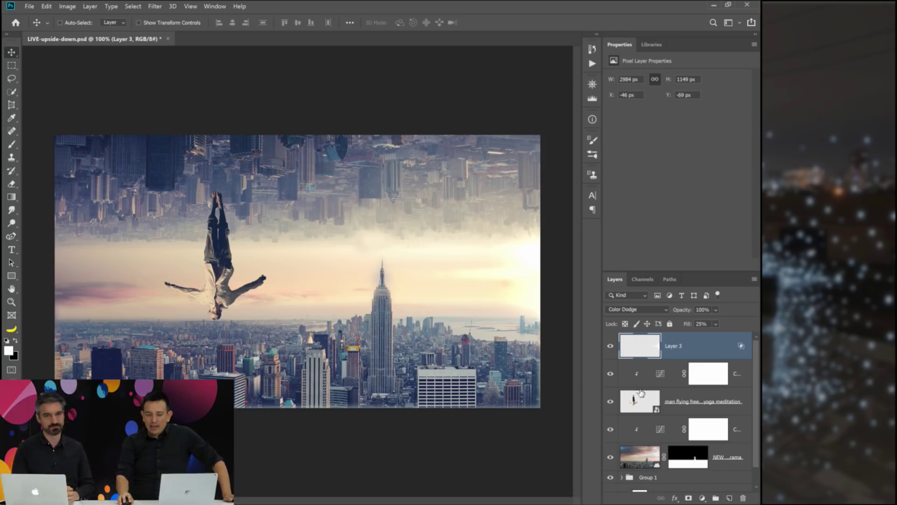
Compare the composite with and without the glow layer and the man's Curves adjustment, leaving the glow layer selected.
left_click(610, 346)
left_click(659, 375)
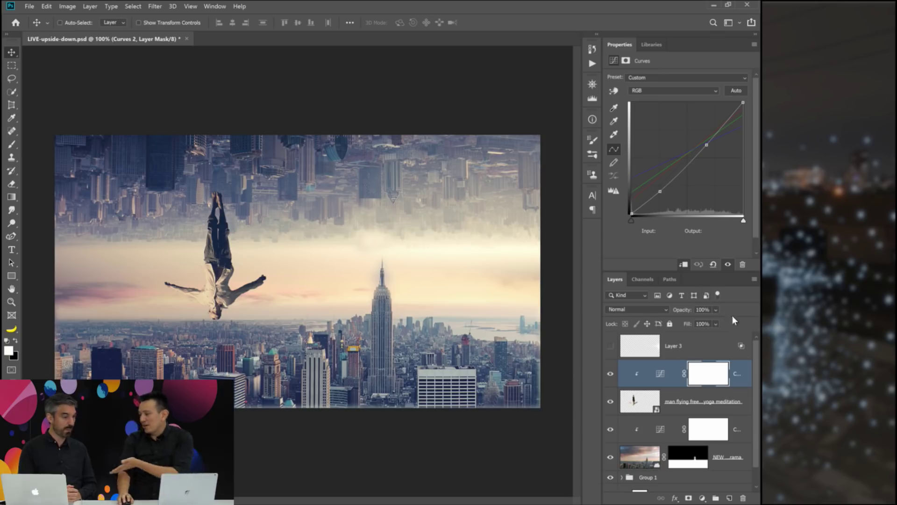
left_click(610, 345)
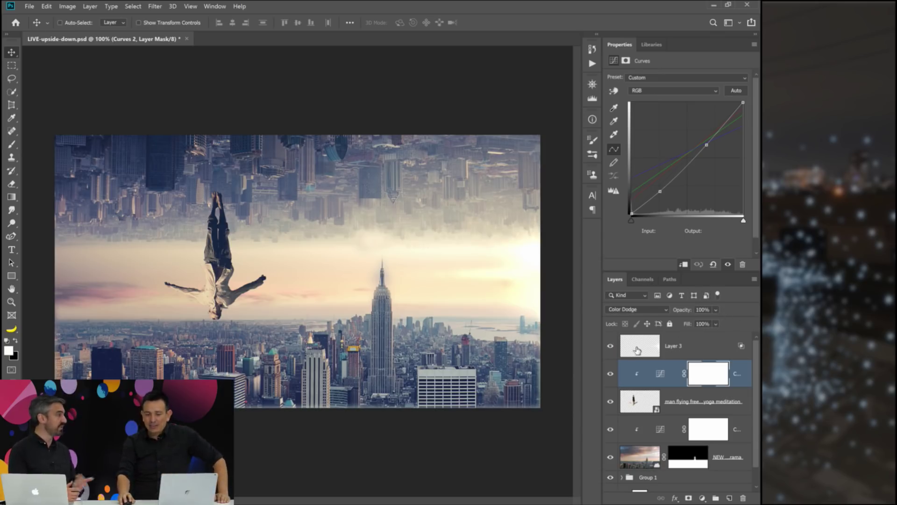
left_click(638, 350)
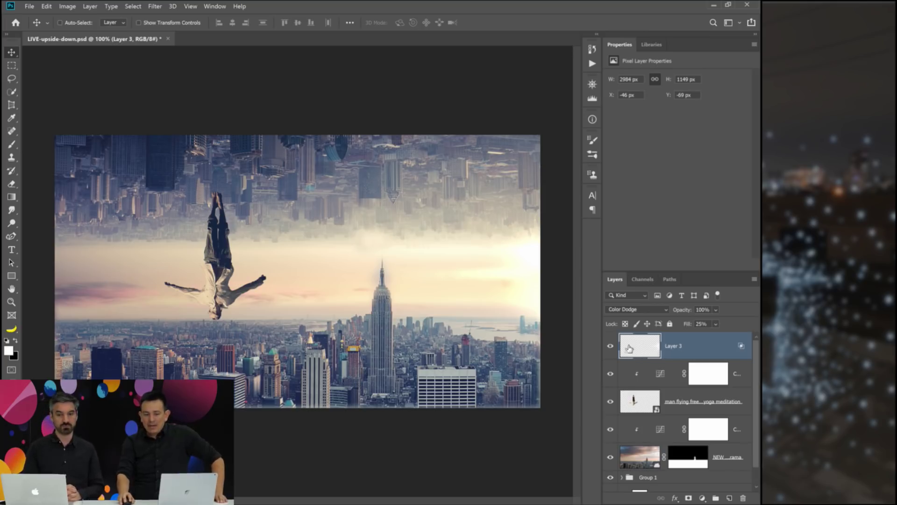
left_click(610, 345)
left_click(610, 346)
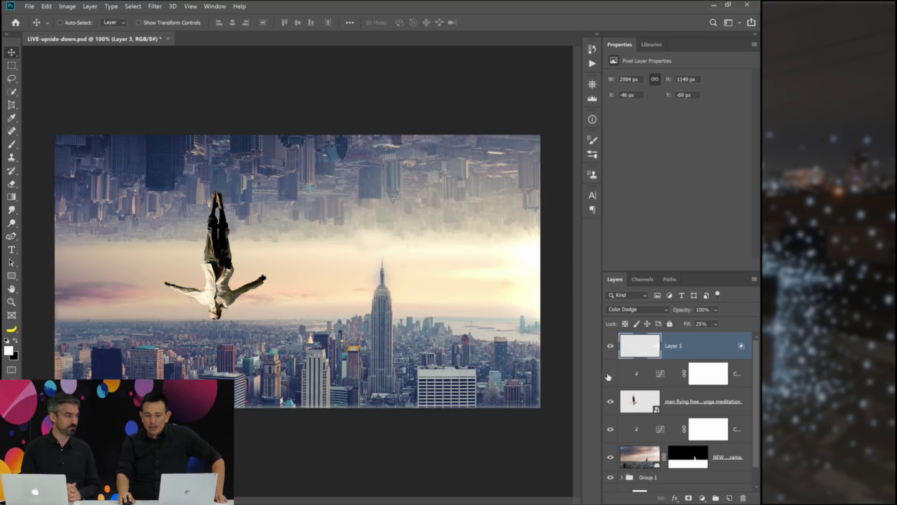
Add a Color Lookup adjustment layer above the glow layer and try the 3Strip.look and Bleach Bypass.look LUTs.
left_click(702, 498)
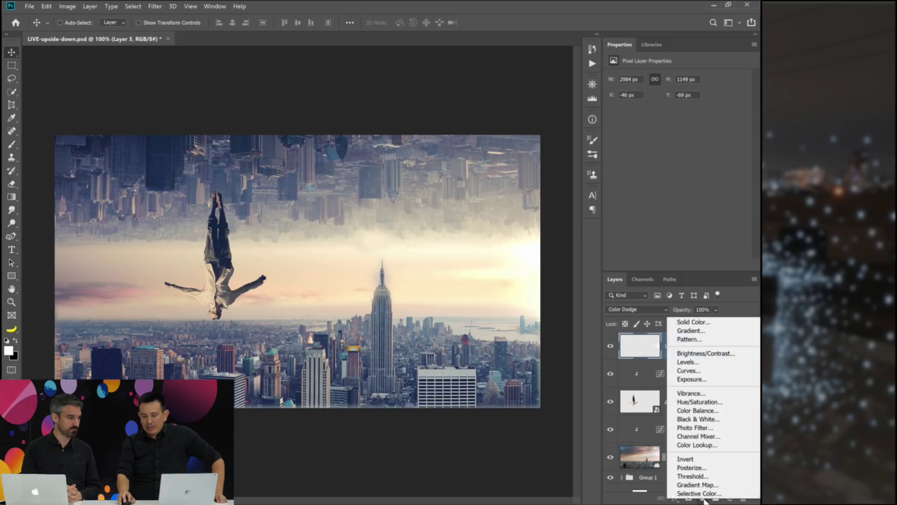
left_click(720, 446)
left_click(687, 78)
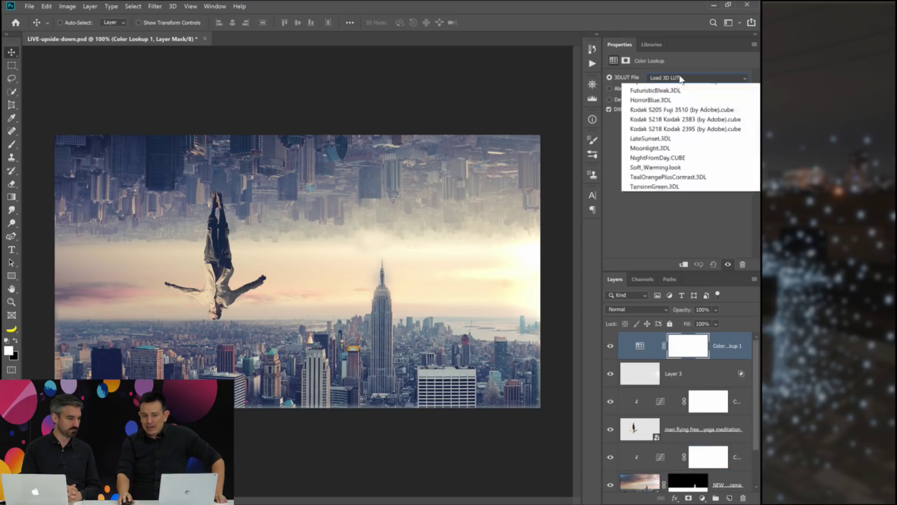
left_click(668, 124)
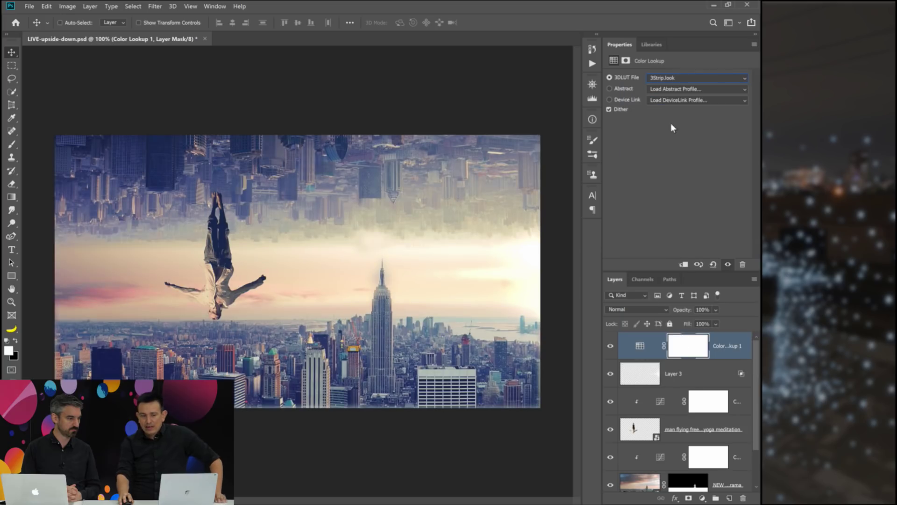
key("Down")
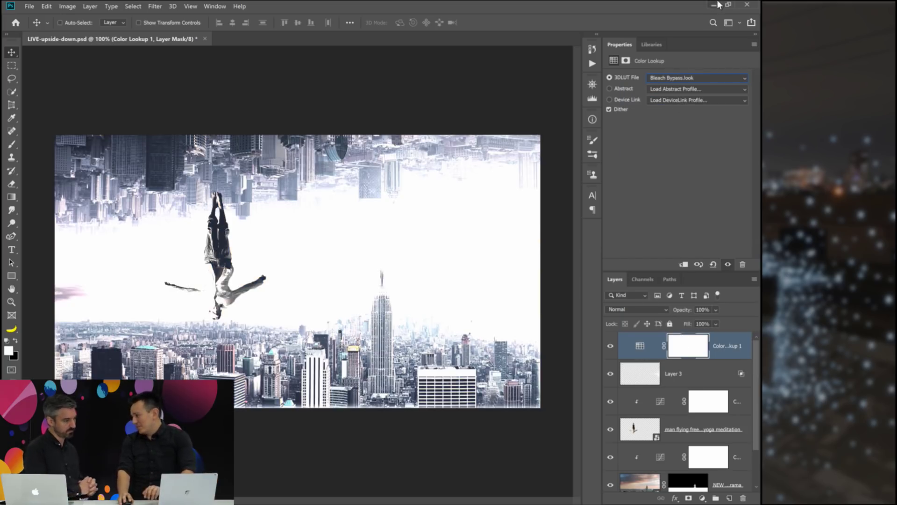
Preview further 3DLUT looks on the composite, including Crisp_Warm, FallColors and Fuji F125 Kodak 2393.
left_click(727, 78)
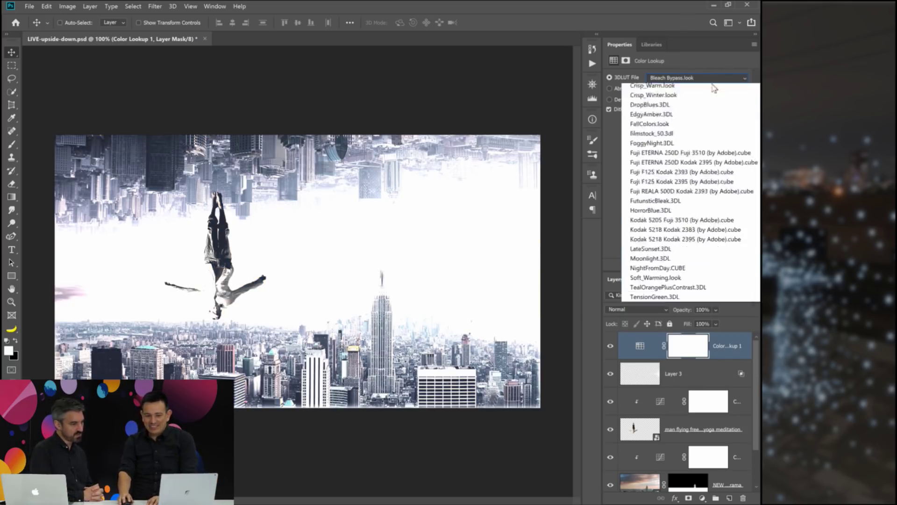
left_click(682, 77)
left_click(682, 76)
left_click(682, 76)
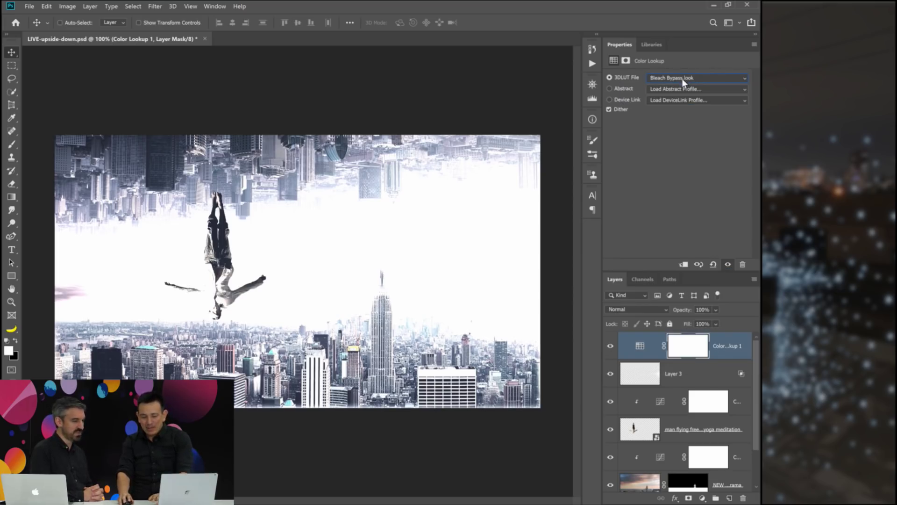
key("Down")
key("Down")
key("Down")
key("Down")
key("Down")
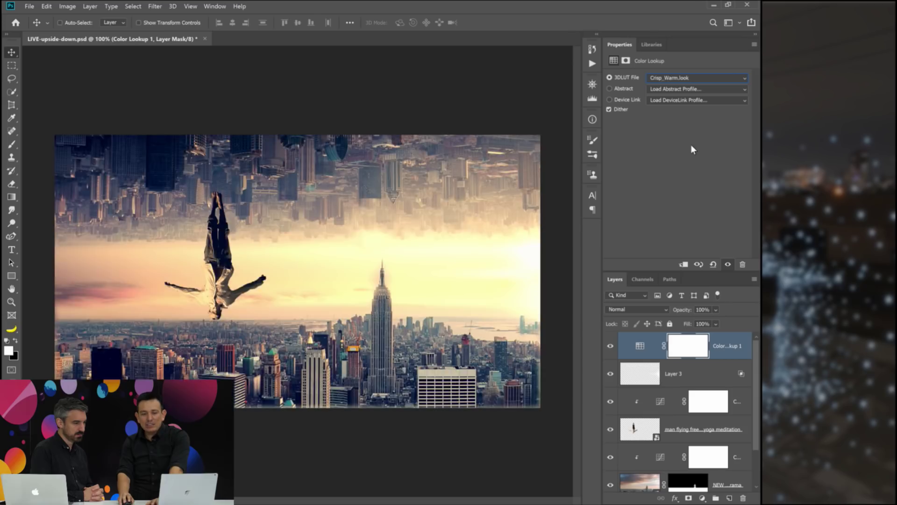
key("Down")
key("Down")
key("Down")
key("Down")
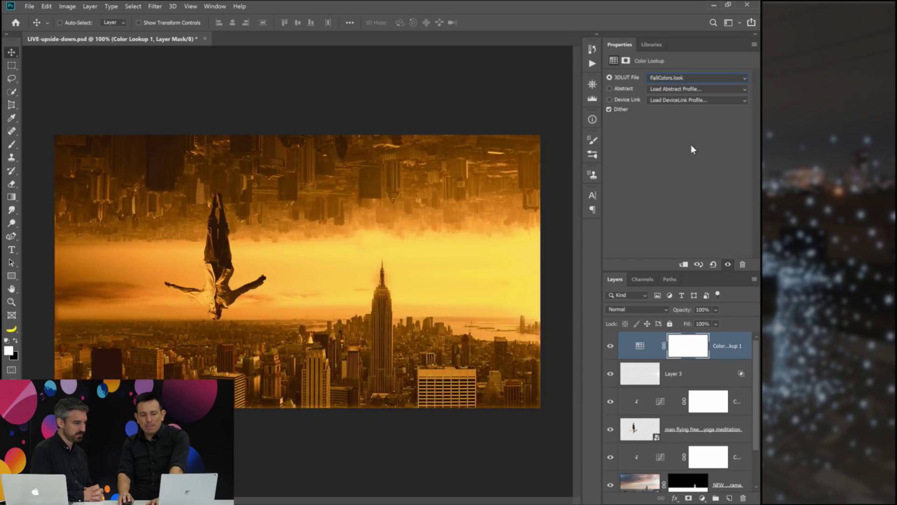
key("Down")
key("Down")
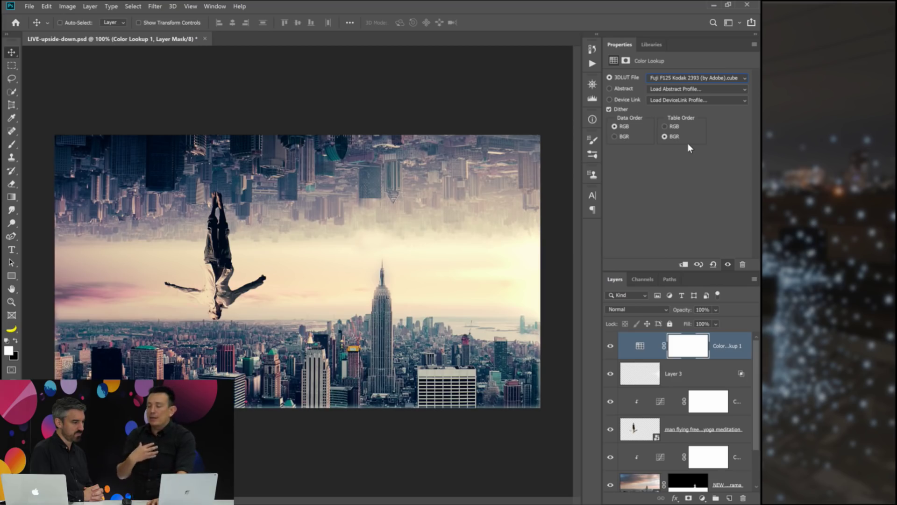
key("Down")
key("Down")
key("Down")
Set the Color Lookup's 3DLUT file to Crisp_Warm.look and reduce the adjustment layer's opacity to 39%.
key("Up")
key("Up")
key("Up")
key("Up")
key("Up")
key("Up")
key("Up")
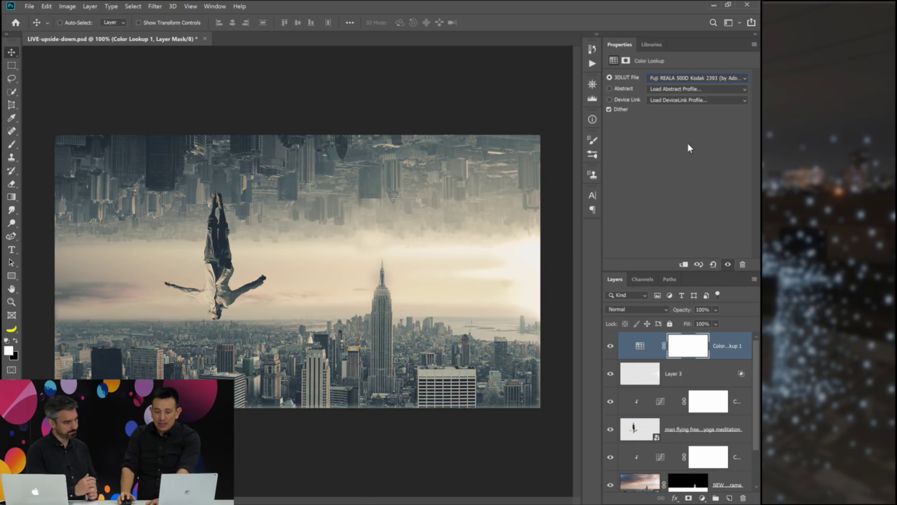
key("Up")
key("Up")
key("Up")
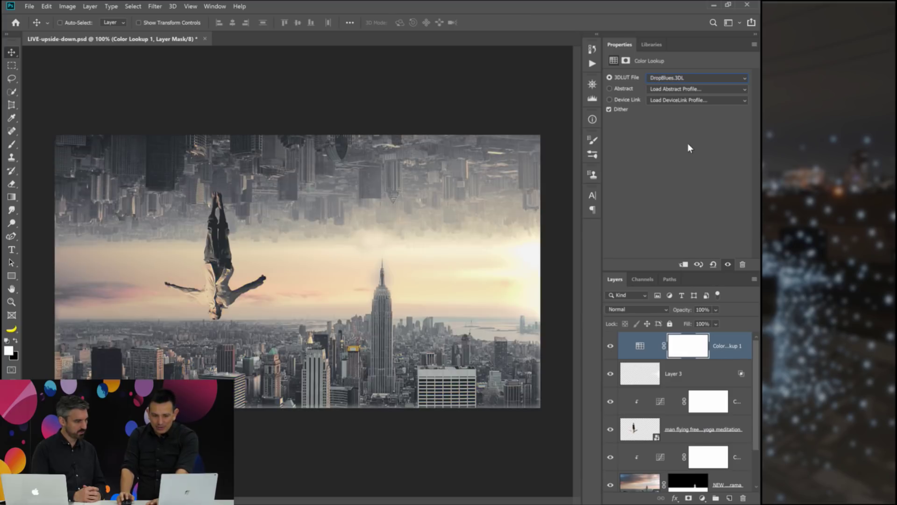
key("Up")
key("Up")
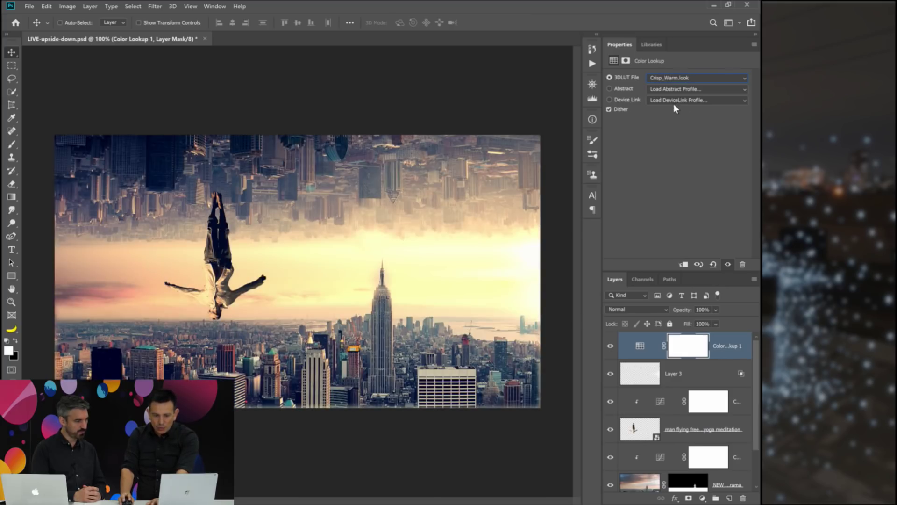
left_click_drag(683, 309, 594, 308)
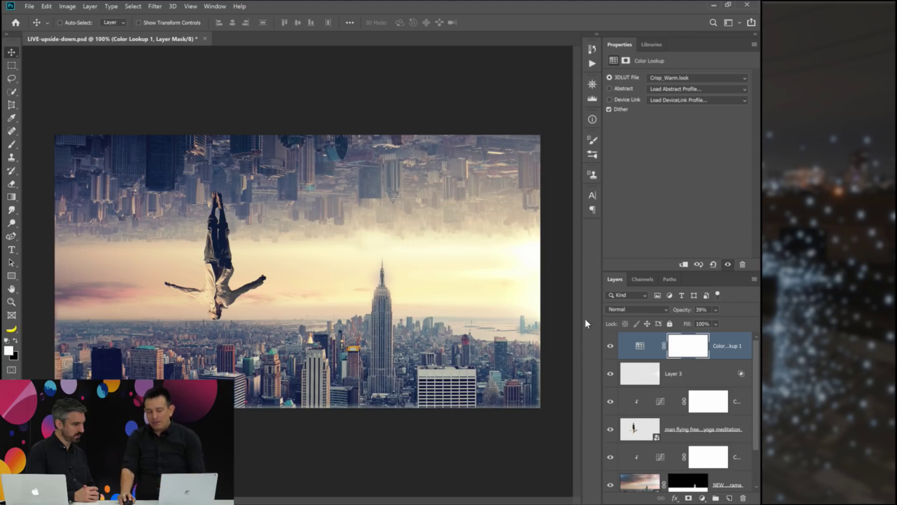
Compare the image with and without the Color Lookup adjustment.
left_click(609, 347)
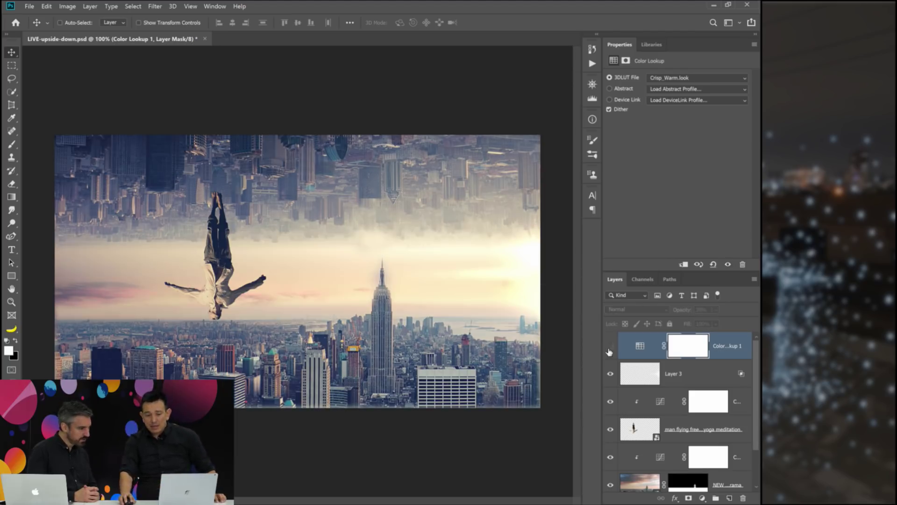
left_click(609, 346)
left_click(609, 348)
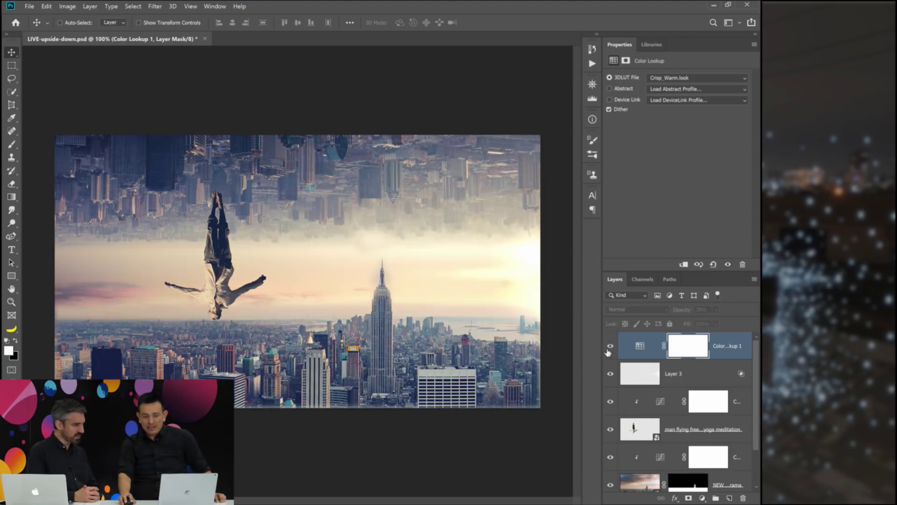
left_click(609, 348)
left_click(609, 348)
left_click(609, 348)
left_click(608, 349)
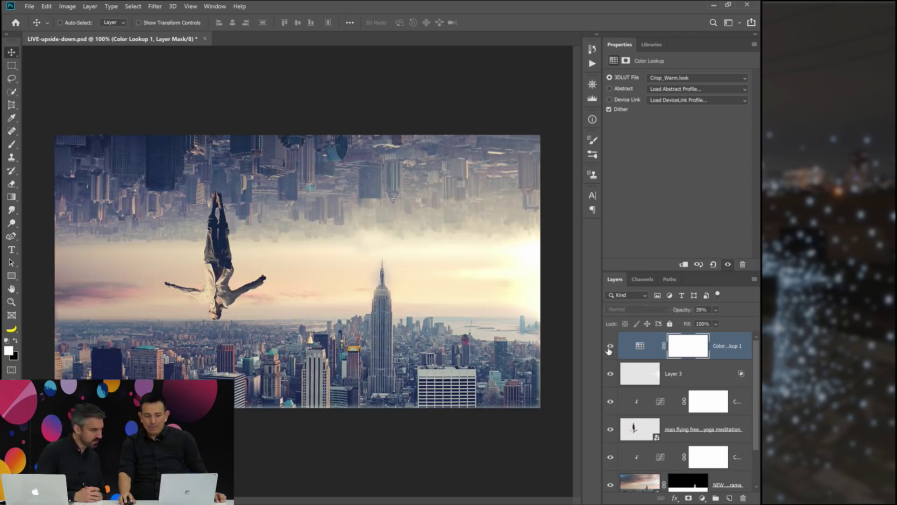
left_click(609, 348)
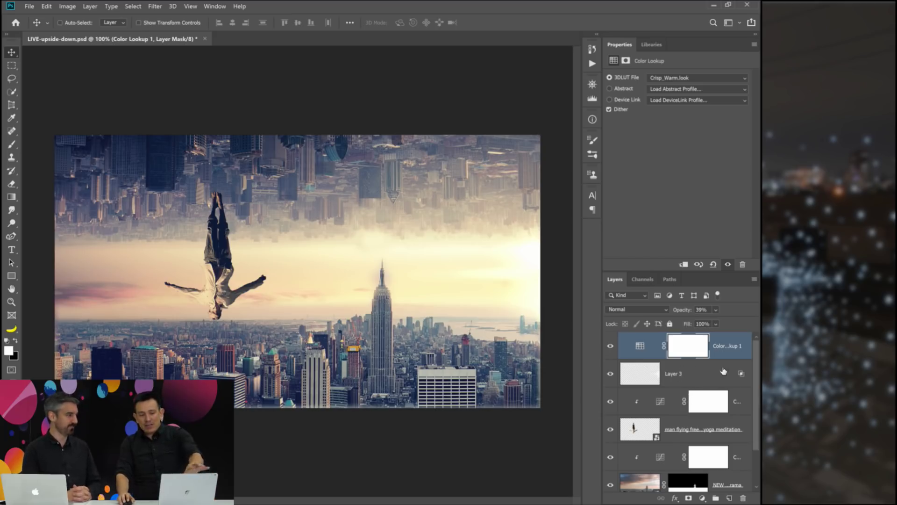
Select every layer from the Color Lookup adjustment down to Group 1, excluding the Background, and convert them to one smart object.
scroll(696, 393, "down", 2)
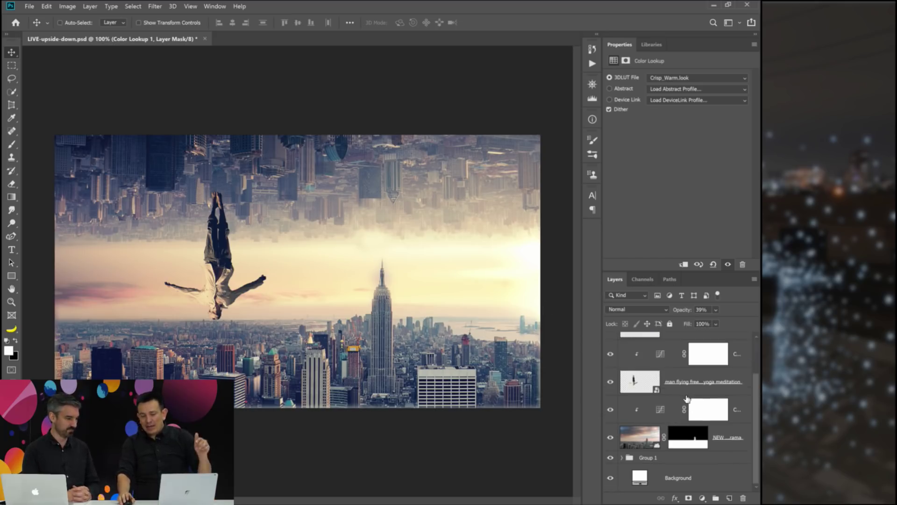
scroll(682, 397, "up", 2)
scroll(722, 360, "down", 2)
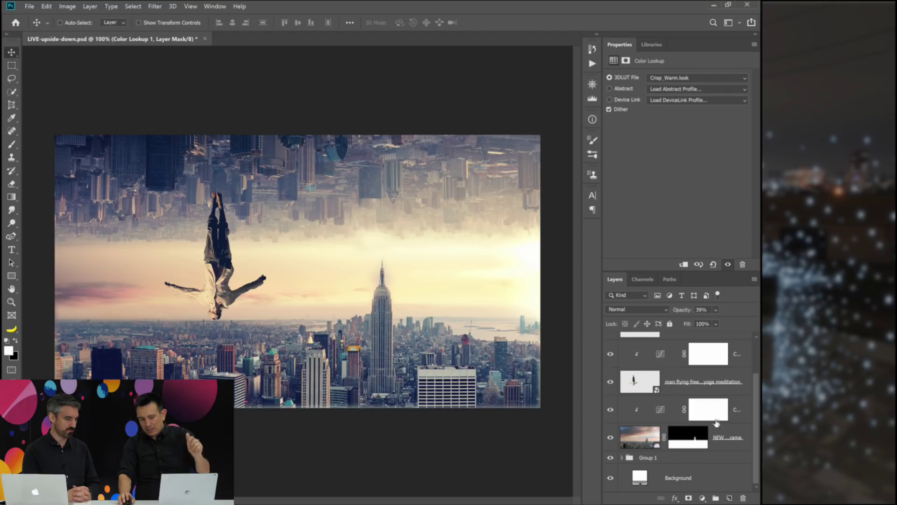
left_click(694, 462, "shift")
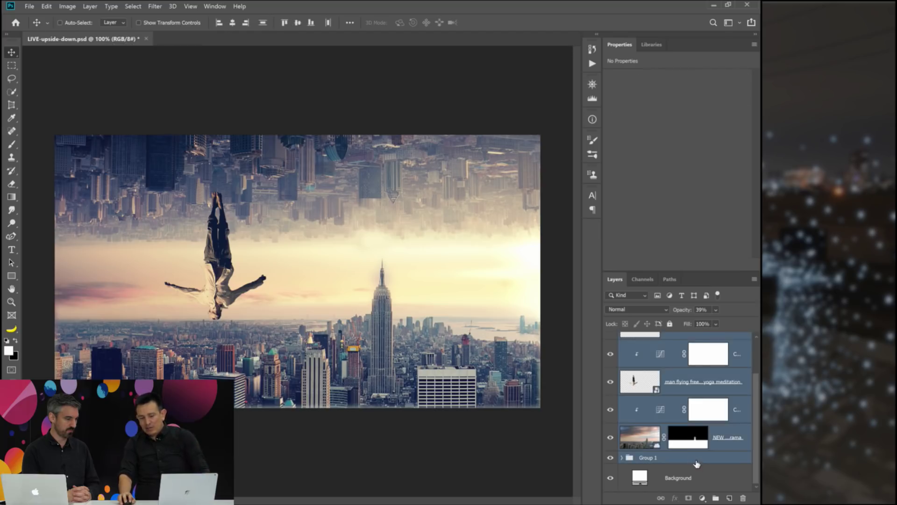
right_click(696, 463)
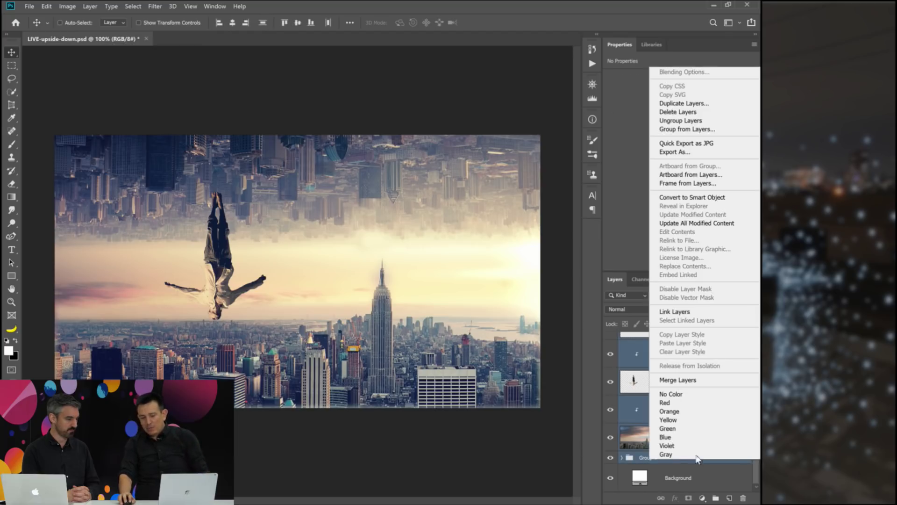
left_click(710, 198)
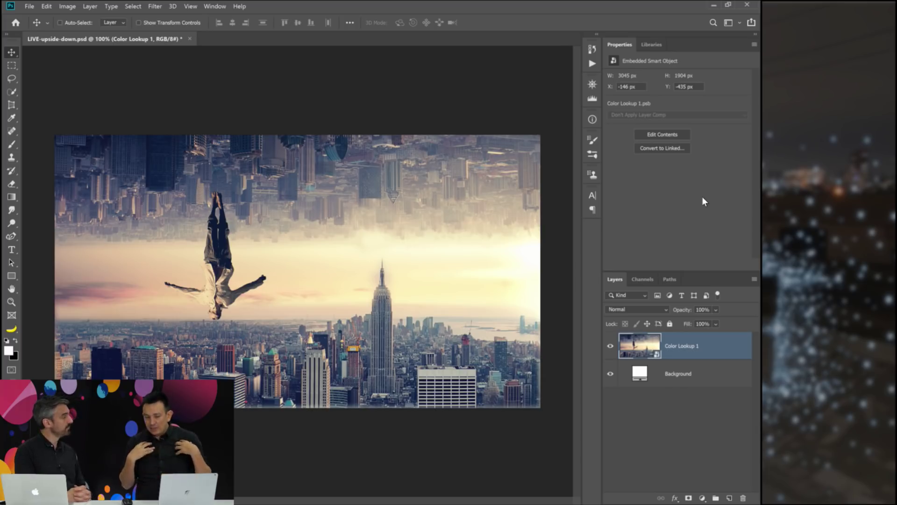
Open the Camera Raw Filter on the smart object and frame the man and the skyline in its preview.
left_click(154, 7)
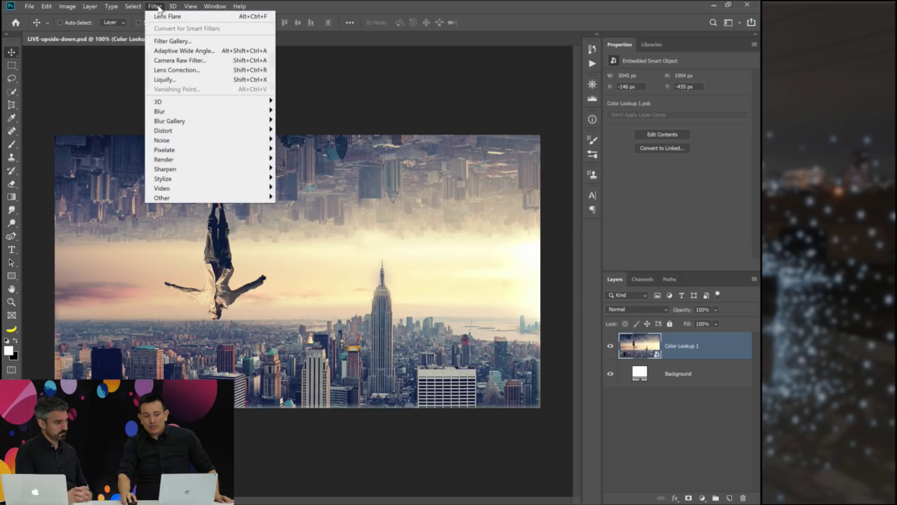
left_click(178, 60)
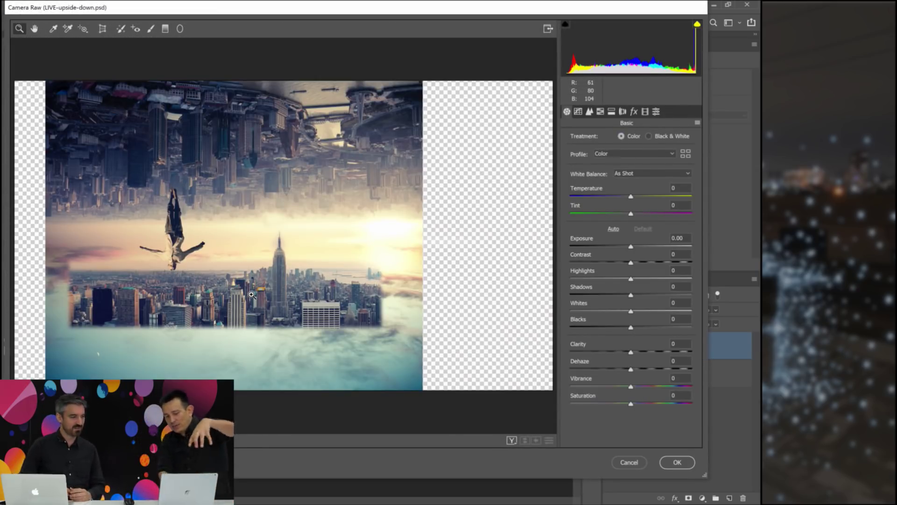
left_click(203, 230)
left_click(394, 267)
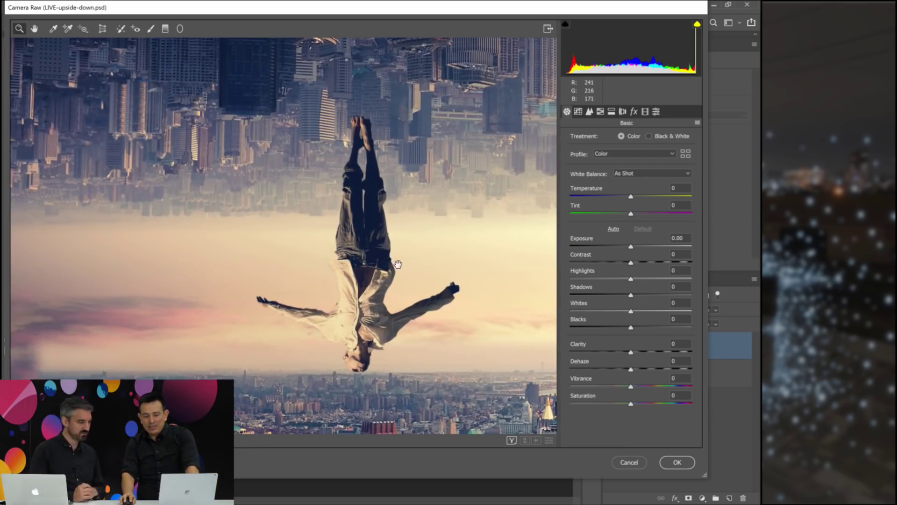
left_click(398, 264, "alt")
left_click(304, 219, "alt")
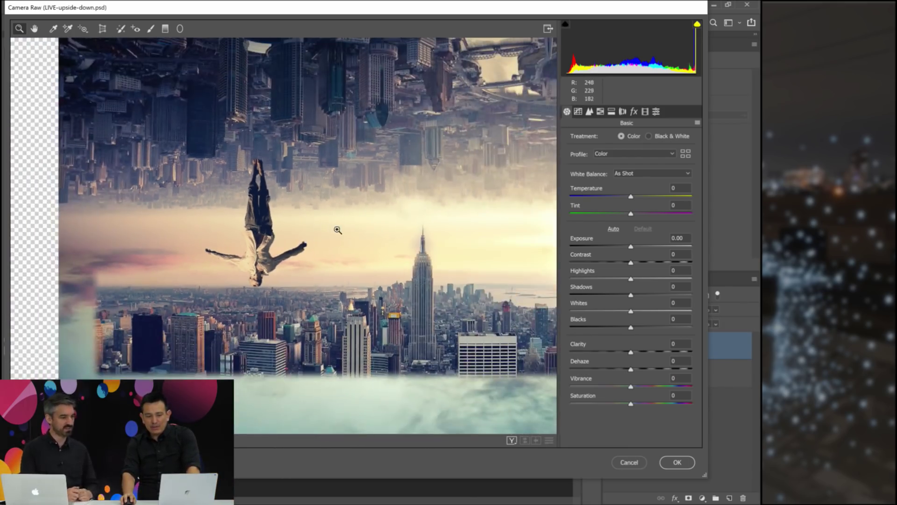
left_click_drag(338, 230, 304, 284)
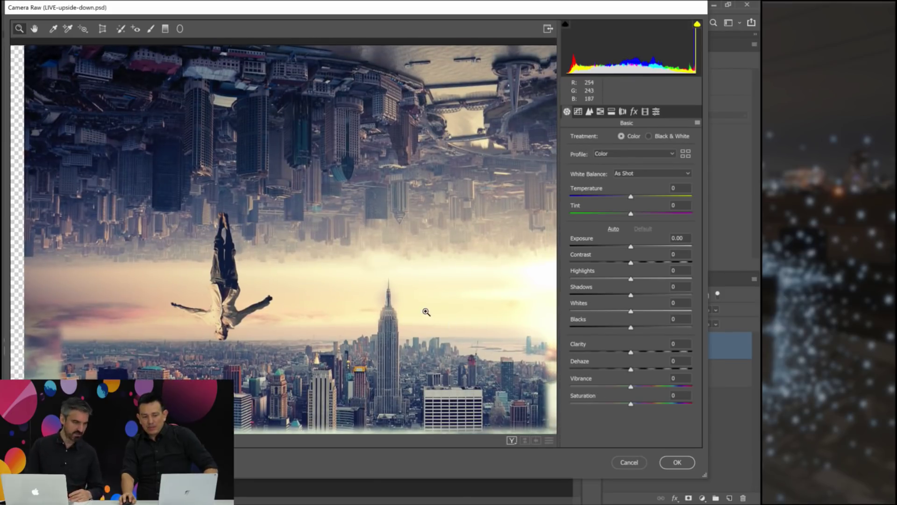
Set the Camera Raw basic adjustments to Clarity +15, Dehaze -13, Vibrance +6, Highlights +25 and Shadows -3.
left_click(630, 354)
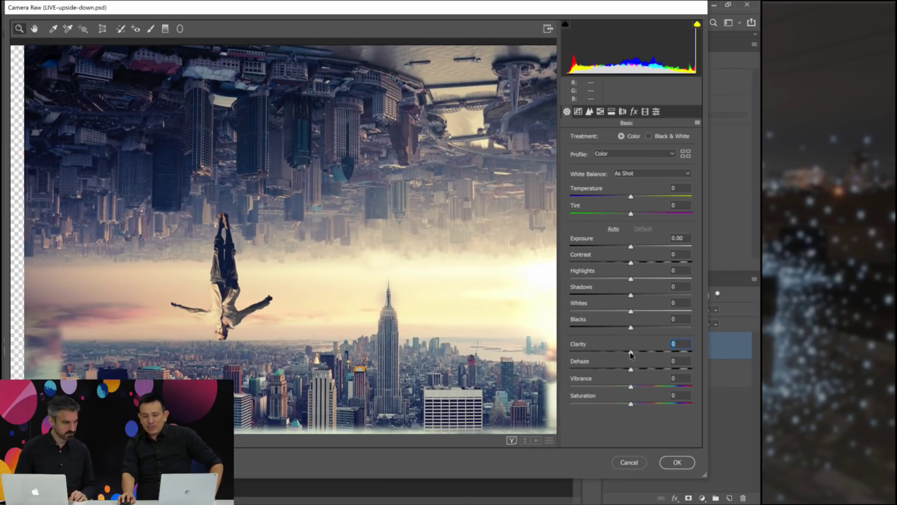
left_click_drag(631, 354, 641, 358)
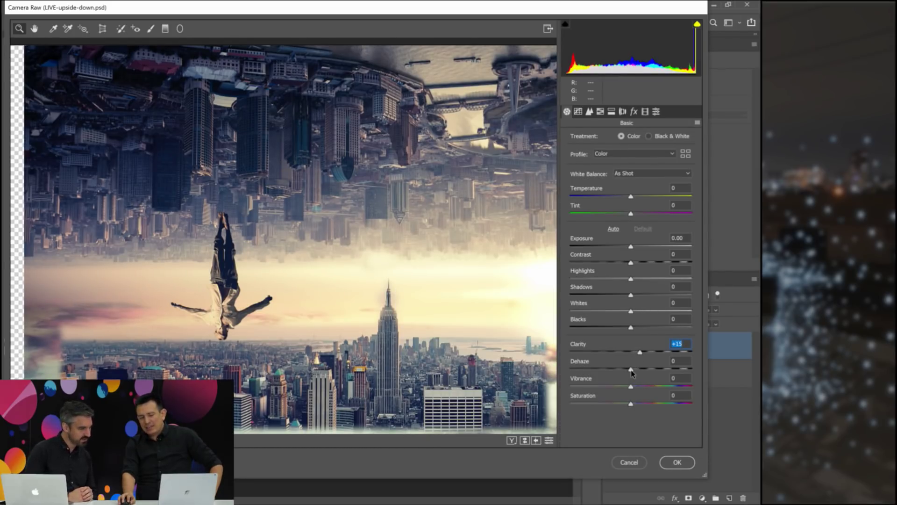
left_click_drag(630, 370, 626, 373)
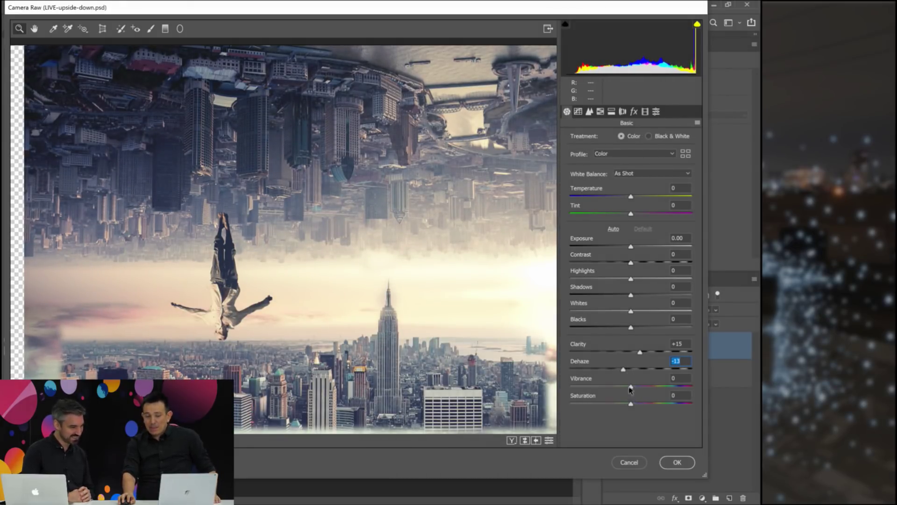
mouse_move(631, 389)
left_mouse_down()
mouse_move(649, 389)
mouse_move(636, 394)
left_mouse_up()
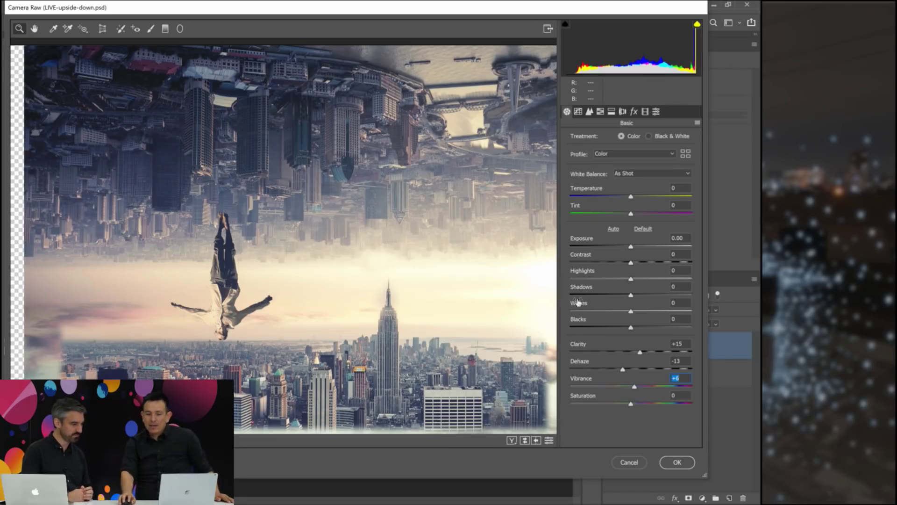
left_click_drag(630, 280, 629, 303)
left_click(651, 294)
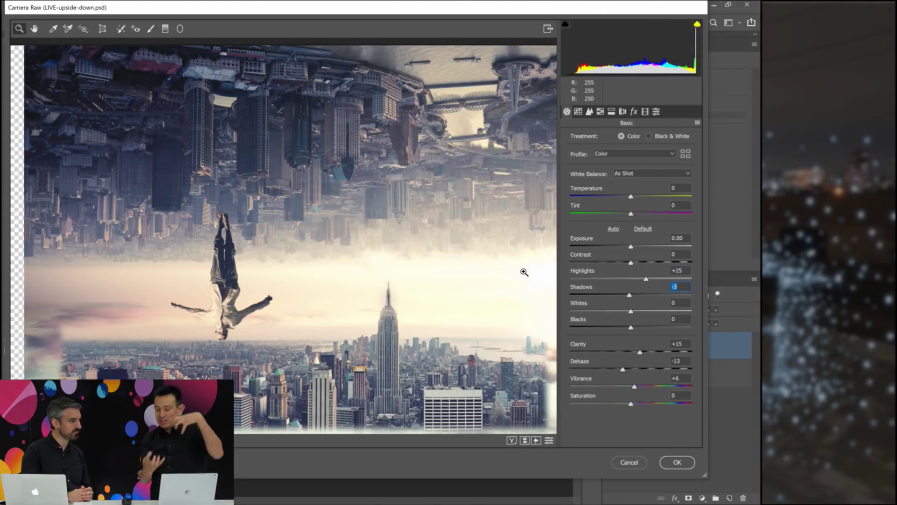
Set the Camera Raw sharpening Amount to 66 and, using the mask preview, limit it to edges with Masking 83.
left_click(590, 112)
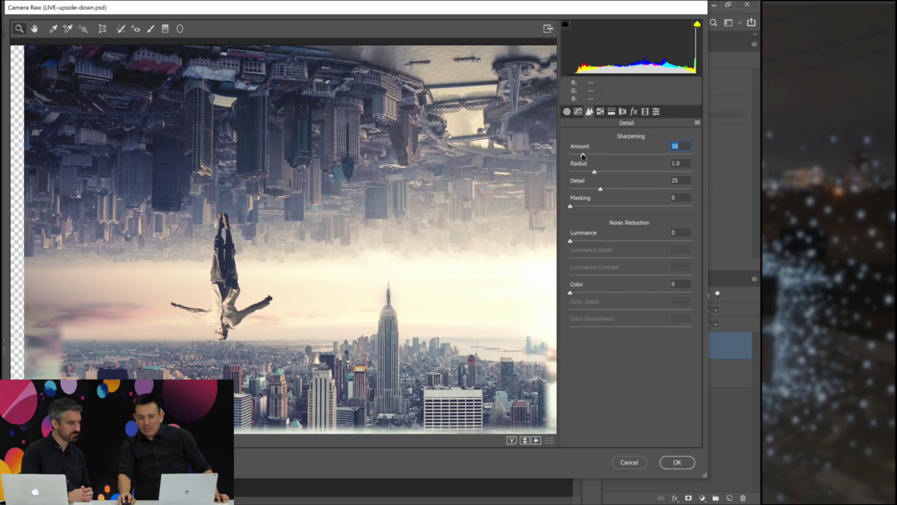
left_click_drag(582, 156, 586, 155)
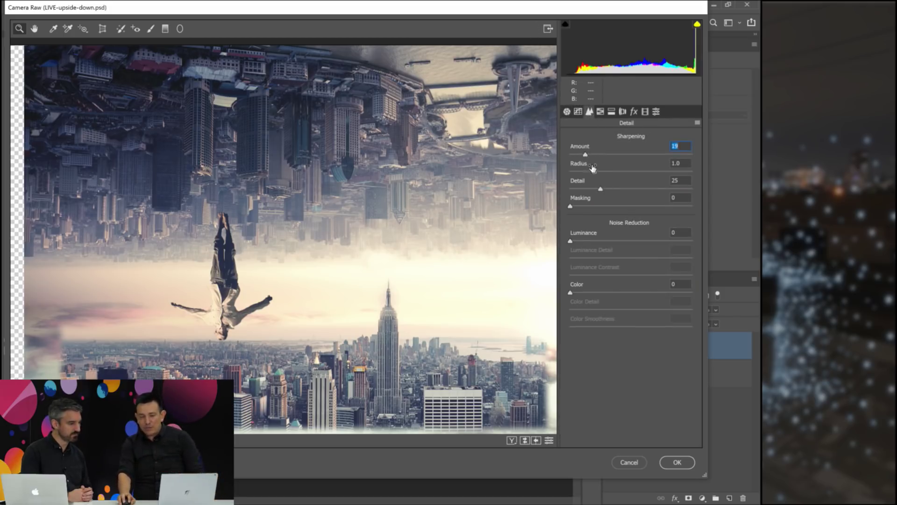
left_click_drag(669, 157, 587, 162)
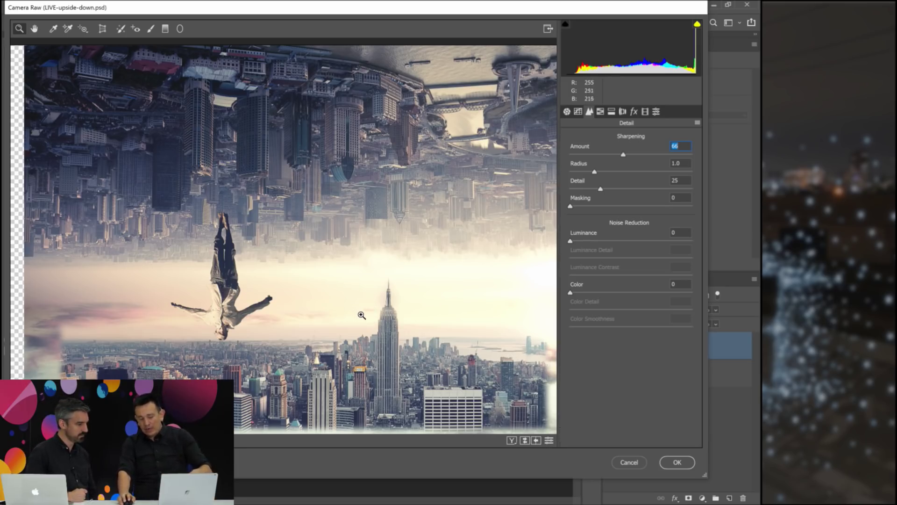
key("alt")
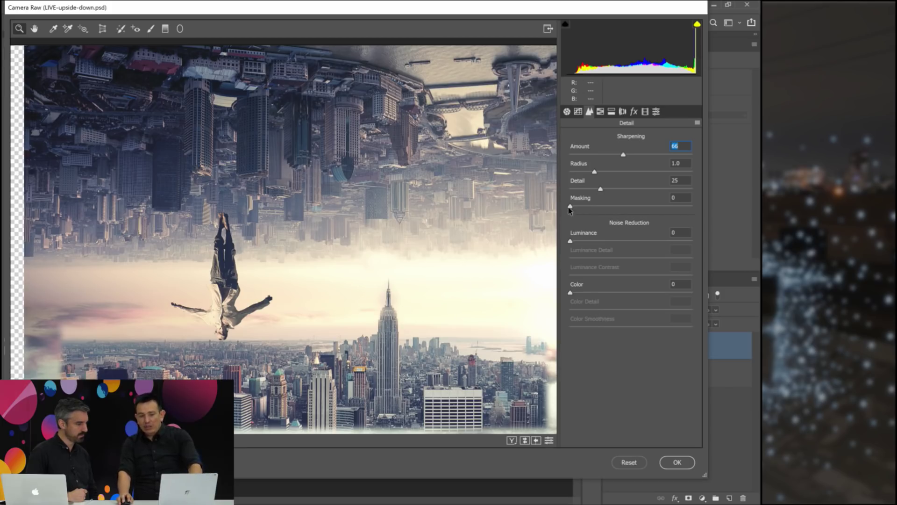
mouse_move(570, 207)
left_mouse_down()
mouse_move(579, 208)
mouse_move(565, 207)
left_mouse_up()
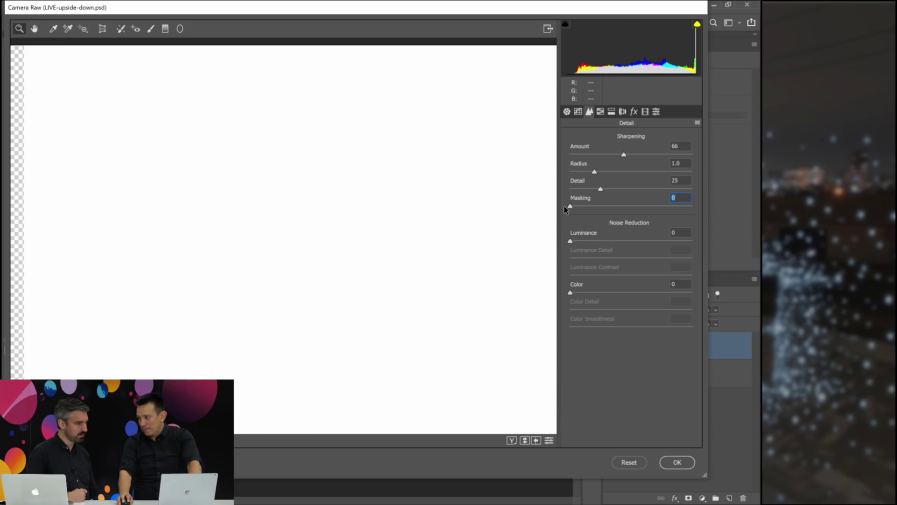
left_click_drag(564, 208, 663, 209)
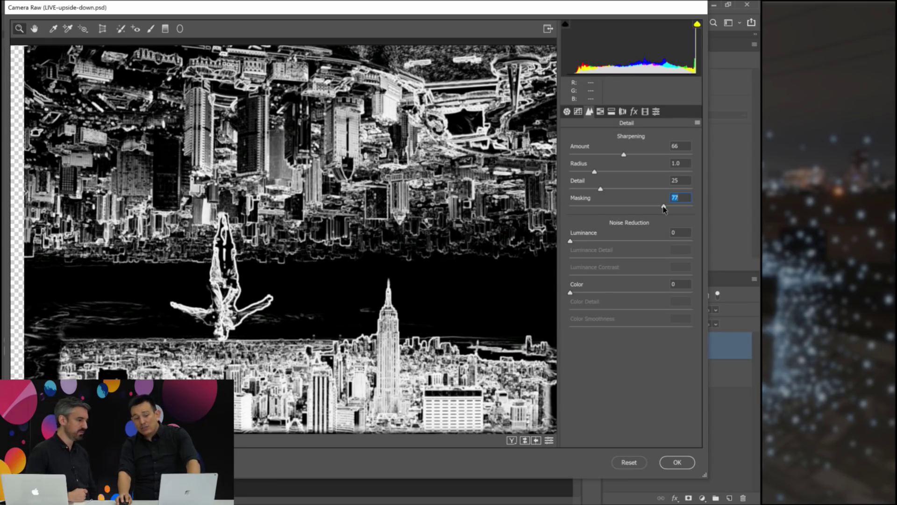
left_click_drag(664, 209, 671, 209)
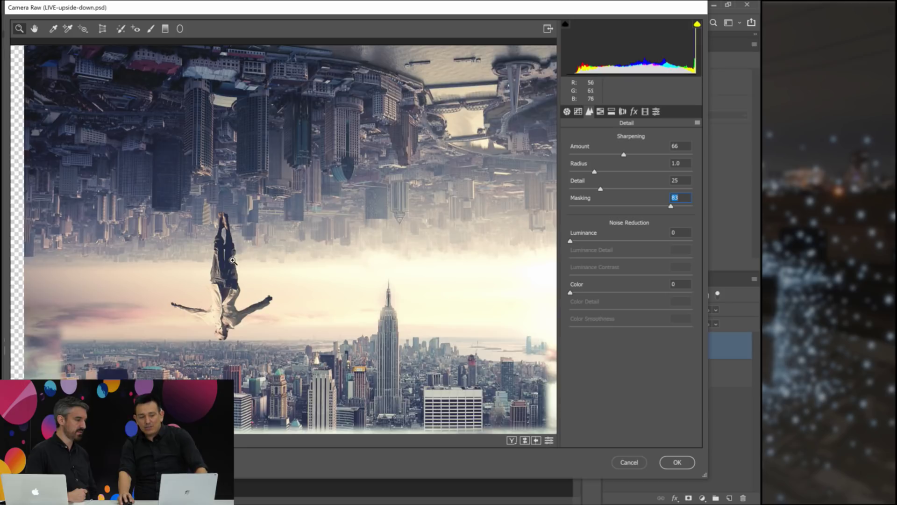
Examine the man's clothing up close with the sharpening settings switched off and on.
left_click(233, 258)
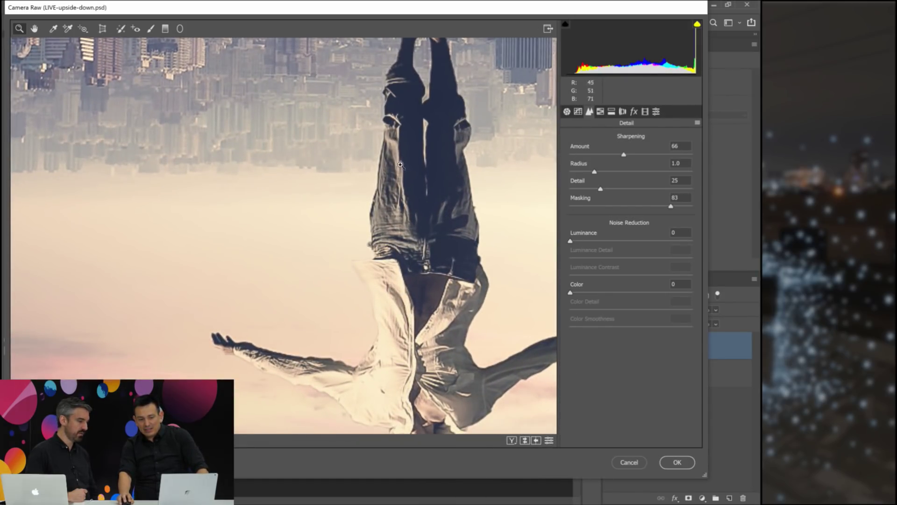
left_click(550, 440)
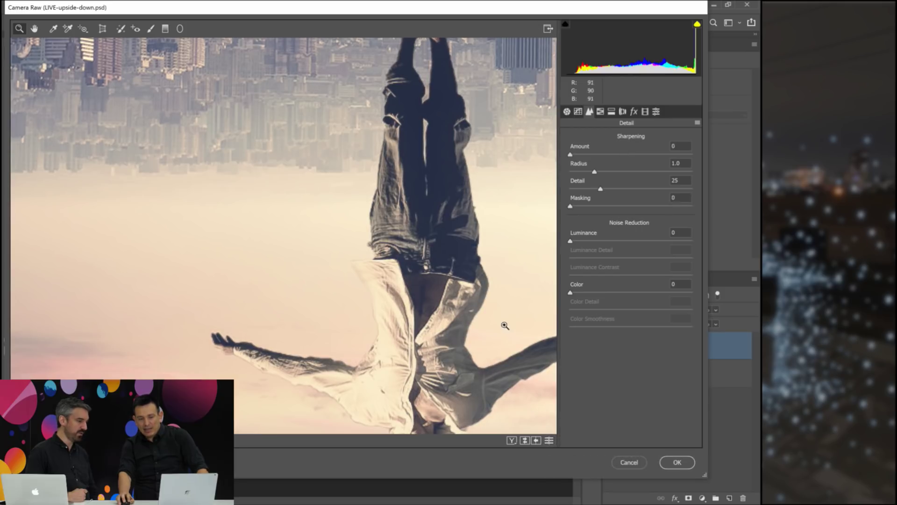
left_click(550, 440)
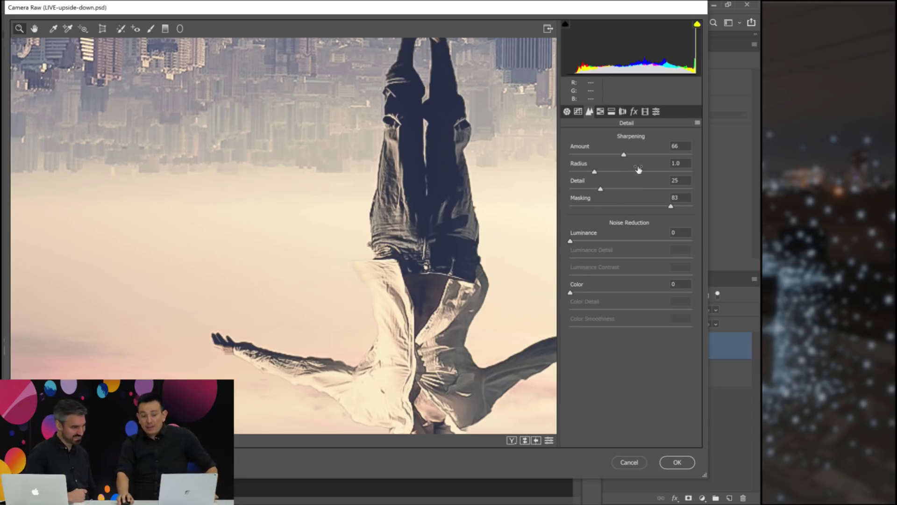
Add grain with Amount 10, apply the Camera Raw filter and compare the image with the smart filter off and on.
left_click(634, 112)
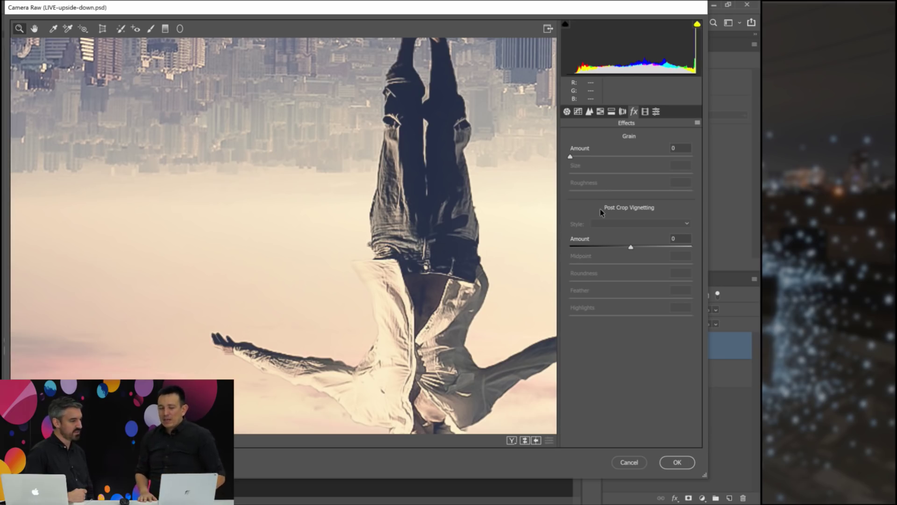
left_click(402, 265)
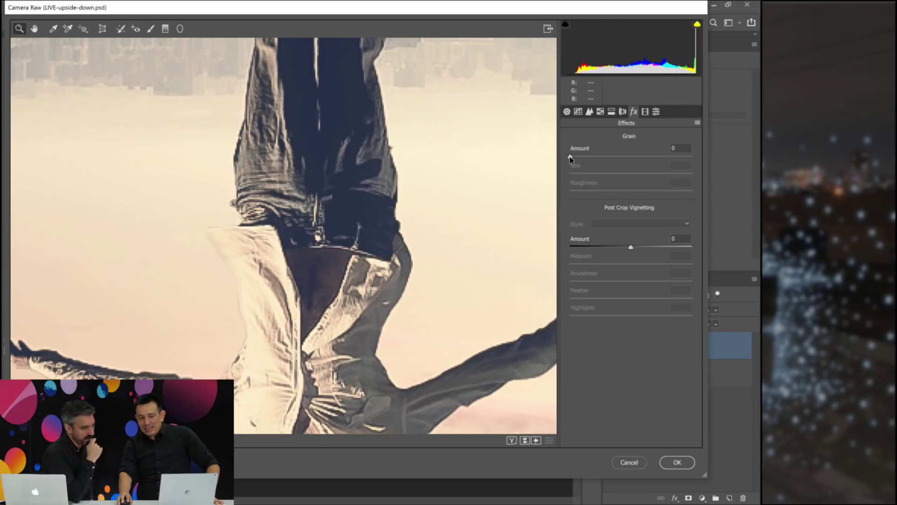
left_click_drag(570, 157, 582, 159)
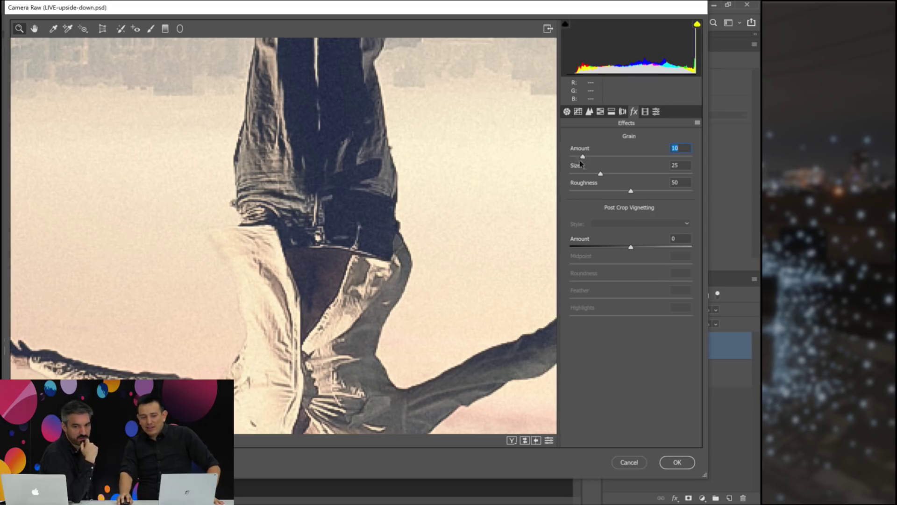
left_click(677, 462)
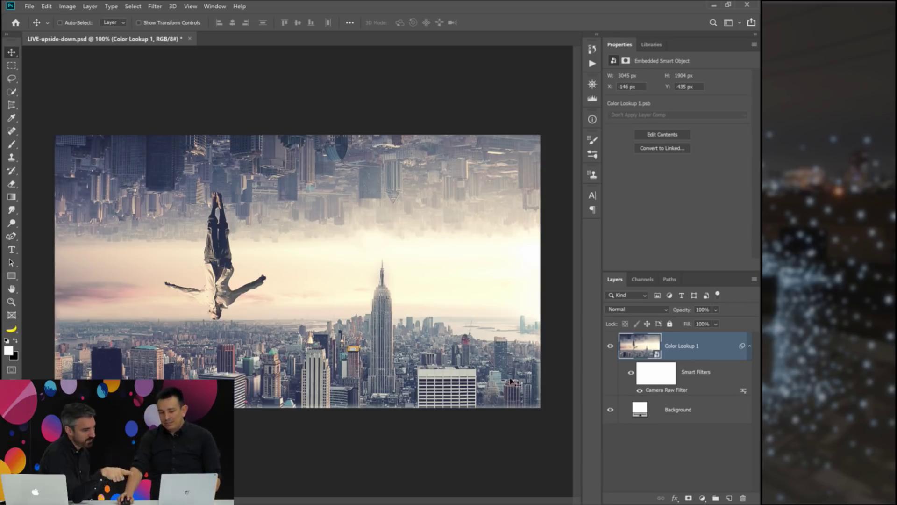
left_click(640, 391)
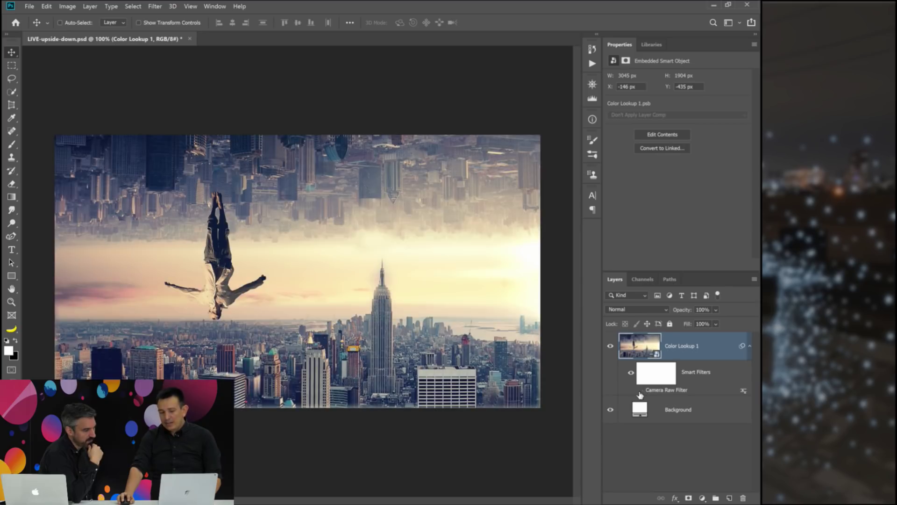
left_click(640, 391)
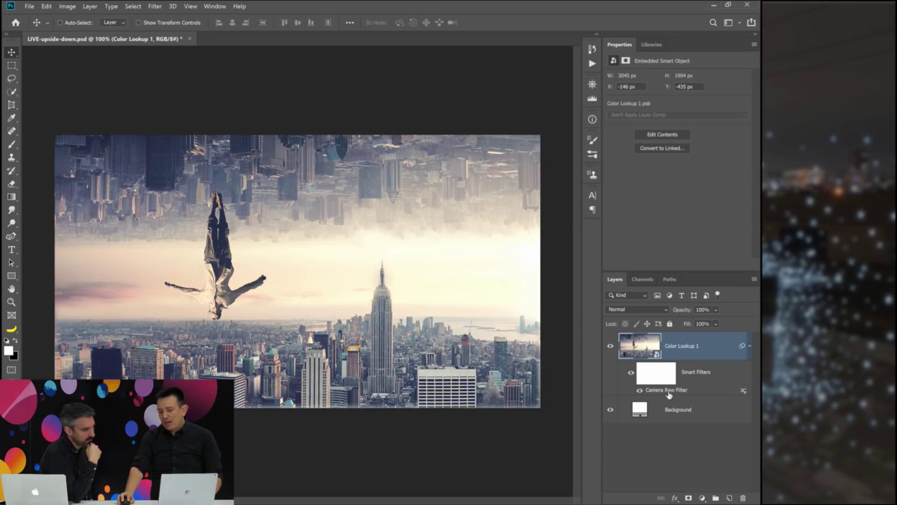
Open the smart object's contents and group all layers from the Color Lookup adjustment down to Group 1.
double_click(642, 353)
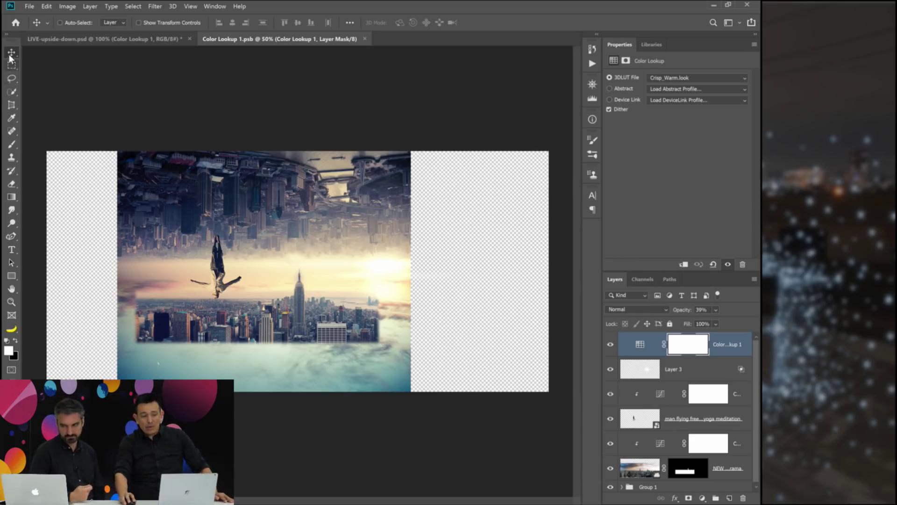
scroll(701, 456, "down", 1)
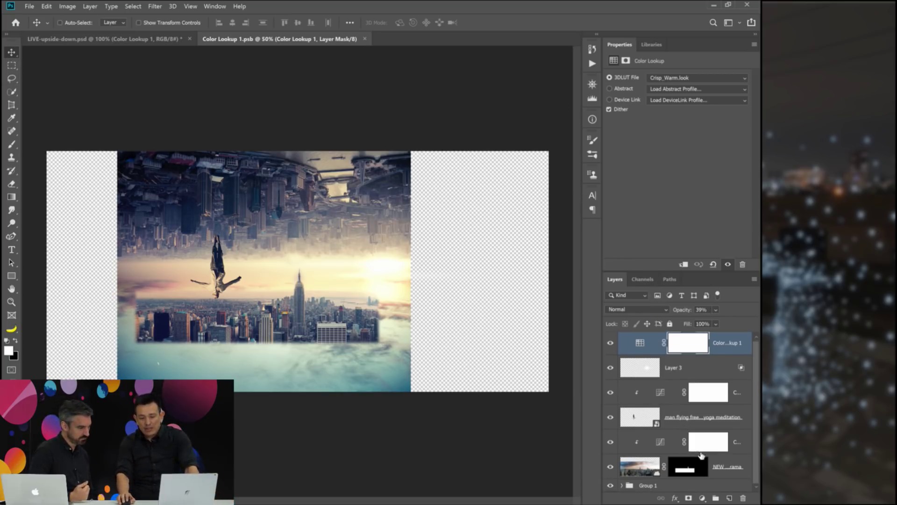
left_click(695, 486, "shift")
key("ctrl+g")
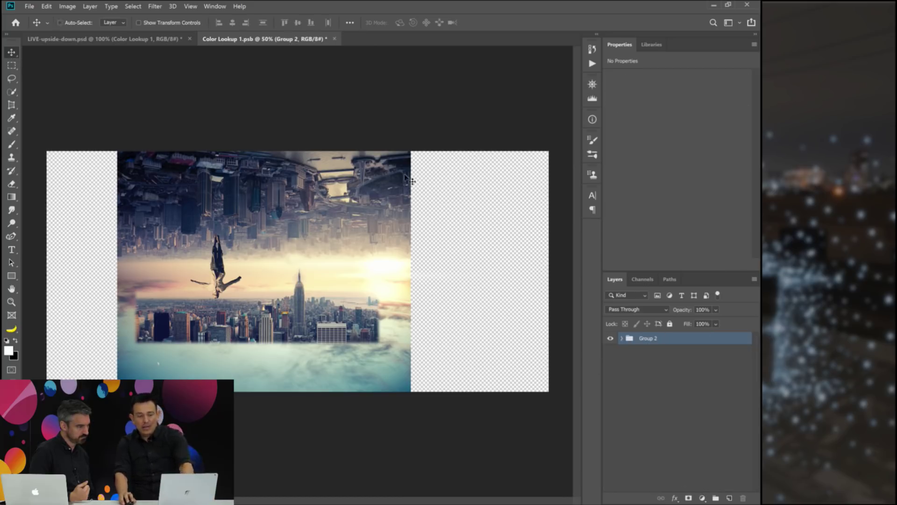
key("ctrl+f")
left_click(180, 189)
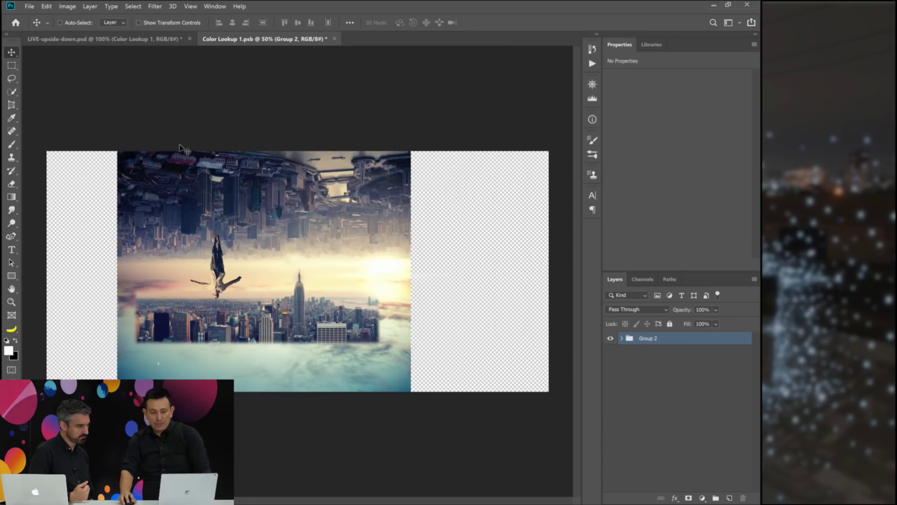
Rotate the grouped layers about 14.5° clockwise, save the smart object's contents and reposition the tilted composite in LIVE-upside-down.psd.
key("ctrl+t")
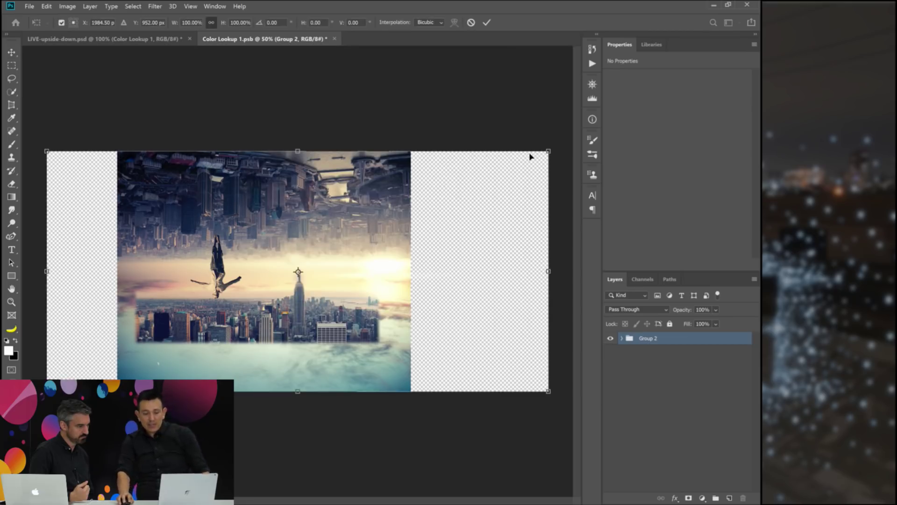
left_click_drag(561, 147, 592, 215)
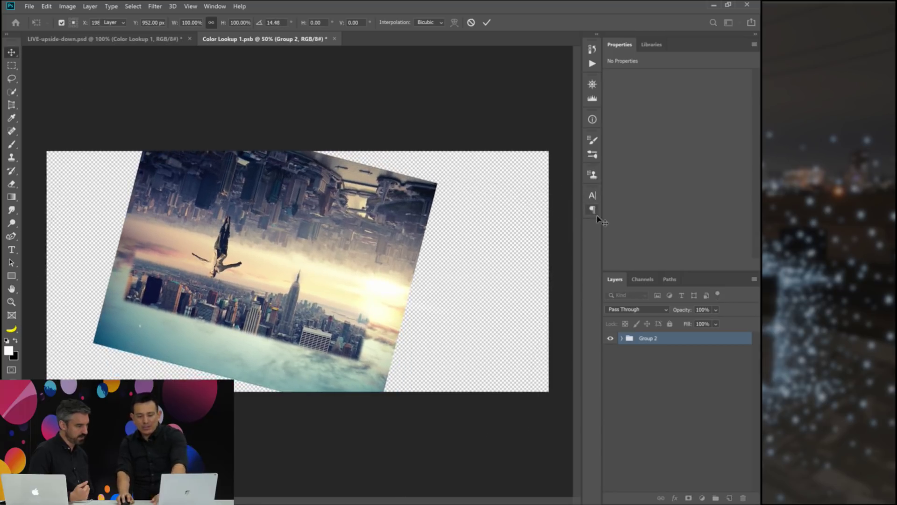
key("ctrl+s")
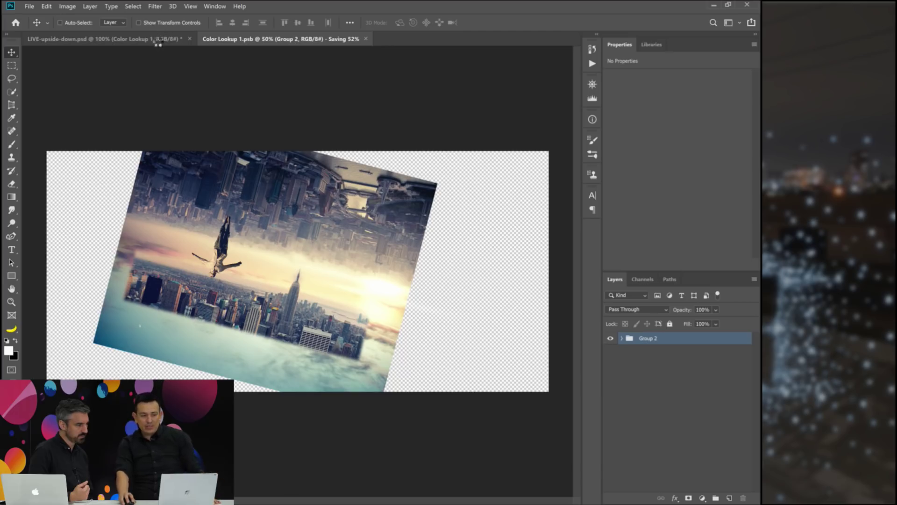
left_click(158, 41)
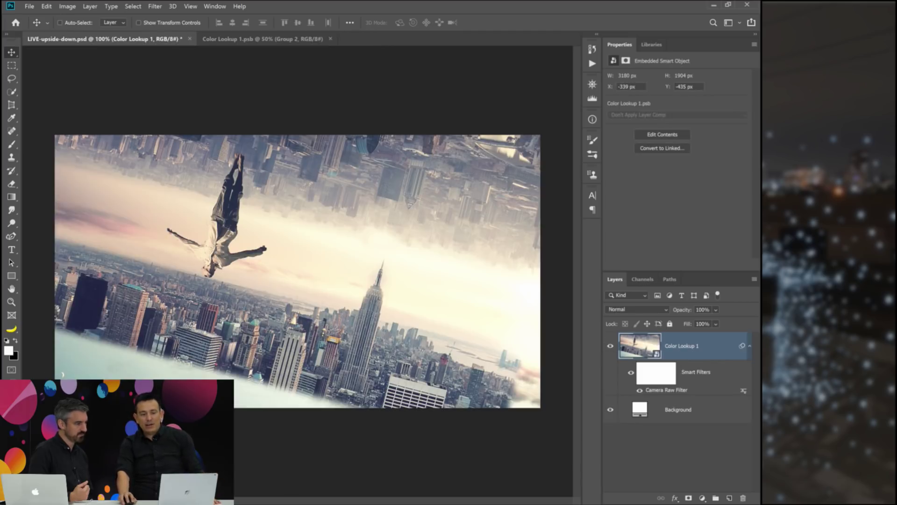
left_click_drag(324, 239, 305, 291)
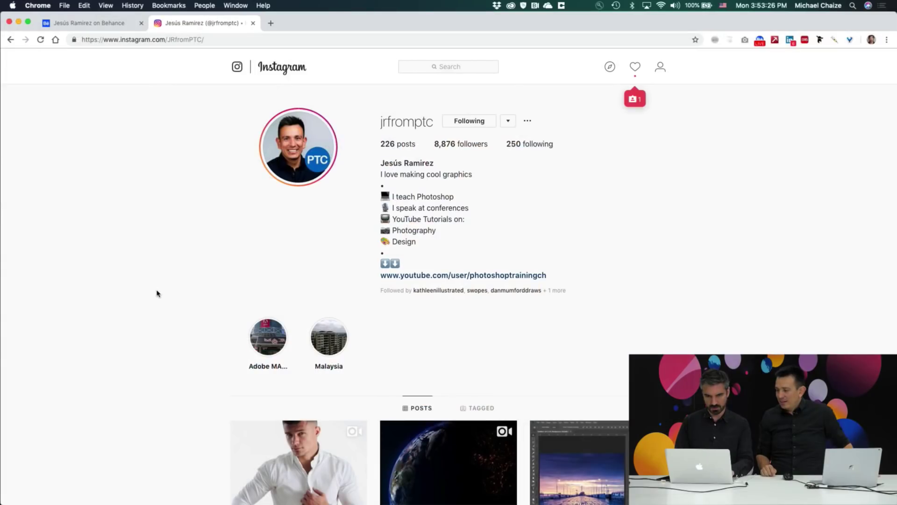
In Chrome, browse the artist's Instagram posts and open the one showing the man falling in the upside-down city.
scroll(156, 293, "down", 8)
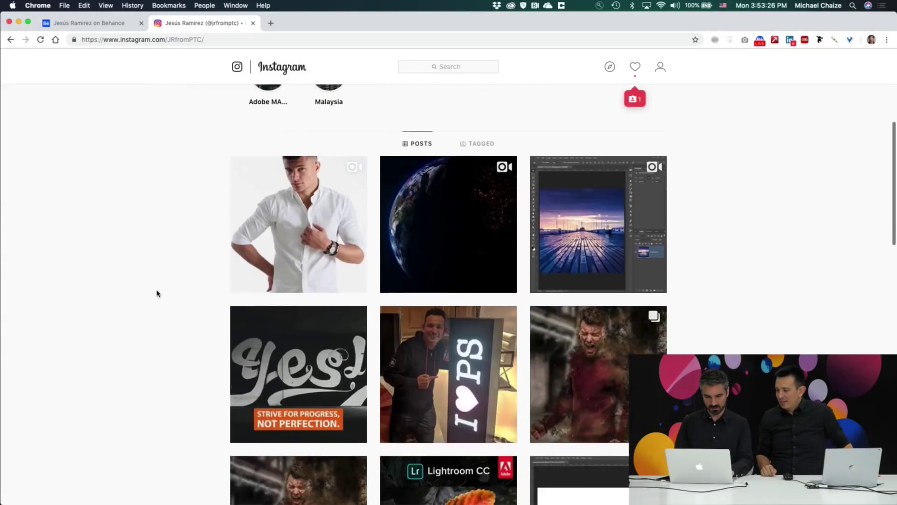
scroll(156, 293, "down", 15)
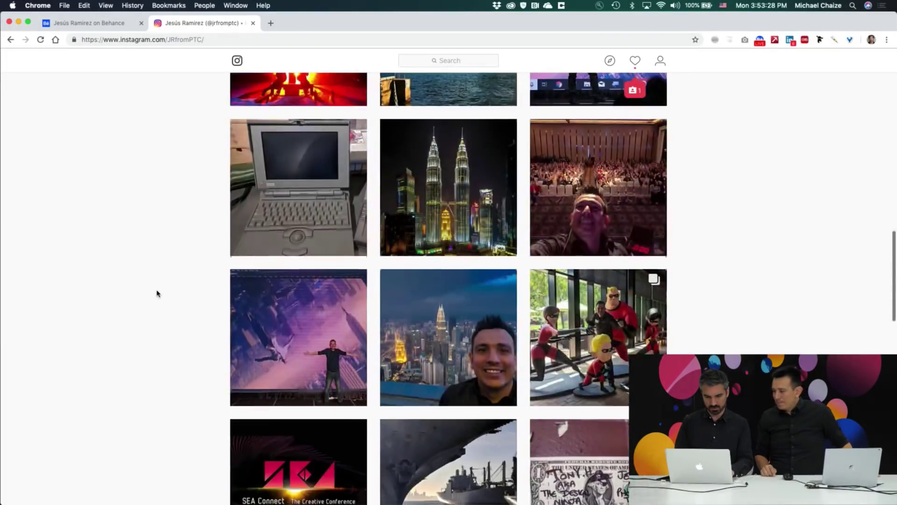
scroll(157, 293, "up", 15)
scroll(157, 293, "down", 5)
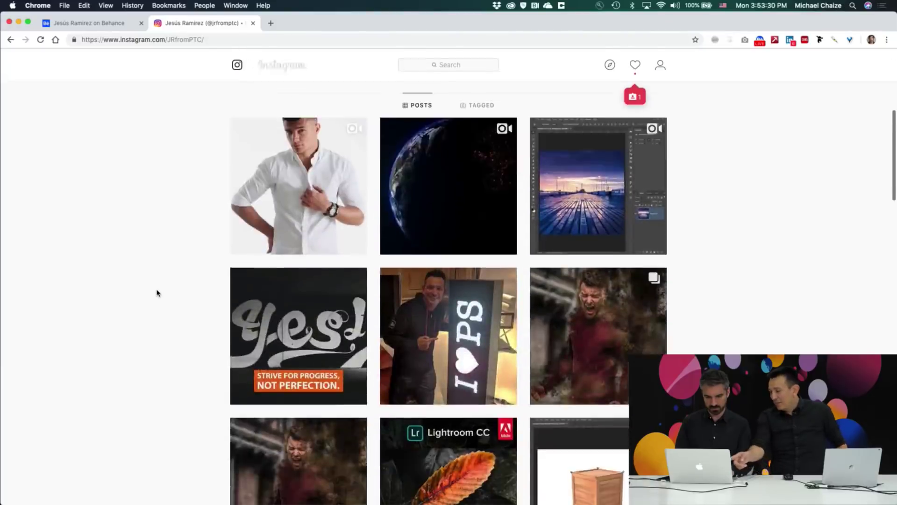
scroll(157, 293, "down", 9)
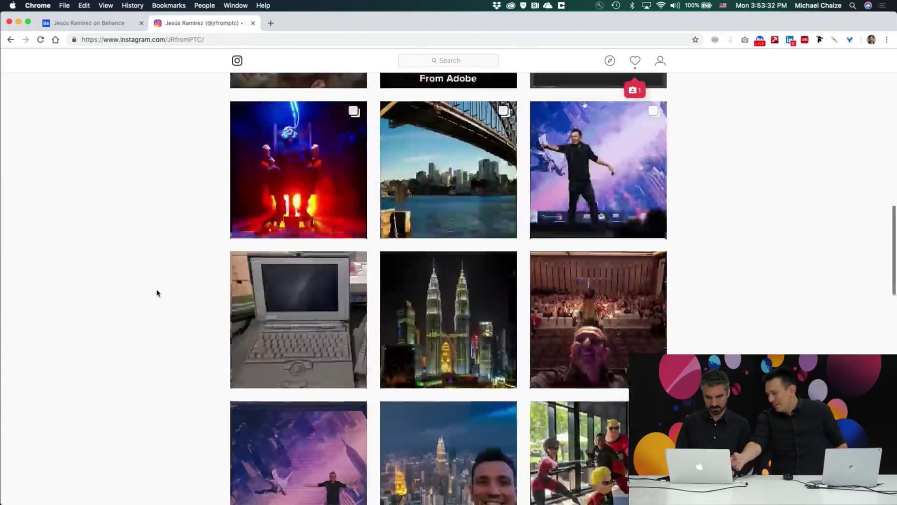
scroll(156, 293, "down", 5)
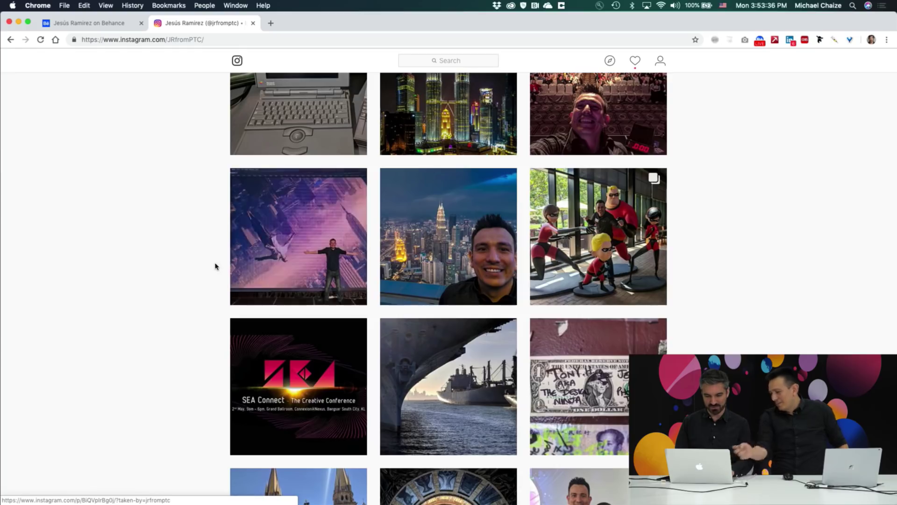
scroll(216, 265, "down", 14)
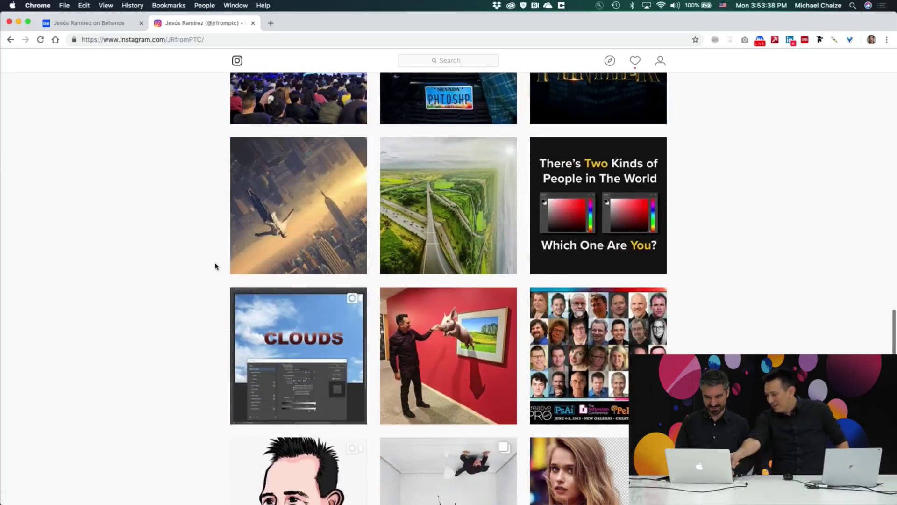
left_click(261, 243)
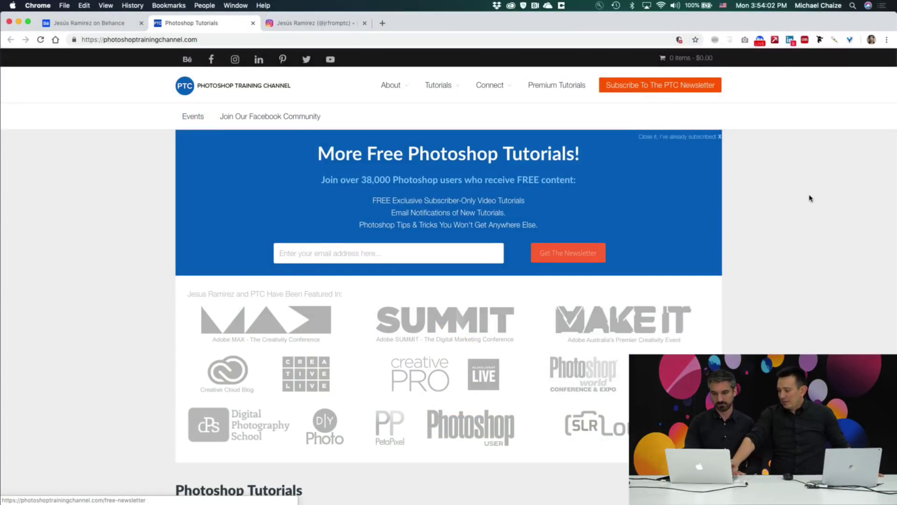
On the Photoshop Training Channel site, open the Photoshop CC 2019 all-updates tutorial and select the page's address.
scroll(810, 198, "down", 5)
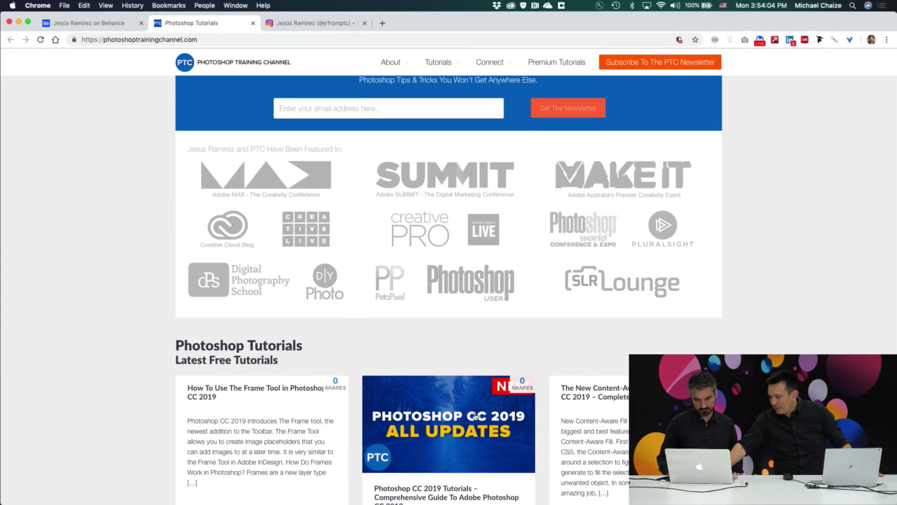
left_click(476, 415)
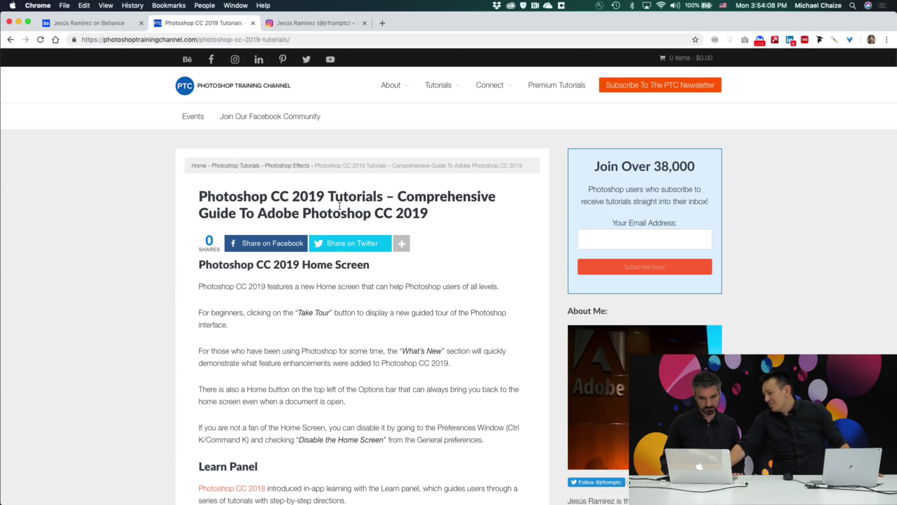
left_click(215, 41)
From the artist's Behance profile, open the linked Photoshop Training Channel on YouTube and look through its uploads.
key("ctrl+shift+Tab")
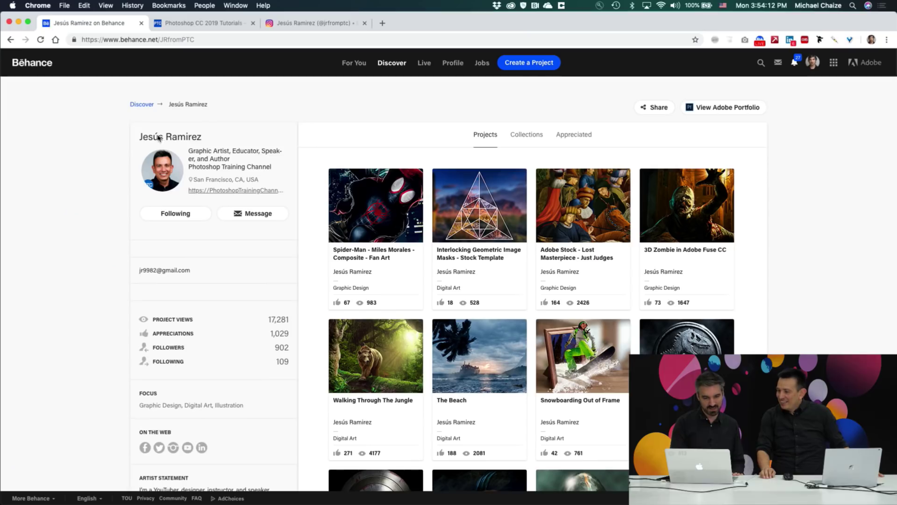
left_click(216, 28)
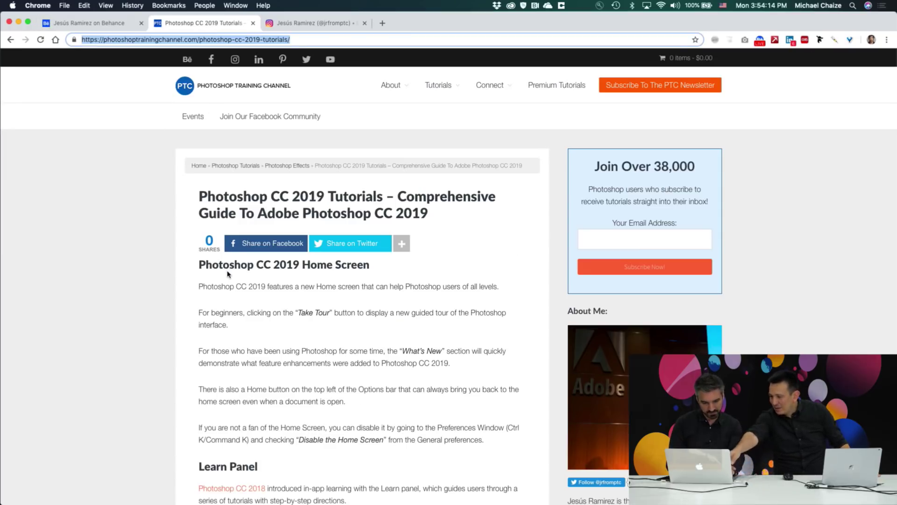
left_click(109, 25)
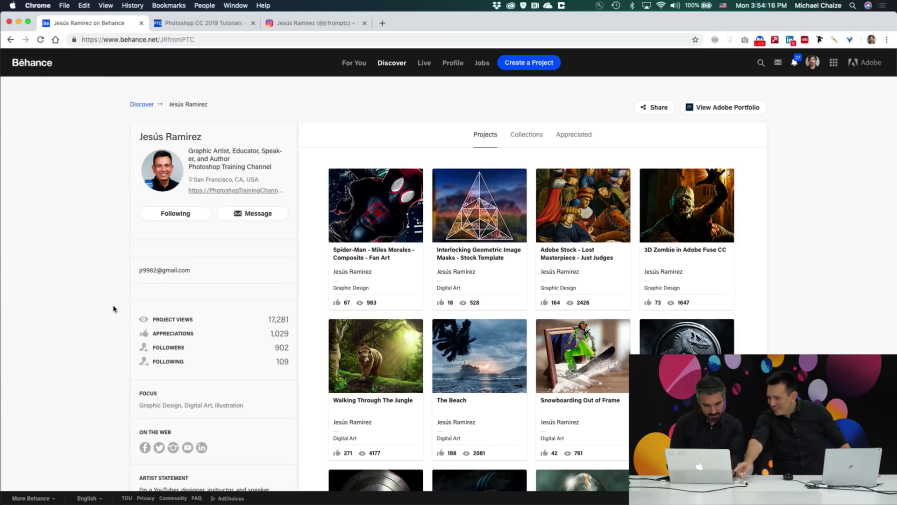
left_click(188, 448)
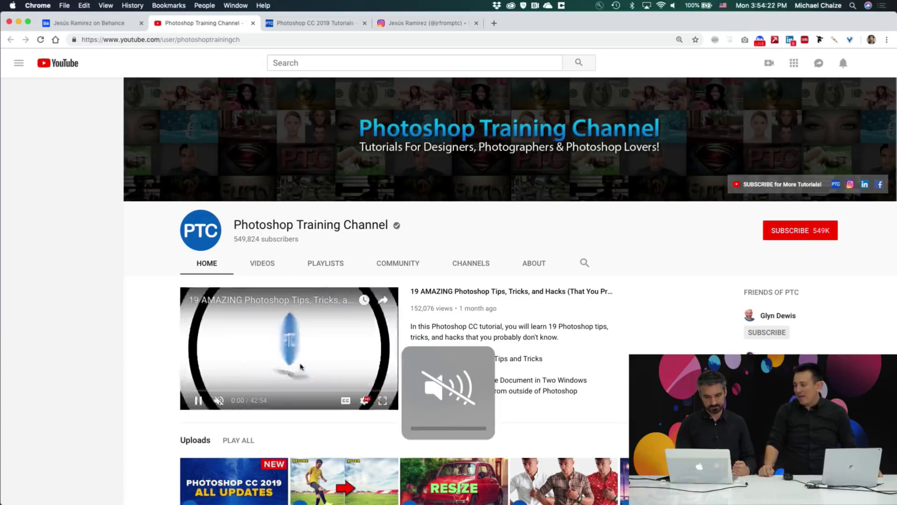
scroll(154, 397, "down", 5)
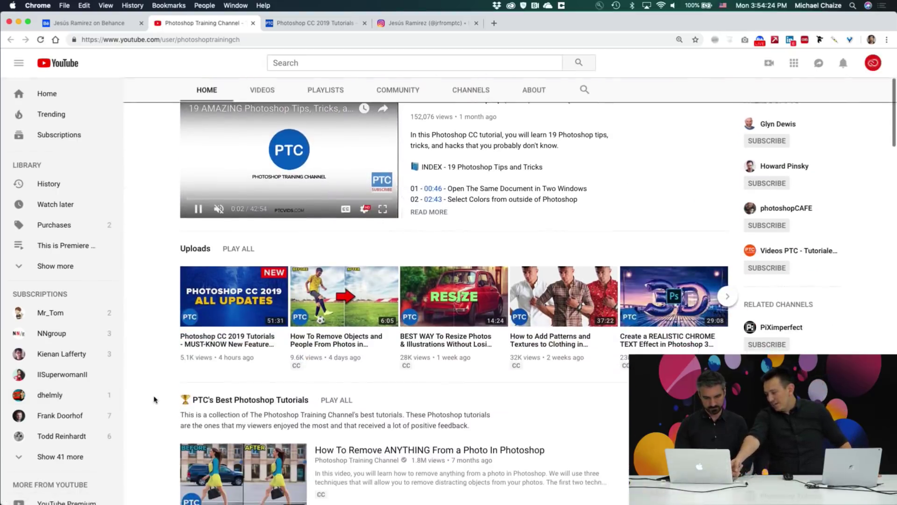